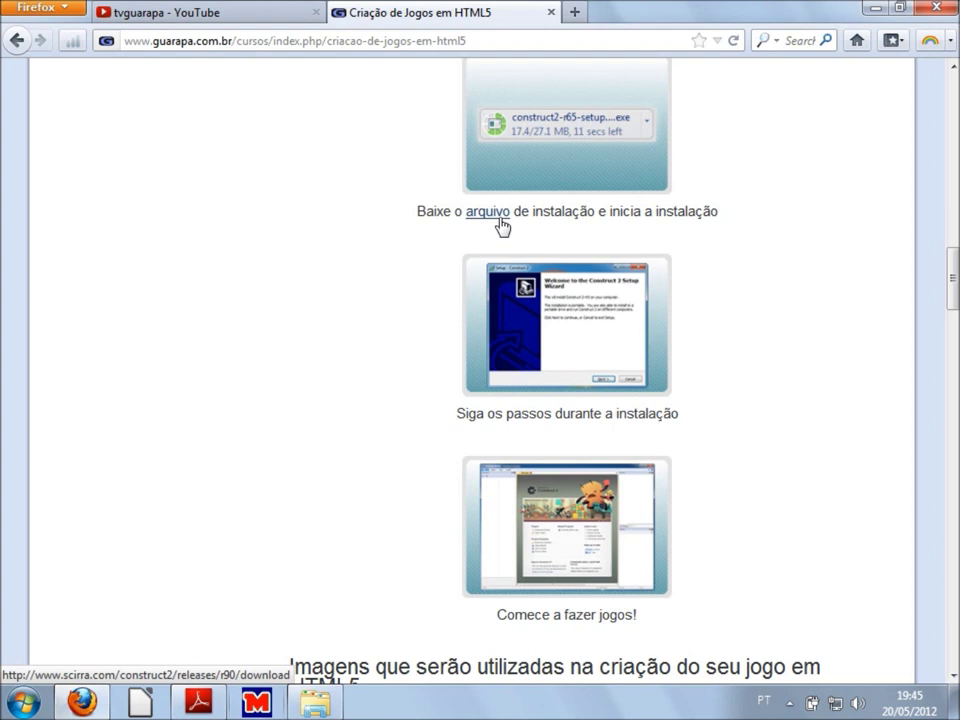
- Review the course page's Construct 2 installation instructions and the game images provided for saving
{"action": "scroll", "coordinate": [443, 274], "scroll_direction": "up", "scroll_amount": 7}
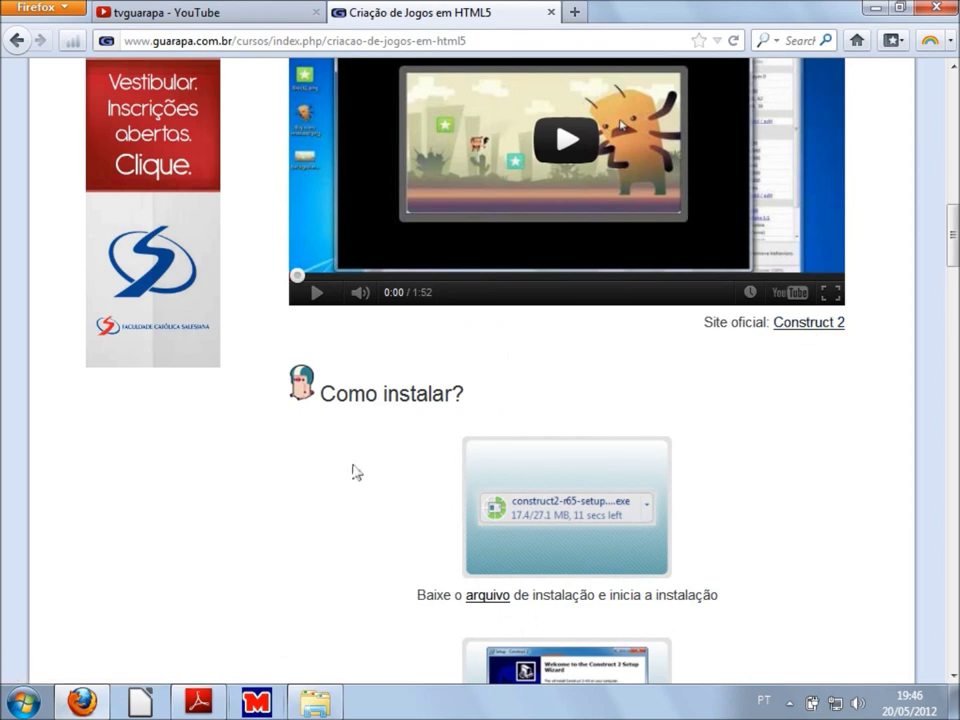
{"action": "scroll", "coordinate": [354, 469], "scroll_direction": "down", "scroll_amount": 5}
{"action": "scroll", "coordinate": [354, 469], "scroll_direction": "down", "scroll_amount": 5}
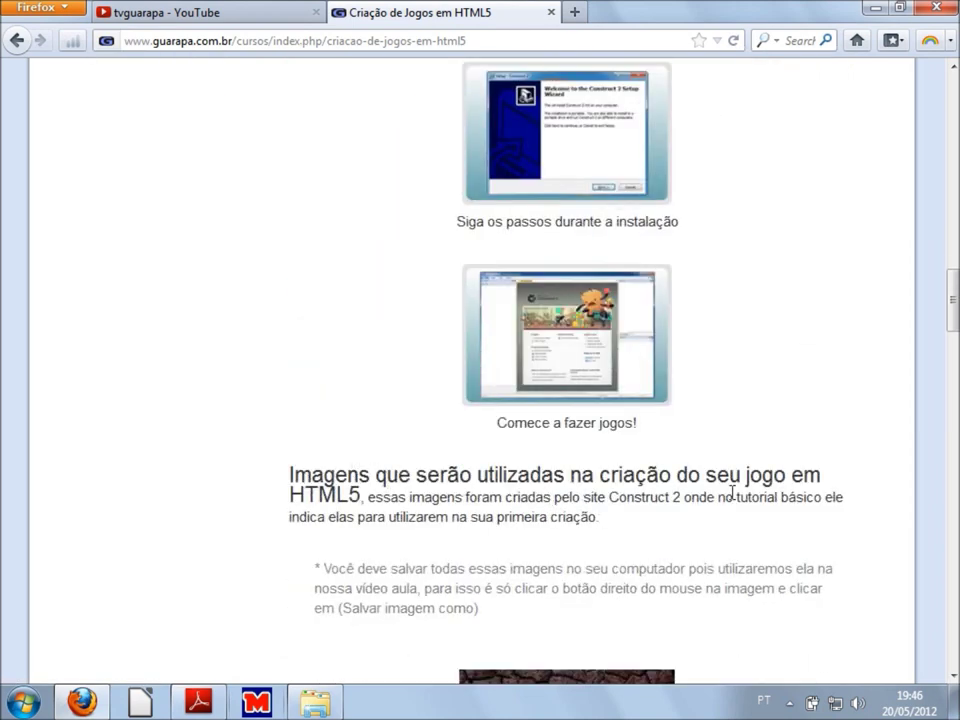
{"action": "scroll", "coordinate": [390, 522], "scroll_direction": "down", "scroll_amount": 3}
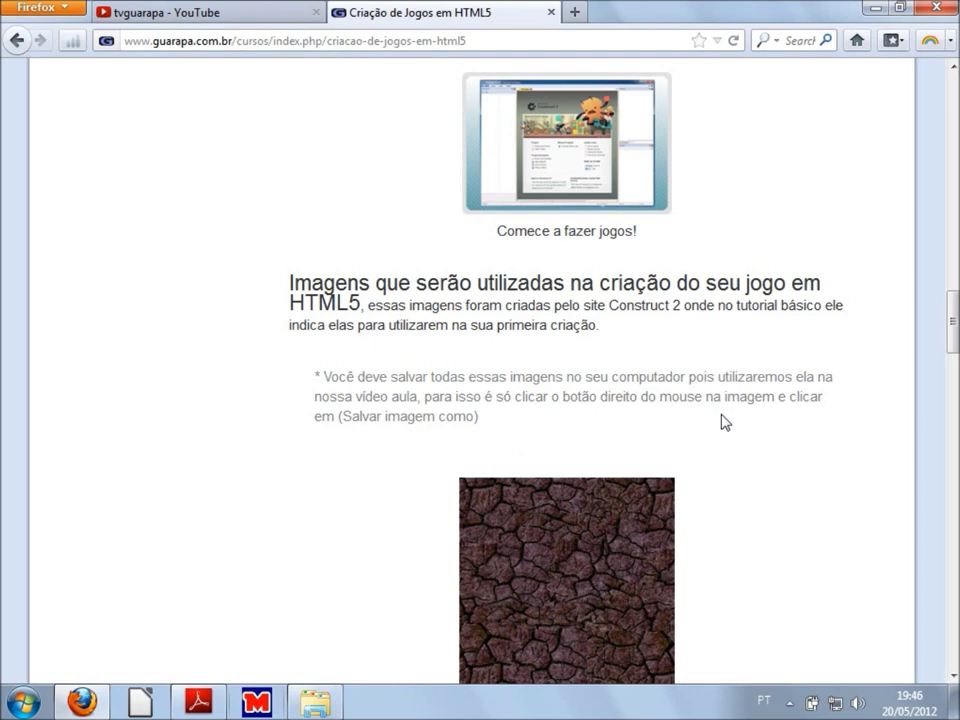
{"action": "scroll", "coordinate": [724, 422], "scroll_direction": "down", "scroll_amount": 2}
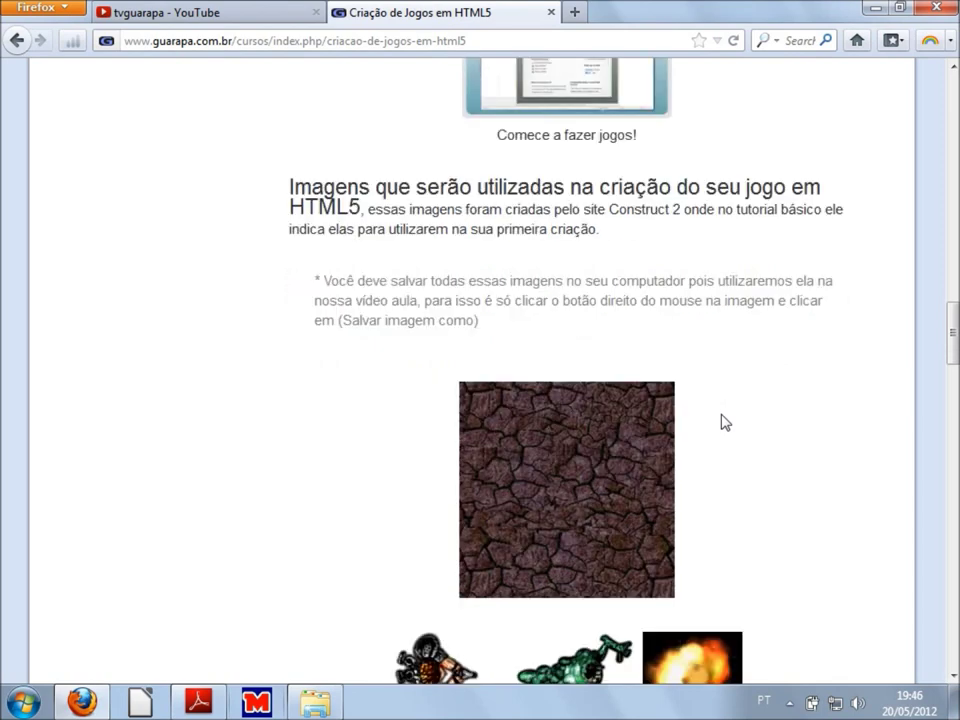
{"action": "scroll", "coordinate": [724, 422], "scroll_direction": "down", "scroll_amount": 2}
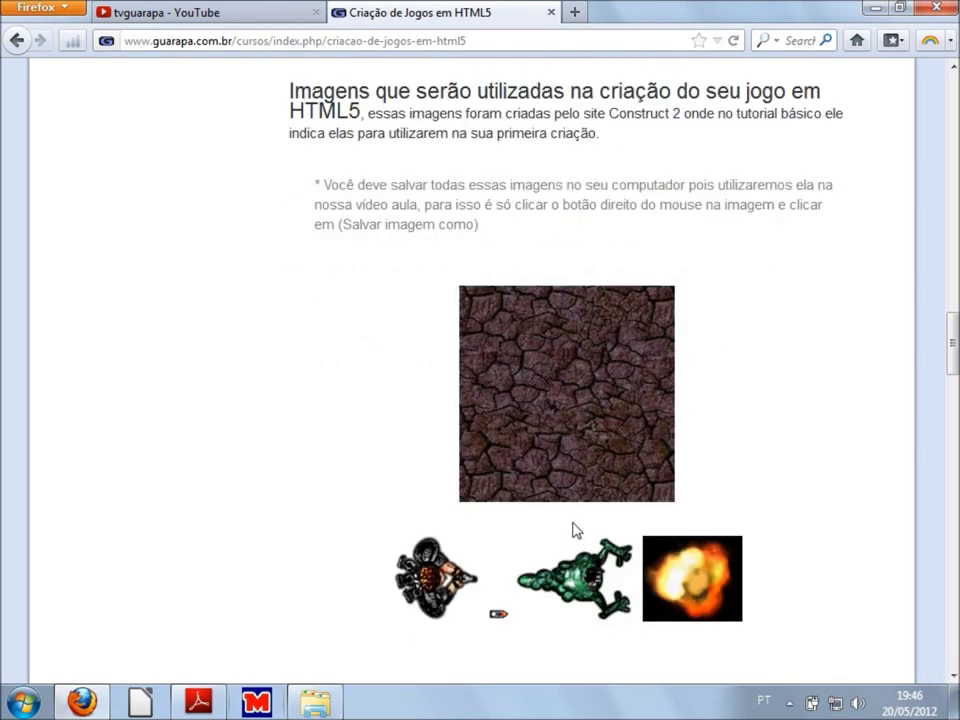
{"action": "scroll", "coordinate": [600, 460], "scroll_direction": "down", "scroll_amount": 2}
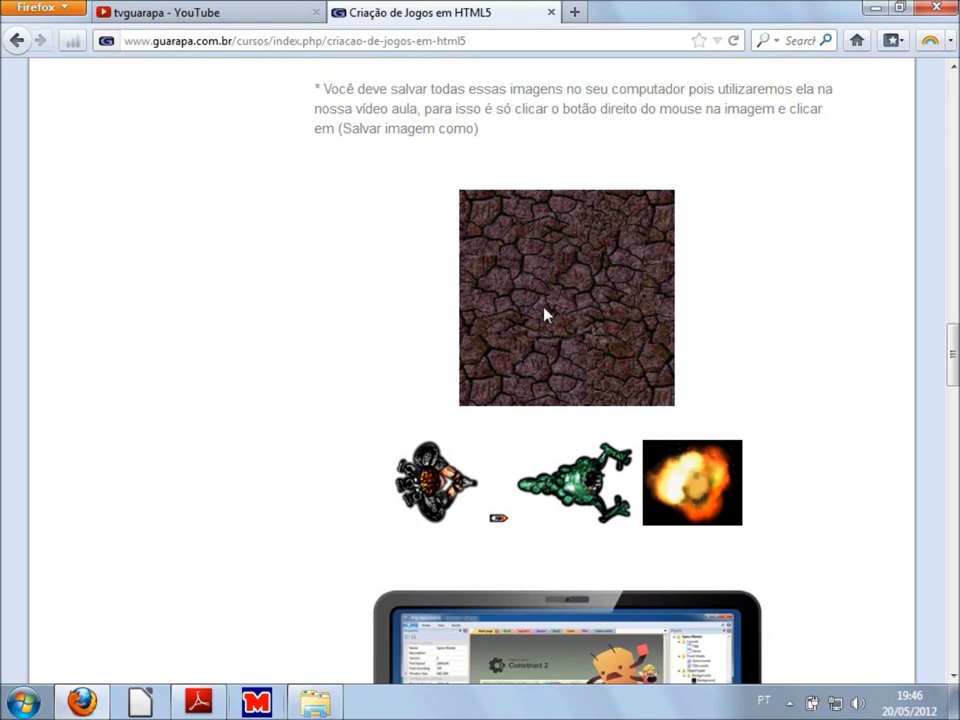
- Check the course PDF in the Curso criando Jogos em HTML5 documents folder against the web page
{"action": "key", "text": "alt+Tab"}
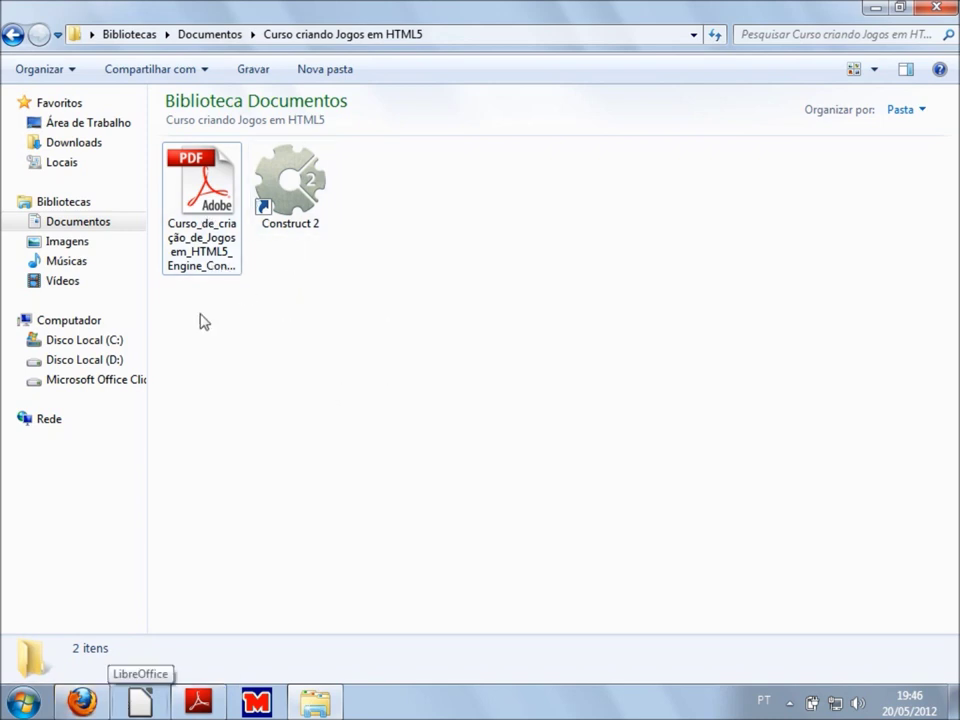
{"action": "left_click", "coordinate": [82, 702]}
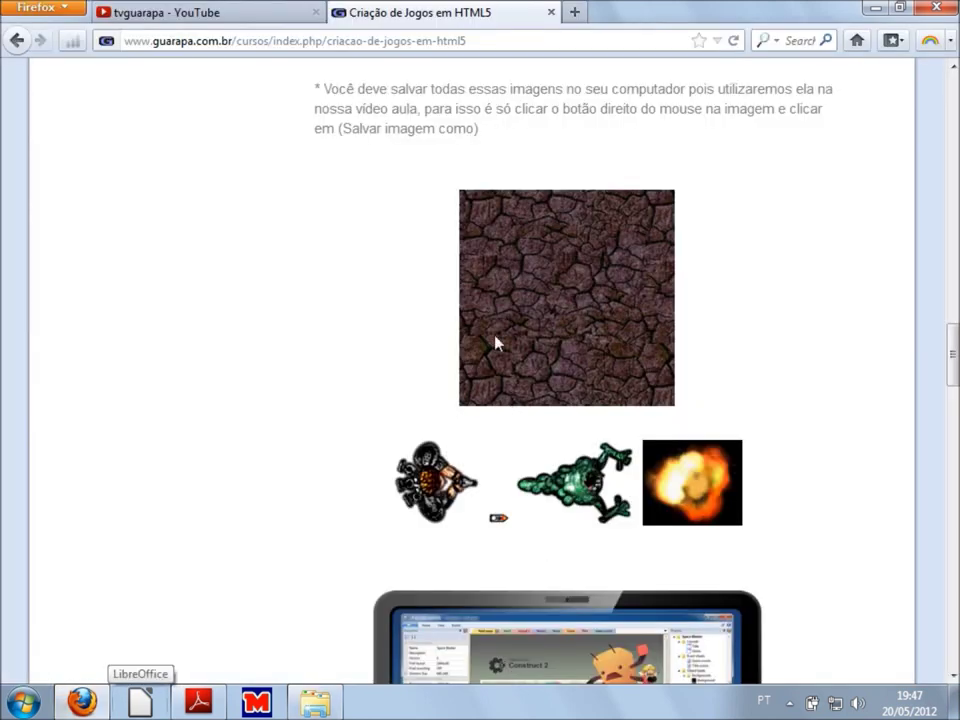
{"action": "left_click", "coordinate": [318, 705]}
{"action": "left_click", "coordinate": [228, 245]}
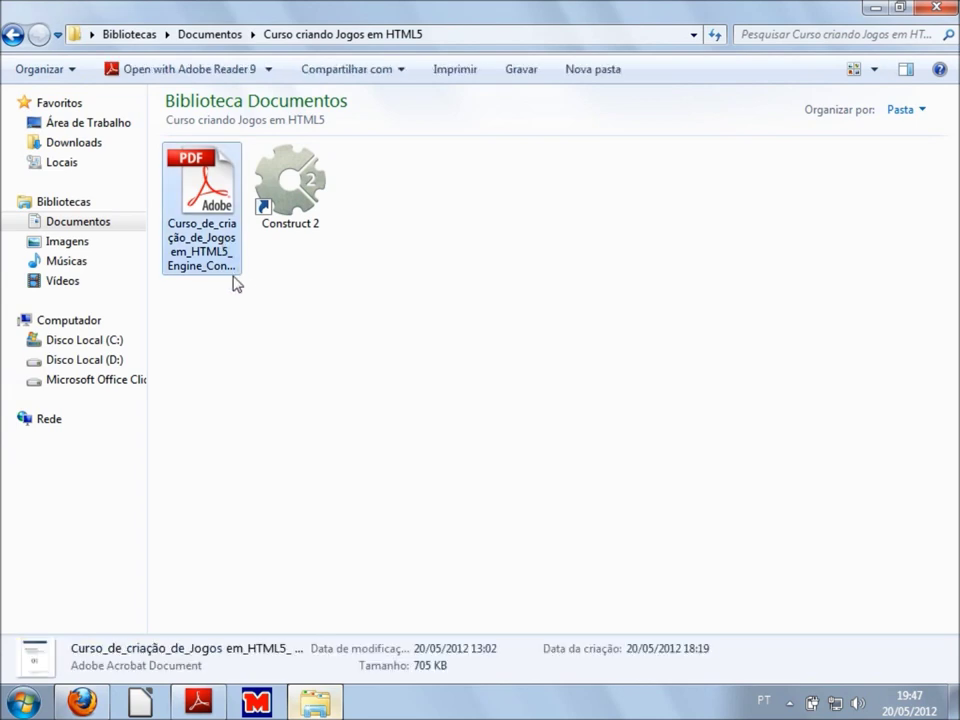
{"action": "left_click", "coordinate": [308, 345]}
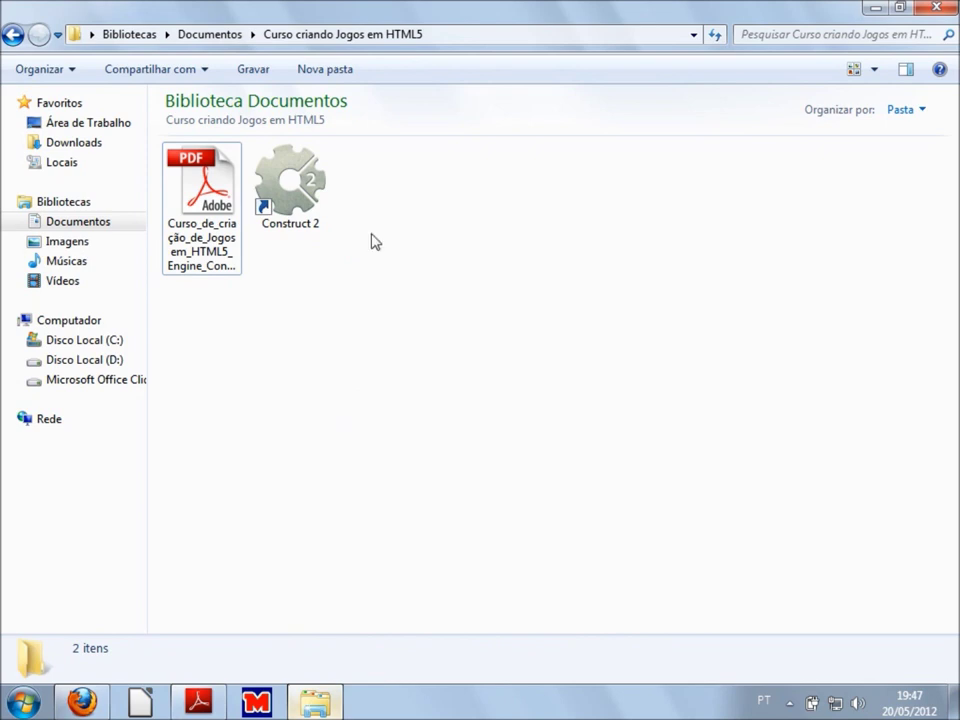
- Launch Construct 2 from its shortcut in the course folder
{"action": "double_click", "coordinate": [308, 205]}
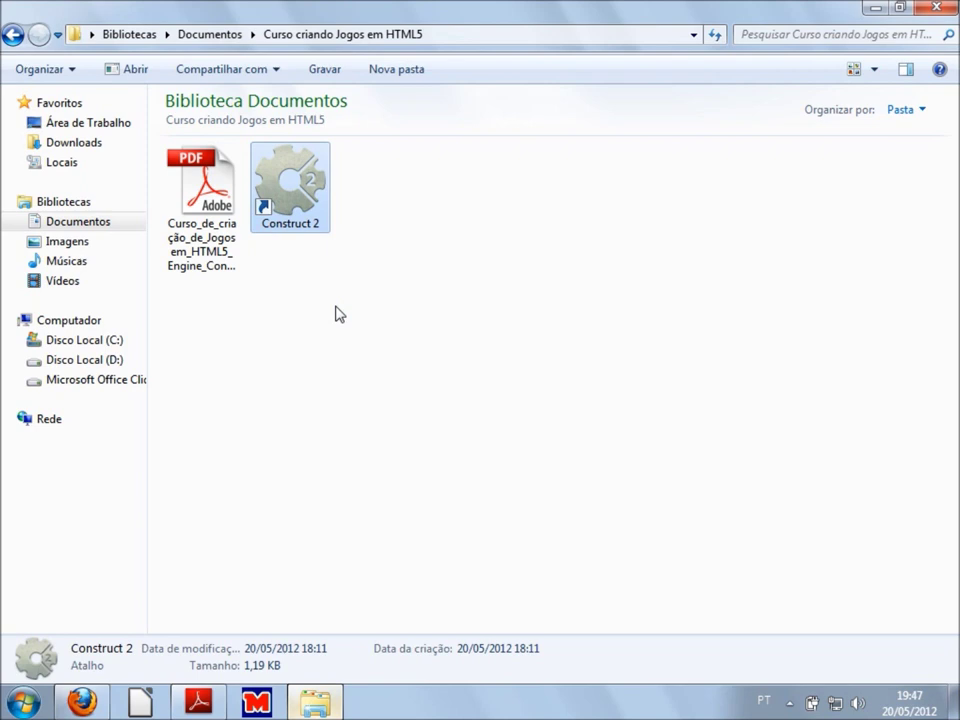
{"action": "left_click", "coordinate": [338, 314]}
{"action": "left_click", "coordinate": [308, 205]}
{"action": "left_click", "coordinate": [92, 703]}
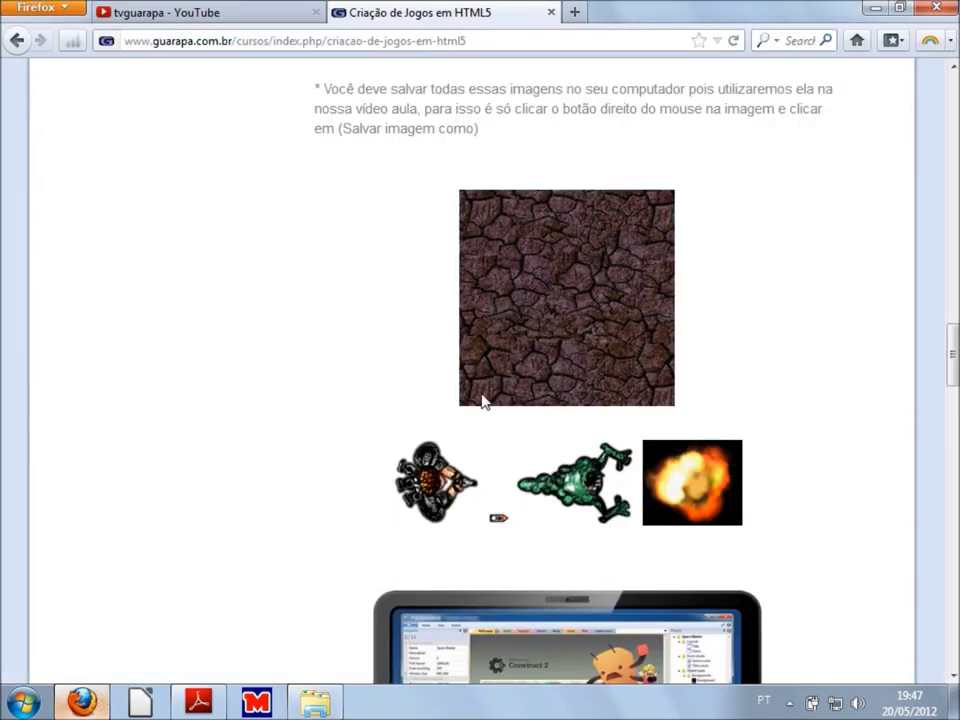
{"action": "left_click", "coordinate": [315, 703]}
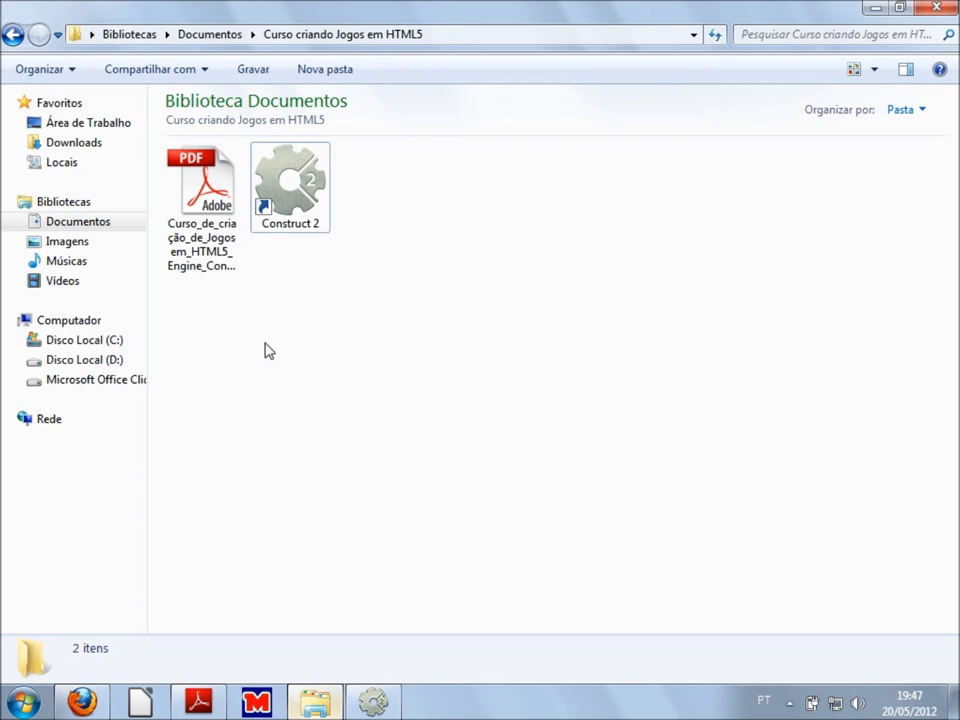
- View the course PDF guide in Adobe Reader, and close the Start page in Construct 2
{"action": "left_click", "coordinate": [196, 703]}
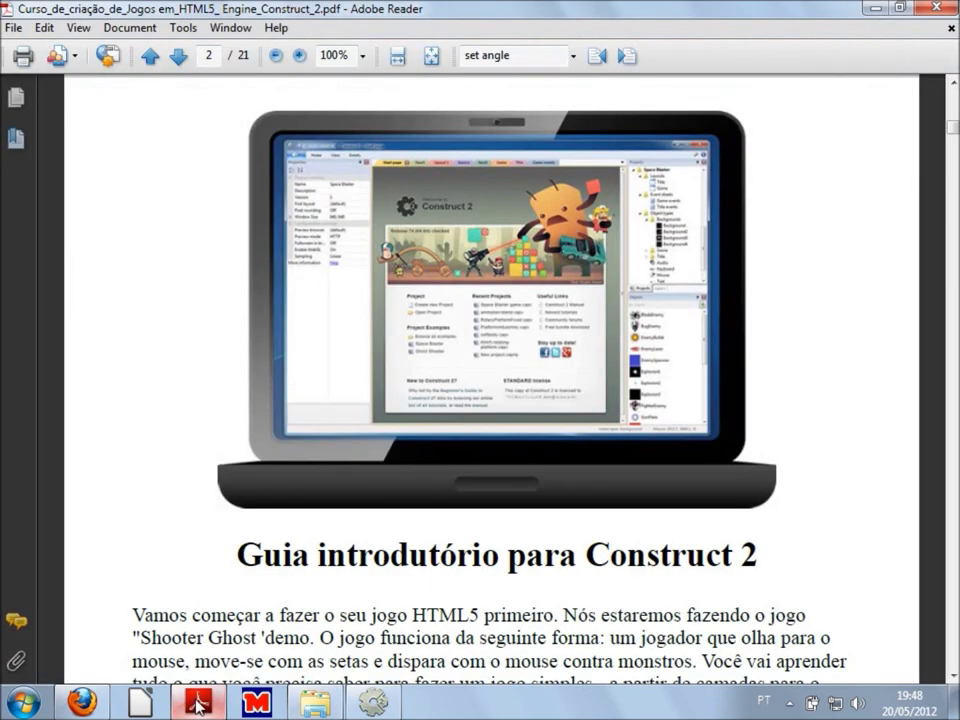
{"action": "left_click", "coordinate": [875, 10]}
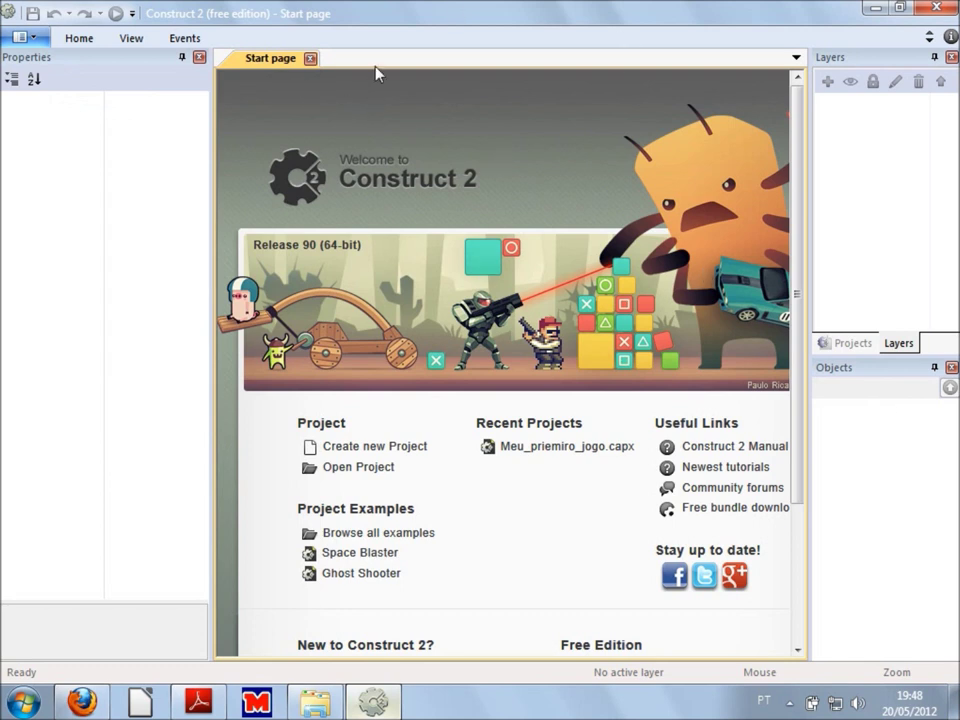
{"action": "left_click", "coordinate": [311, 58]}
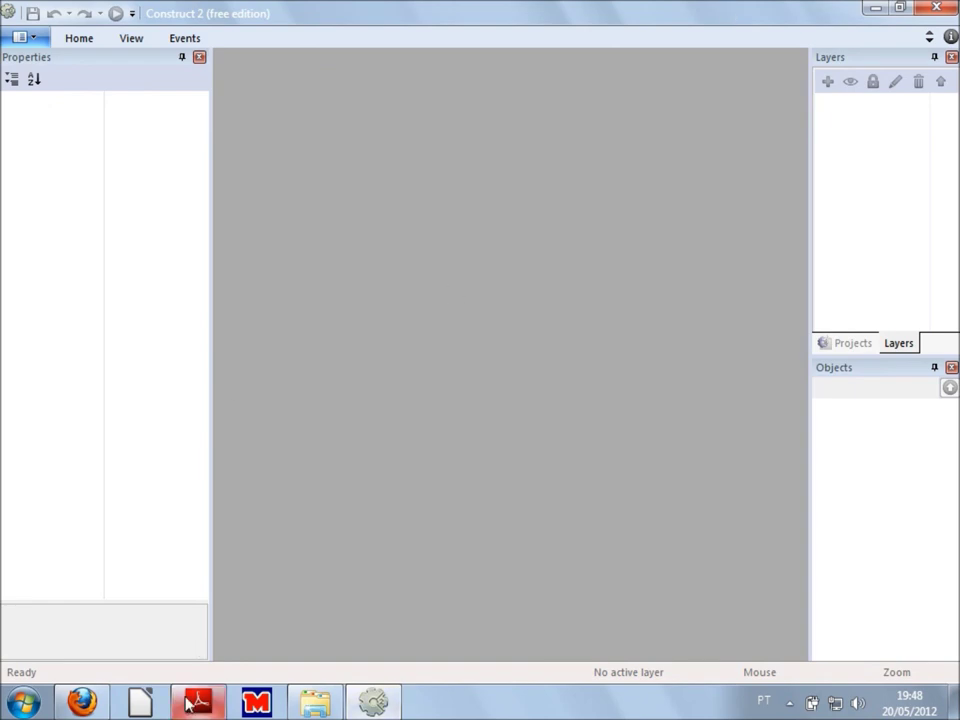
- Save the cracked-ground image from the Firefox course page as the PNG bg in the Curso criando Jogos em HTML5 folder
{"action": "left_click", "coordinate": [316, 704]}
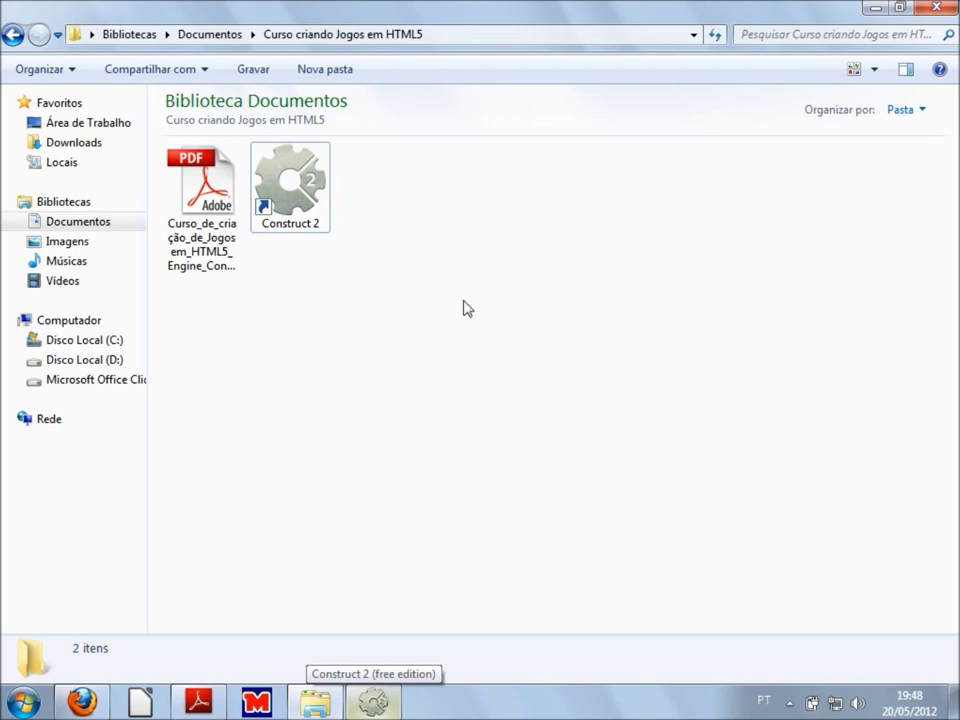
{"action": "left_click", "coordinate": [82, 703]}
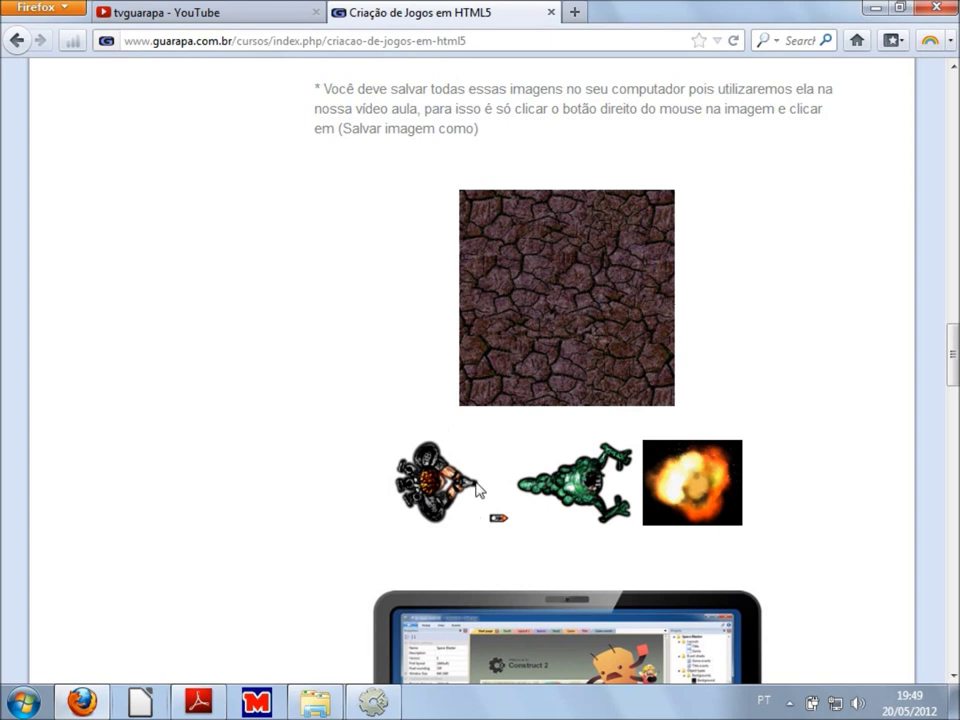
{"action": "right_click", "coordinate": [523, 300]}
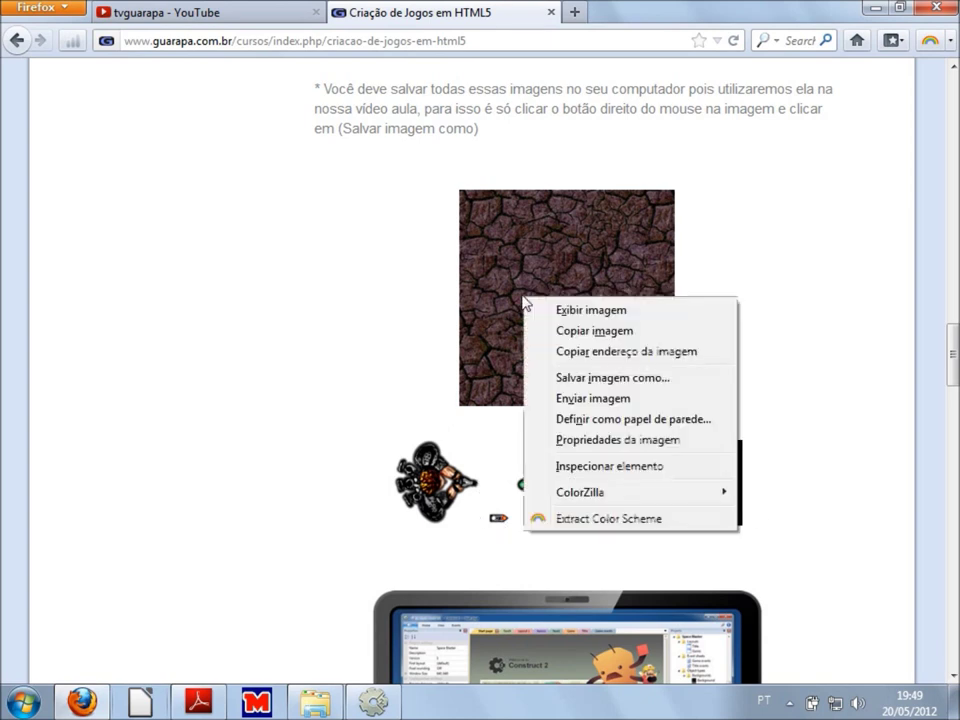
{"action": "left_click", "coordinate": [603, 382]}
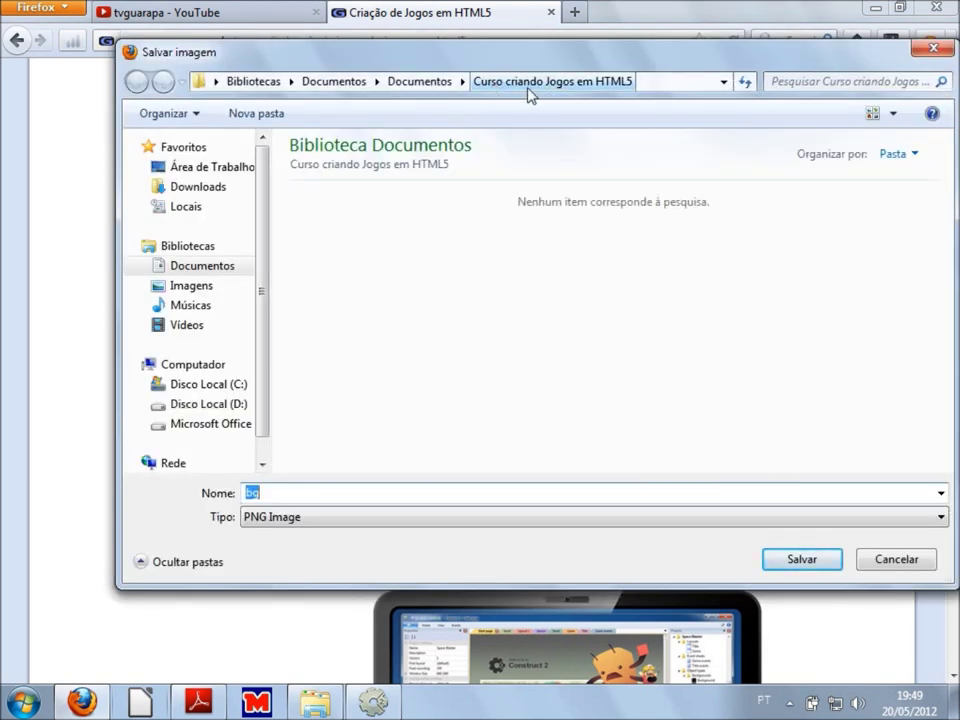
{"action": "left_click", "coordinate": [294, 496]}
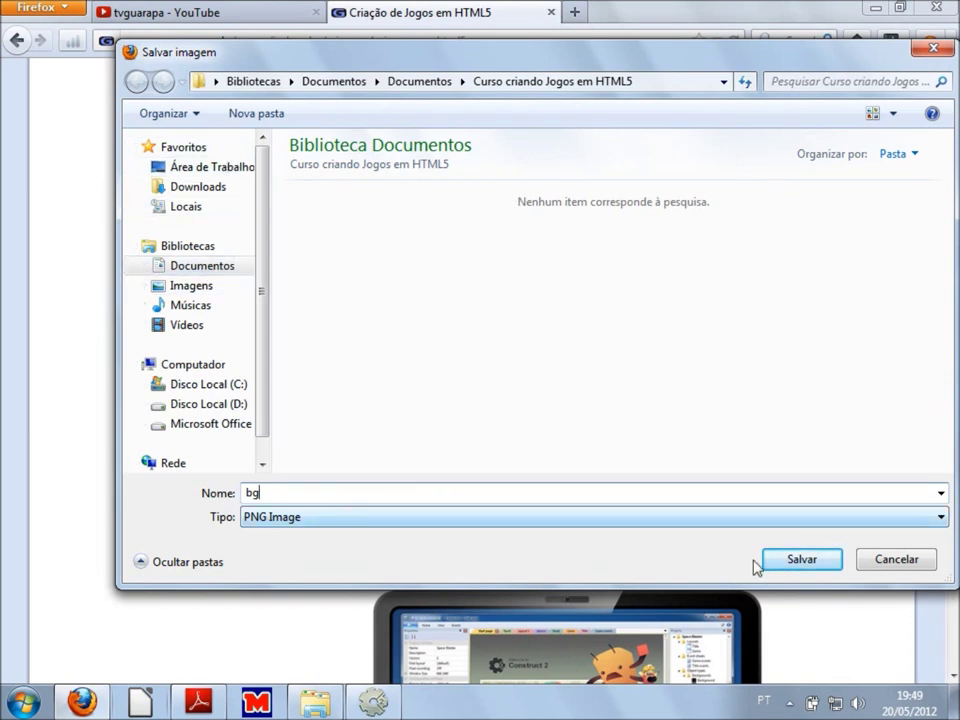
{"action": "left_click", "coordinate": [791, 566]}
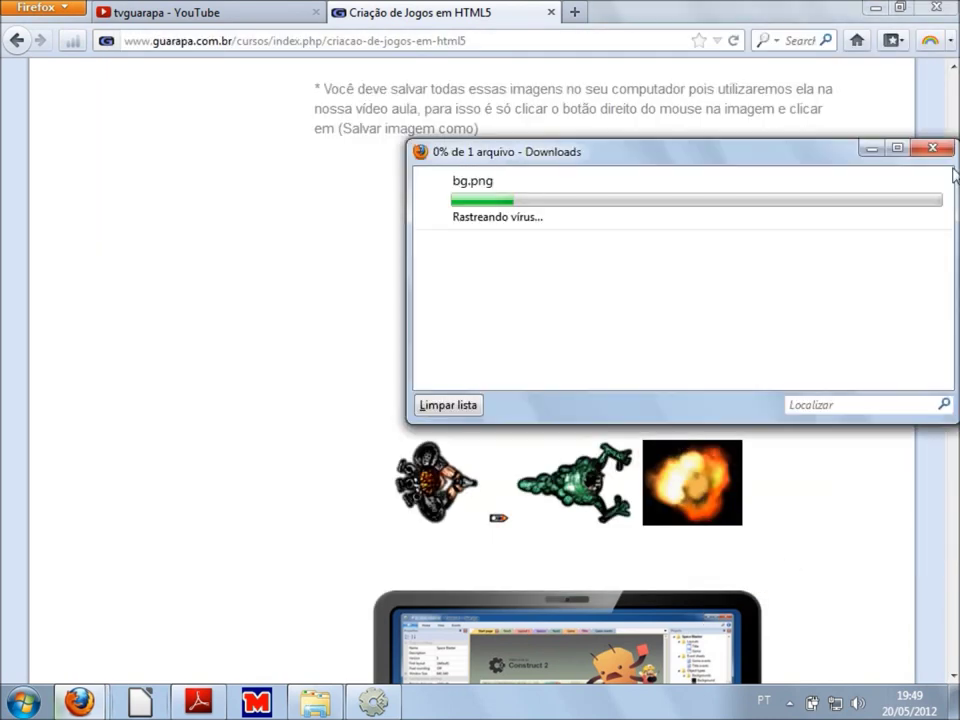
{"action": "left_click", "coordinate": [874, 150]}
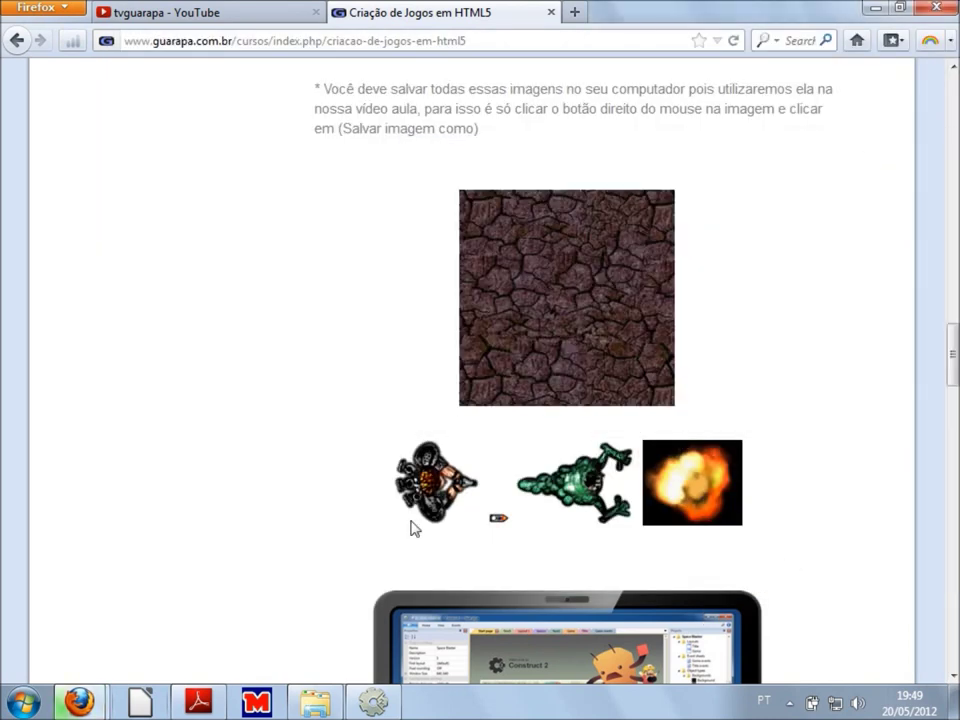
- Save the armed character image from the course page as player in the course folder
{"action": "right_click", "coordinate": [461, 261]}
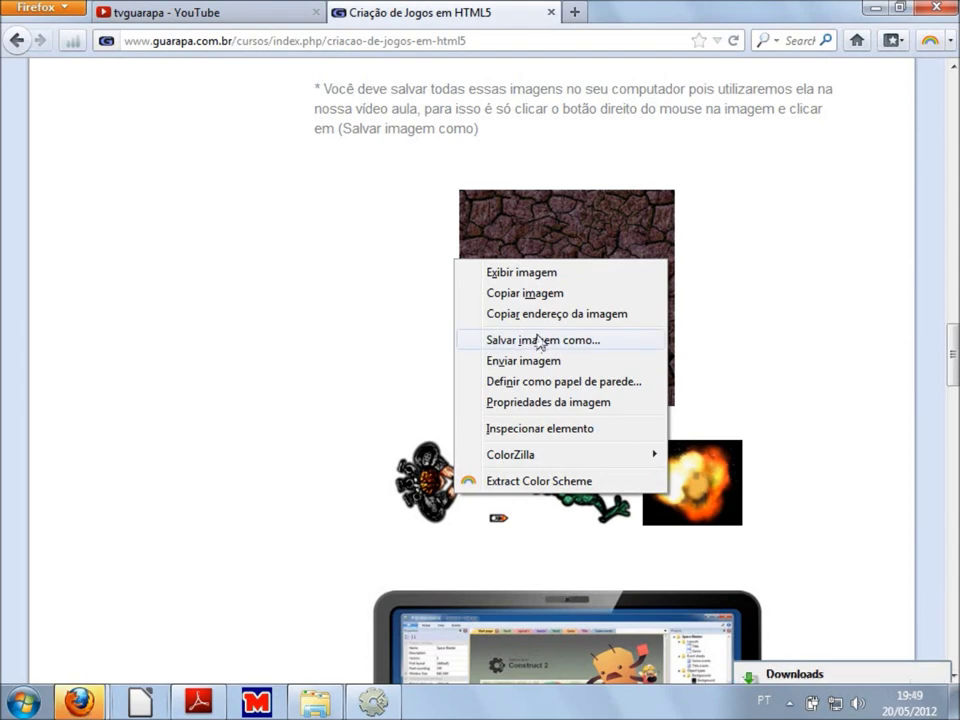
{"action": "left_click", "coordinate": [536, 340]}
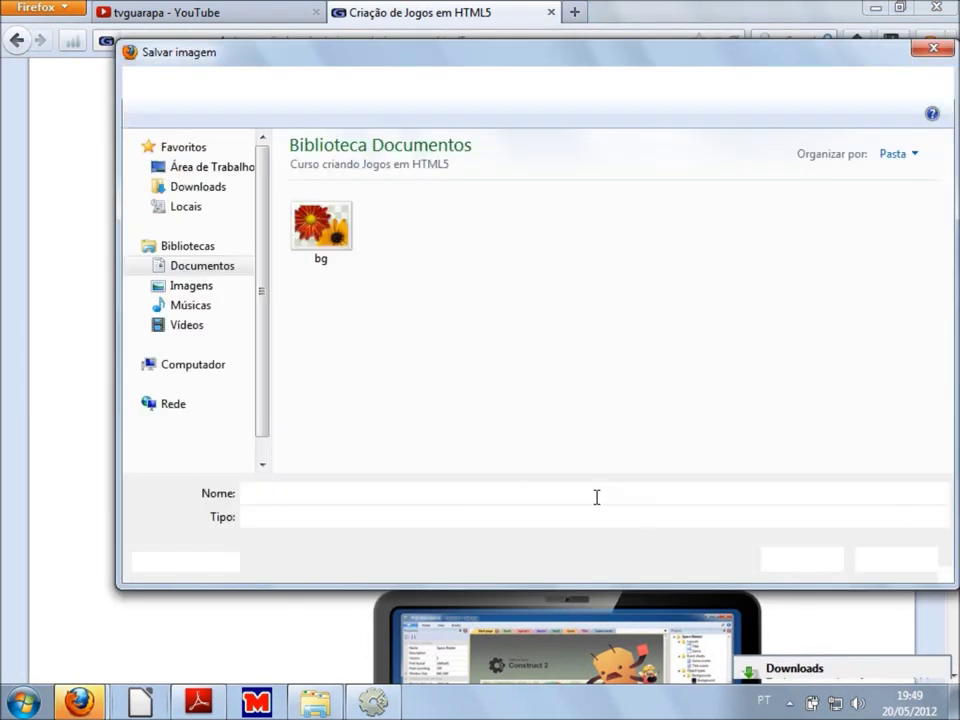
{"action": "type", "text": "player"}
{"action": "left_click", "coordinate": [808, 561]}
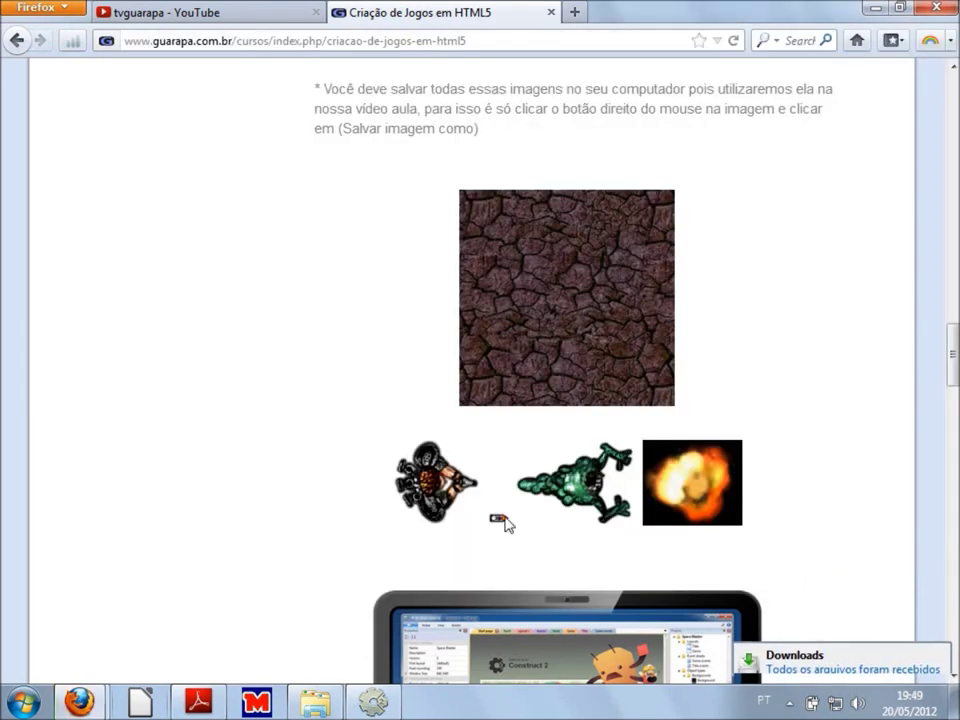
- Save the small projectile image as the PNG Bullet in the course folder
{"action": "right_click", "coordinate": [504, 517]}
{"action": "left_click", "coordinate": [590, 360]}
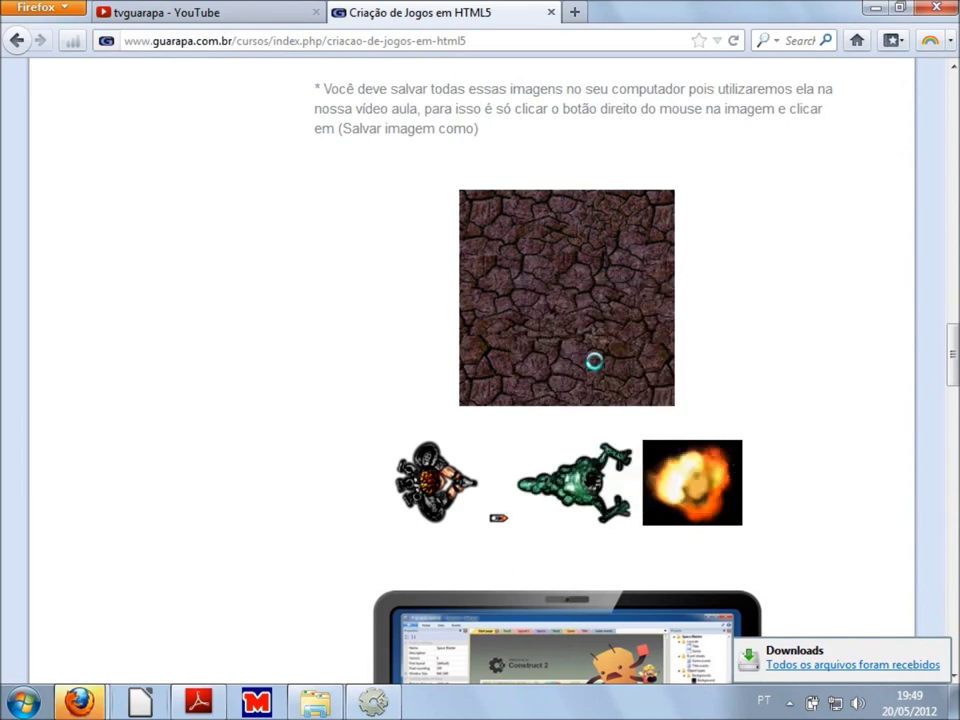
{"action": "left_click", "coordinate": [792, 561]}
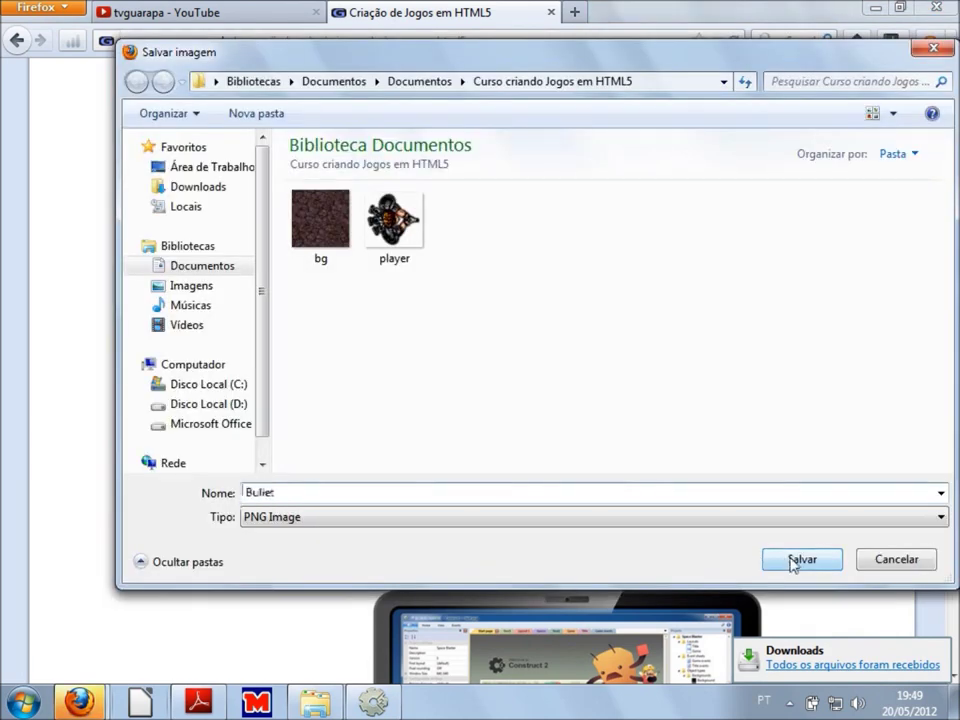
- Save the green creature image as monster in the course folder
{"action": "right_click", "coordinate": [594, 489]}
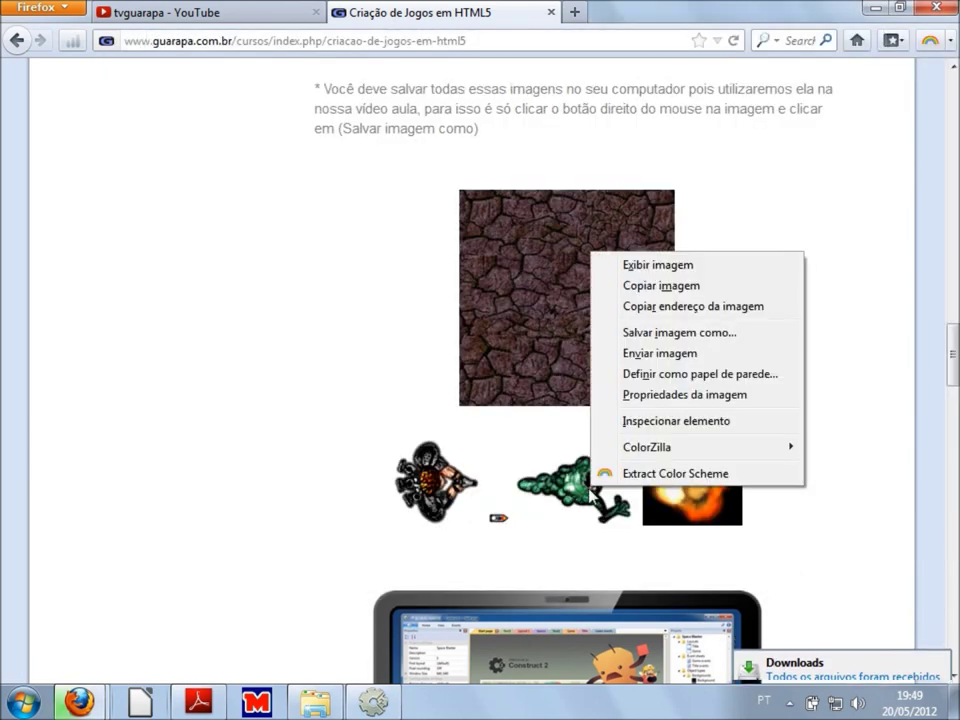
{"action": "left_click", "coordinate": [656, 334]}
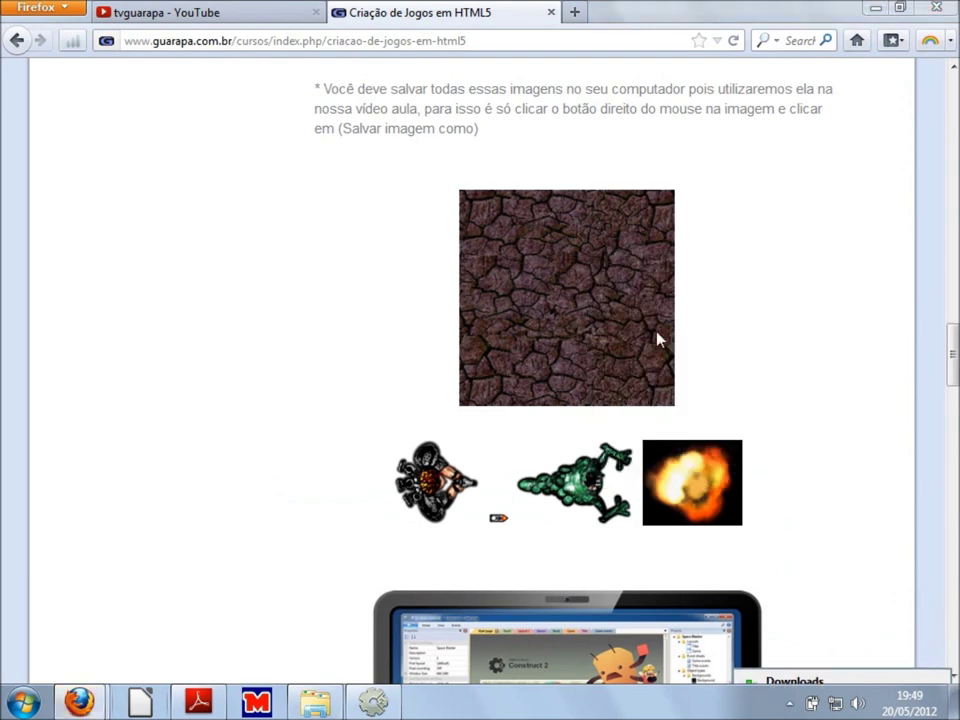
{"action": "left_click", "coordinate": [800, 560]}
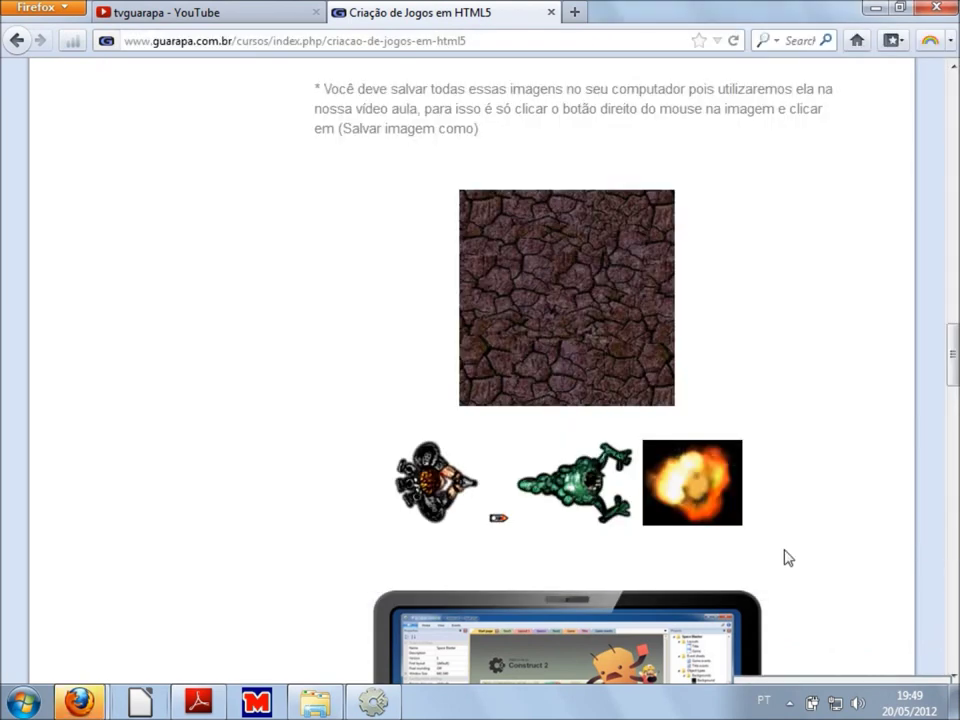
- Save the explosion image as the PNG explode, and open the course folder to check the saved images
{"action": "right_click", "coordinate": [683, 487]}
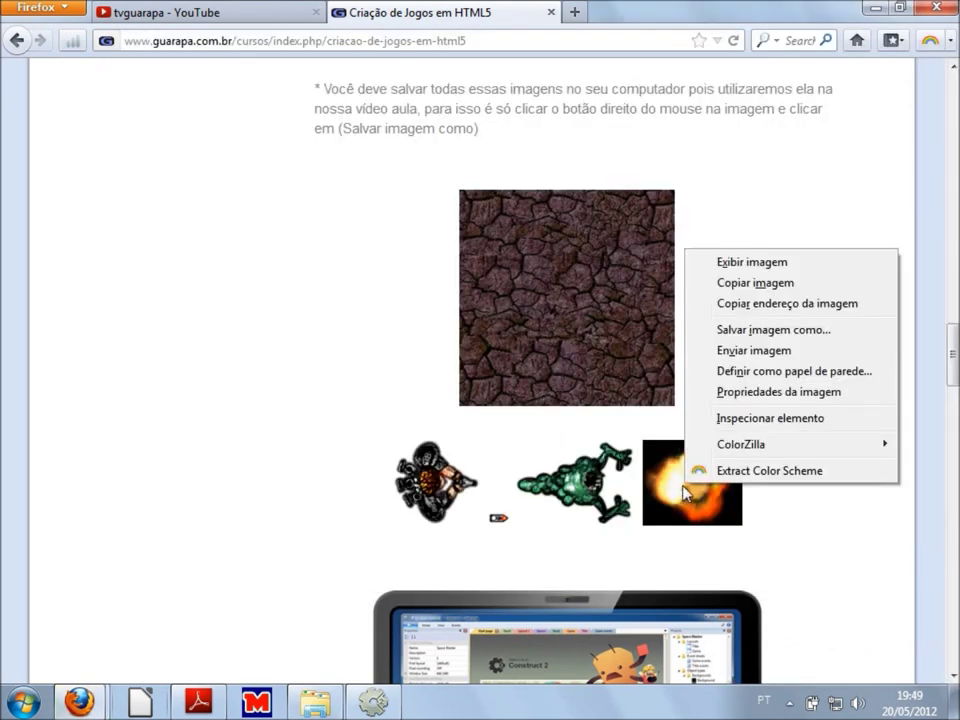
{"action": "left_click", "coordinate": [760, 336]}
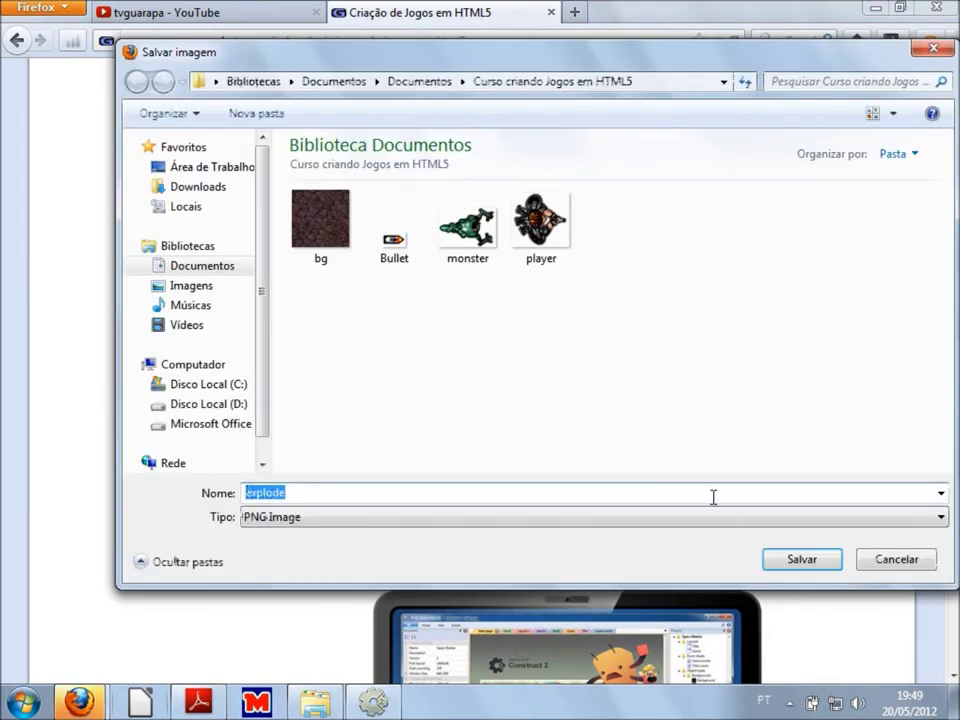
{"action": "left_click", "coordinate": [814, 570]}
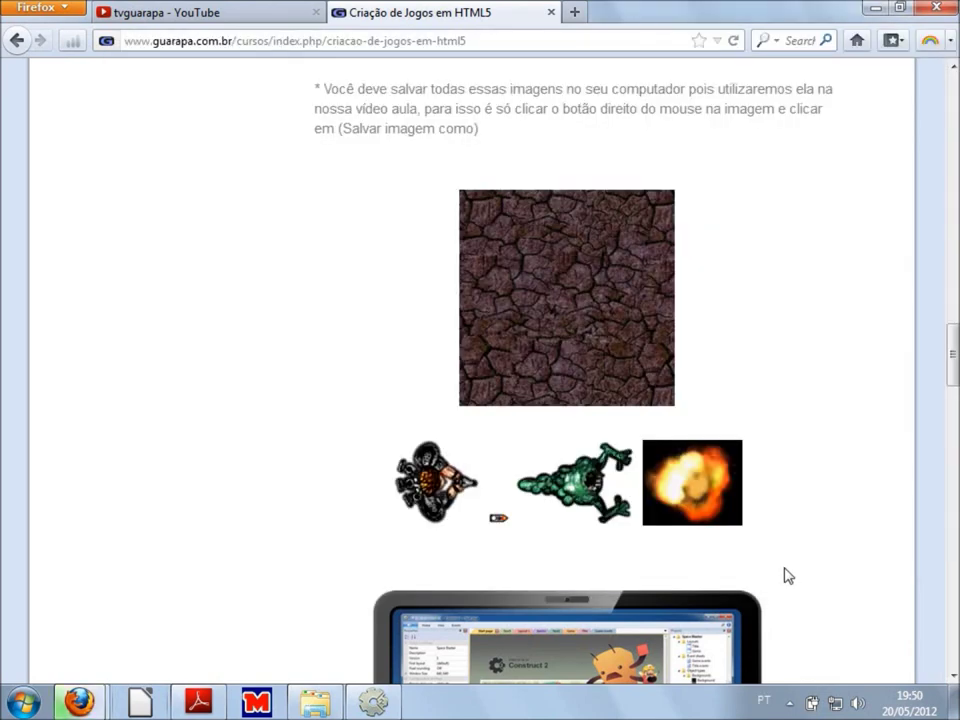
{"action": "left_click", "coordinate": [318, 701]}
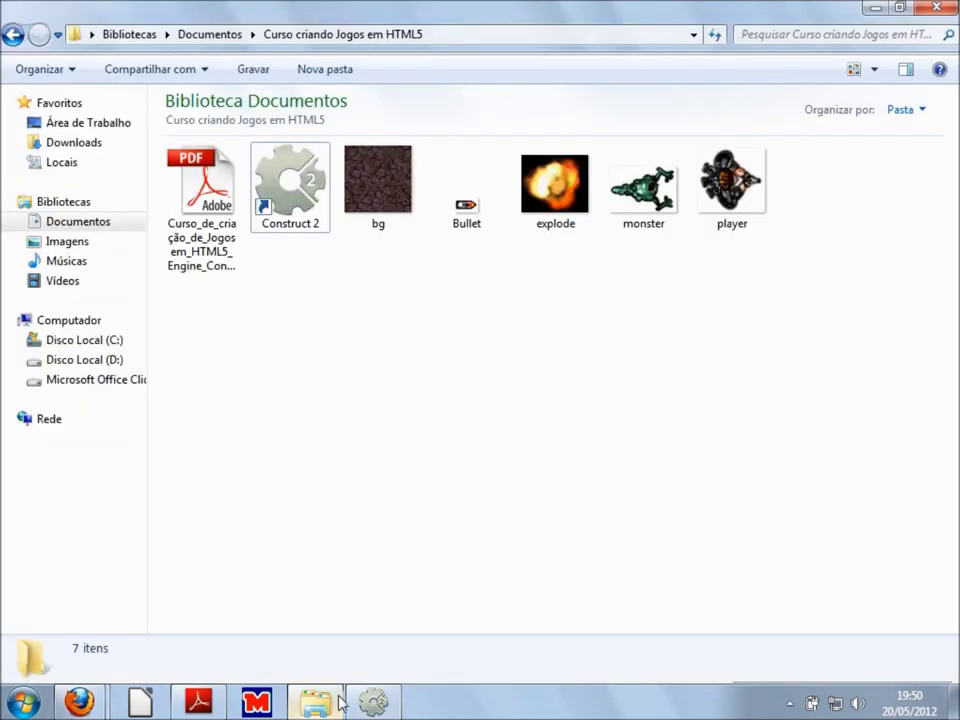
- View the saved bg, Bullet, explode, monster and player images in the photo viewer, enlarging player, and close the viewer
{"action": "left_click", "coordinate": [400, 195]}
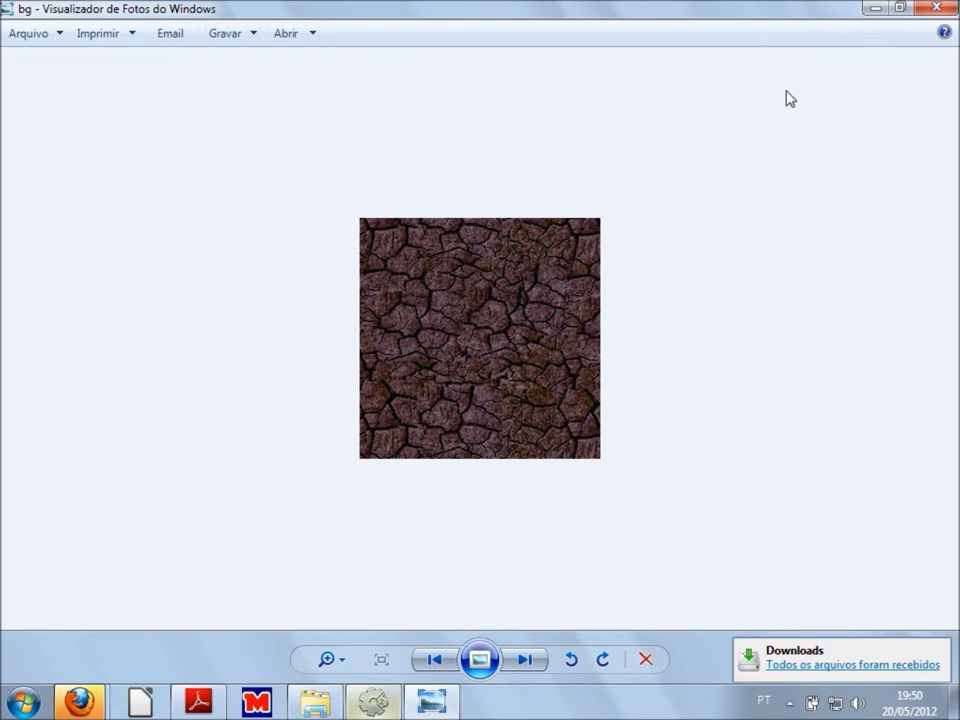
{"action": "left_click", "coordinate": [525, 660]}
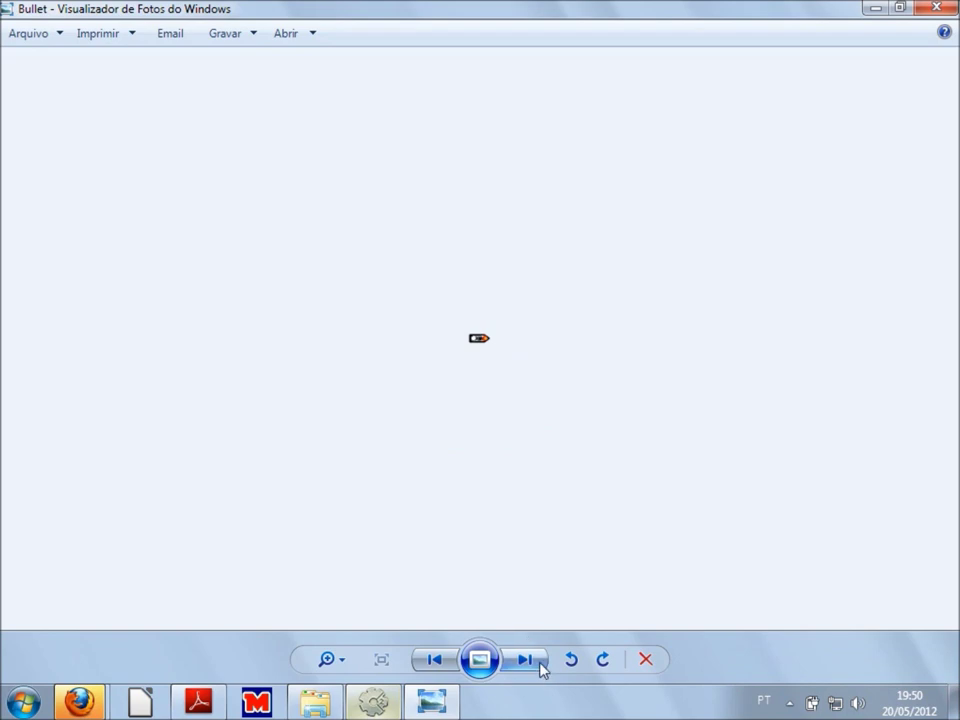
{"action": "left_click", "coordinate": [540, 663]}
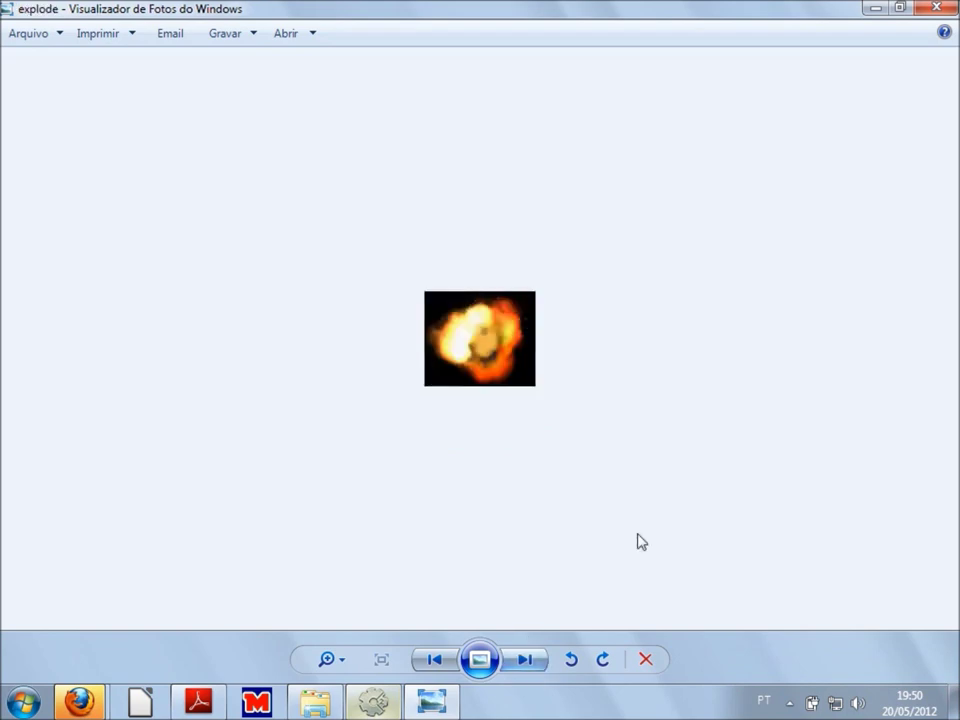
{"action": "left_click", "coordinate": [527, 663]}
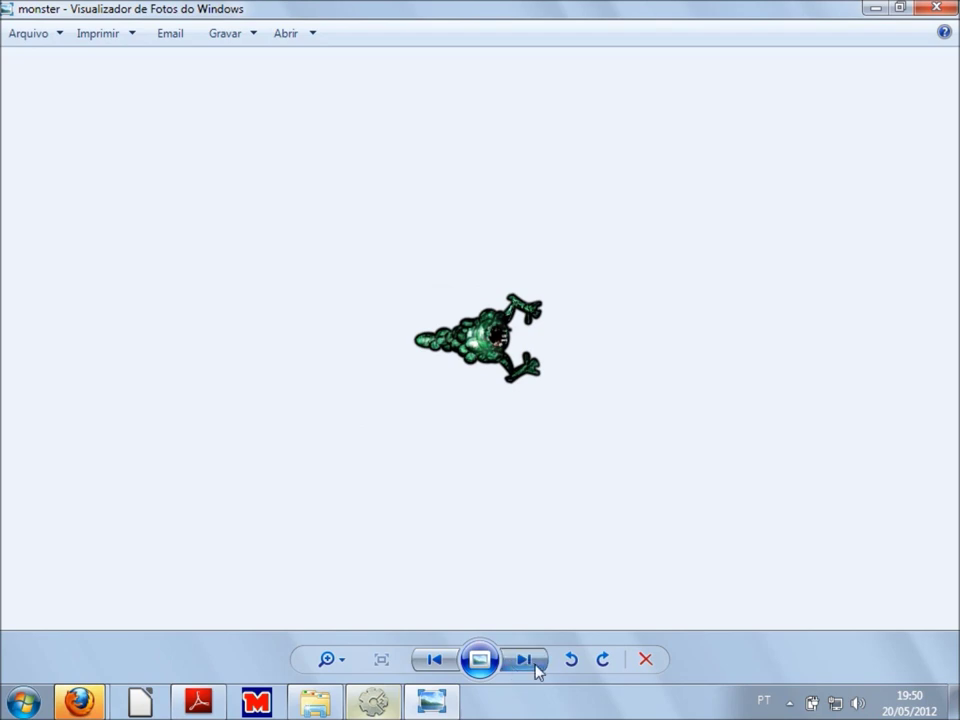
{"action": "left_click", "coordinate": [536, 664]}
{"action": "scroll", "coordinate": [456, 364], "scroll_direction": "up", "scroll_amount": 5}
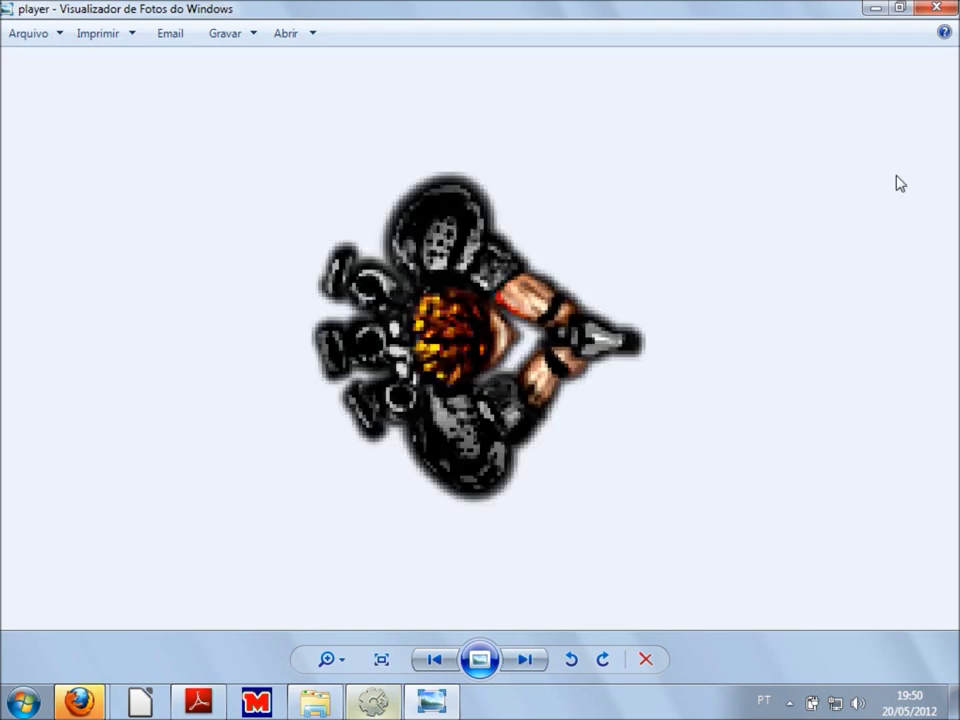
{"action": "left_click", "coordinate": [936, 7]}
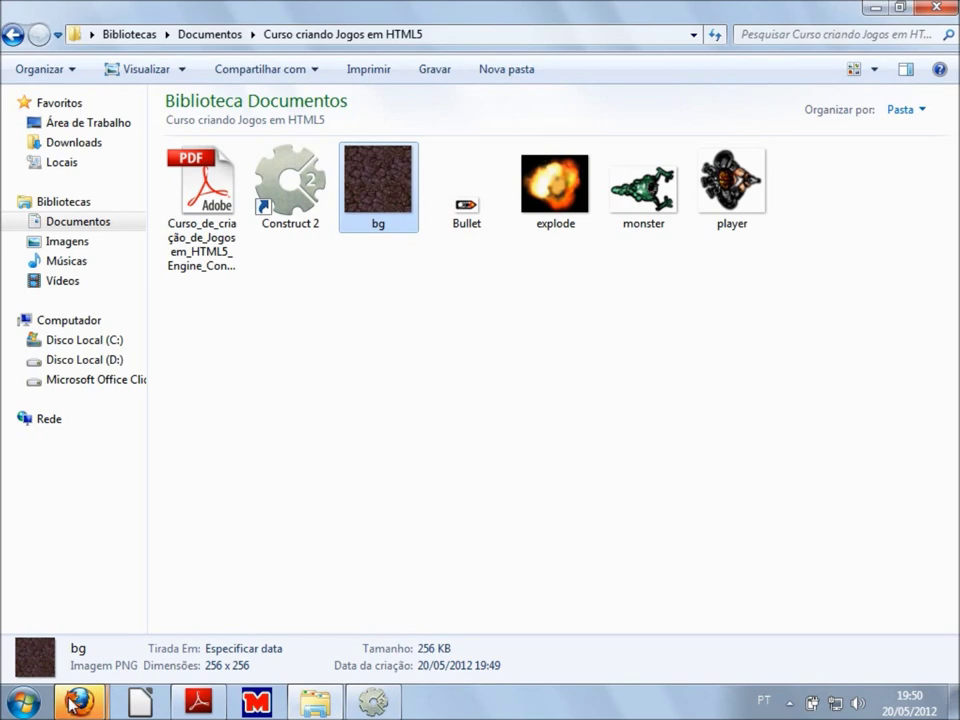
- Switch to the course page in Firefox, read the free licence description, and check the Construct 2 free edition window
{"action": "mouse_move", "coordinate": [72, 700]}
{"action": "left_click", "coordinate": [170, 570]}
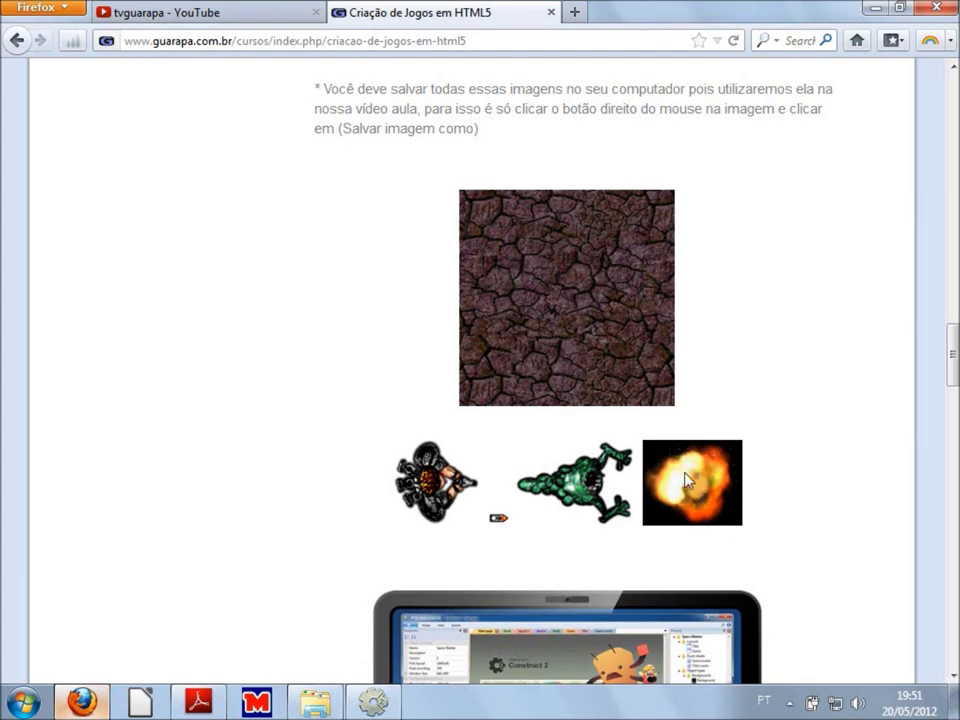
{"action": "scroll", "coordinate": [683, 480], "scroll_direction": "down", "scroll_amount": 3}
{"action": "scroll", "coordinate": [685, 479], "scroll_direction": "up", "scroll_amount": 3}
{"action": "scroll", "coordinate": [683, 473], "scroll_direction": "down", "scroll_amount": 9}
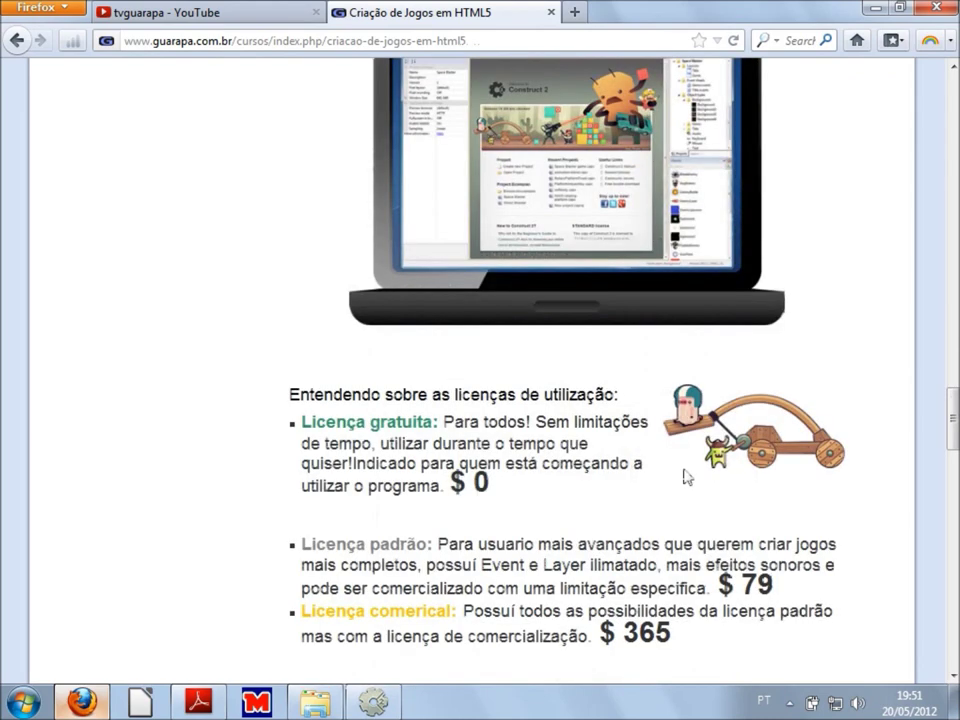
{"action": "scroll", "coordinate": [684, 476], "scroll_direction": "up", "scroll_amount": 2}
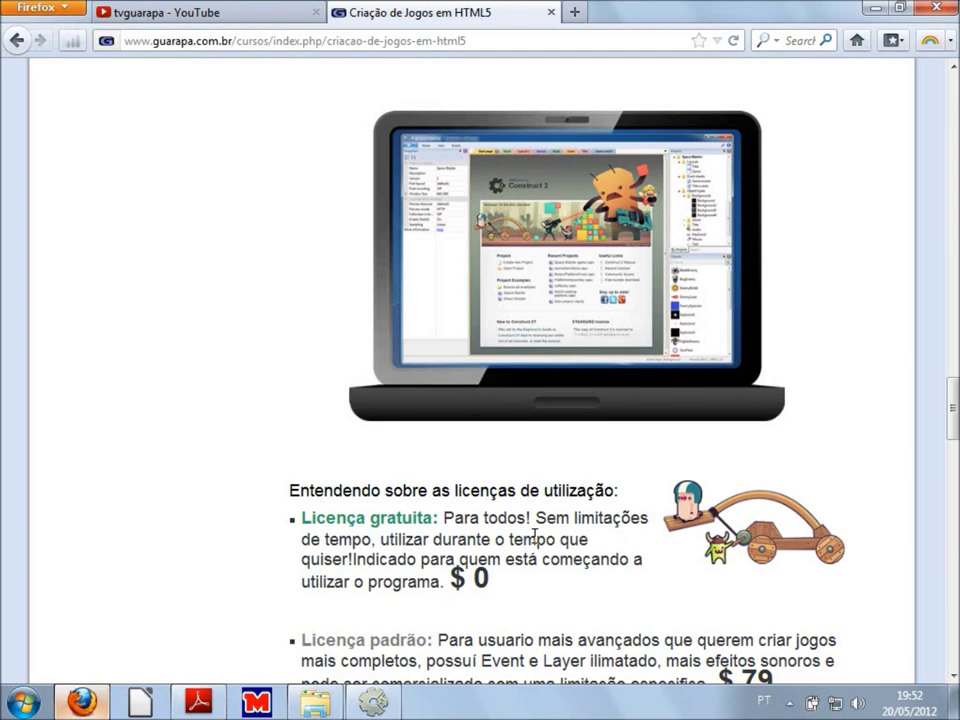
{"action": "scroll", "coordinate": [535, 537], "scroll_direction": "down", "scroll_amount": 2}
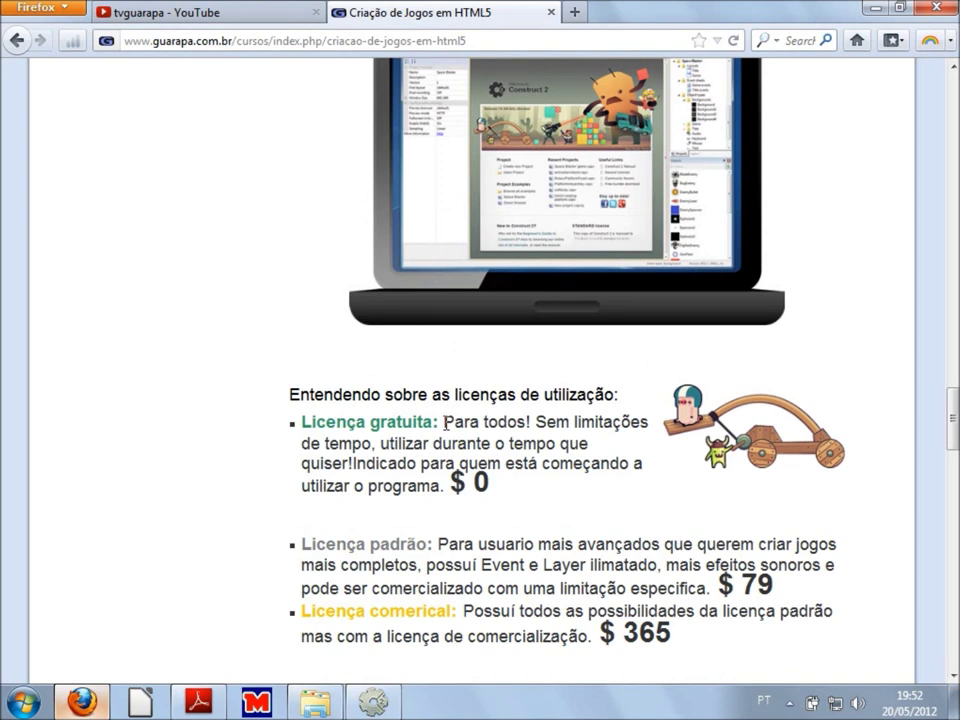
{"action": "left_click", "coordinate": [373, 702]}
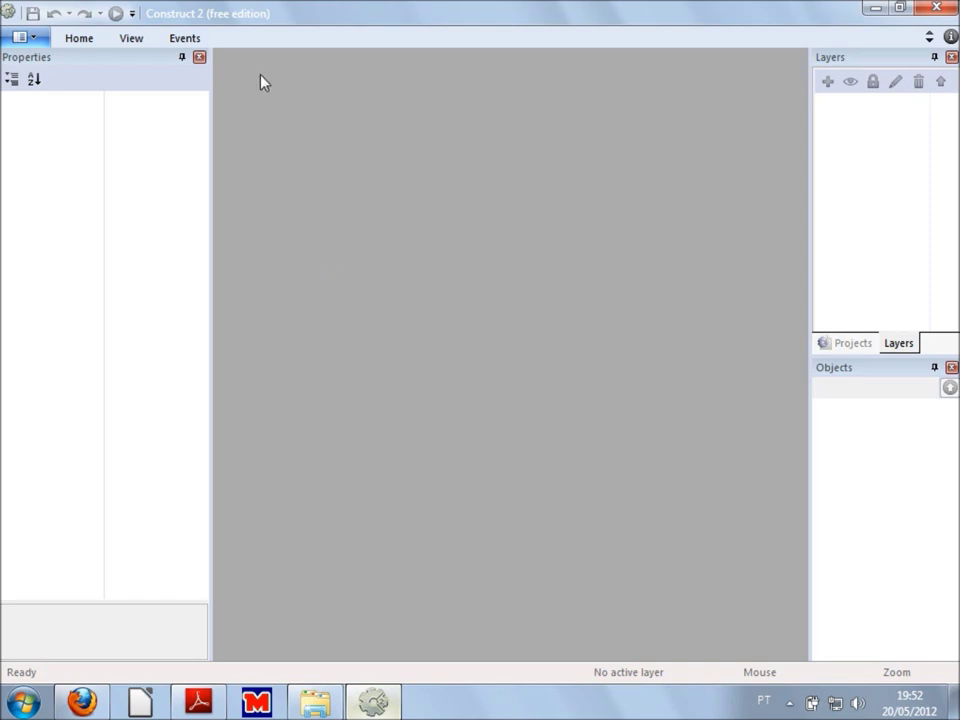
{"action": "left_click", "coordinate": [82, 702]}
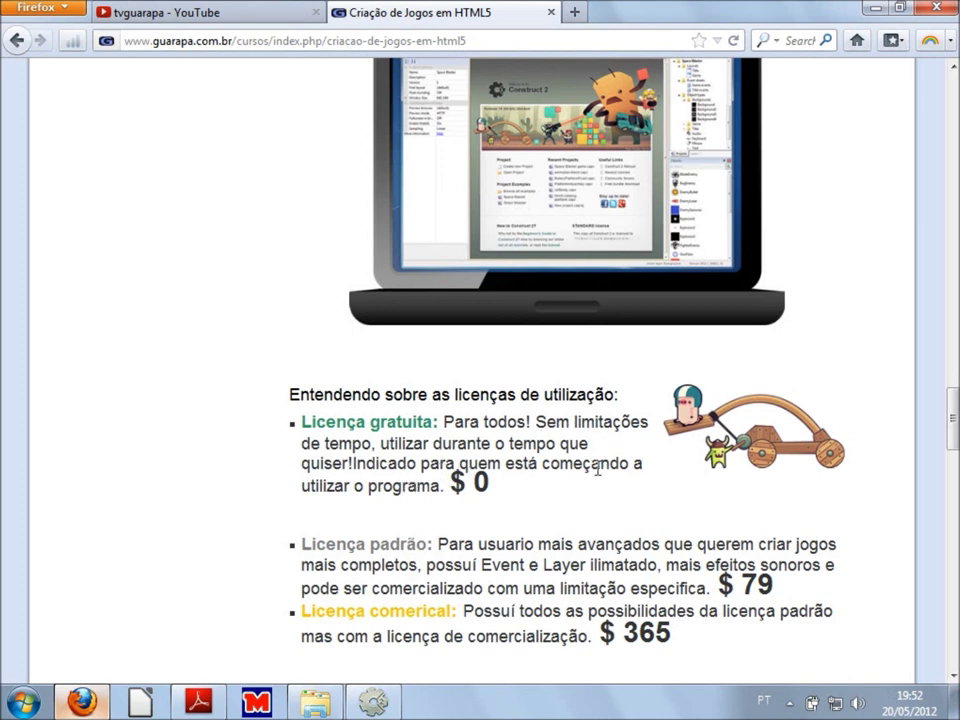
- Examine the standard licence description on the course page, highlighting the words "comercializado" and "limitação"
{"action": "scroll", "coordinate": [560, 488], "scroll_direction": "down", "scroll_amount": 2}
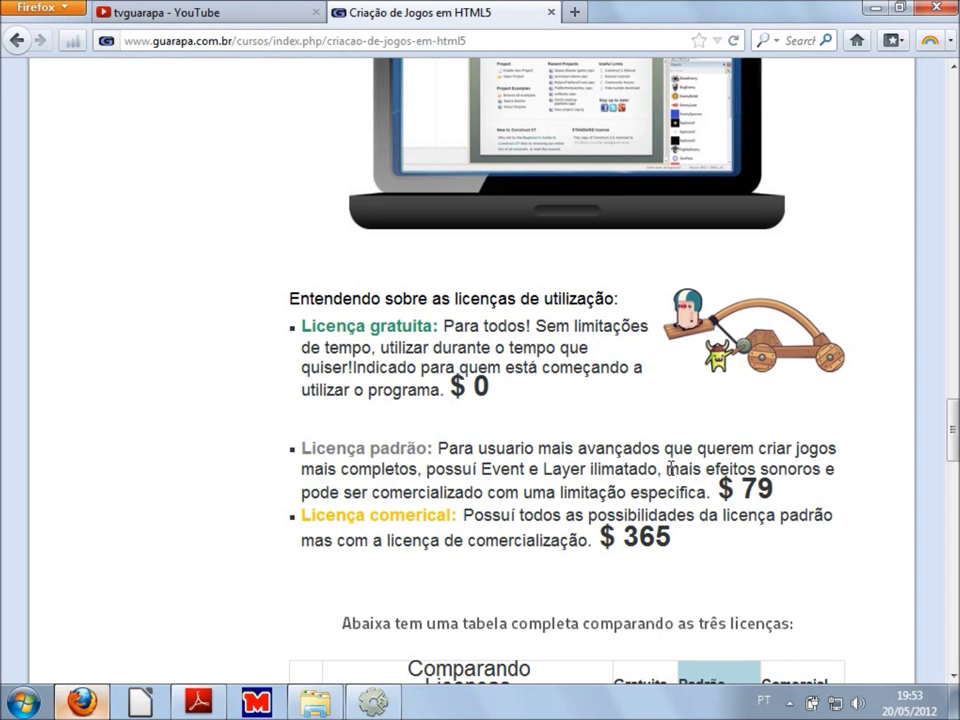
{"action": "double_click", "coordinate": [426, 489]}
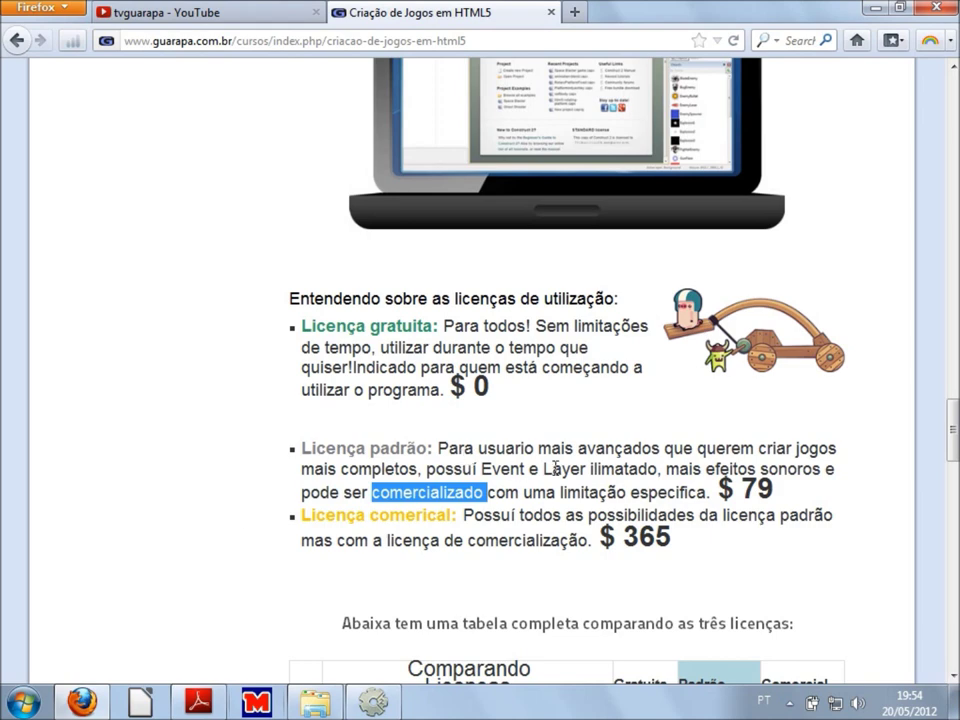
{"action": "left_click", "coordinate": [668, 476]}
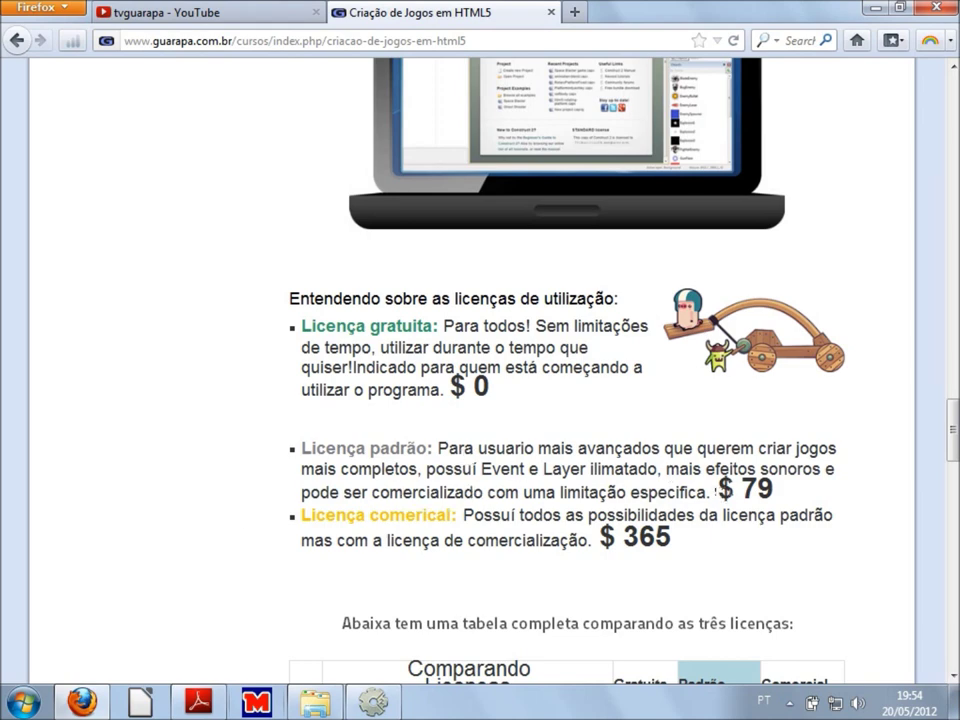
{"action": "scroll", "coordinate": [728, 497], "scroll_direction": "down", "scroll_amount": 2}
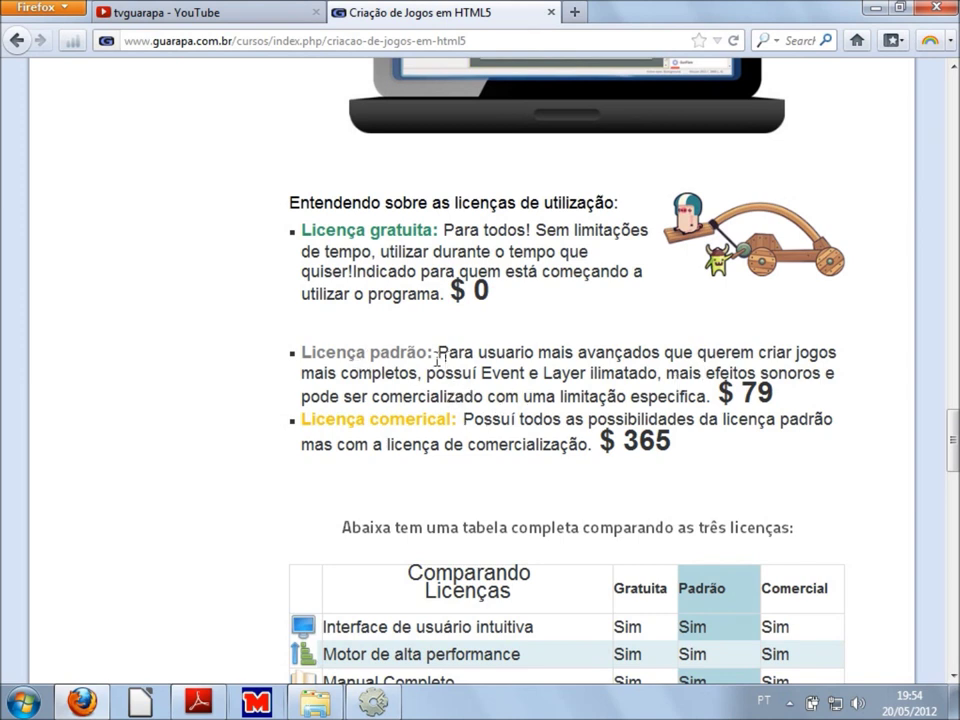
{"action": "left_click_drag", "start_coordinate": [373, 396], "coordinate": [382, 396]}
{"action": "double_click", "coordinate": [592, 396]}
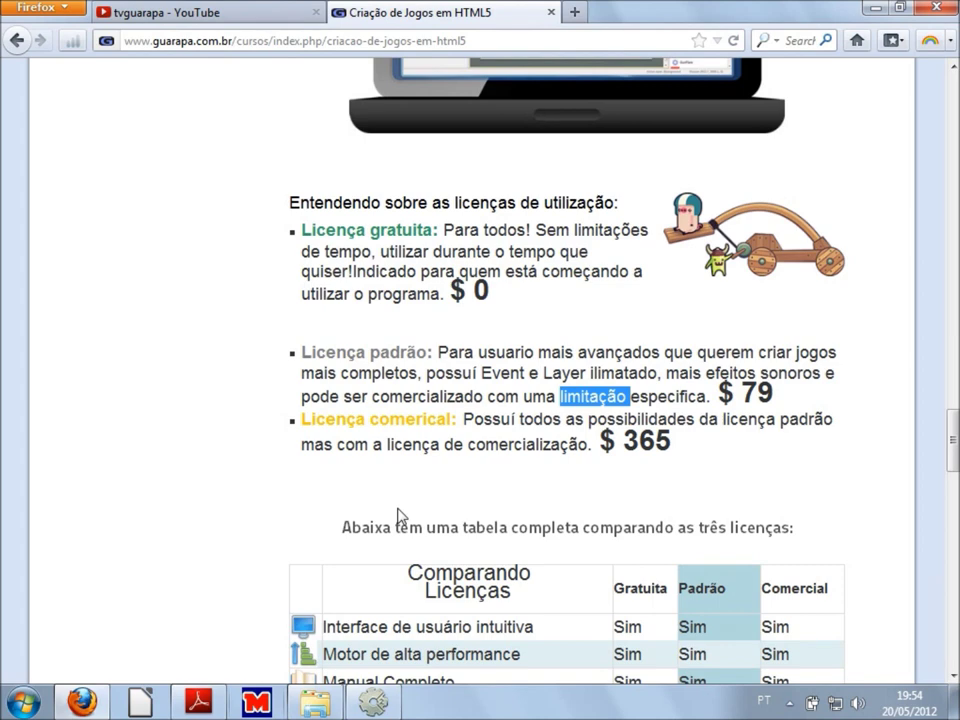
- Examine the table comparing the Gratuita, Padrão and Comercial licences, from its first feature row down to the prices
{"action": "scroll", "coordinate": [398, 515], "scroll_direction": "down", "scroll_amount": 3}
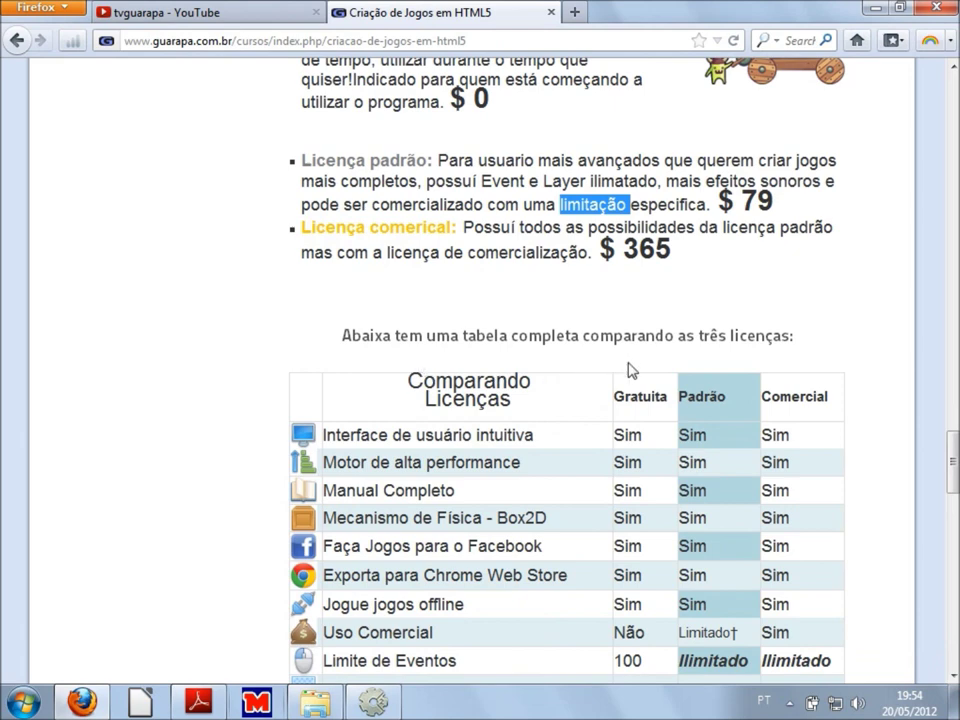
{"action": "scroll", "coordinate": [632, 368], "scroll_direction": "down", "scroll_amount": 3}
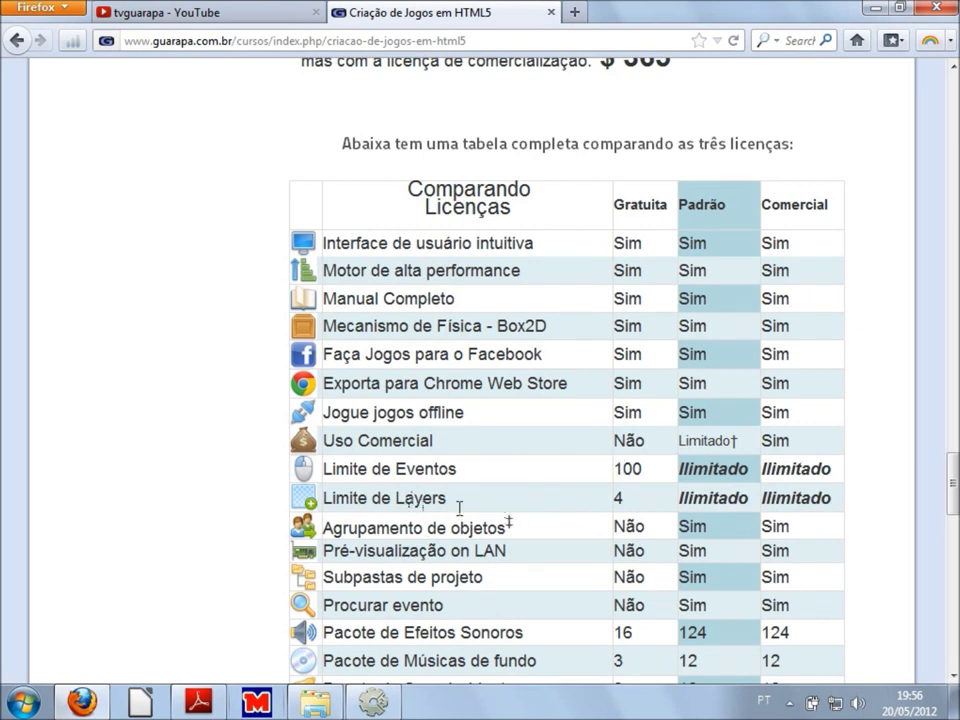
{"action": "scroll", "coordinate": [600, 510], "scroll_direction": "down", "scroll_amount": 2}
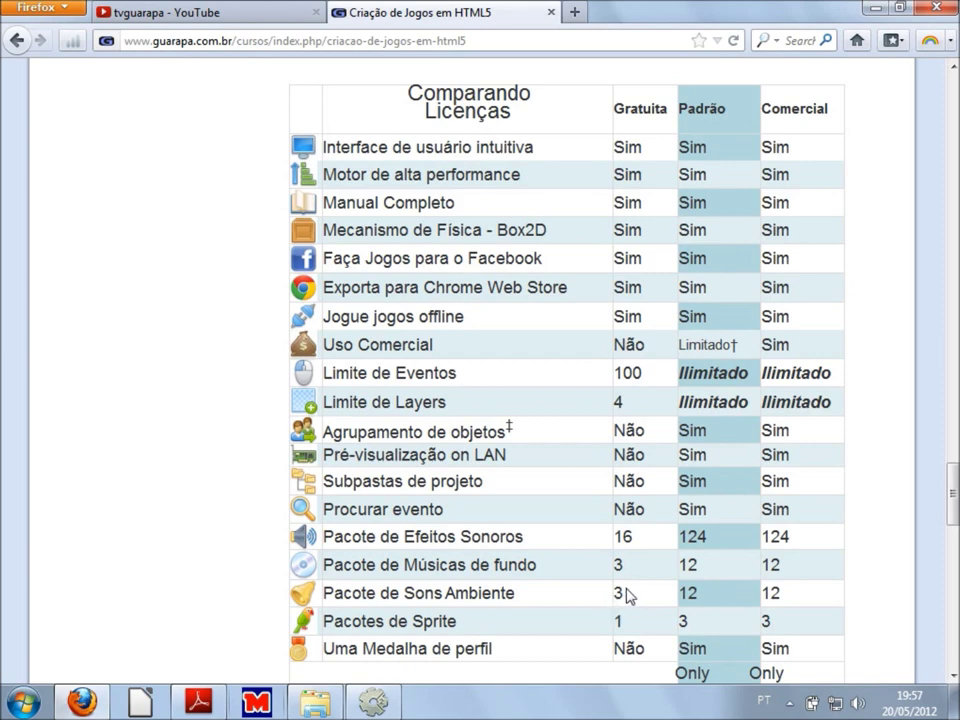
{"action": "scroll", "coordinate": [625, 600], "scroll_direction": "down", "scroll_amount": 2}
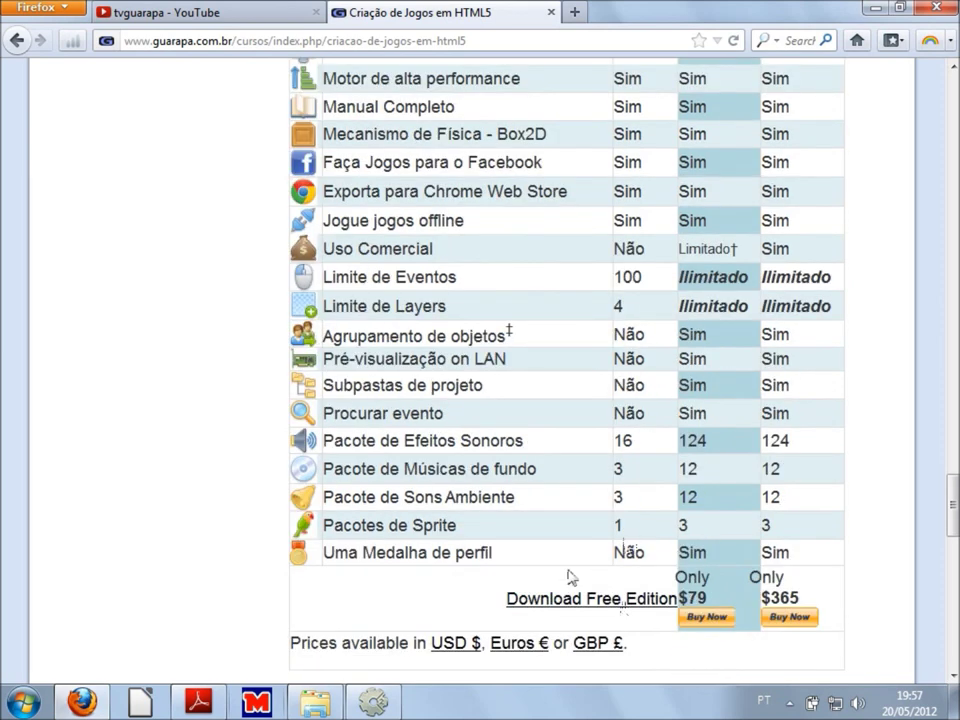
{"action": "scroll", "coordinate": [590, 563], "scroll_direction": "down", "scroll_amount": 2}
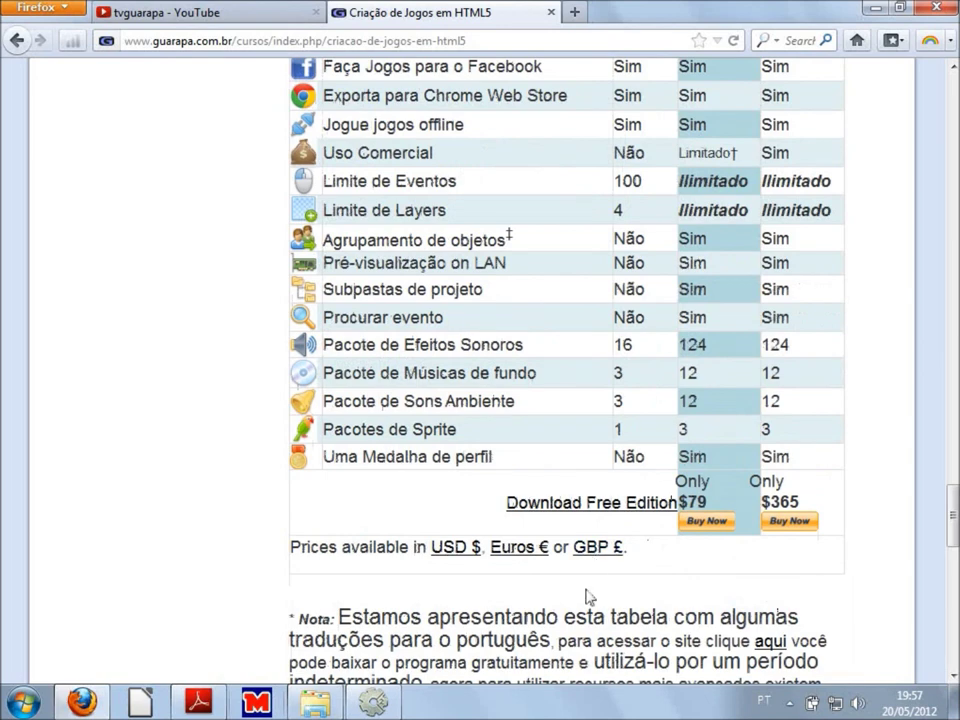
- Read the note below the licence table and the Apostila Gratuita section, glancing at the course folder
{"action": "scroll", "coordinate": [588, 597], "scroll_direction": "down", "scroll_amount": 2}
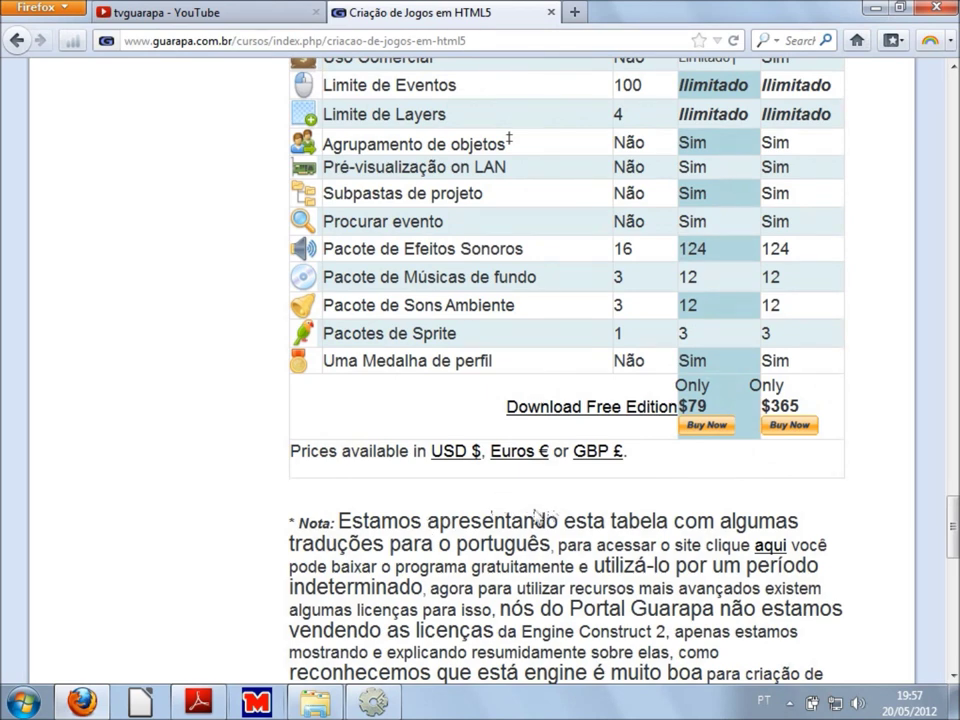
{"action": "scroll", "coordinate": [530, 510], "scroll_direction": "down", "scroll_amount": 2}
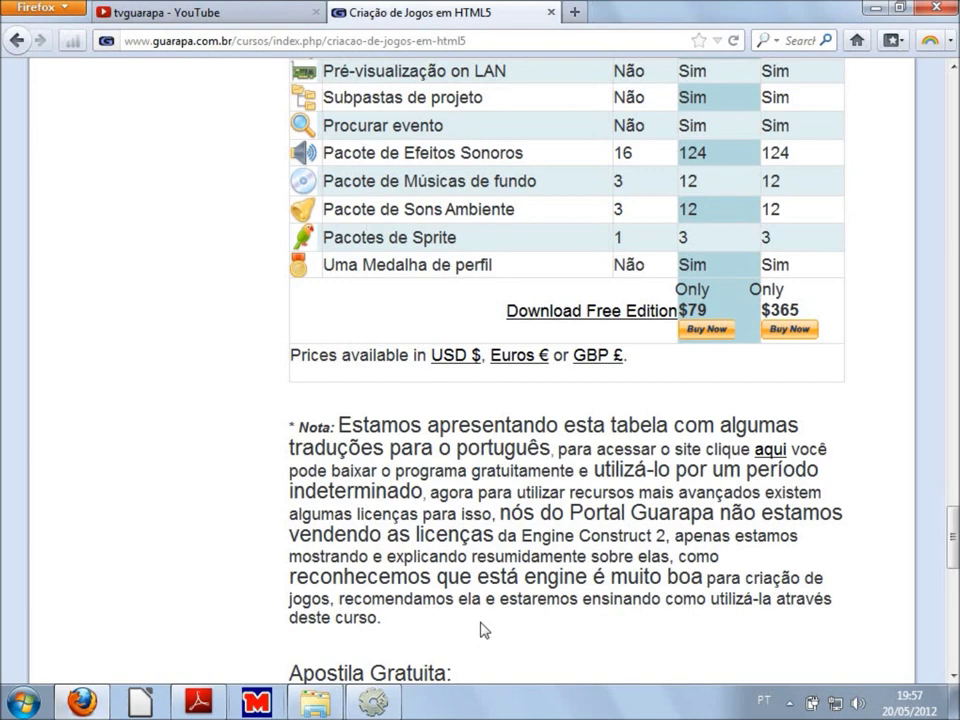
{"action": "scroll", "coordinate": [484, 630], "scroll_direction": "down", "scroll_amount": 2}
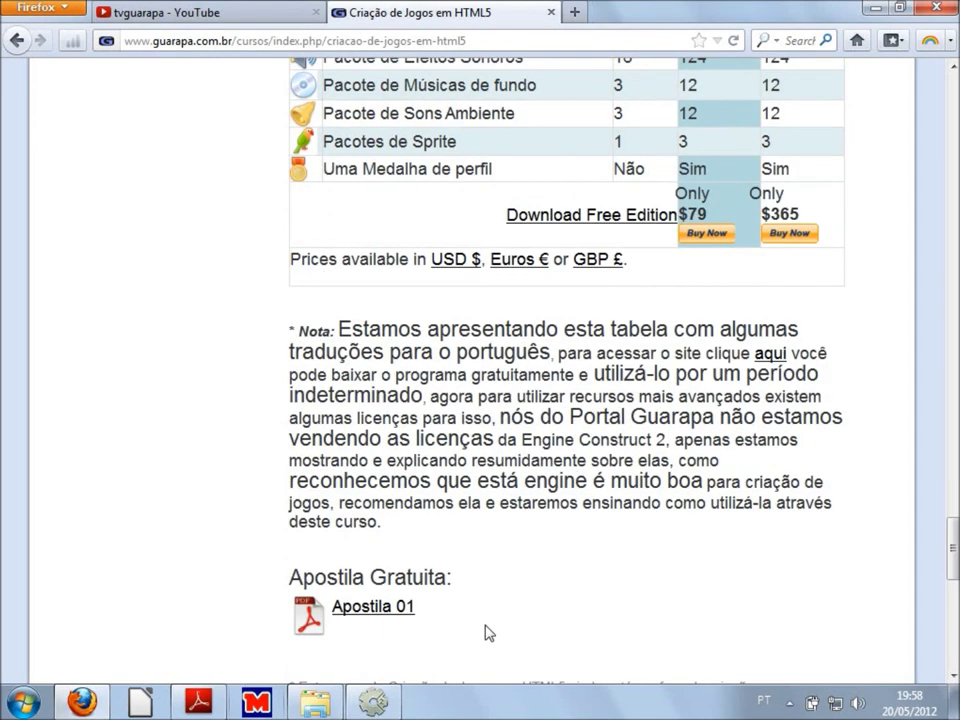
{"action": "scroll", "coordinate": [486, 630], "scroll_direction": "down", "scroll_amount": 2}
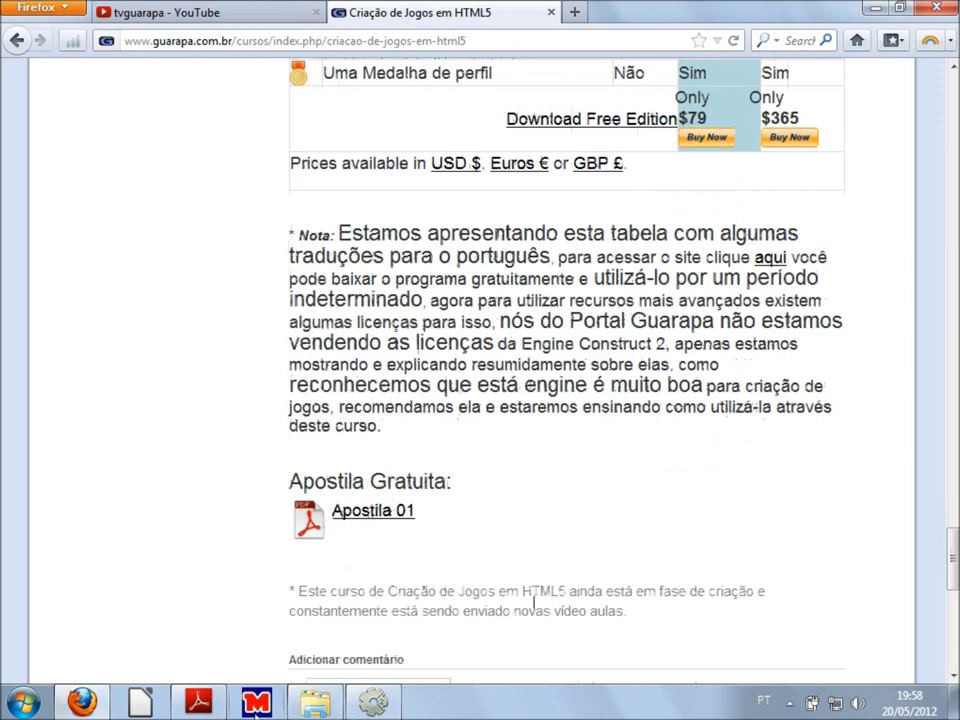
{"action": "left_click", "coordinate": [315, 703]}
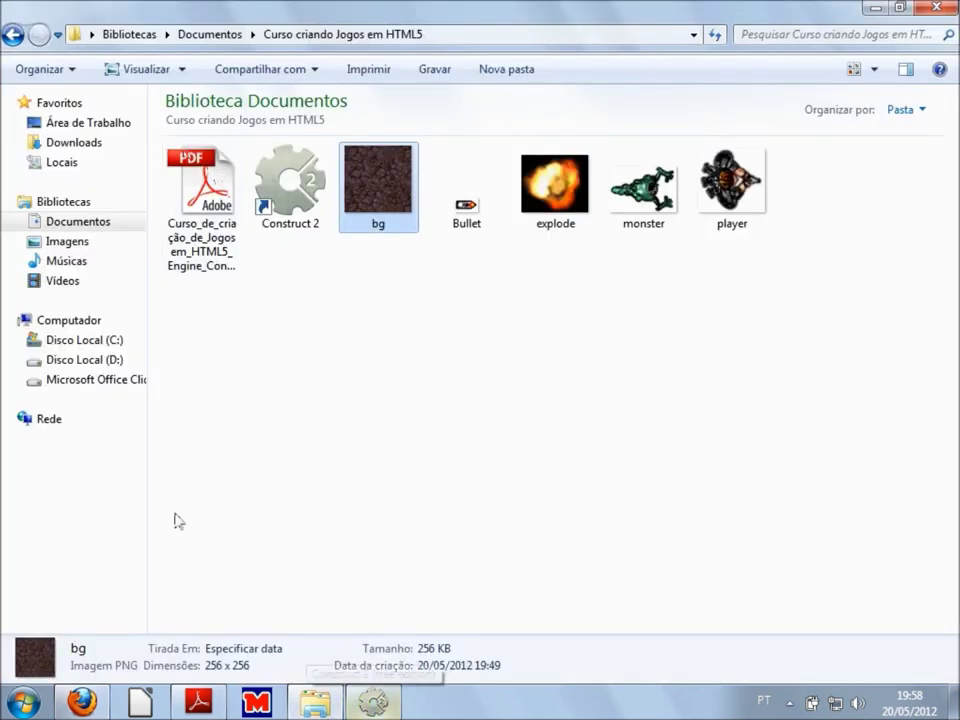
{"action": "left_click", "coordinate": [316, 703]}
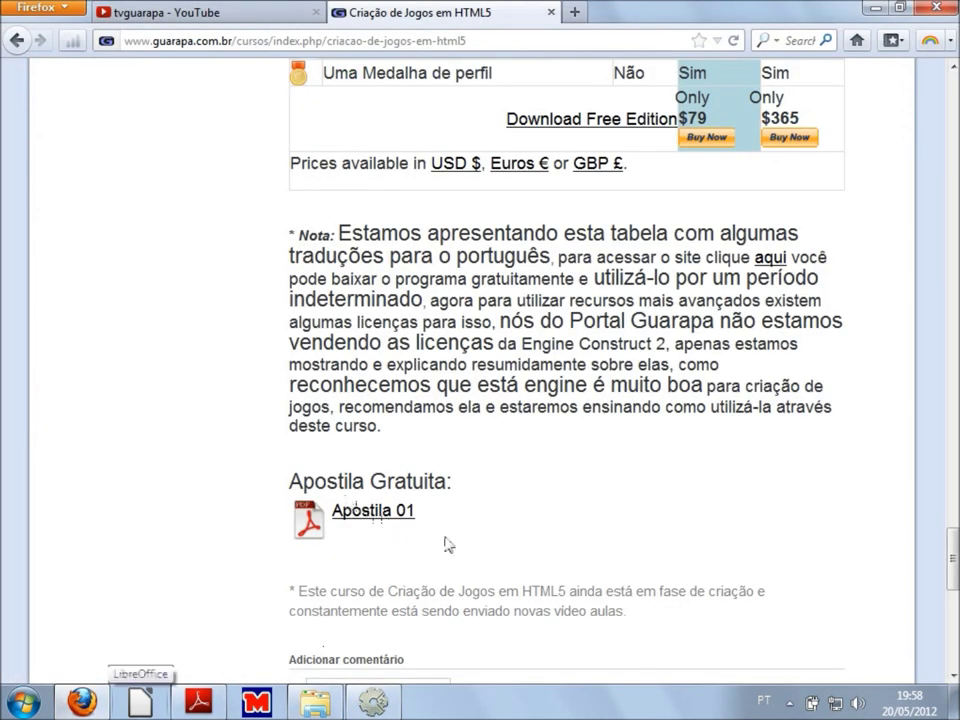
{"action": "scroll", "coordinate": [495, 500], "scroll_direction": "up", "scroll_amount": 2}
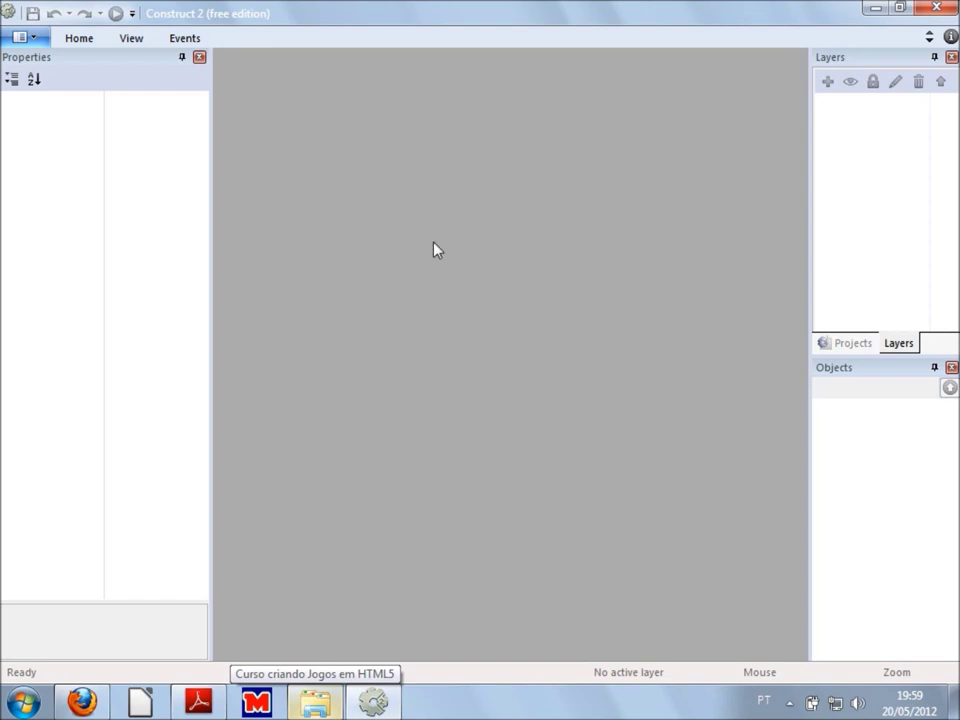
{"action": "left_click", "coordinate": [132, 13]}
{"action": "left_click", "coordinate": [34, 40]}
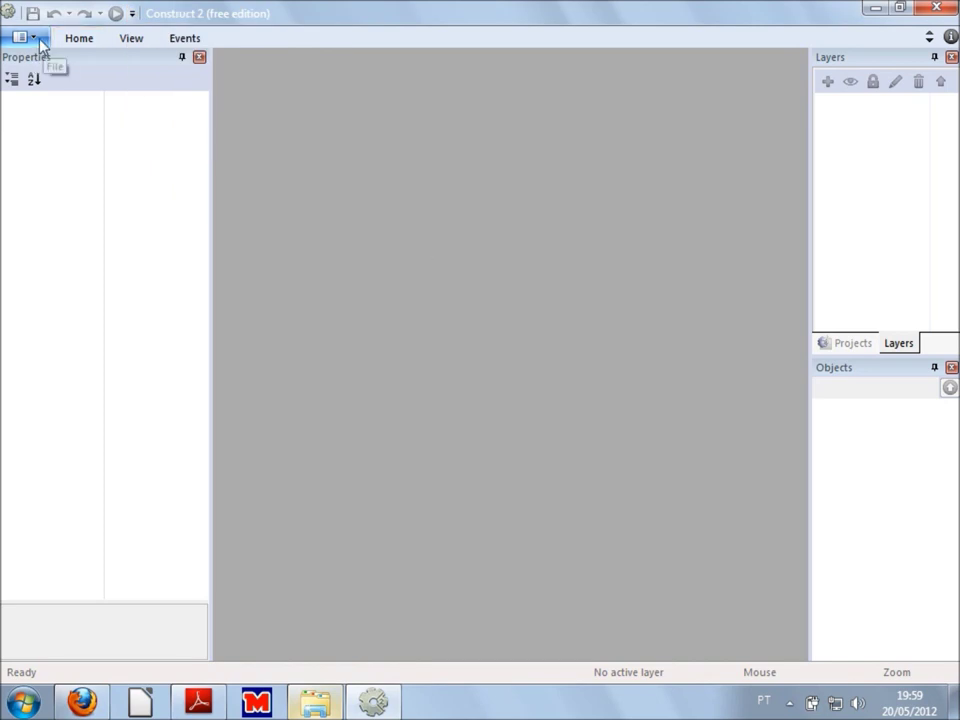
{"action": "left_click", "coordinate": [38, 40]}
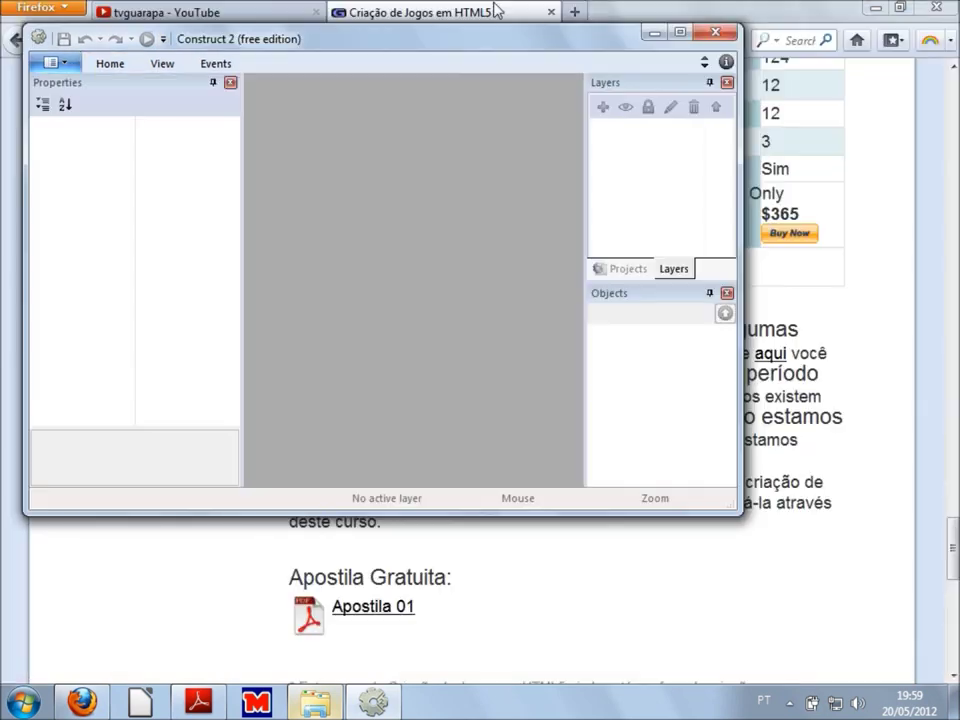
{"action": "double_click", "coordinate": [366, 8]}
{"action": "double_click", "coordinate": [513, 44]}
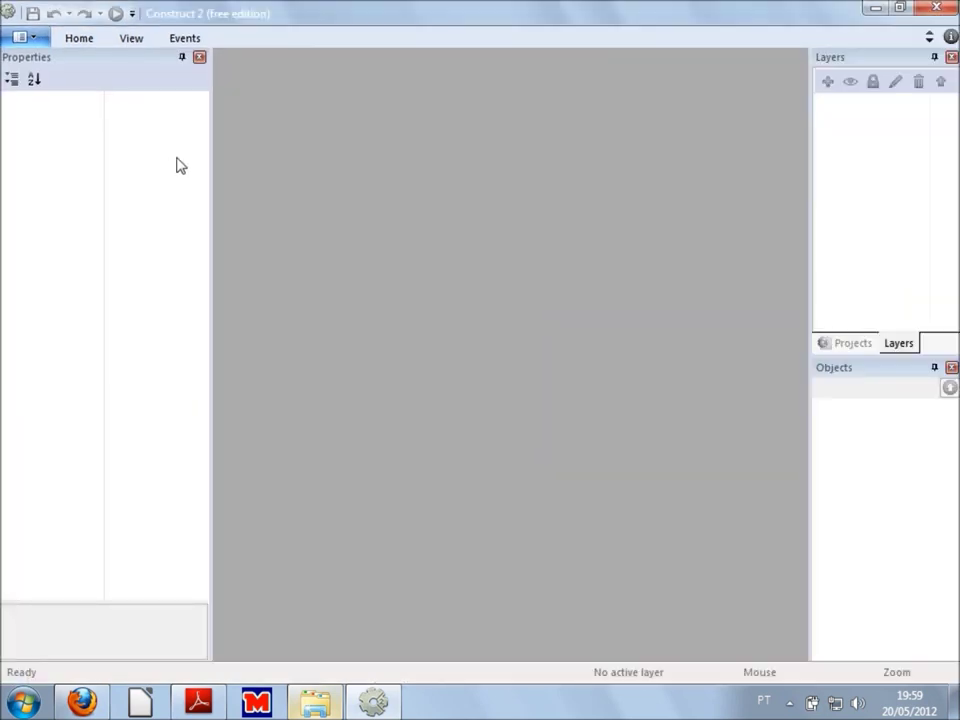
- Create a new project stored in a single .capx file
{"action": "left_click", "coordinate": [38, 44]}
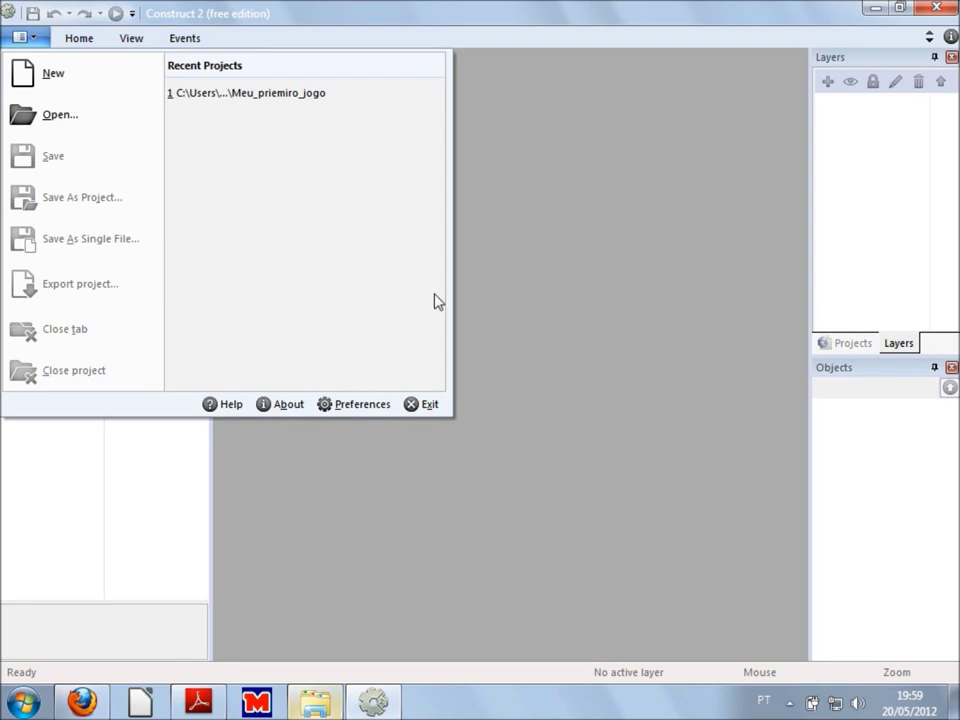
{"action": "key", "text": "Escape"}
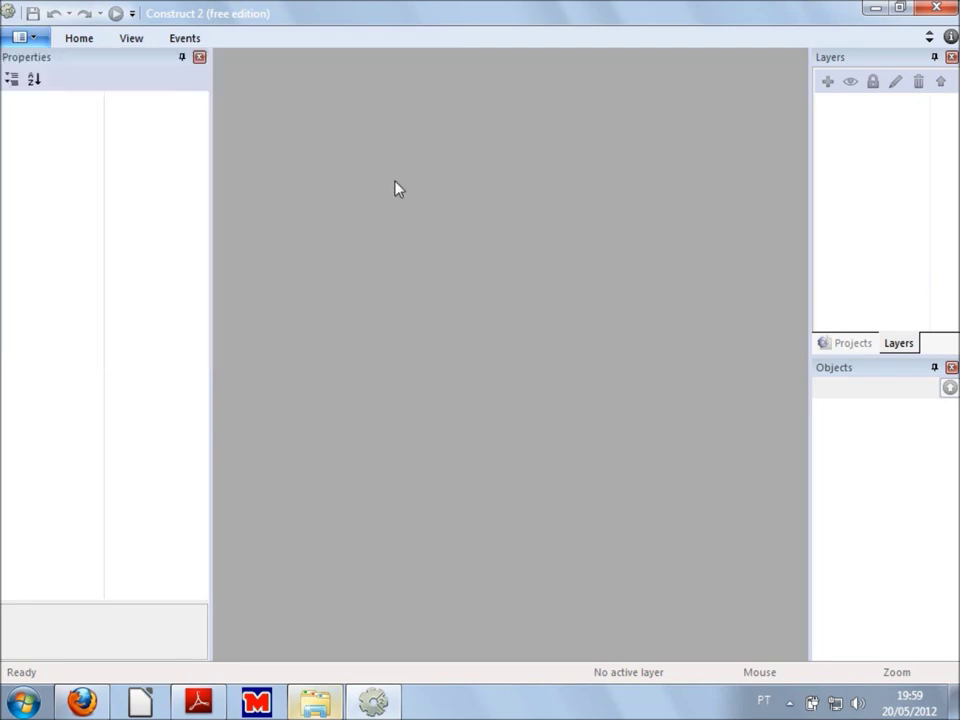
{"action": "left_click", "coordinate": [34, 42]}
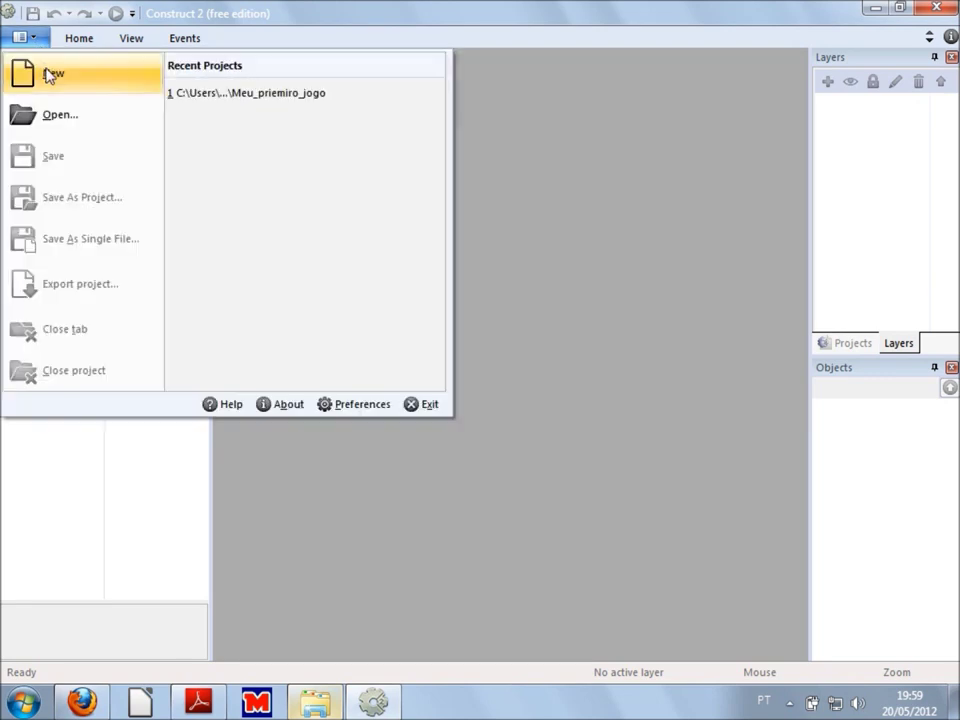
{"action": "left_click", "coordinate": [45, 73]}
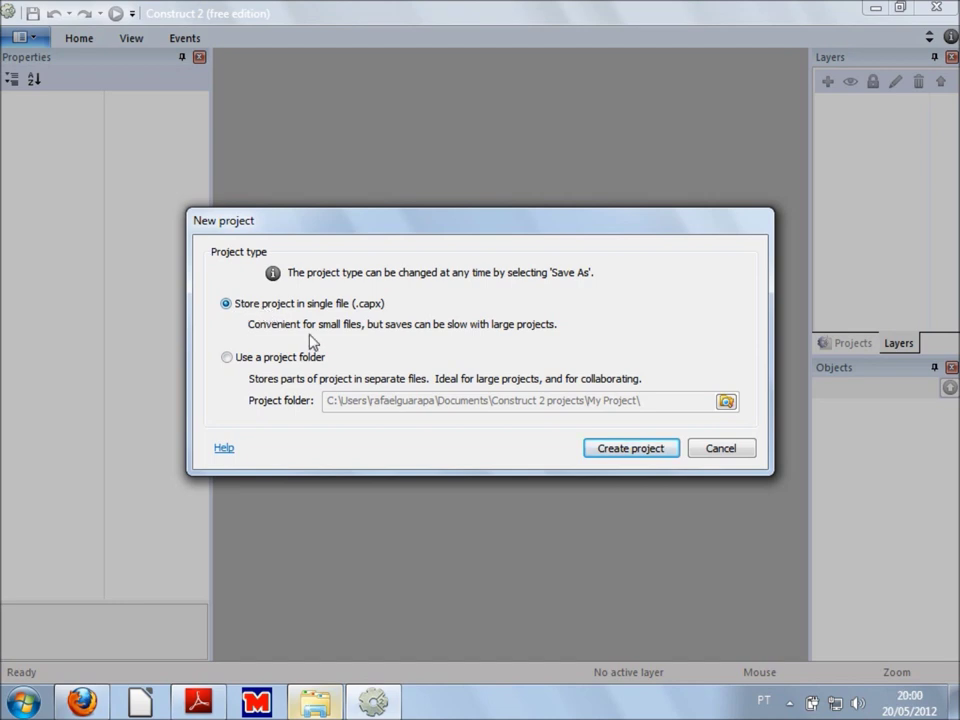
{"action": "left_click", "coordinate": [602, 458]}
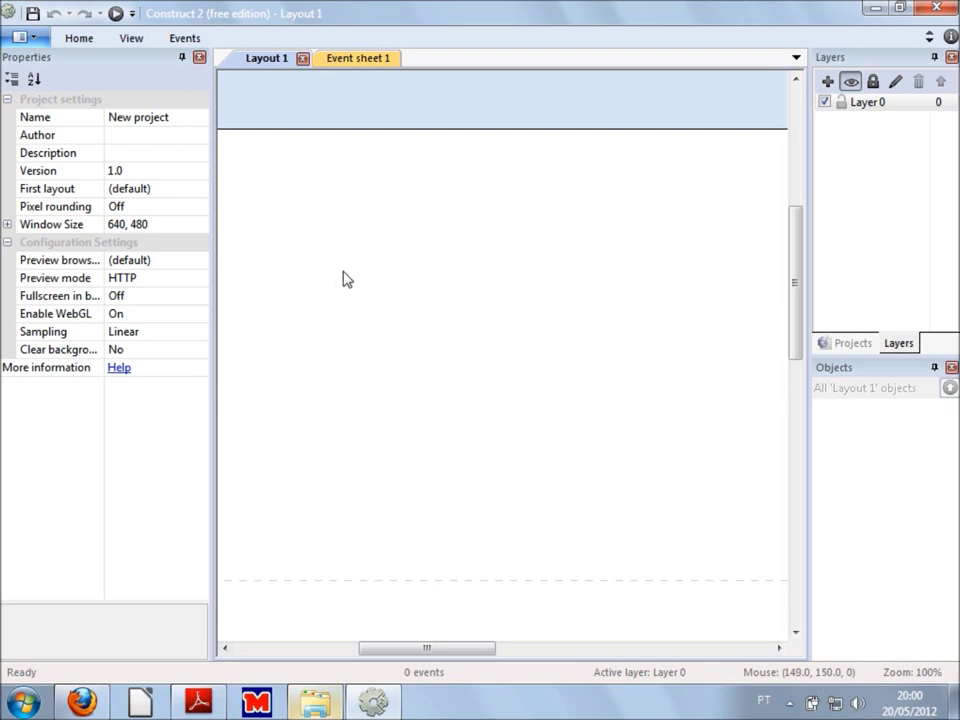
- Try a size of 500, 500 for Layout 1 and undo the change
{"action": "scroll", "coordinate": [349, 283], "scroll_direction": "down", "scroll_amount": 3, "text": "ctrl"}
{"action": "scroll", "coordinate": [672, 397], "scroll_direction": "down", "scroll_amount": 5, "text": "ctrl"}
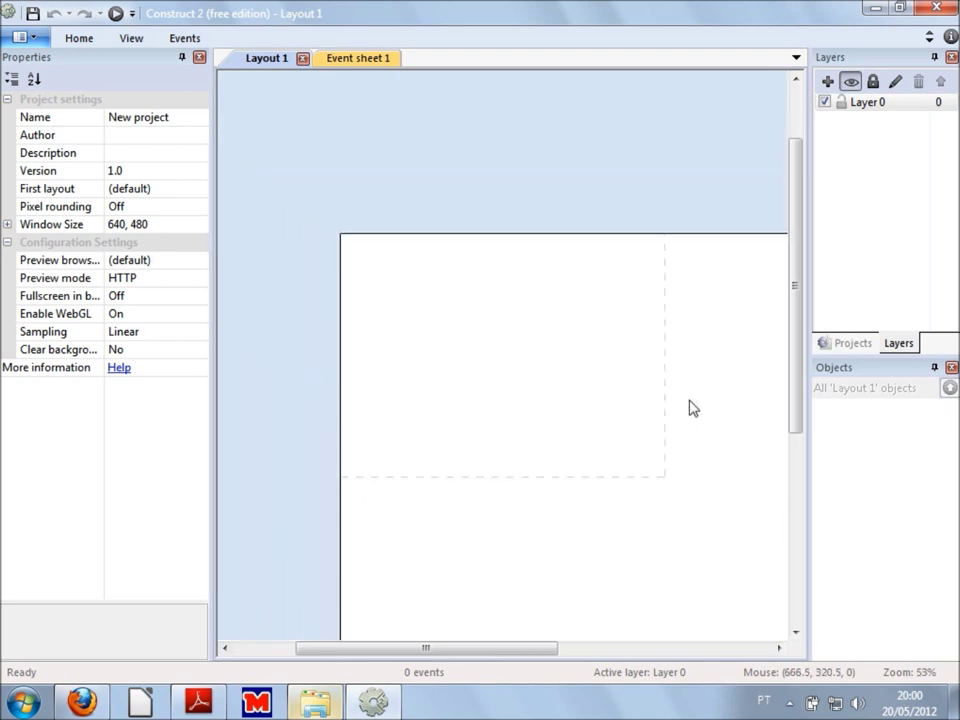
{"action": "scroll", "coordinate": [616, 411], "scroll_direction": "up", "scroll_amount": 5, "text": "ctrl"}
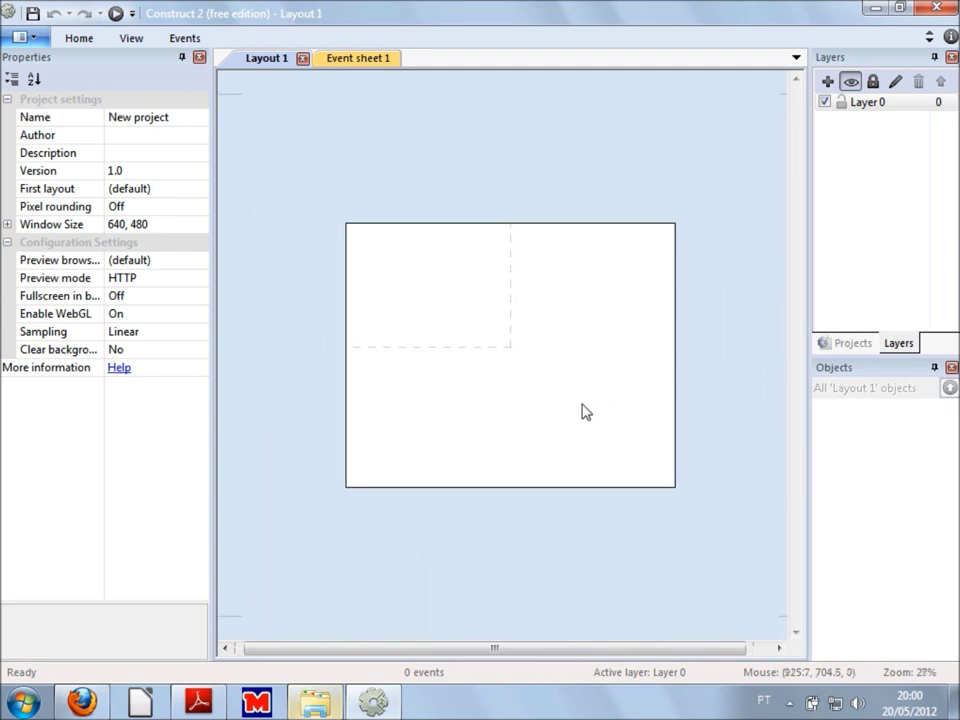
{"action": "scroll", "coordinate": [576, 409], "scroll_direction": "down", "scroll_amount": 4, "text": "ctrl"}
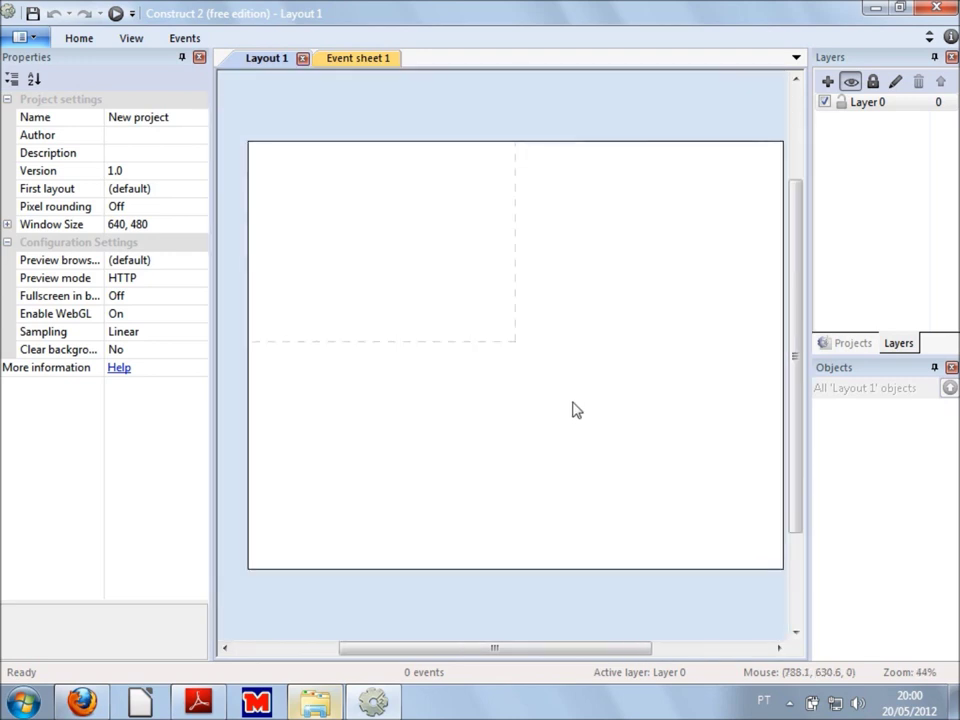
{"action": "left_click", "coordinate": [577, 372]}
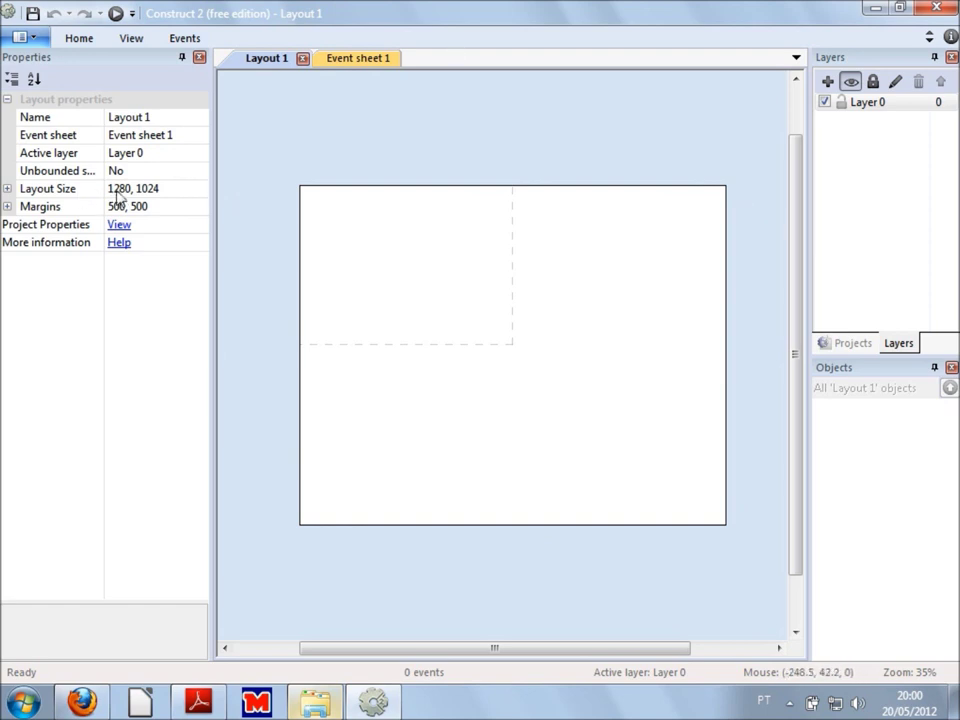
{"action": "left_click", "coordinate": [162, 190]}
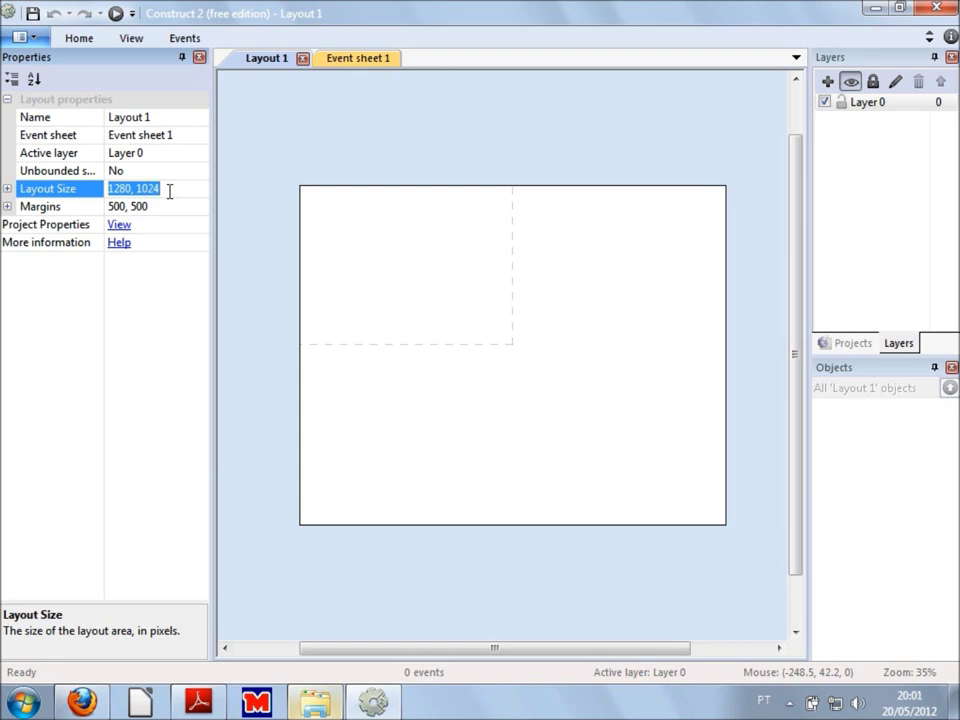
{"action": "type", "text": "500, 500"}
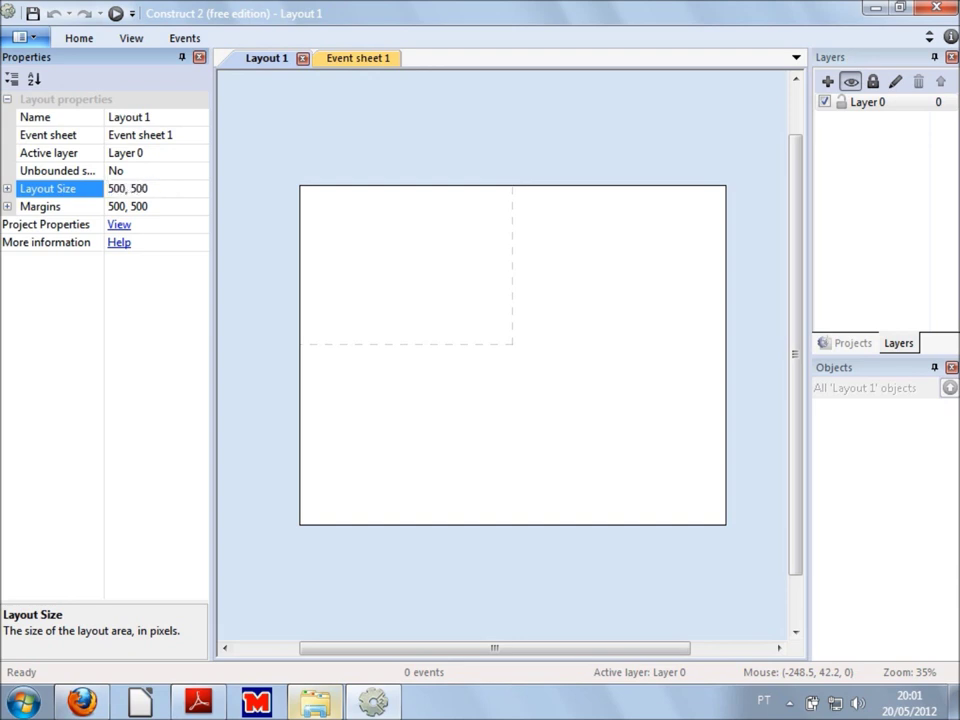
{"action": "key", "text": "Return"}
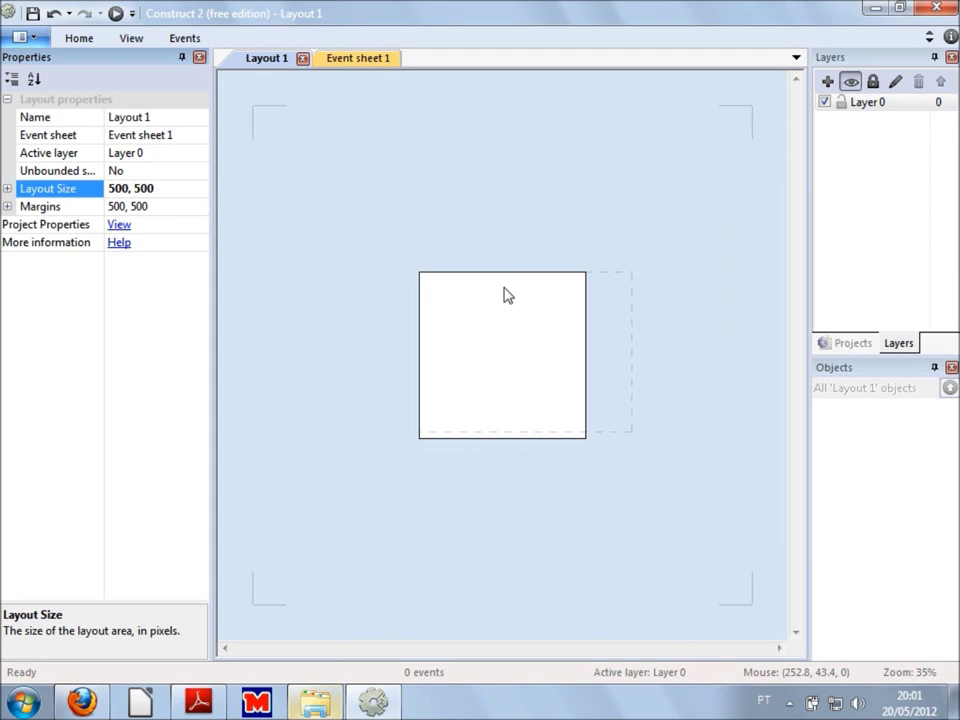
{"action": "key", "text": "ctrl+z"}
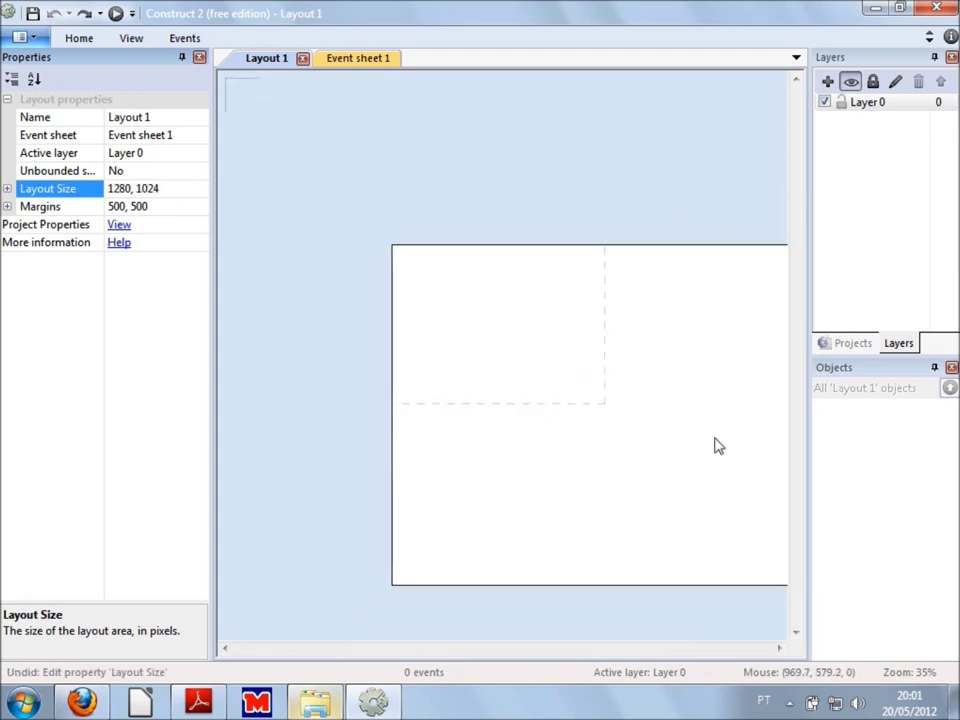
- Examine the whole layout and its dashed window-area outline at several zoom levels, including 100%
{"action": "scroll", "coordinate": [628, 309], "scroll_direction": "down", "scroll_amount": 2, "text": "ctrl"}
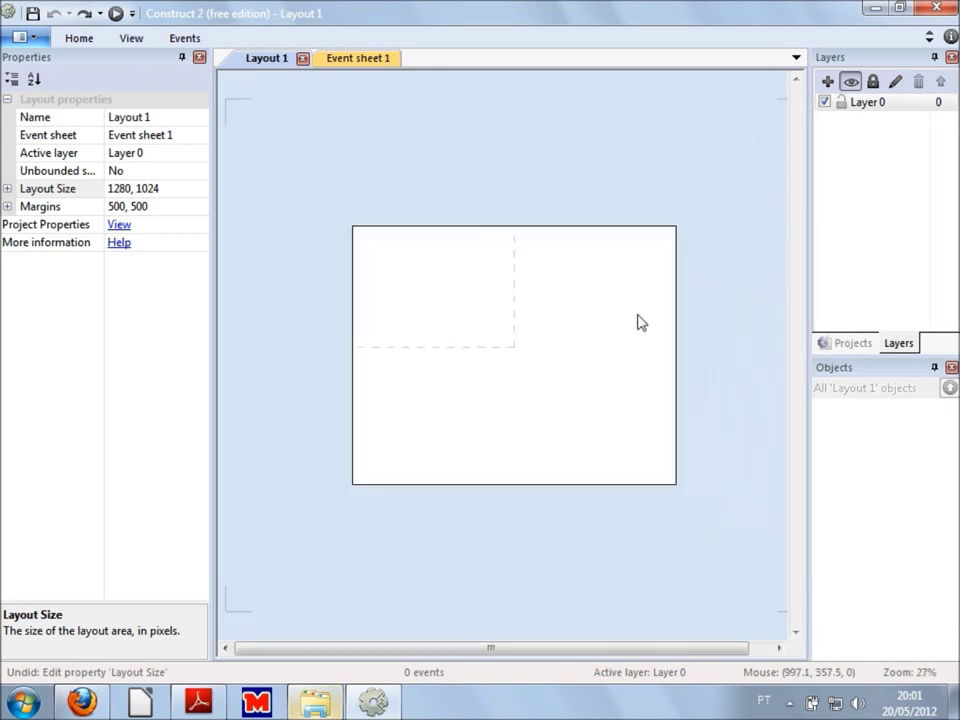
{"action": "scroll", "coordinate": [637, 321], "scroll_direction": "up", "scroll_amount": 1, "text": "ctrl"}
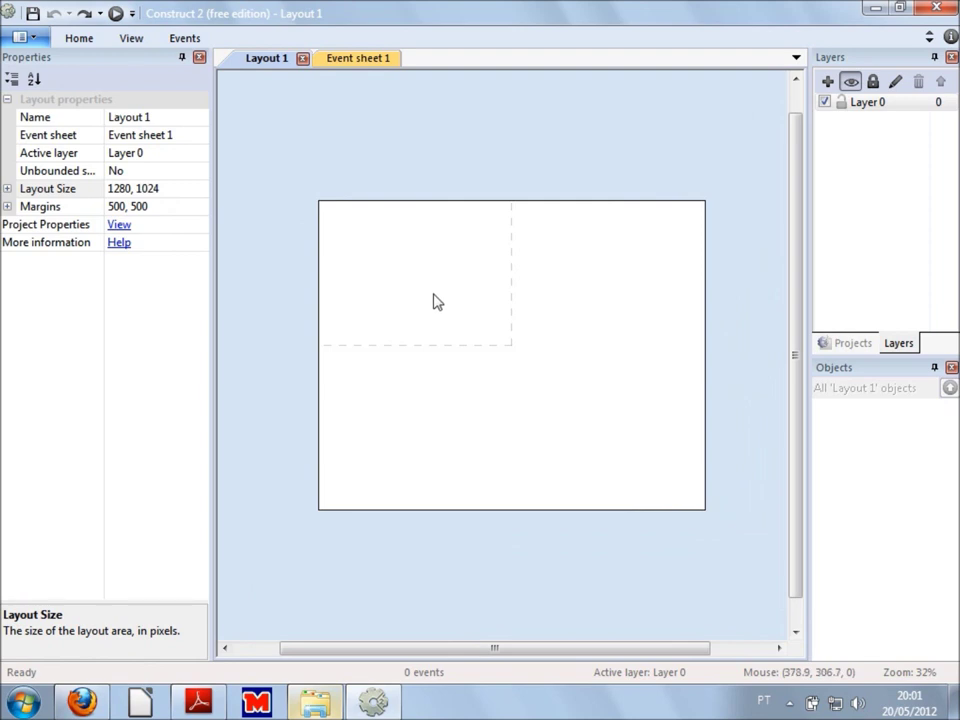
{"action": "key", "text": "ctrl+0"}
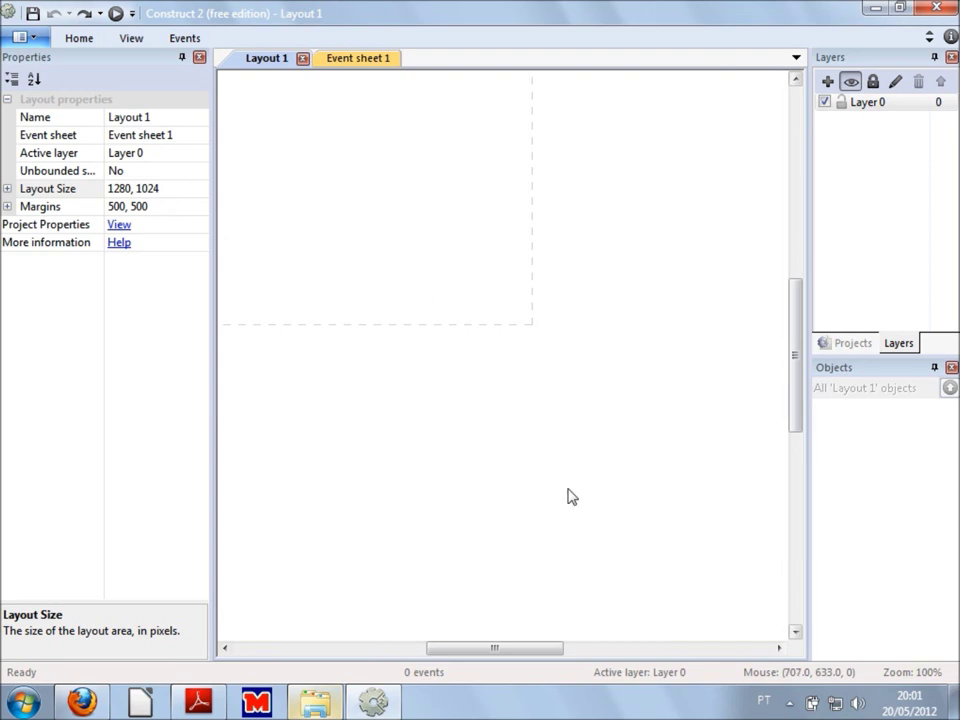
{"action": "scroll", "coordinate": [412, 205], "scroll_direction": "down", "scroll_amount": 1, "text": "ctrl"}
{"action": "scroll", "coordinate": [435, 219], "scroll_direction": "down", "scroll_amount": 5, "text": "ctrl"}
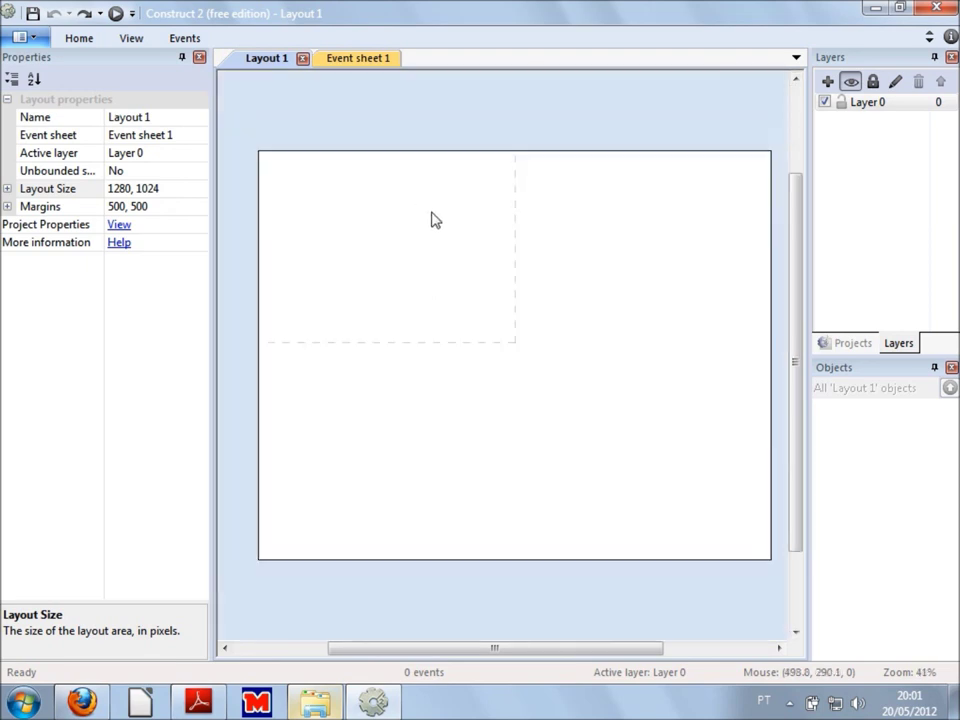
{"action": "scroll", "coordinate": [435, 219], "scroll_direction": "up", "scroll_amount": 5, "text": "ctrl"}
{"action": "key", "text": "ctrl+0"}
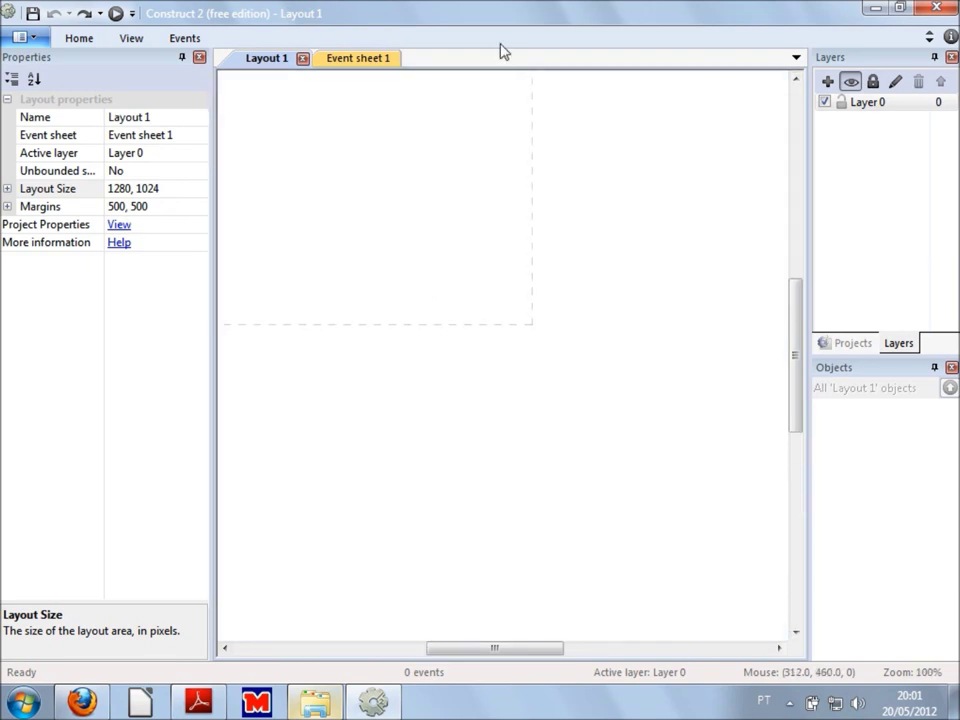
{"action": "scroll", "coordinate": [527, 236], "scroll_direction": "down", "scroll_amount": 5, "text": "ctrl"}
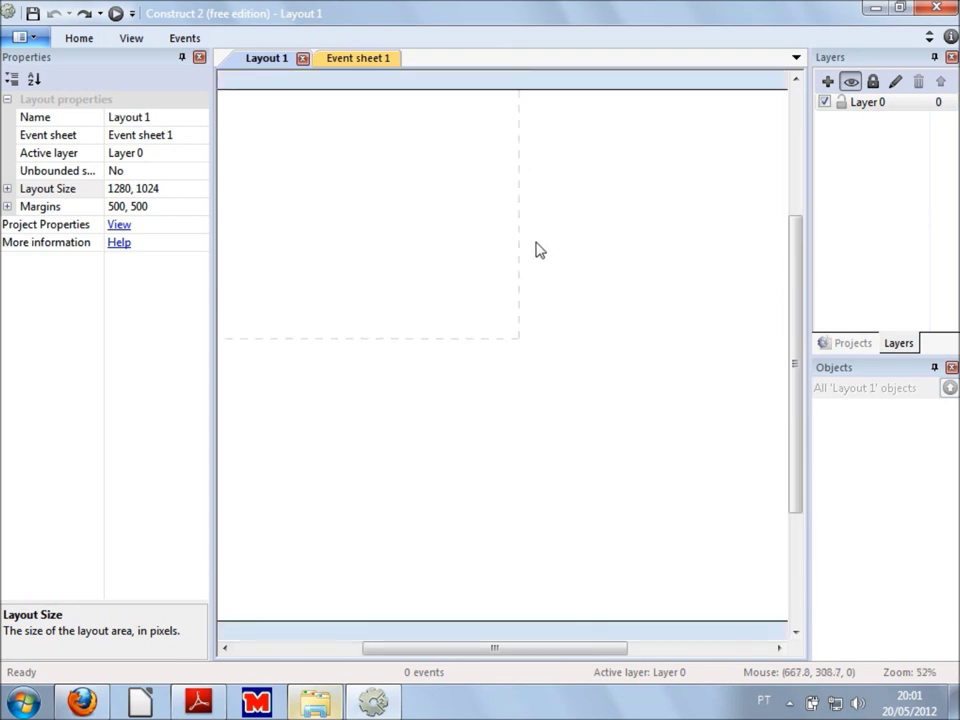
{"action": "scroll", "coordinate": [540, 249], "scroll_direction": "up", "scroll_amount": 1, "text": "ctrl"}
{"action": "scroll", "coordinate": [540, 249], "scroll_direction": "up", "scroll_amount": 3, "text": "ctrl"}
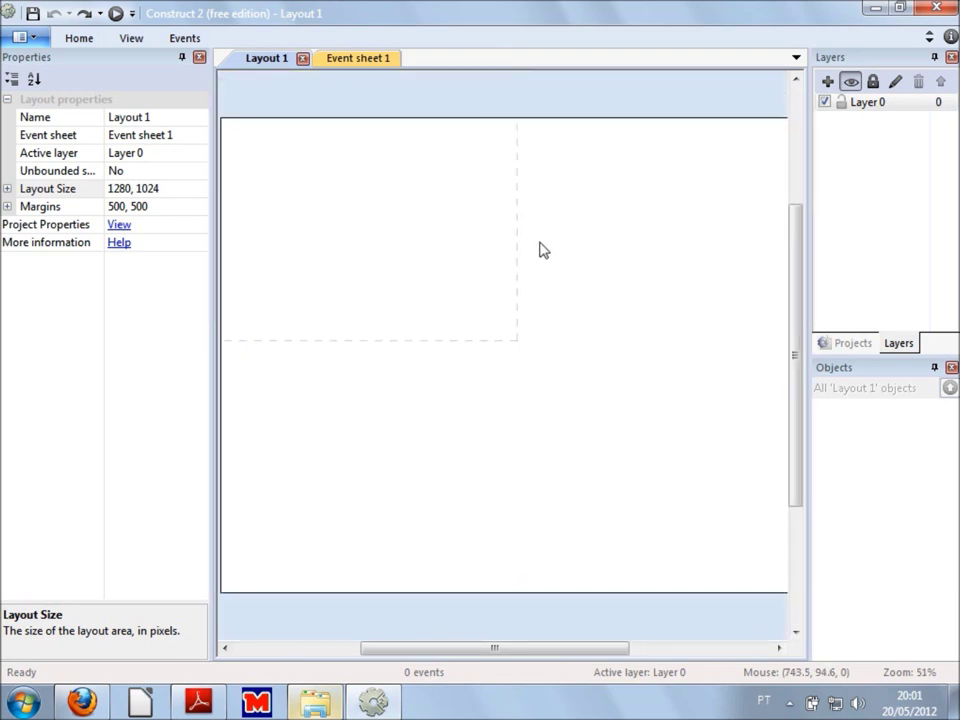
{"action": "scroll", "coordinate": [539, 250], "scroll_direction": "down", "scroll_amount": 3, "text": "ctrl"}
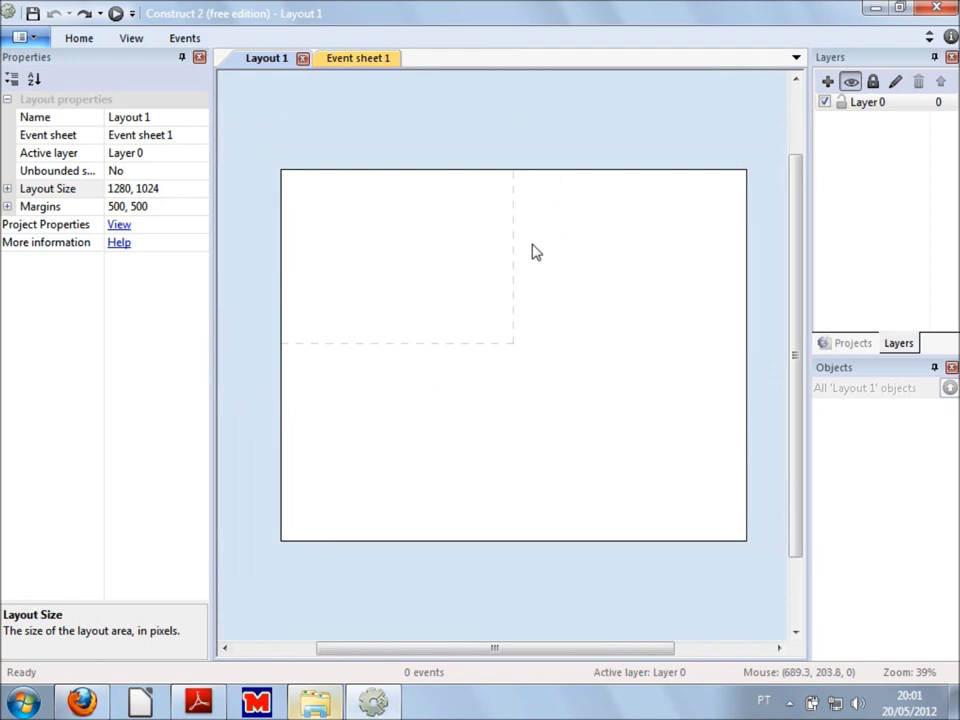
- Switch to the course folder in Windows Explorer and examine the bg image, closing the image viewer
{"action": "left_click", "coordinate": [316, 702]}
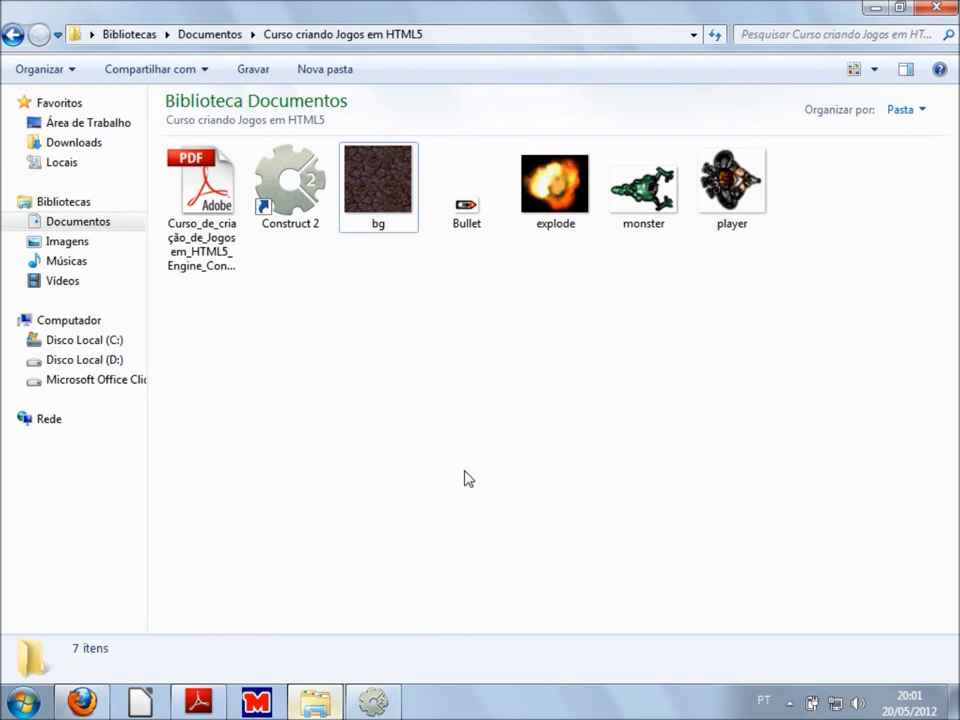
{"action": "left_click", "coordinate": [382, 205]}
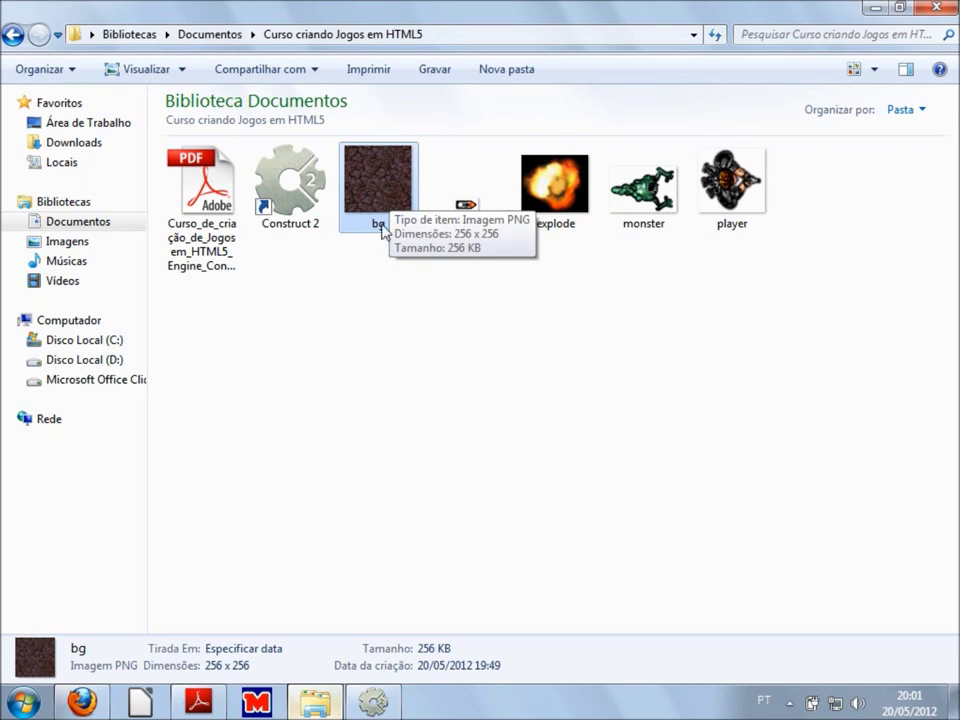
{"action": "left_click", "coordinate": [390, 405]}
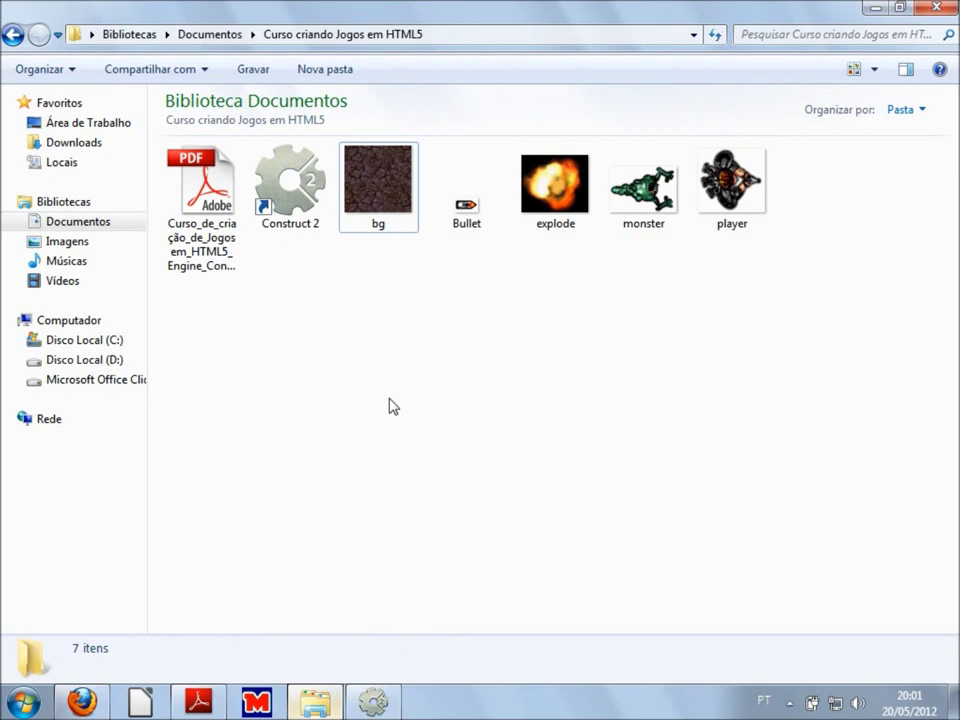
{"action": "left_click", "coordinate": [381, 208]}
{"action": "left_click", "coordinate": [403, 326]}
{"action": "left_click", "coordinate": [416, 216]}
{"action": "left_click", "coordinate": [418, 326]}
{"action": "left_click", "coordinate": [386, 192]}
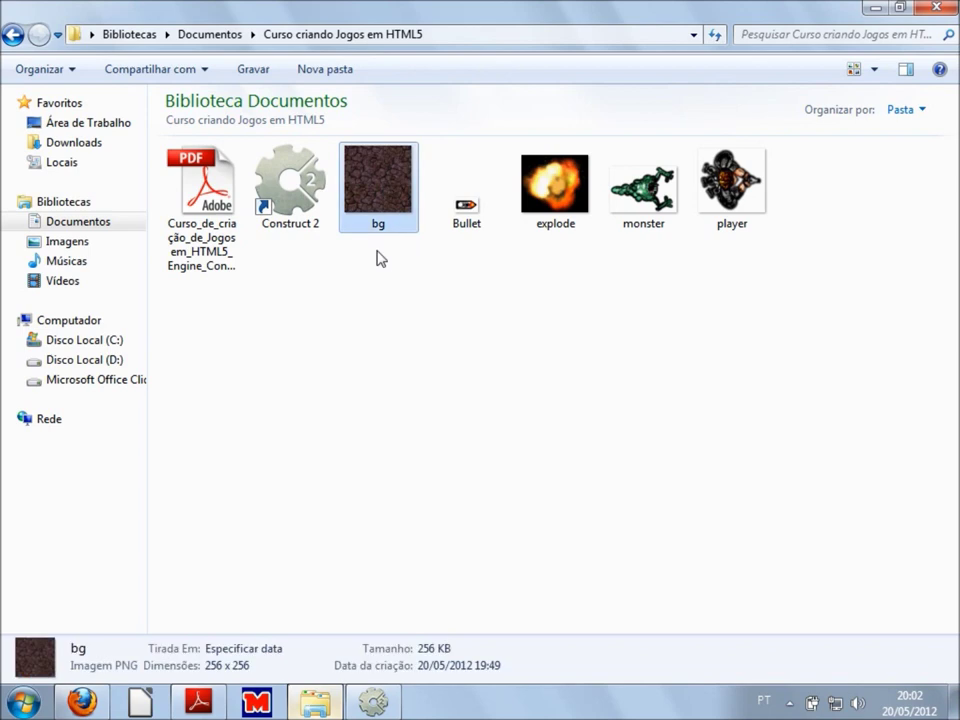
{"action": "left_click", "coordinate": [356, 319]}
{"action": "mouse_move", "coordinate": [358, 225]}
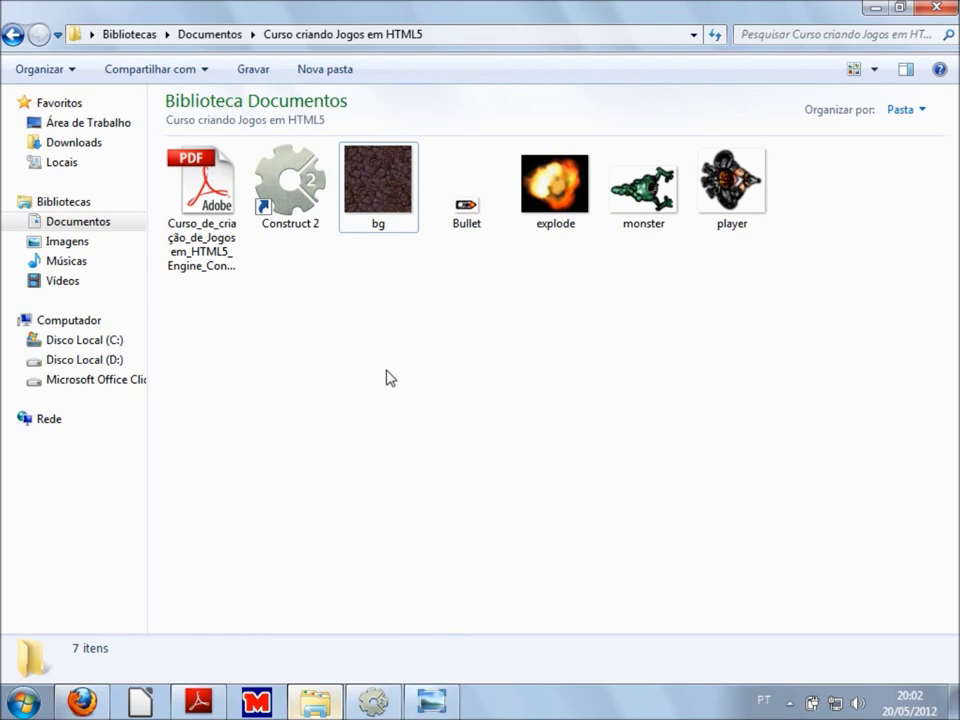
{"action": "key", "text": "alt+F4"}
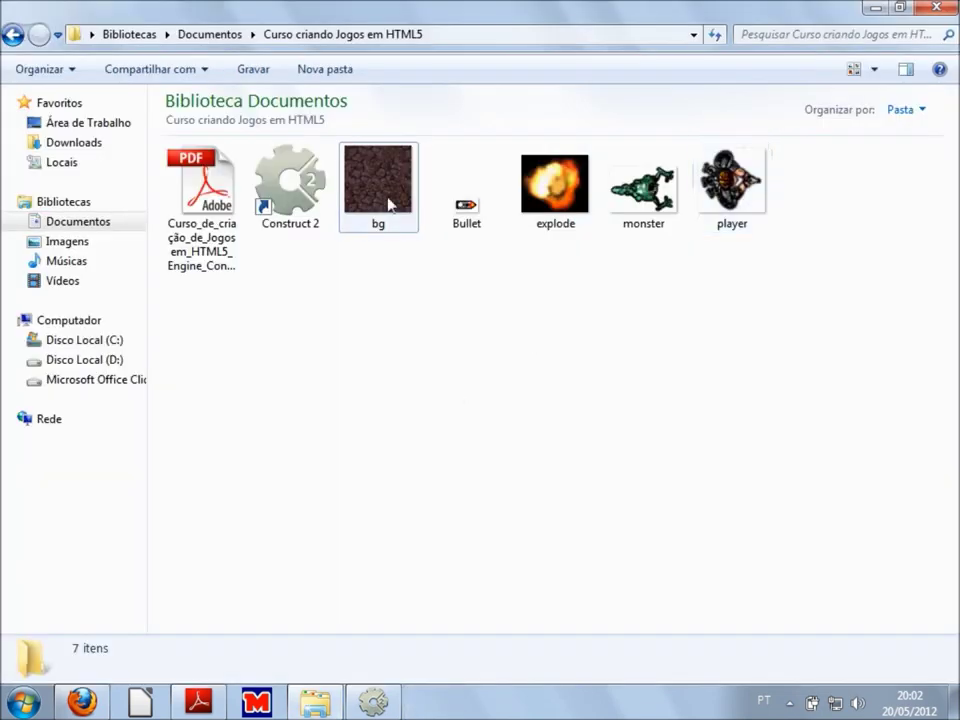
- Bring the bg image from the course folder into Layout 1 as a sprite and move it to about 340, 667
{"action": "left_click_drag", "start_coordinate": [388, 197], "coordinate": [489, 441]}
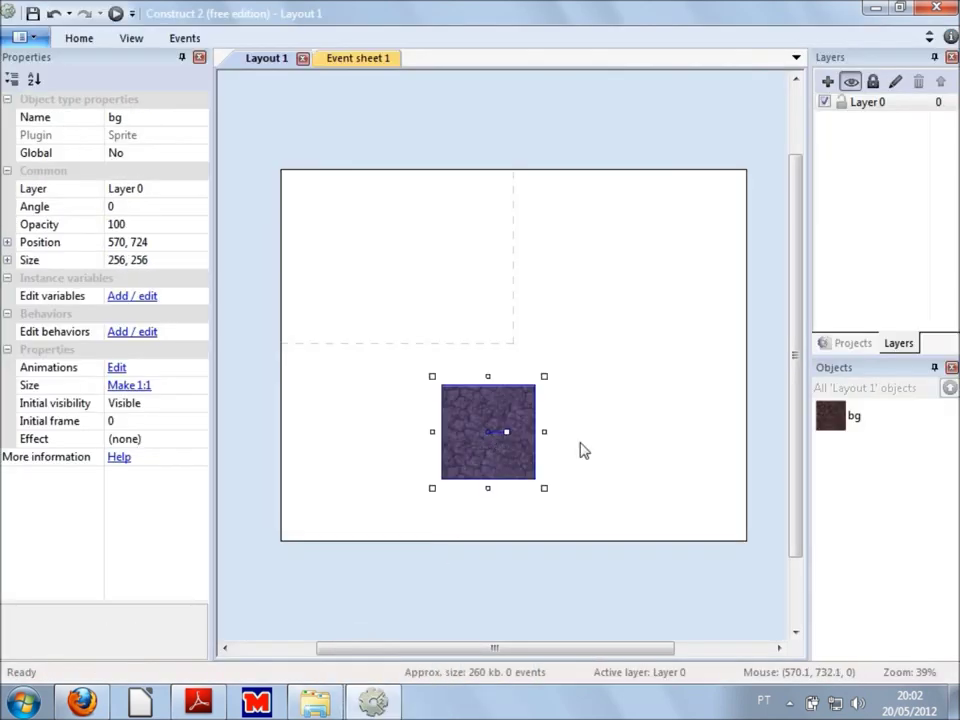
{"action": "left_click", "coordinate": [336, 417]}
{"action": "left_click", "coordinate": [471, 439]}
{"action": "left_click_drag", "start_coordinate": [469, 447], "coordinate": [386, 426]}
{"action": "left_click", "coordinate": [470, 381]}
{"action": "left_click", "coordinate": [447, 386]}
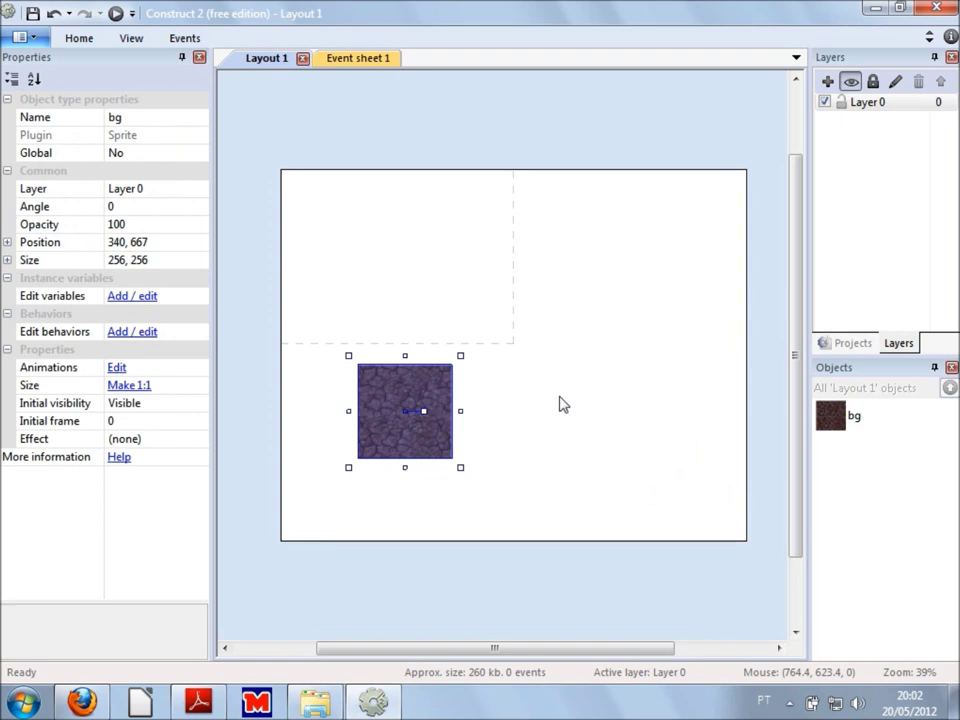
- Nudge the bg sprite horizontally to position 539, 667, undoing and redoing the nudge
{"action": "key", "text": "Right"}
{"action": "key", "text": "Right"}
{"action": "key", "text": "Right"}
{"action": "key", "text": "Right"}
{"action": "key", "text": "Right"}
{"action": "key", "text": "Right"}
{"action": "key", "text": "Right"}
{"action": "key", "text": "Right"}
{"action": "key", "text": "Right"}
{"action": "key", "text": "Right"}
{"action": "key", "text": "Right"}
{"action": "key", "text": "Right"}
{"action": "key", "text": "Right"}
{"action": "key", "text": "Right"}
{"action": "key", "text": "Right"}
{"action": "key", "text": "Right"}
{"action": "key", "text": "Right"}
{"action": "key", "text": "Right"}
{"action": "key", "text": "Right"}
{"action": "key", "text": "Right"}
{"action": "key", "text": "Right"}
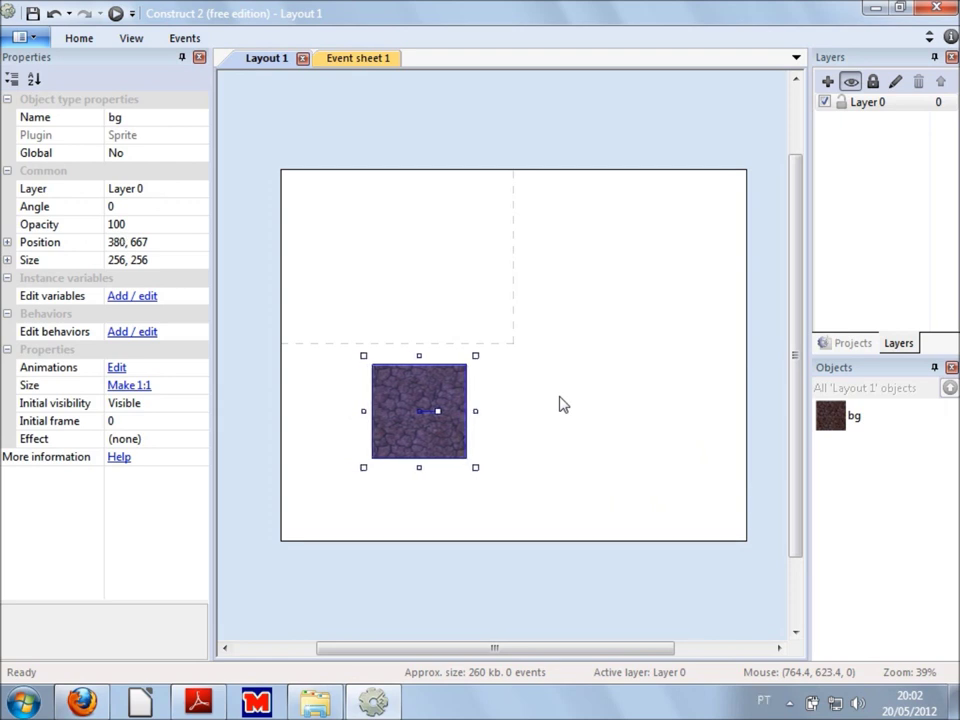
{"action": "key", "text": "shift+Right"}
{"action": "key", "text": "shift+Right"}
{"action": "key", "text": "shift+Right"}
{"action": "key", "text": "shift+Right"}
{"action": "key", "text": "shift+Right"}
{"action": "key", "text": "shift+Right"}
{"action": "key", "text": "shift+Right"}
{"action": "key", "text": "shift+Right"}
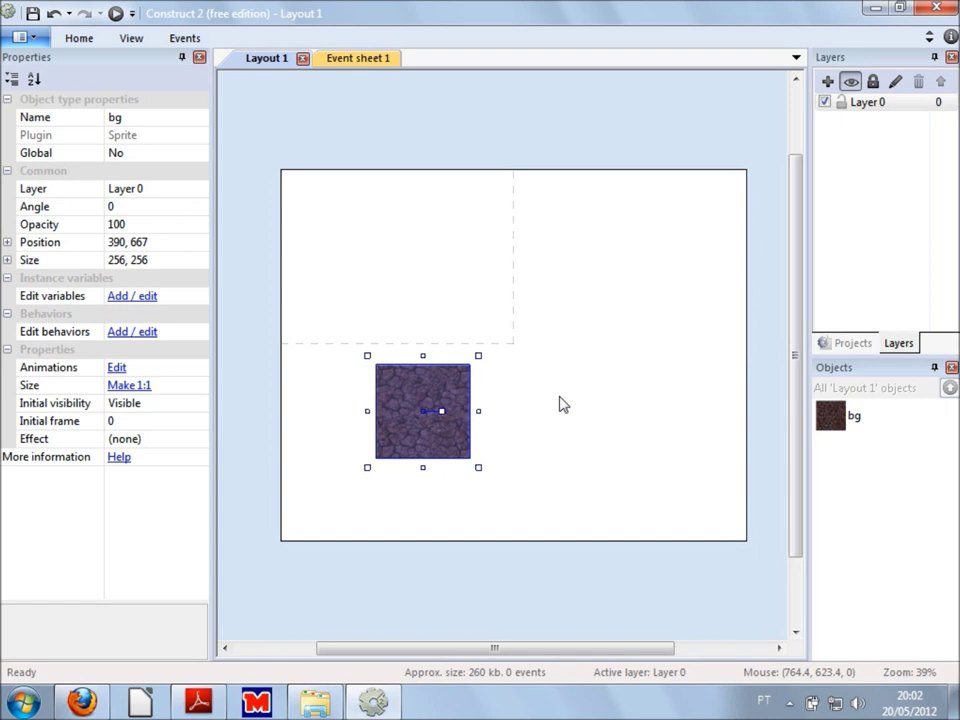
{"action": "key", "text": "Right"}
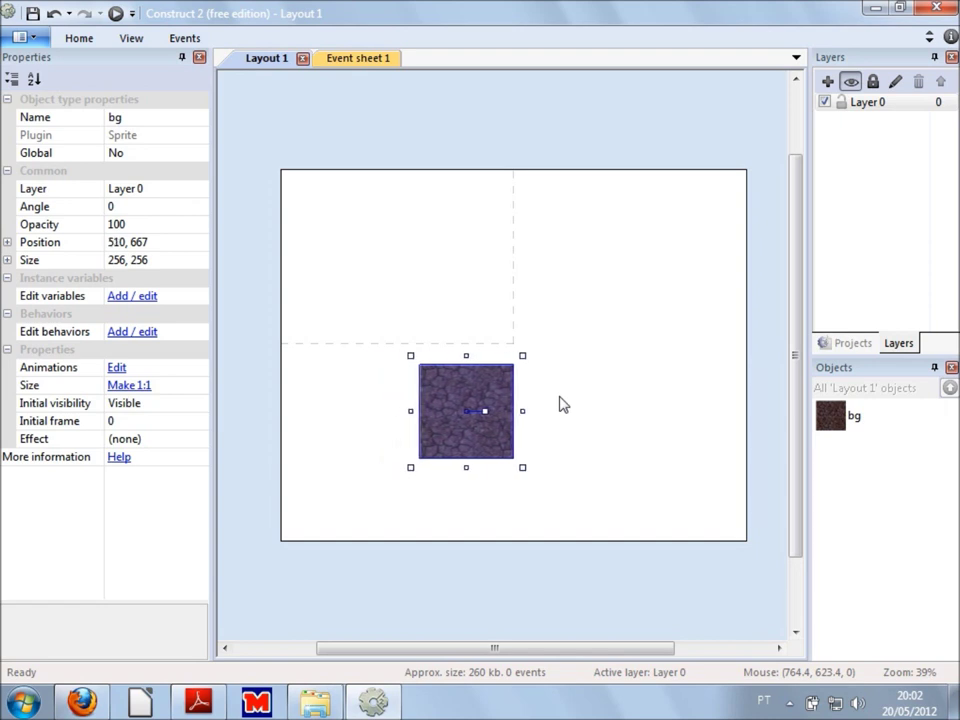
{"action": "key", "text": "Left"}
{"action": "key", "text": "Left"}
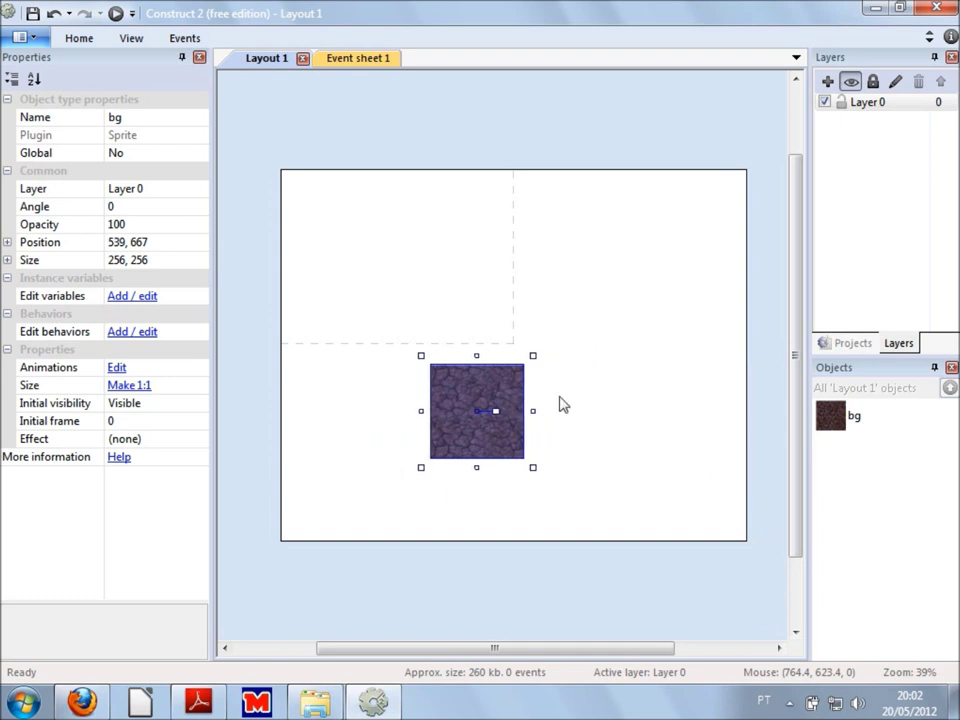
{"action": "key", "text": "Left"}
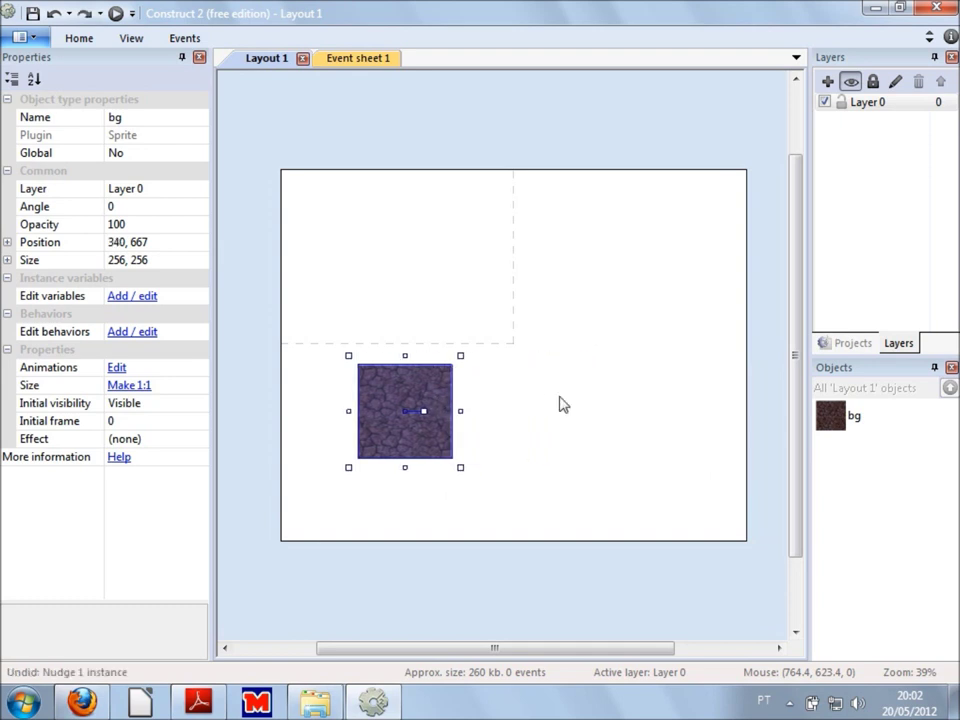
{"action": "key", "text": "ctrl+y"}
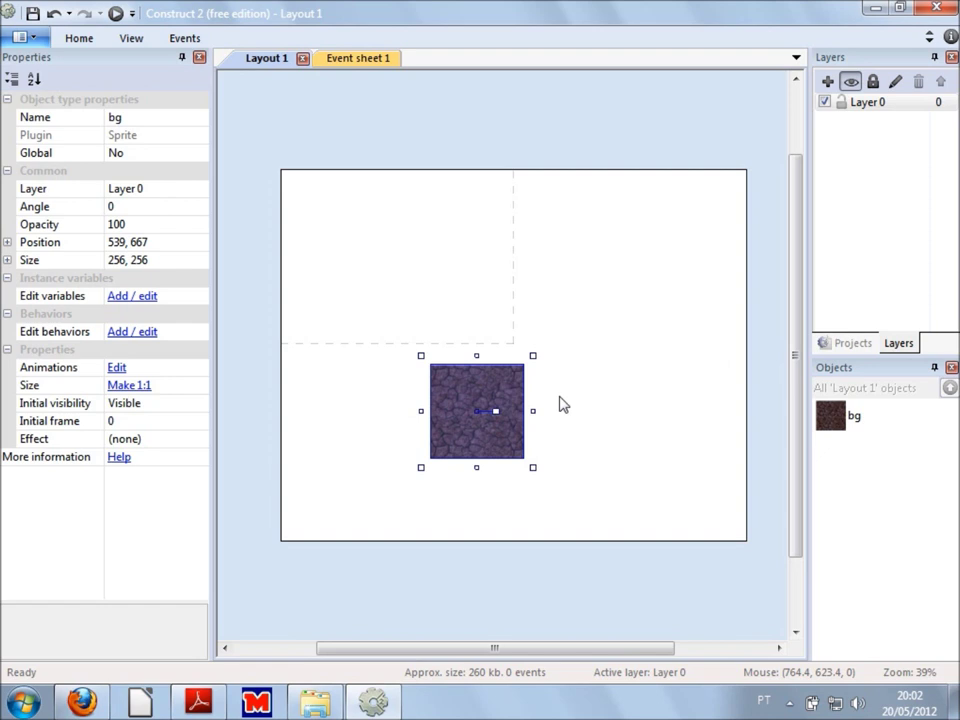
- Undo the bg sprite's moves and its insertion, leaving Layout 1 empty
{"action": "key", "text": "ctrl+z"}
{"action": "key", "text": "ctrl+z"}
{"action": "key", "text": "ctrl+z"}
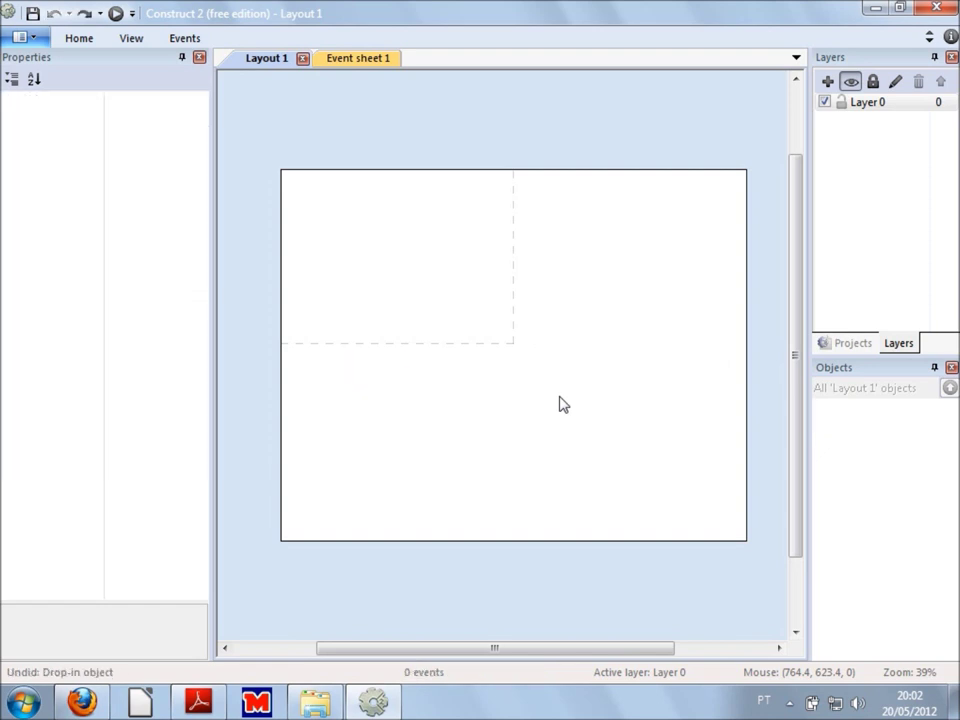
{"action": "left_click", "coordinate": [315, 702]}
{"action": "left_click", "coordinate": [426, 418]}
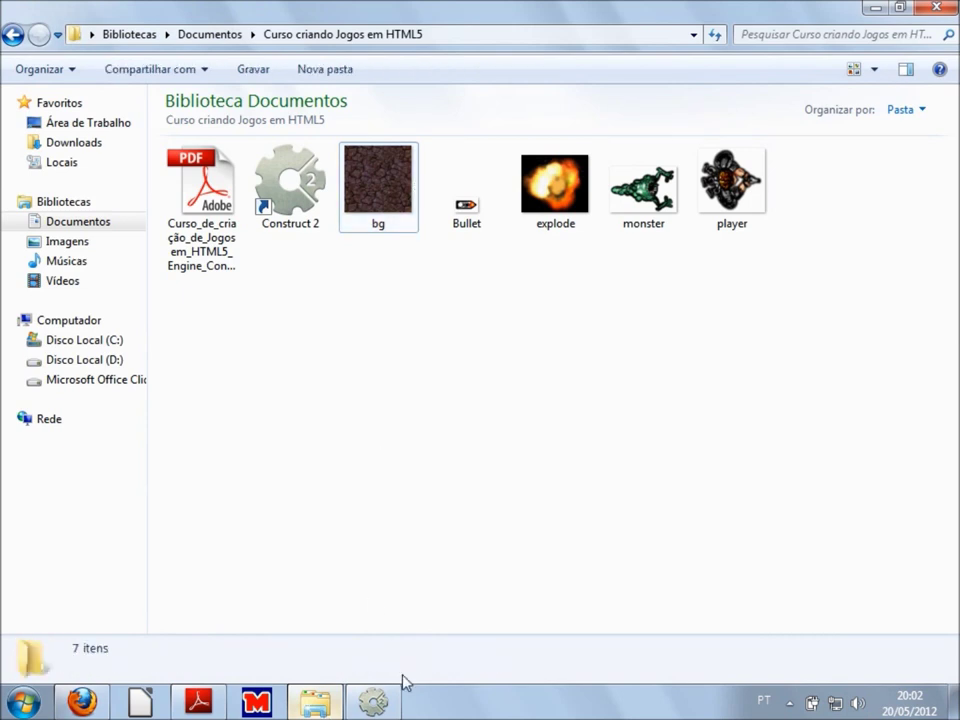
{"action": "left_click", "coordinate": [372, 702]}
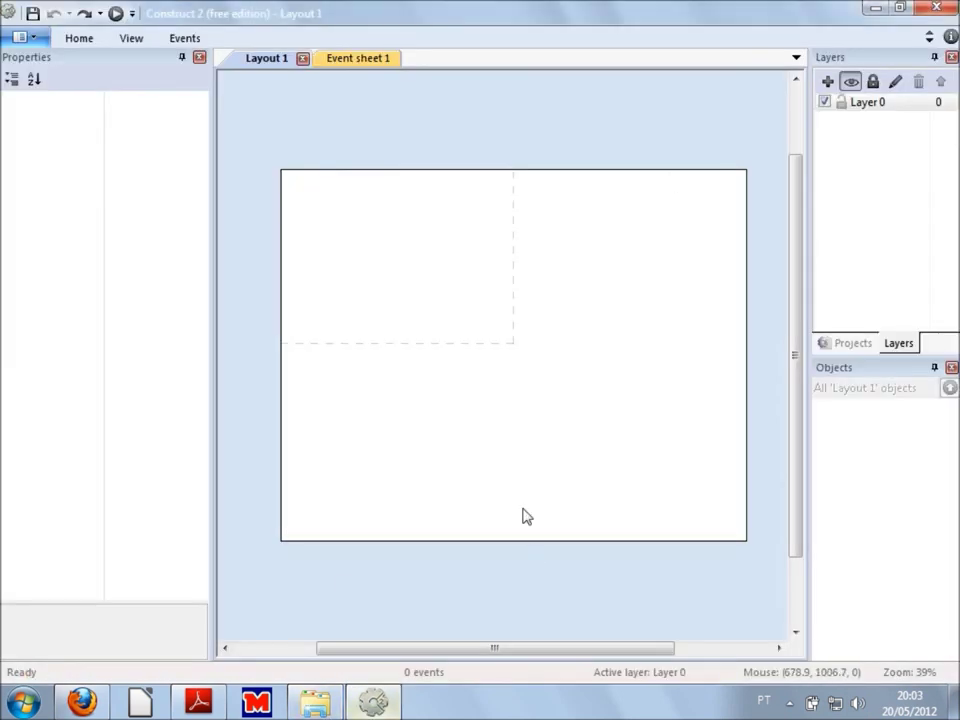
- Insert a Tiled Background object into Layout 1 at about 635, 509
{"action": "double_click", "coordinate": [574, 326]}
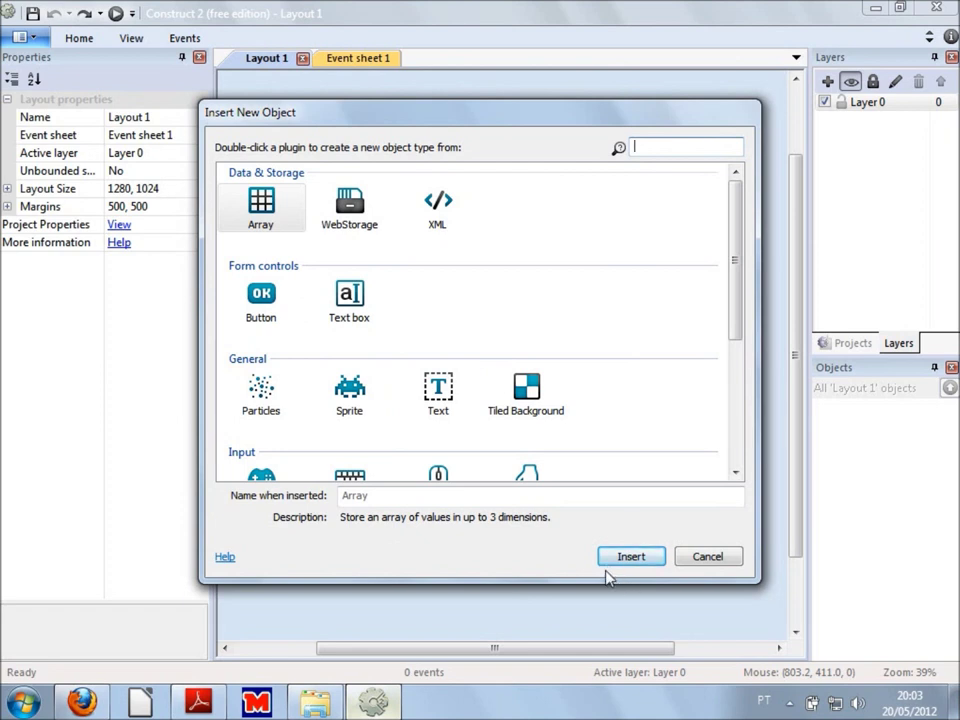
{"action": "left_click", "coordinate": [536, 384]}
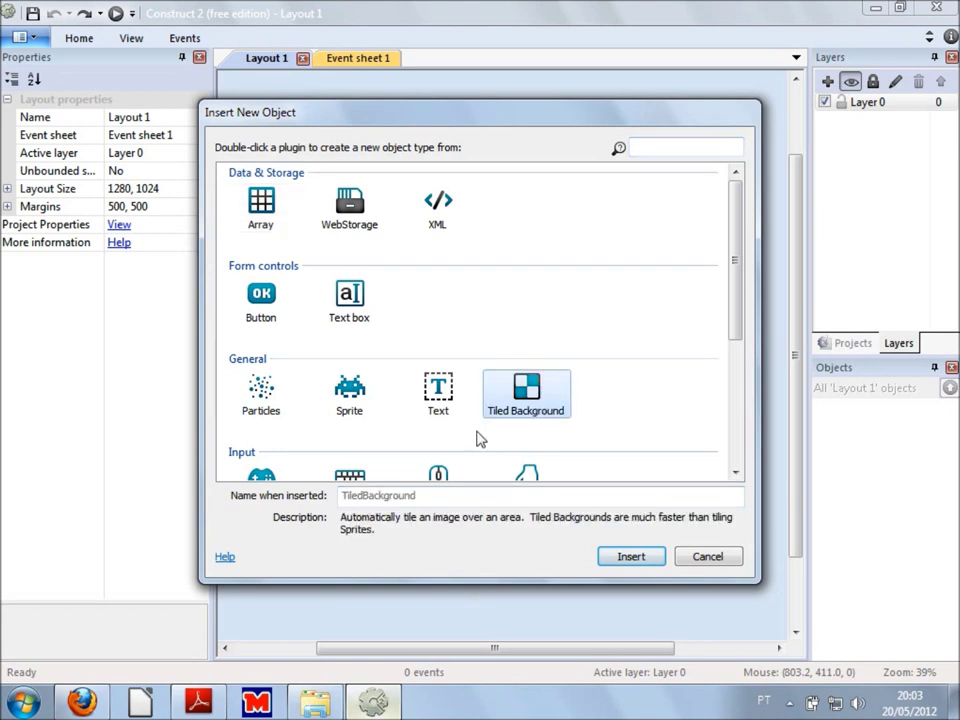
{"action": "left_click", "coordinate": [622, 558]}
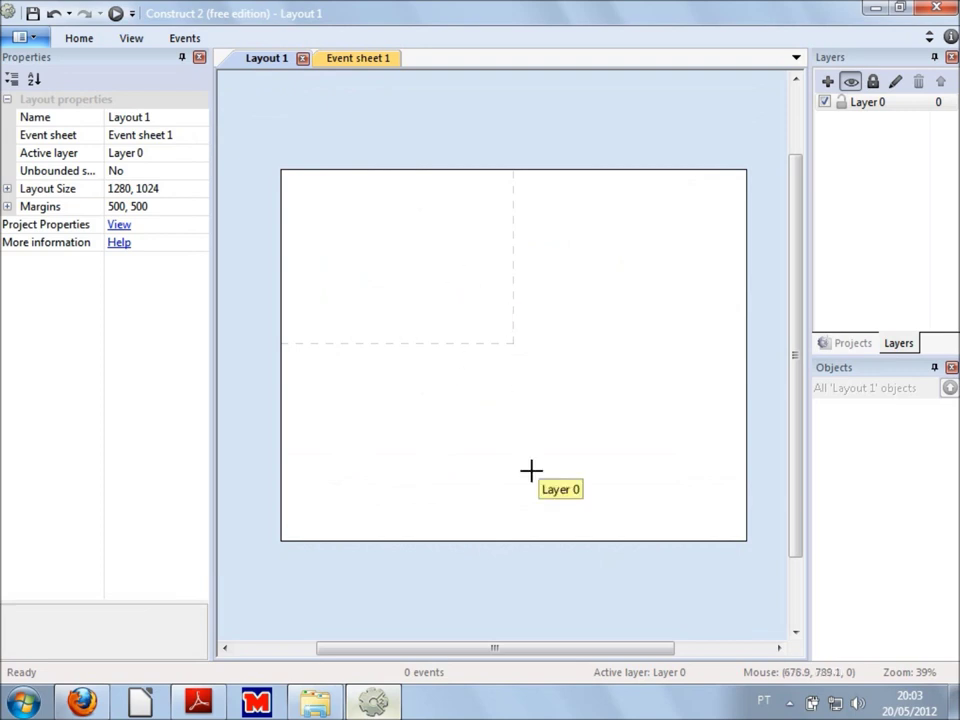
{"action": "left_click", "coordinate": [513, 355]}
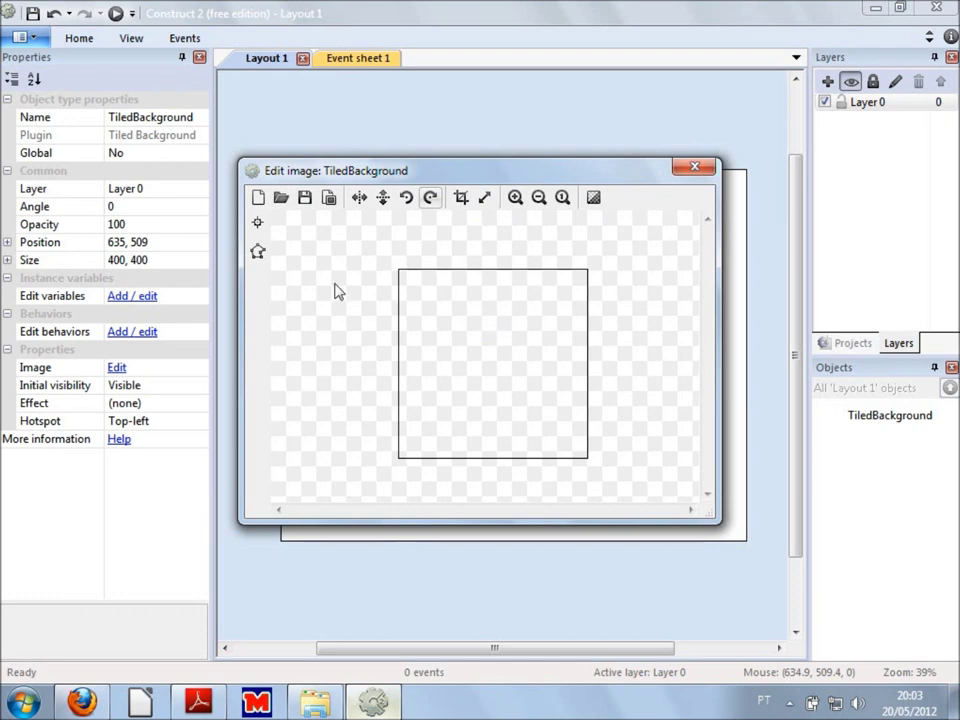
- Load the bg image from the course folder into the tiled background and close its image editor
{"action": "left_click", "coordinate": [281, 197]}
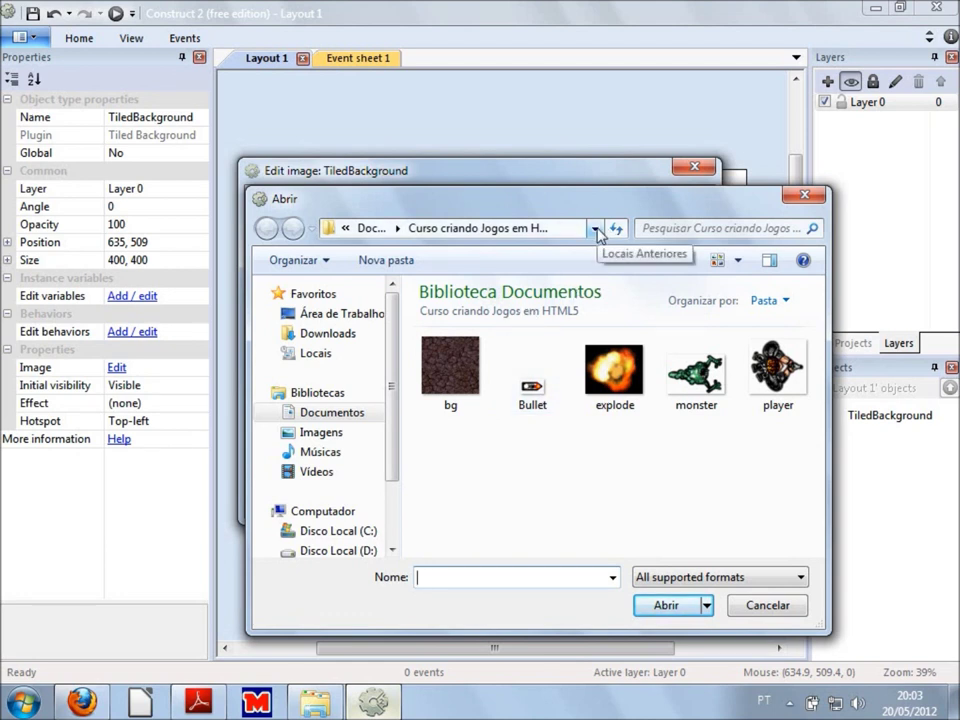
{"action": "left_click", "coordinate": [472, 370]}
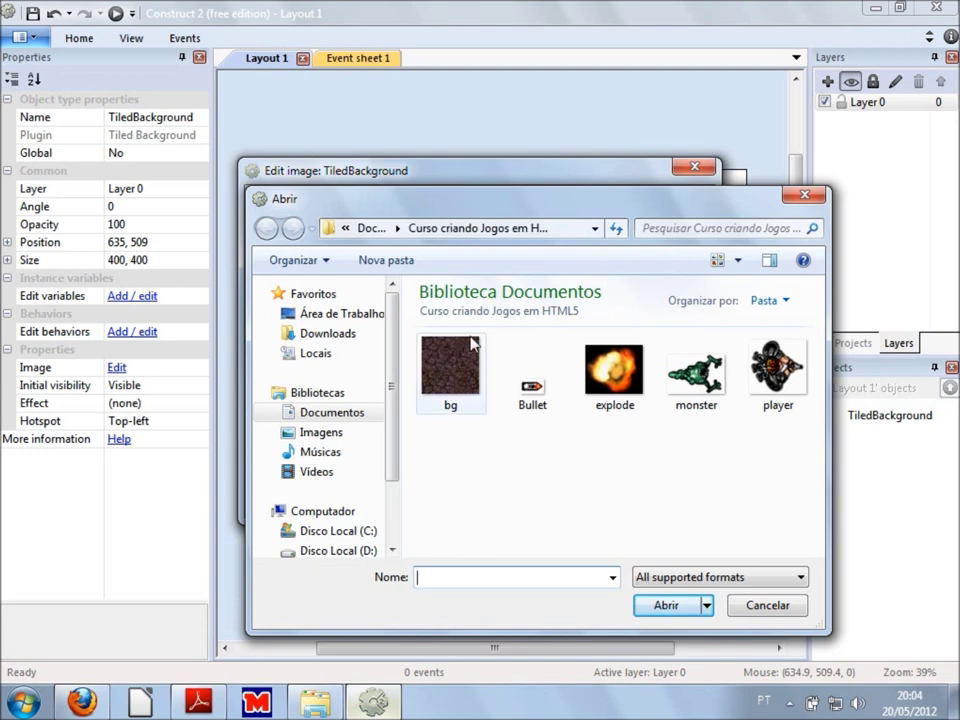
{"action": "left_click", "coordinate": [666, 606]}
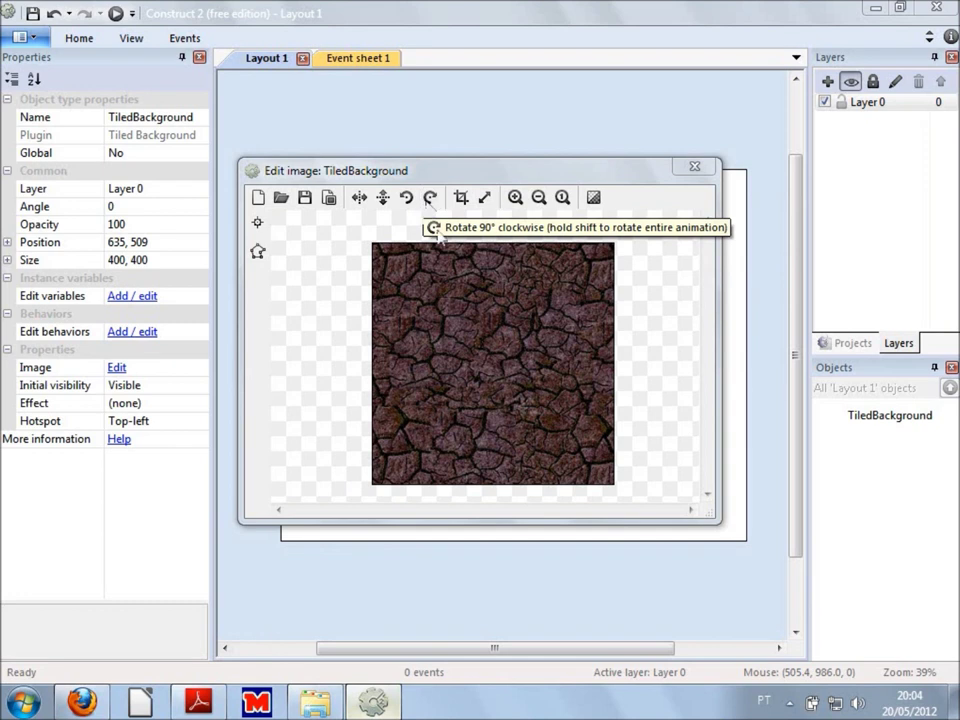
{"action": "left_click", "coordinate": [697, 168]}
{"action": "left_click", "coordinate": [533, 509]}
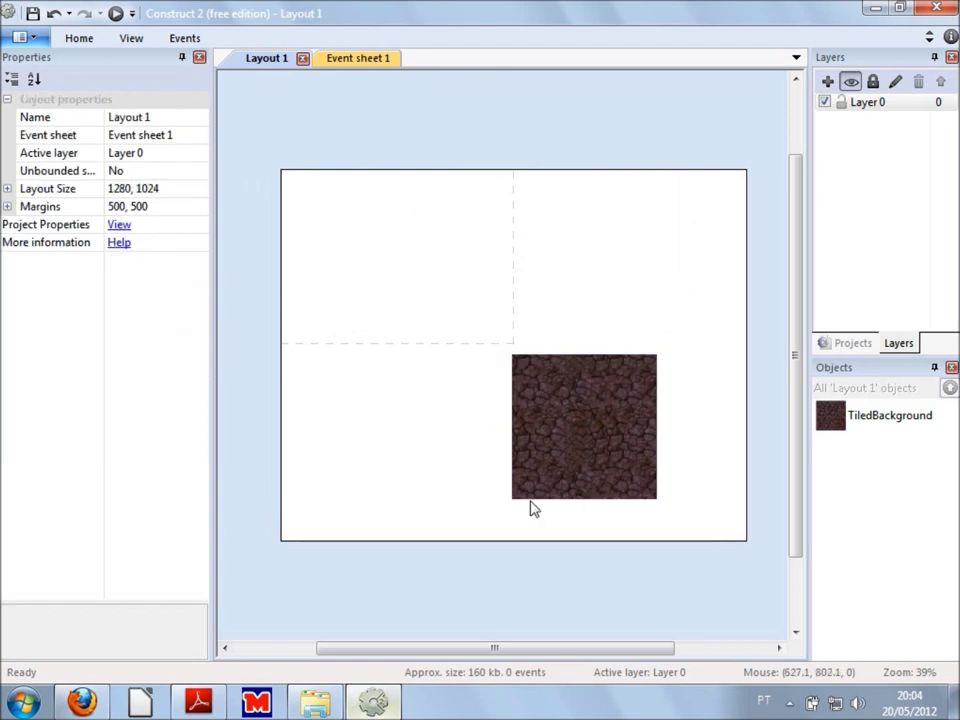
- Nudge the tiled background up and to the left in large increments to position 605, 469
{"action": "left_click", "coordinate": [595, 453]}
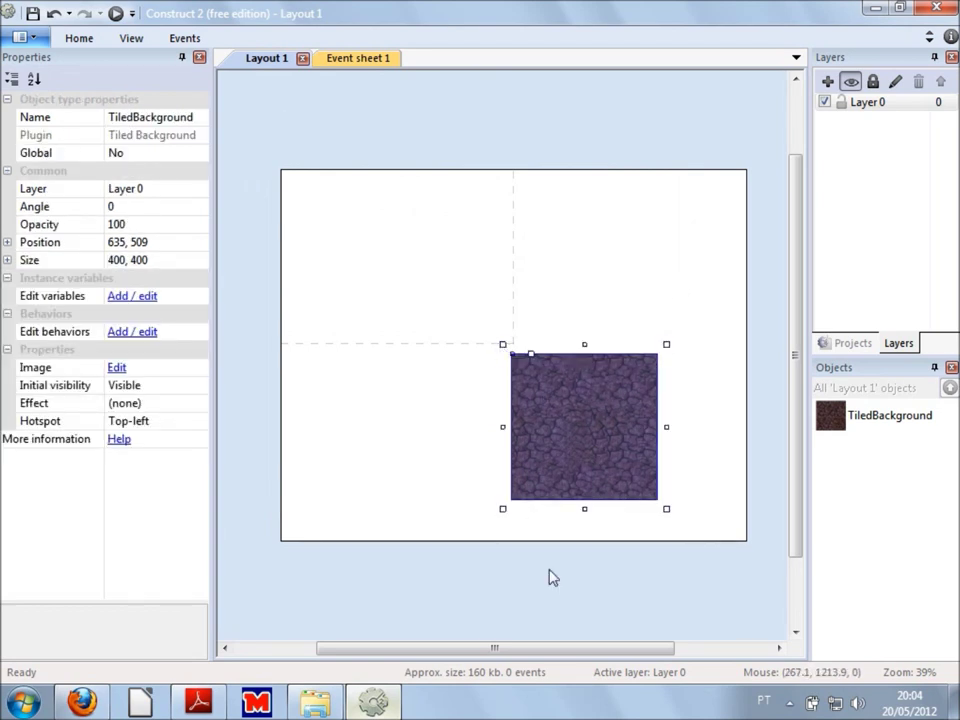
{"action": "left_click", "coordinate": [351, 476]}
{"action": "left_click", "coordinate": [588, 456]}
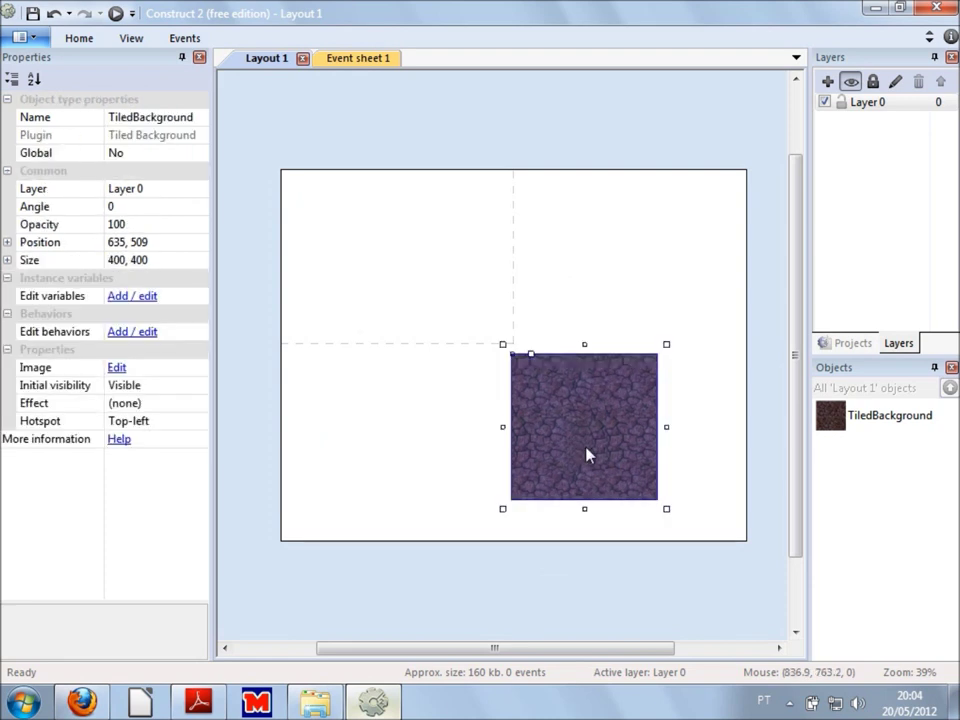
{"action": "key", "text": "shift+Left"}
{"action": "key", "text": "shift+Up"}
{"action": "key", "text": "shift+Left"}
{"action": "key", "text": "shift+Left"}
{"action": "key", "text": "shift+Up"}
{"action": "key", "text": "shift+Right"}
{"action": "key", "text": "shift+Right"}
{"action": "key", "text": "shift+Left"}
{"action": "key", "text": "shift+Up"}
{"action": "key", "text": "shift+Left"}
{"action": "key", "text": "shift+Up"}
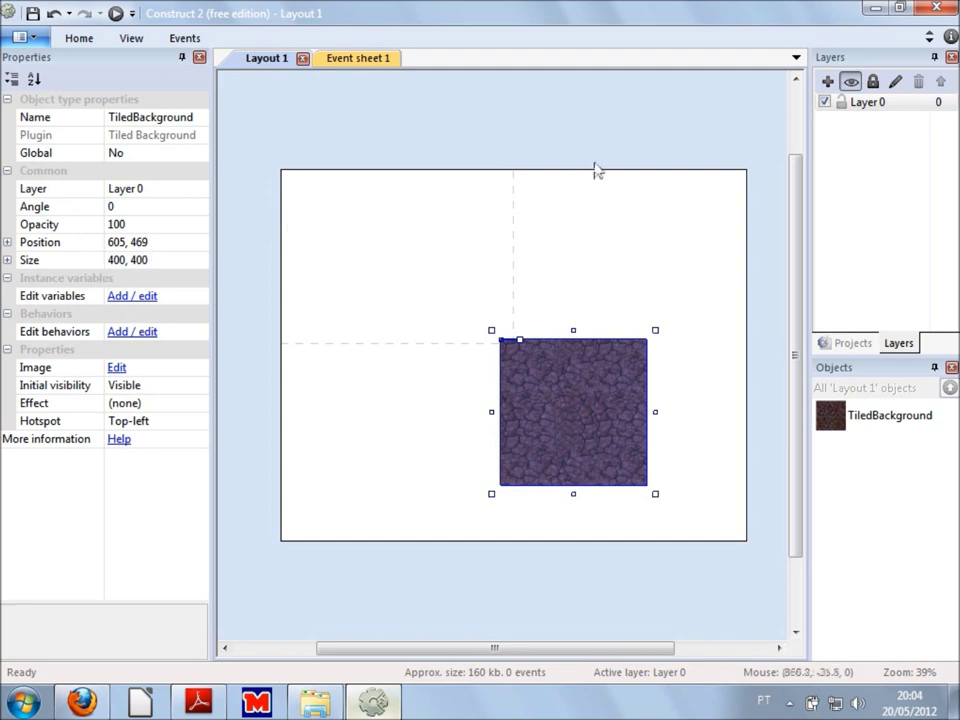
- Set the tiled background's position to 0, 0
{"action": "left_click", "coordinate": [170, 242]}
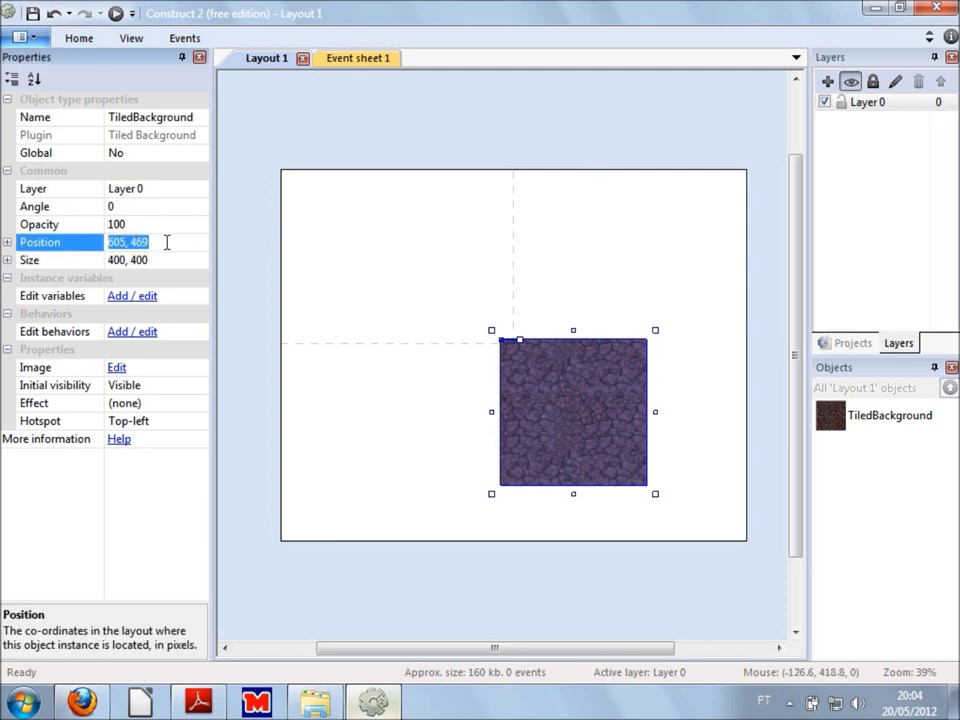
{"action": "type", "text": "0, "}
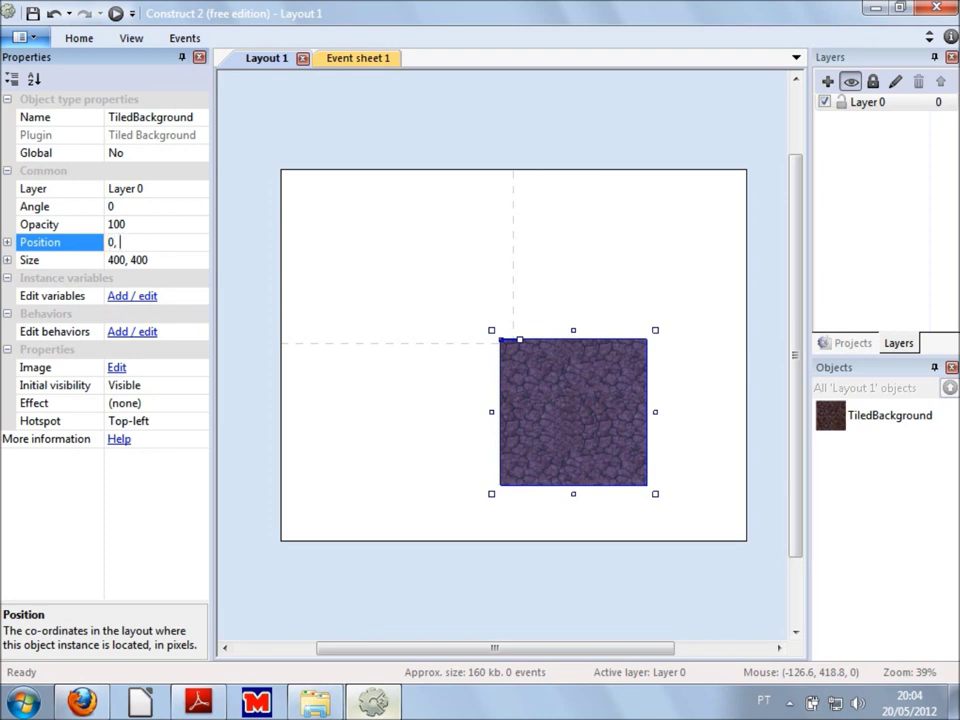
{"action": "type", "text": "0"}
{"action": "key", "text": "Return"}
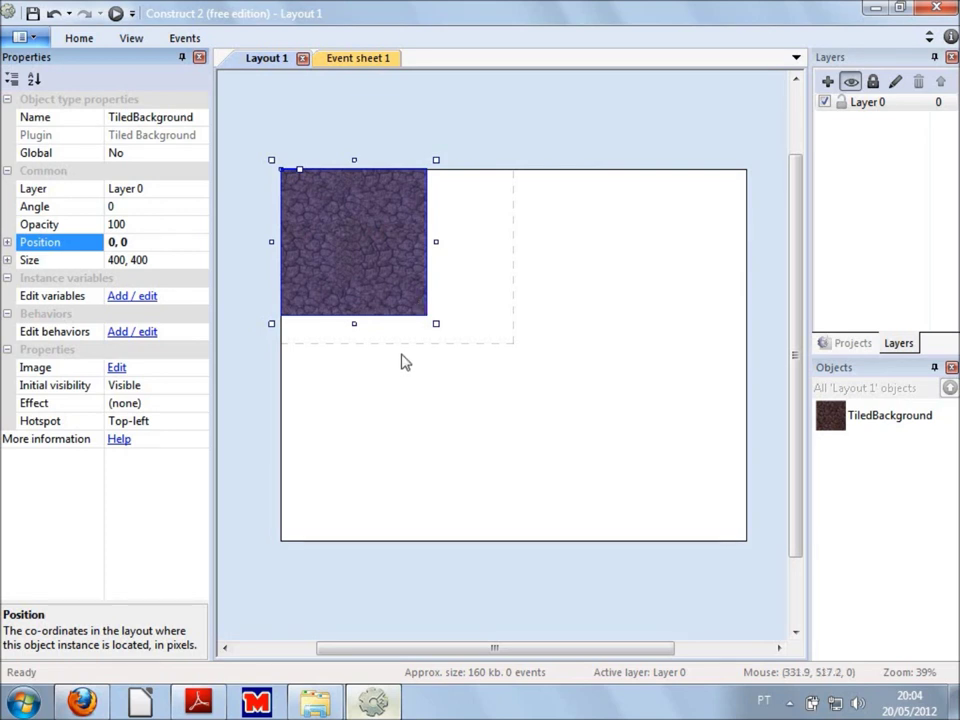
- Set the tiled background's size to 1280, 1024 so it covers the whole layout
{"action": "left_click", "coordinate": [456, 349]}
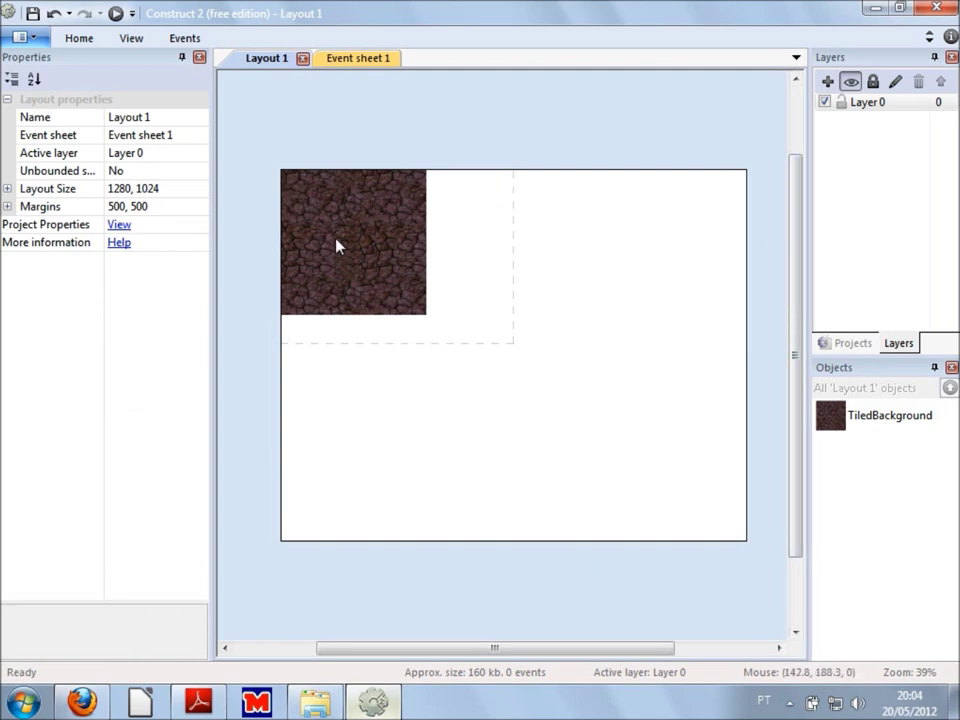
{"action": "left_click", "coordinate": [405, 300]}
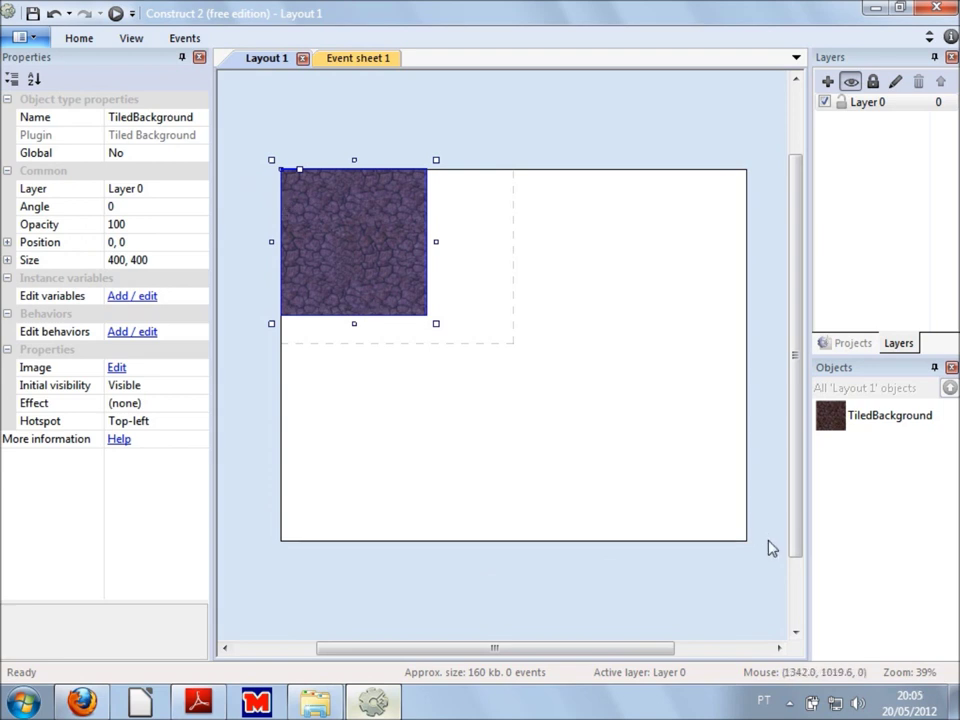
{"action": "left_click", "coordinate": [600, 437]}
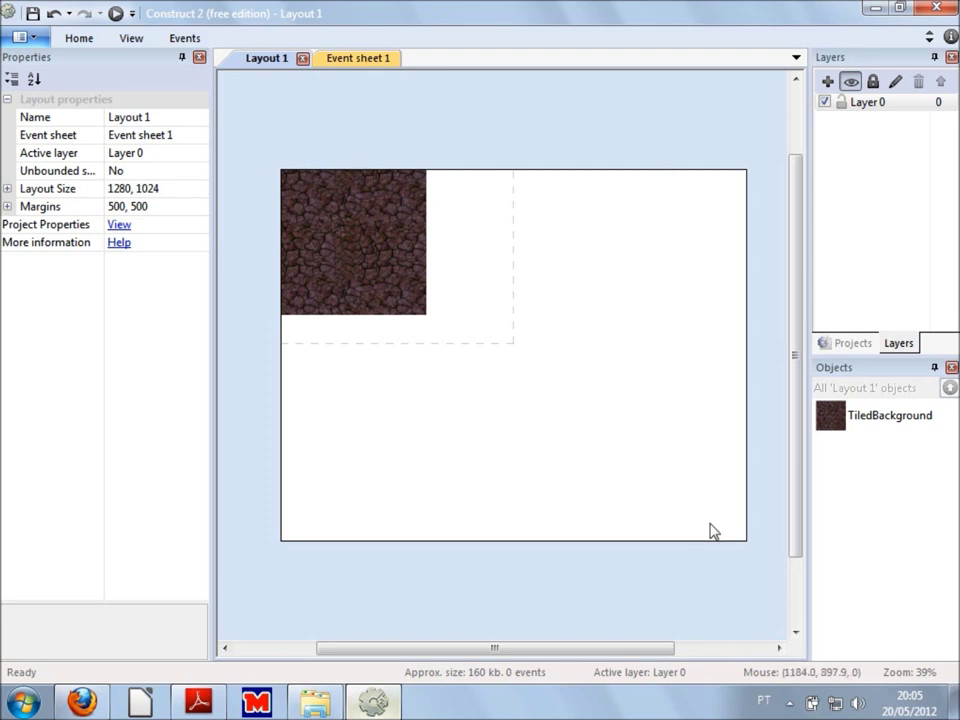
{"action": "left_click", "coordinate": [343, 210]}
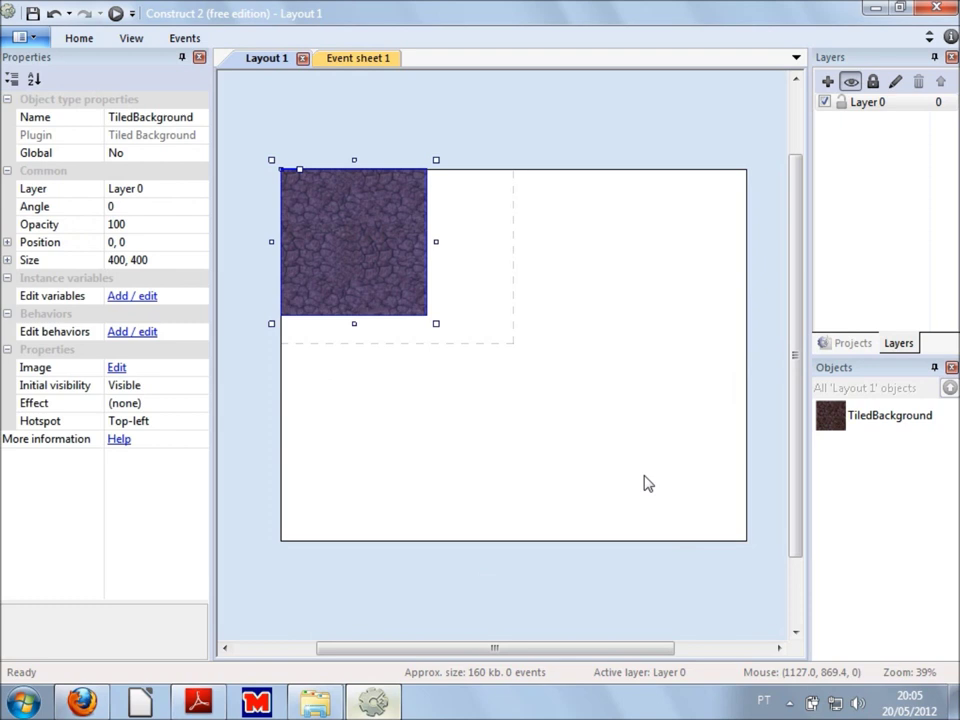
{"action": "left_click", "coordinate": [160, 259]}
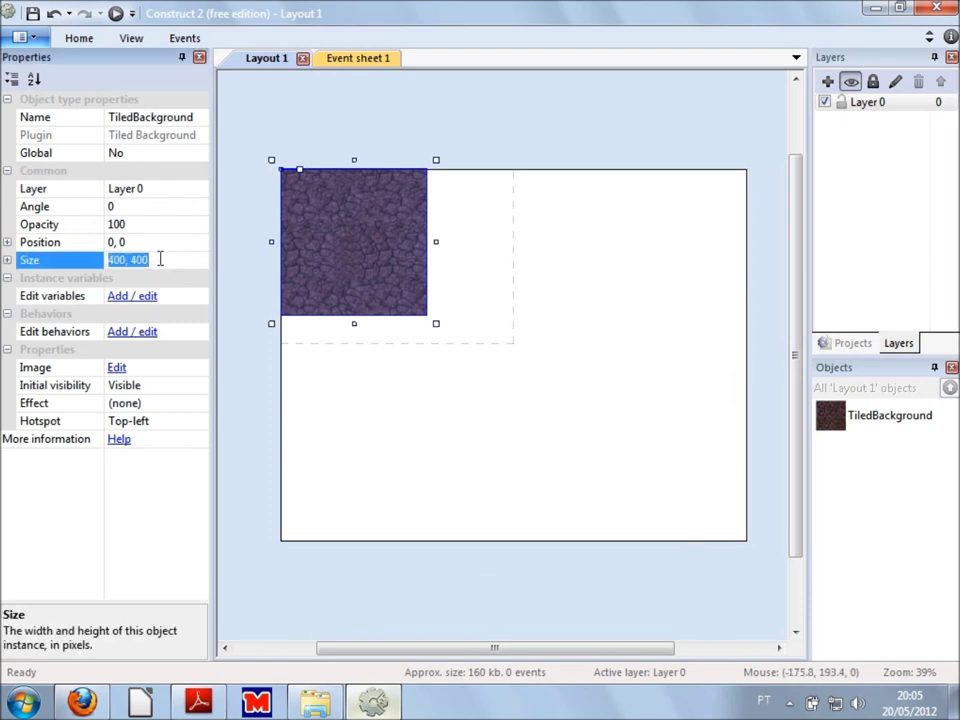
{"action": "type", "text": "128"}
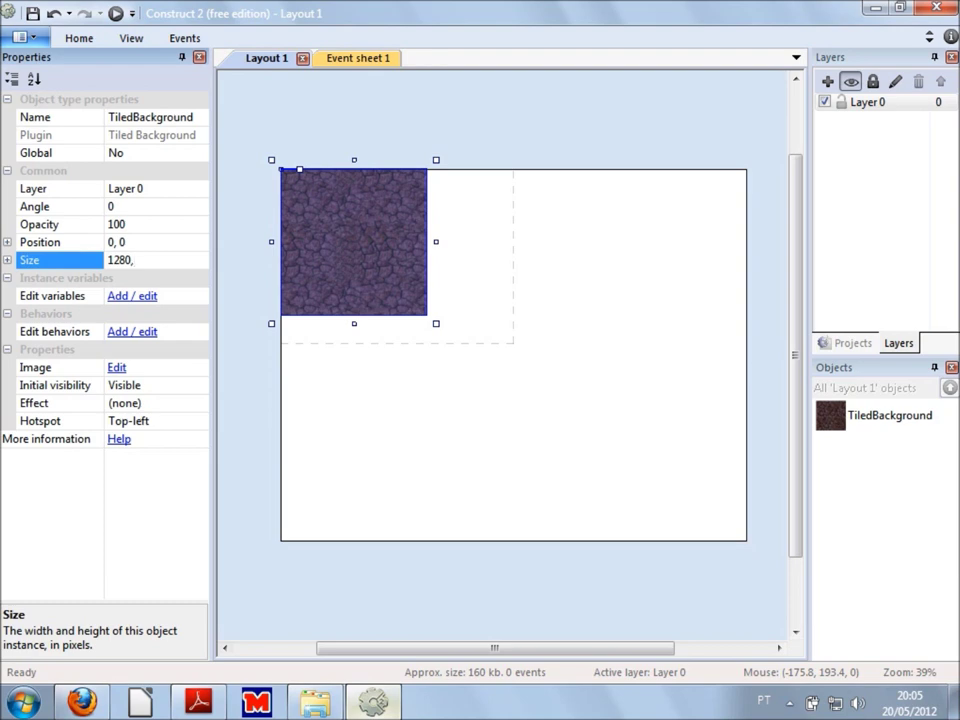
{"action": "key", "text": "Return"}
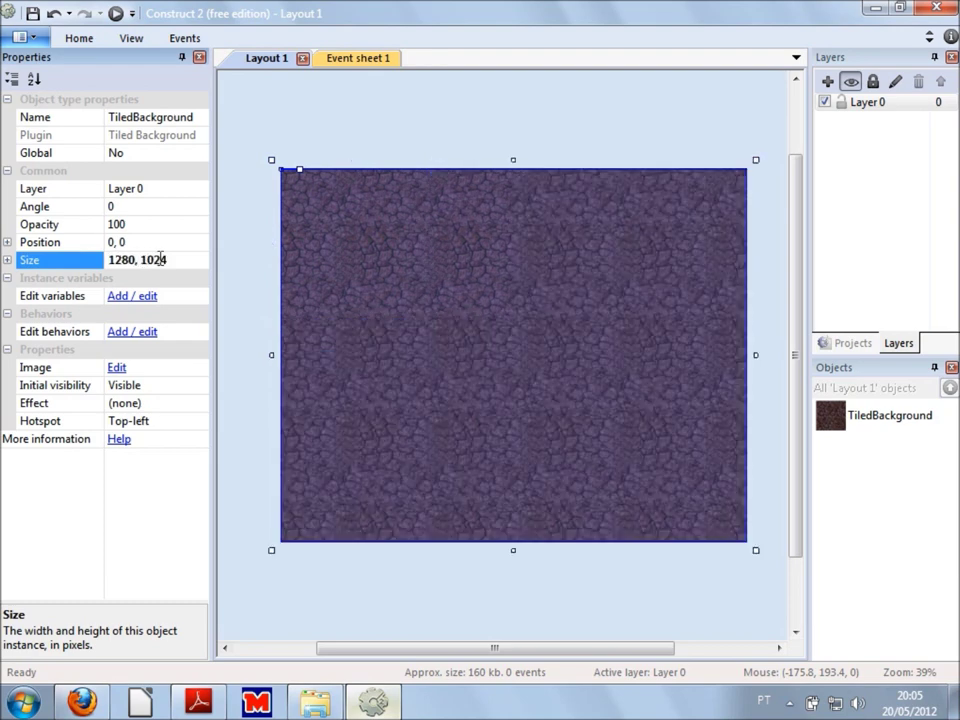
{"action": "left_click", "coordinate": [480, 612]}
{"action": "left_click", "coordinate": [668, 441]}
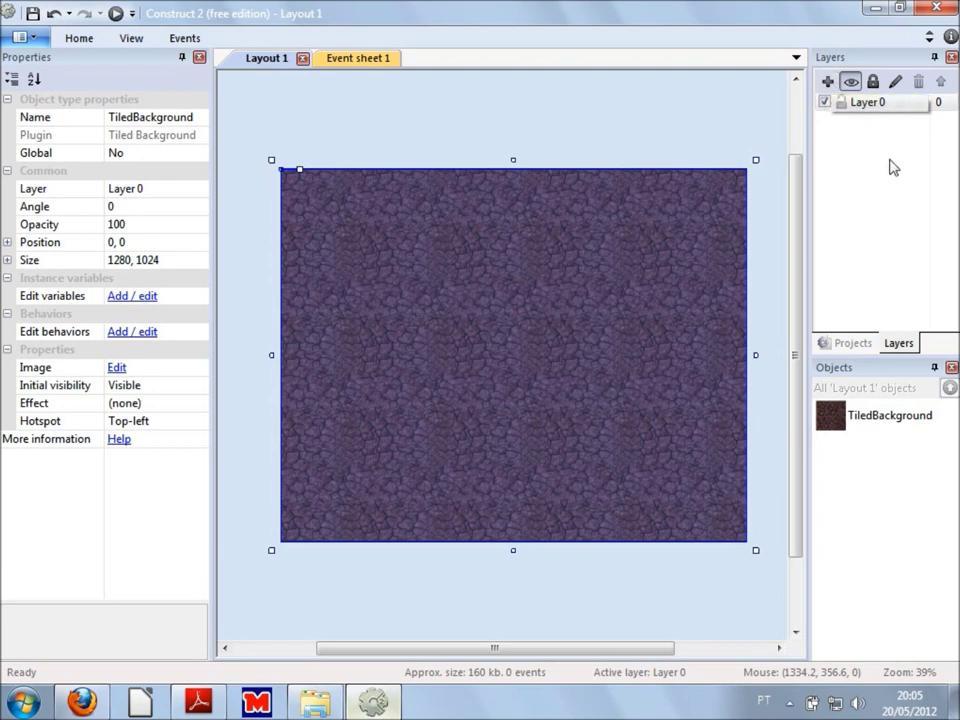
- Add a new layer above Layer 0 and make Layer 0 the active layer again
{"action": "left_click", "coordinate": [829, 81]}
{"action": "left_click", "coordinate": [864, 104]}
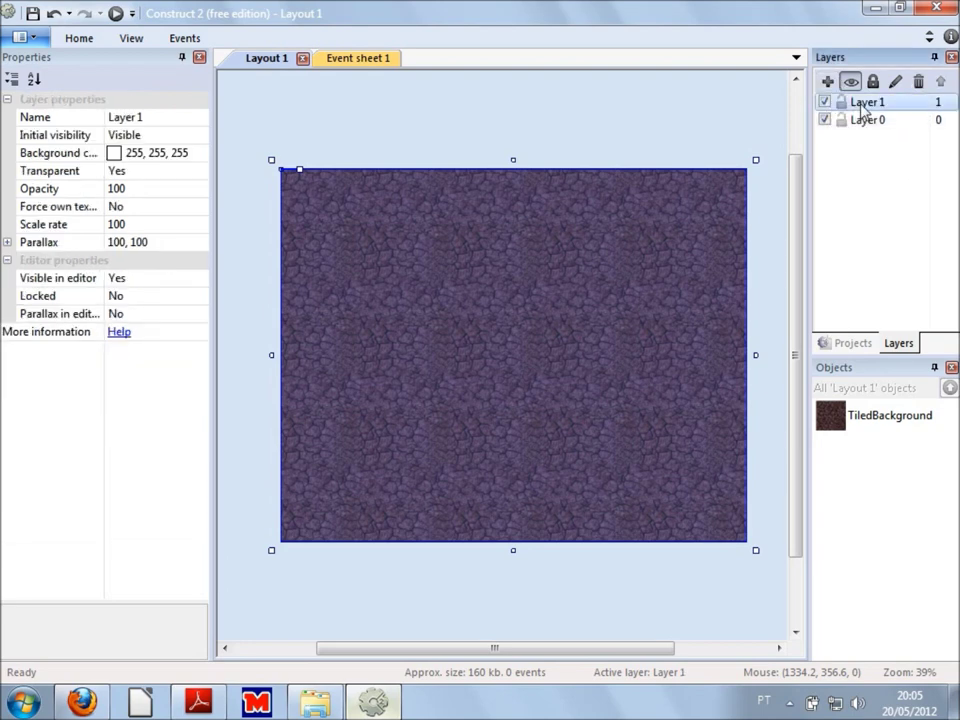
{"action": "left_click", "coordinate": [868, 120]}
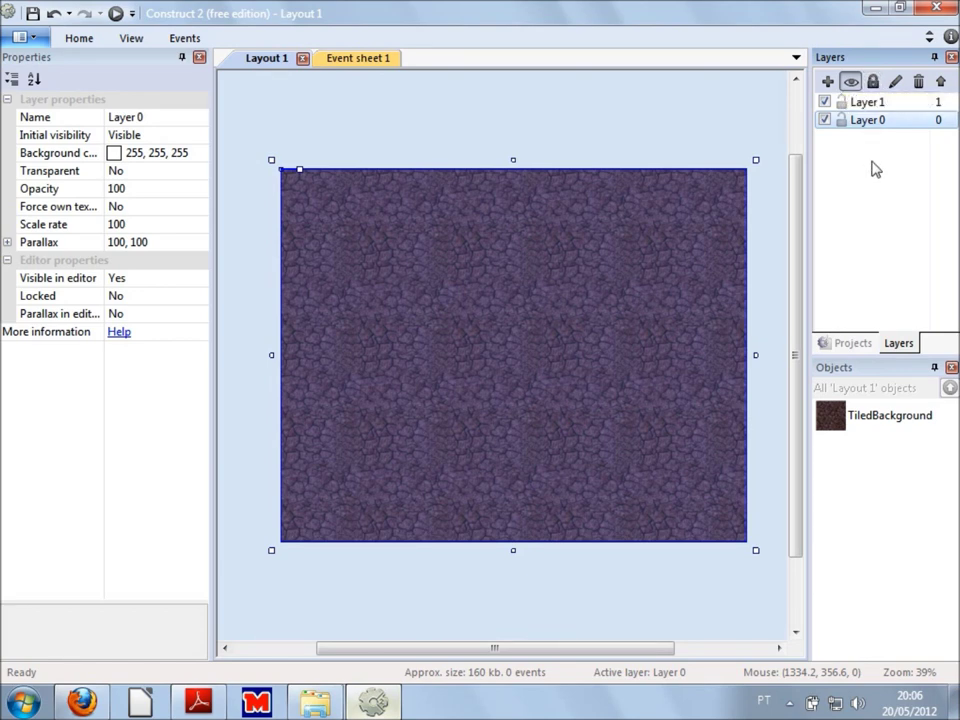
- Rename Layer 0 as backdround
{"action": "left_click", "coordinate": [895, 84]}
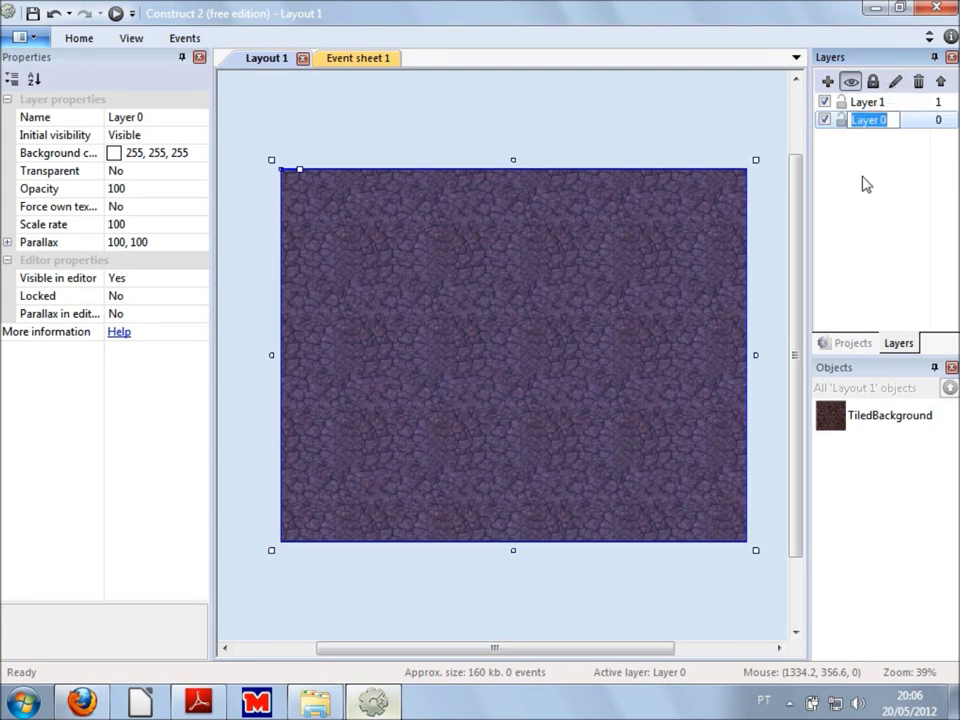
{"action": "type", "text": "background"}
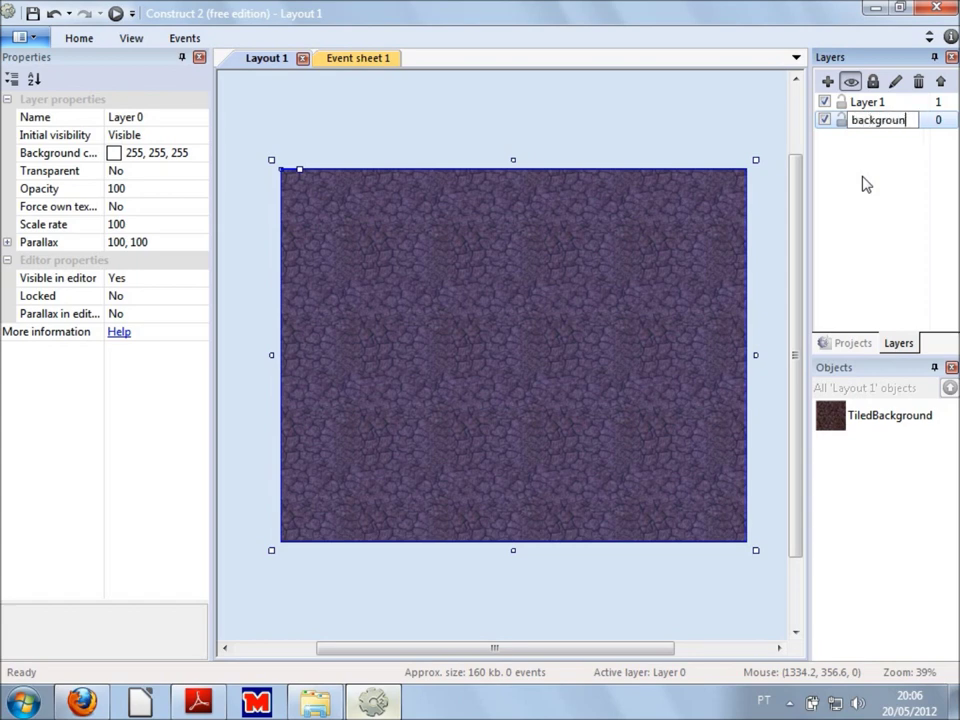
{"action": "key", "text": "ctrl+a"}
{"action": "key", "text": "BackSpace"}
{"action": "type", "text": "fund"}
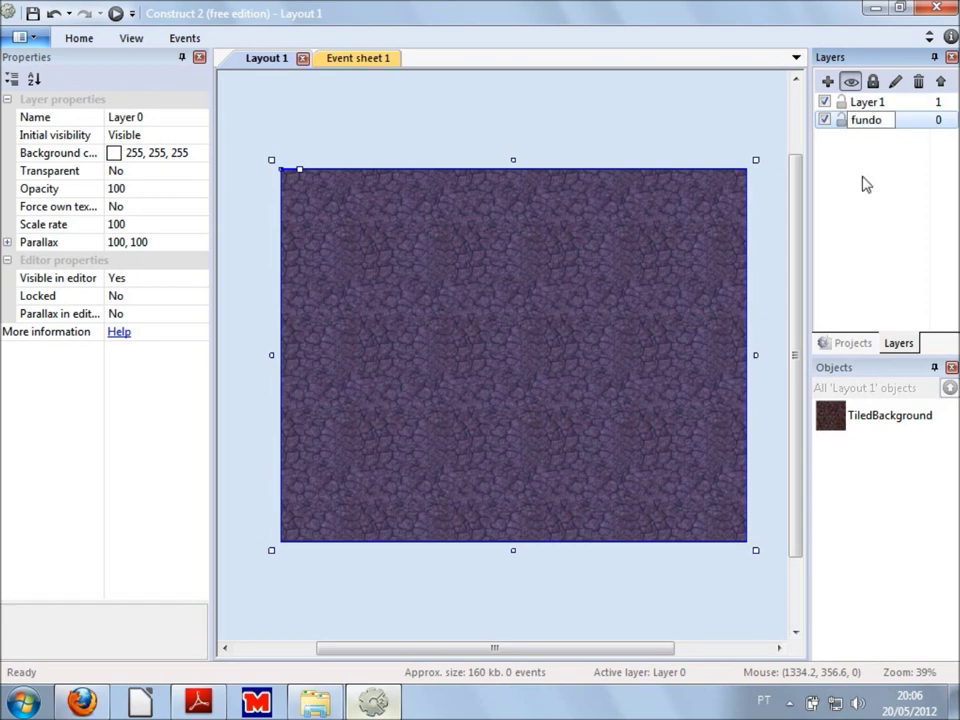
{"action": "key", "text": "BackSpace"}
{"action": "key", "text": "BackSpace"}
{"action": "key", "text": "BackSpace"}
{"action": "key", "text": "BackSpace"}
{"action": "type", "text": "backdround"}
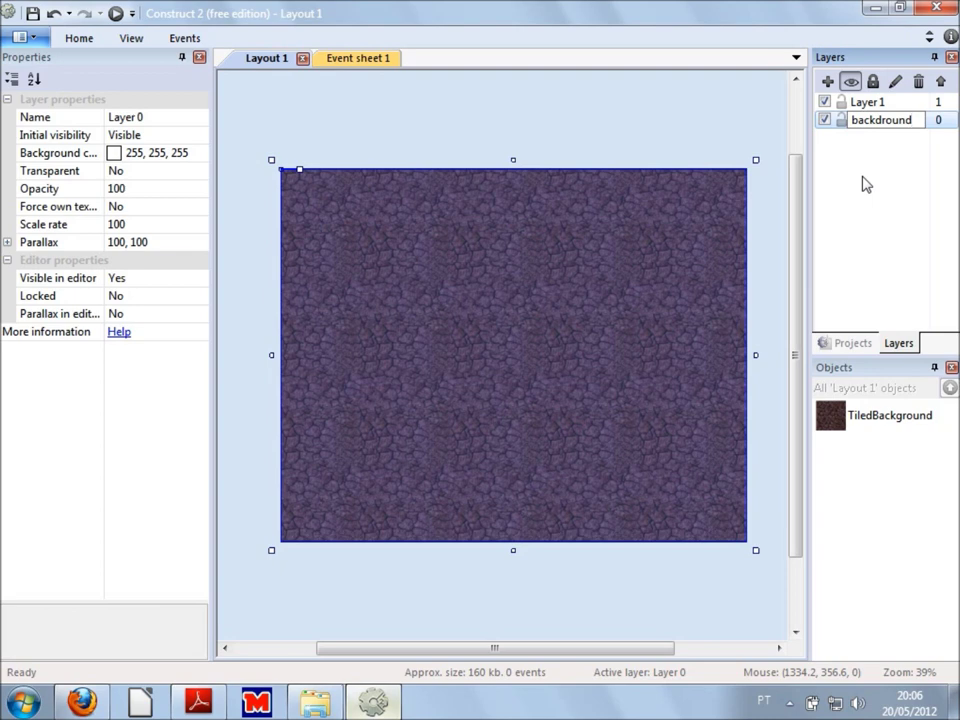
{"action": "key", "text": "Return"}
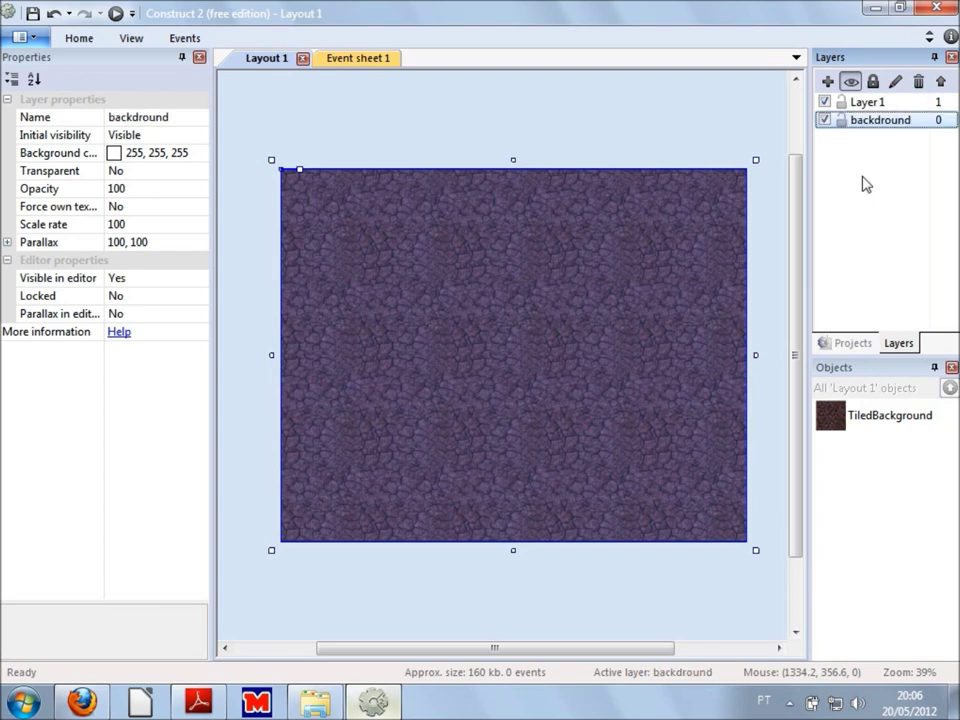
- Make Layer 1 active, look over the game images in the course folder, and return to Construct 2
{"action": "left_click", "coordinate": [876, 104]}
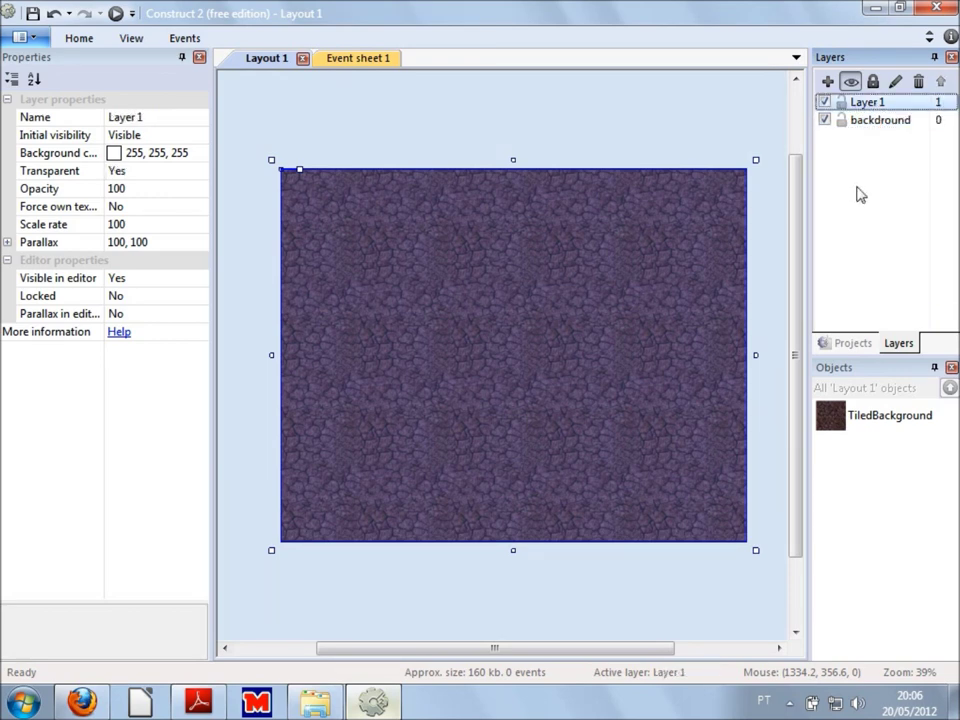
{"action": "left_click", "coordinate": [315, 703]}
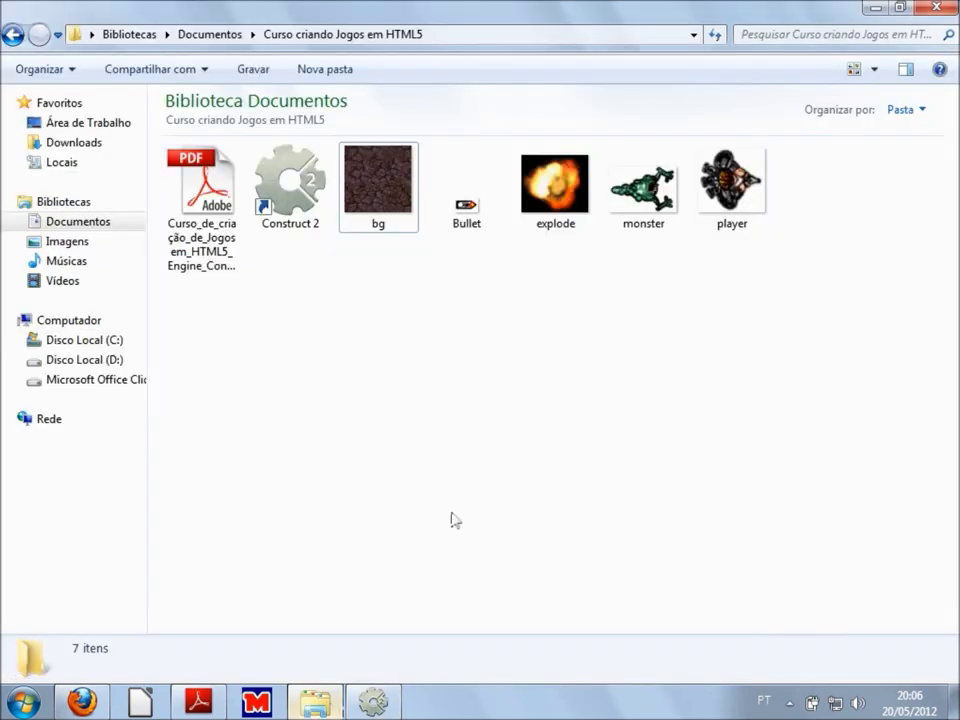
{"action": "left_click", "coordinate": [463, 236]}
{"action": "left_click", "coordinate": [540, 242]}
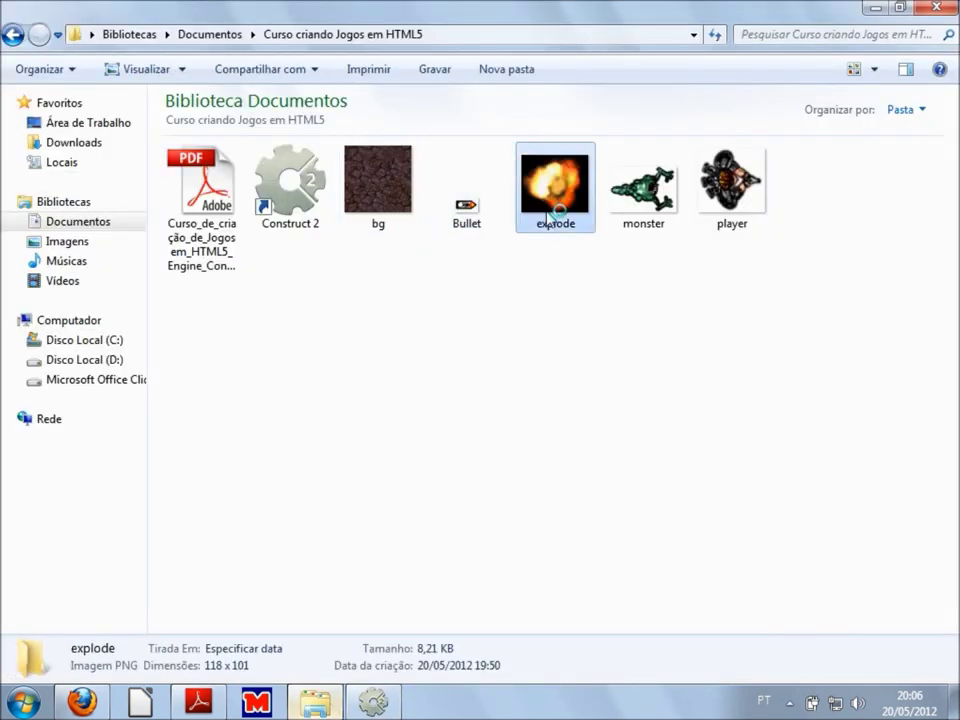
{"action": "left_click", "coordinate": [677, 326]}
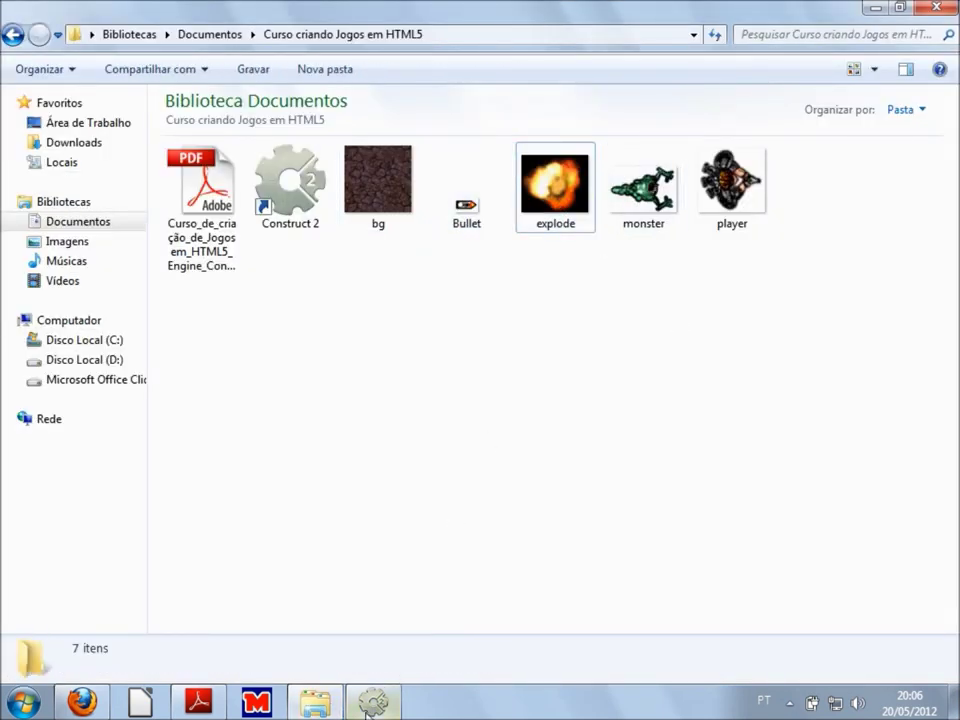
{"action": "key", "text": "alt+Tab"}
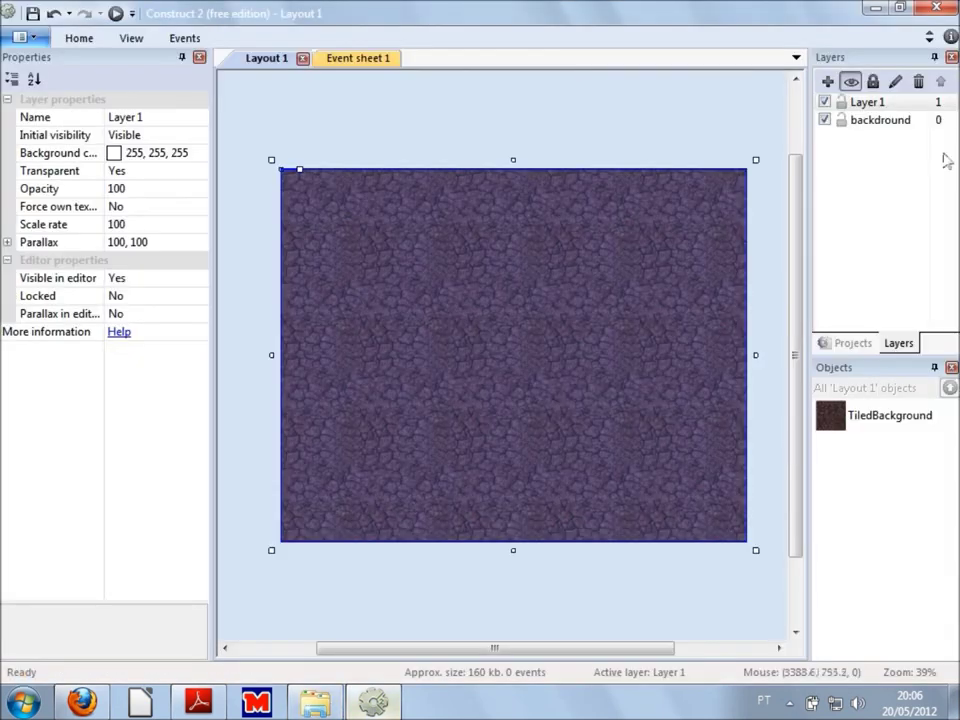
{"action": "left_click", "coordinate": [877, 120]}
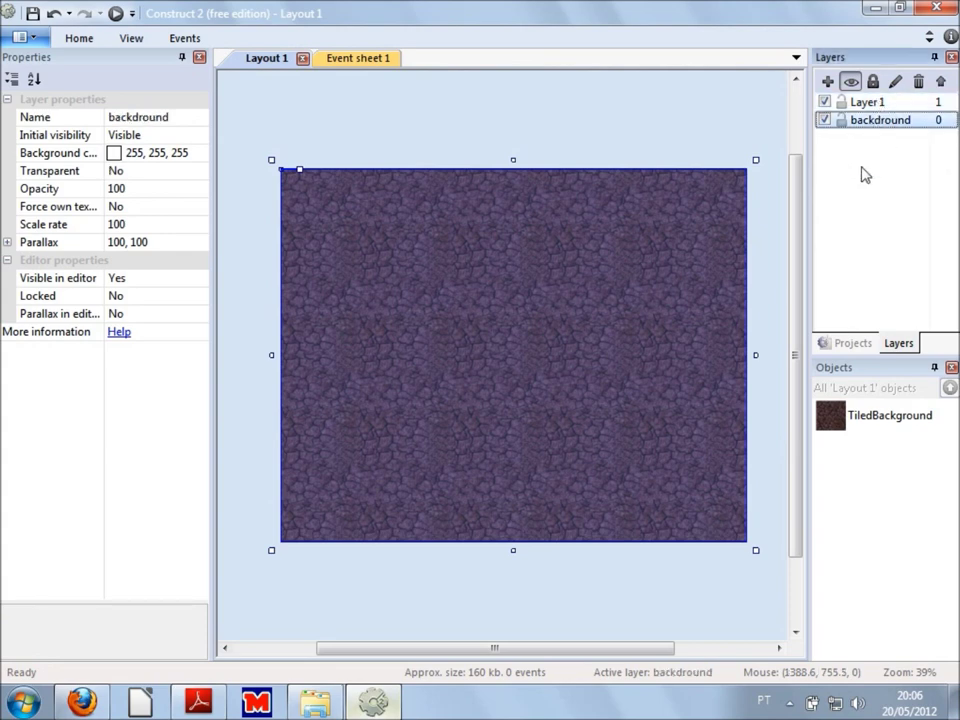
{"action": "double_click", "coordinate": [530, 432]}
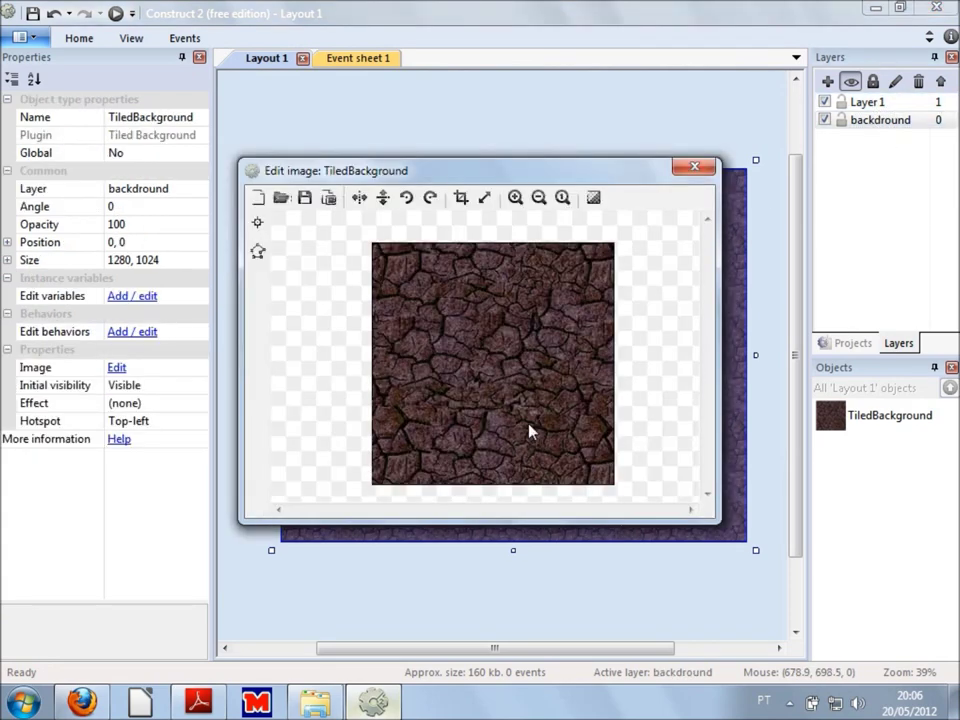
{"action": "left_click", "coordinate": [696, 171]}
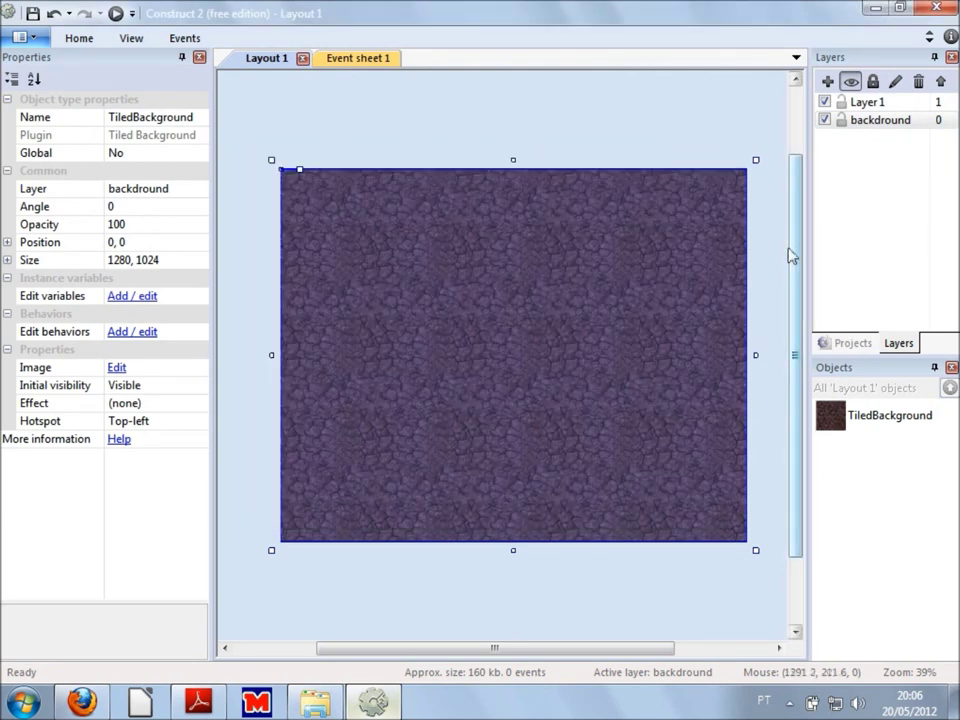
{"action": "double_click", "coordinate": [781, 263]}
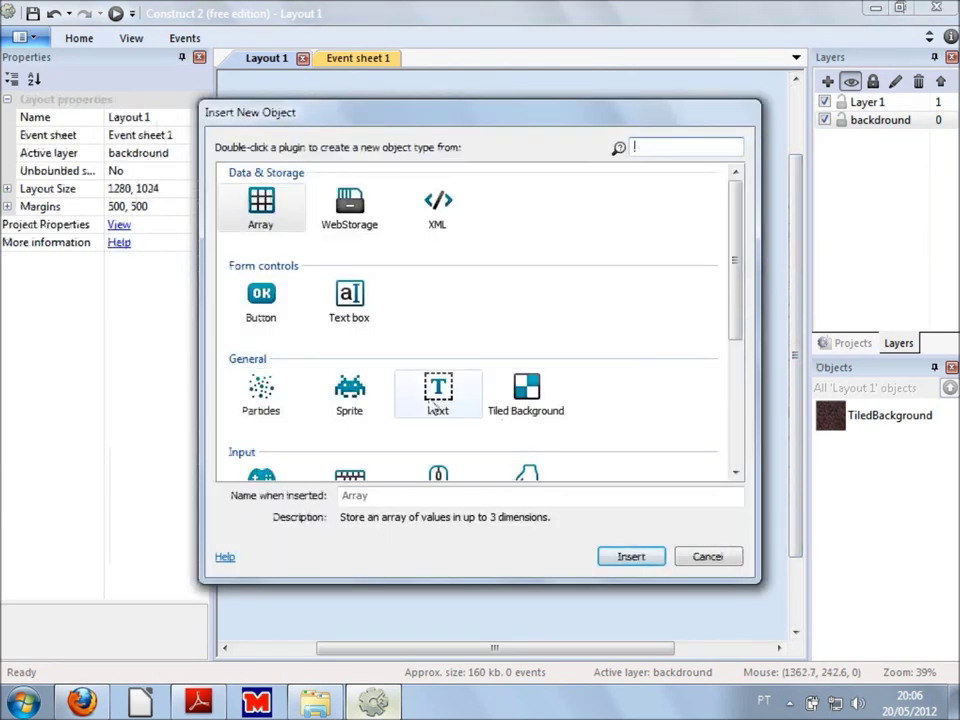
{"action": "left_click", "coordinate": [700, 557]}
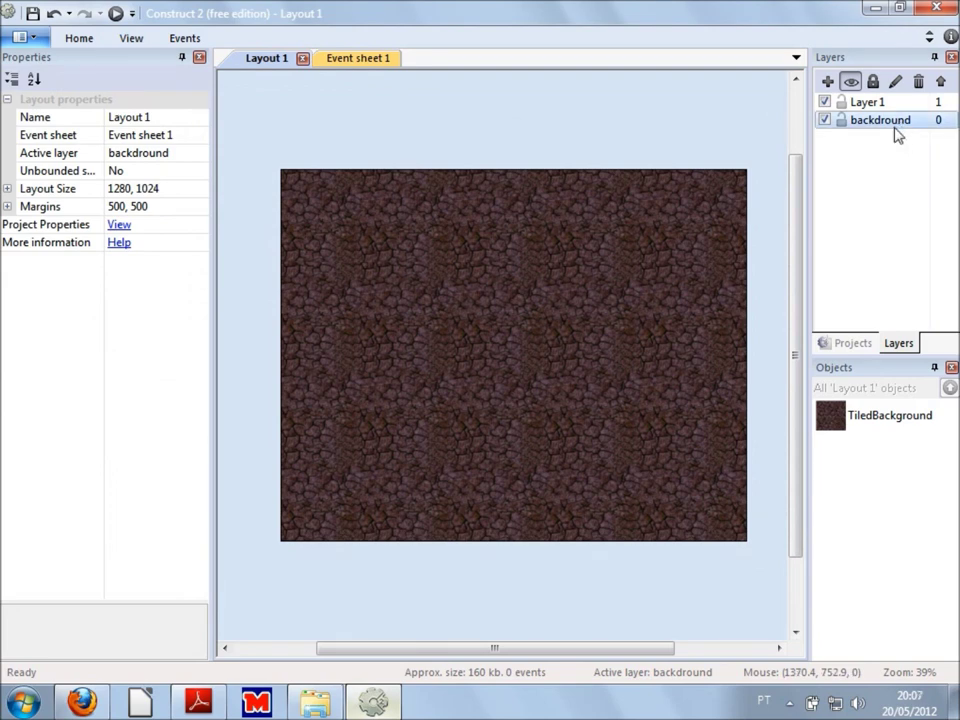
- Try nudging the tiled background up by 50 and deleting it, and undo both changes
{"action": "left_click", "coordinate": [667, 293]}
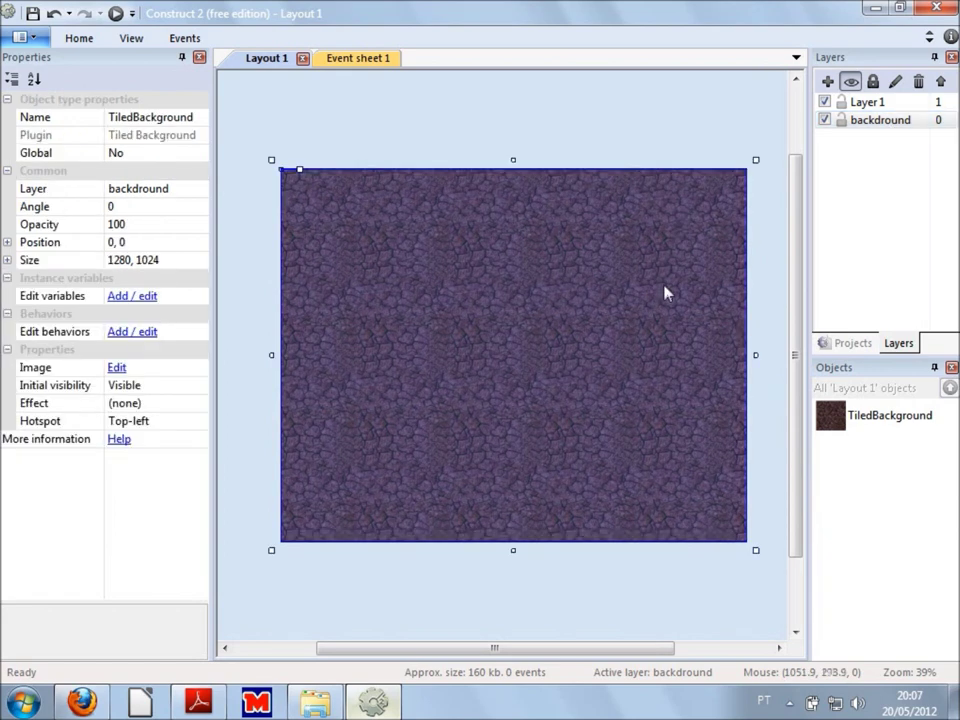
{"action": "key", "text": "Up"}
{"action": "key", "text": "Up"}
{"action": "key", "text": "Up"}
{"action": "key", "text": "Up"}
{"action": "key", "text": "Up"}
{"action": "key", "text": "Up"}
{"action": "key", "text": "Up"}
{"action": "key", "text": "Up"}
{"action": "key", "text": "Up"}
{"action": "key", "text": "Up"}
{"action": "key", "text": "Up"}
{"action": "key", "text": "Up"}
{"action": "key", "text": "Up"}
{"action": "key", "text": "Up"}
{"action": "key", "text": "Up"}
{"action": "key", "text": "Up"}
{"action": "key", "text": "Up"}
{"action": "key", "text": "Up"}
{"action": "key", "text": "Up"}
{"action": "key", "text": "Up"}
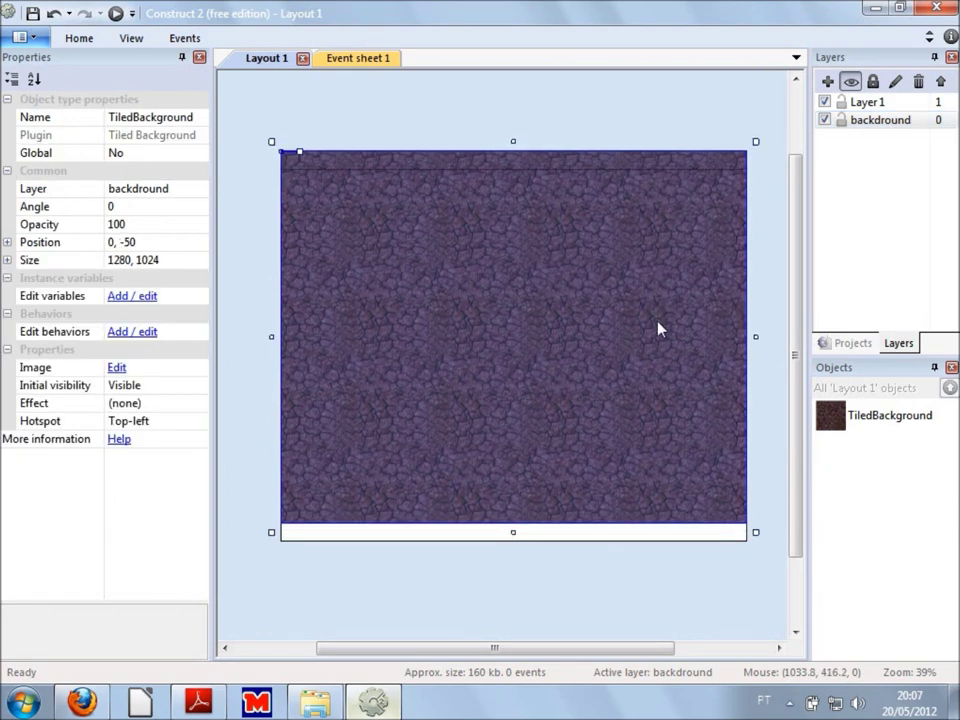
{"action": "key", "text": "Delete"}
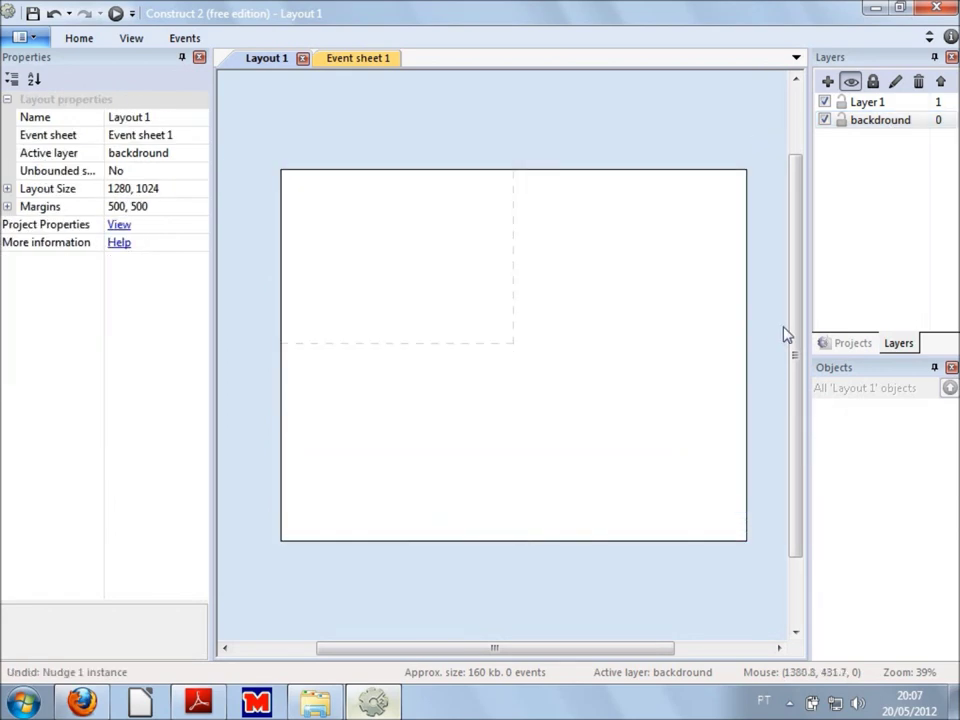
{"action": "key", "text": "ctrl+z"}
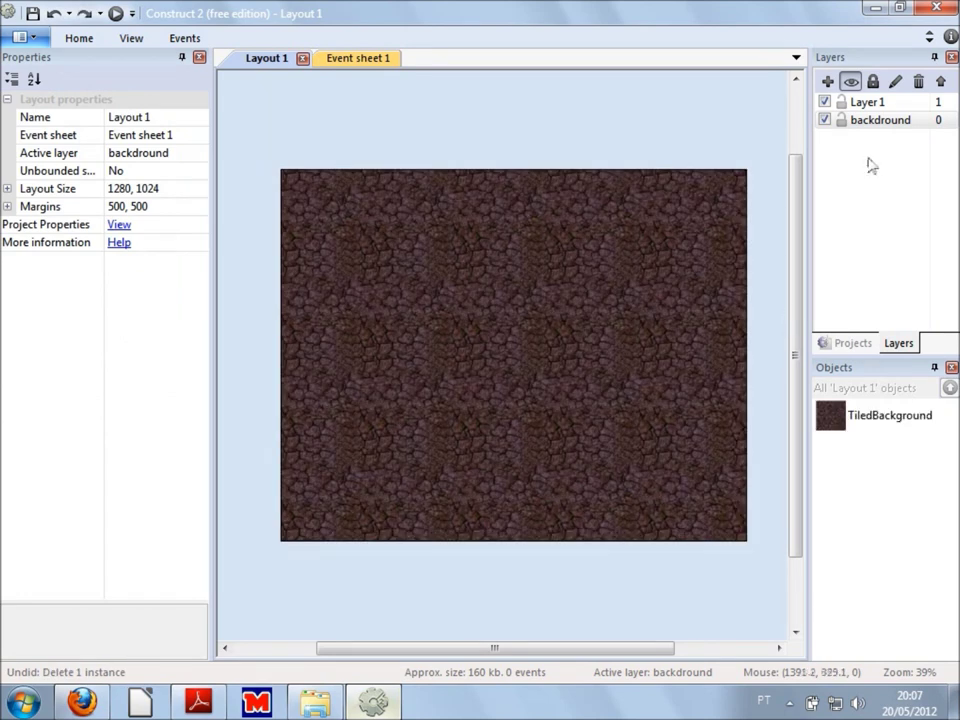
- Lock the backdround layer and test whether the tiled background can still be selected
{"action": "left_click", "coordinate": [874, 122]}
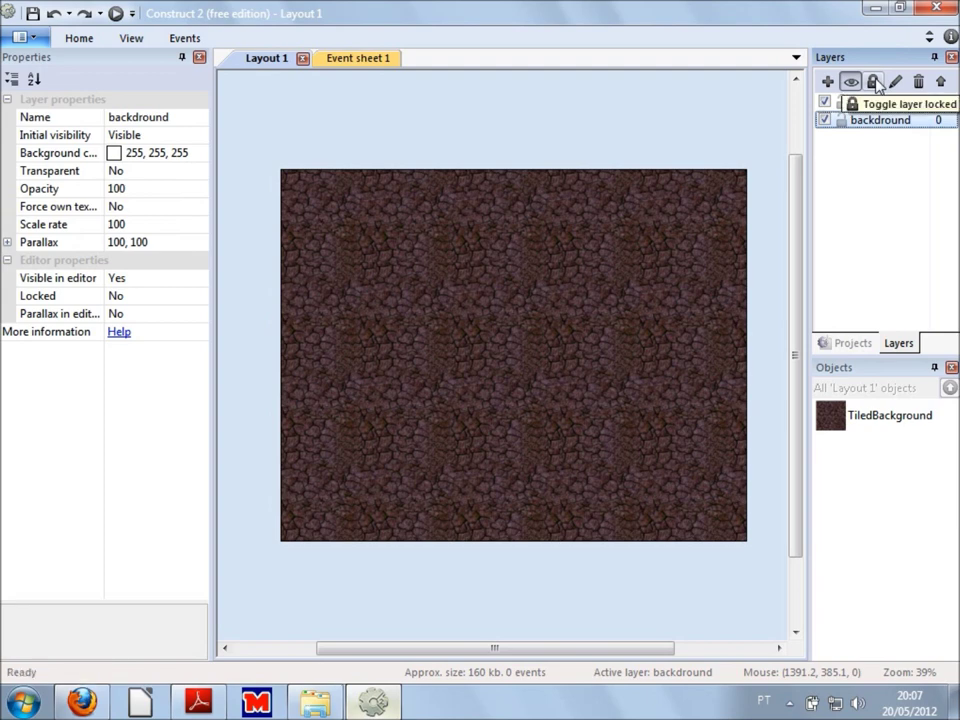
{"action": "left_click", "coordinate": [874, 82]}
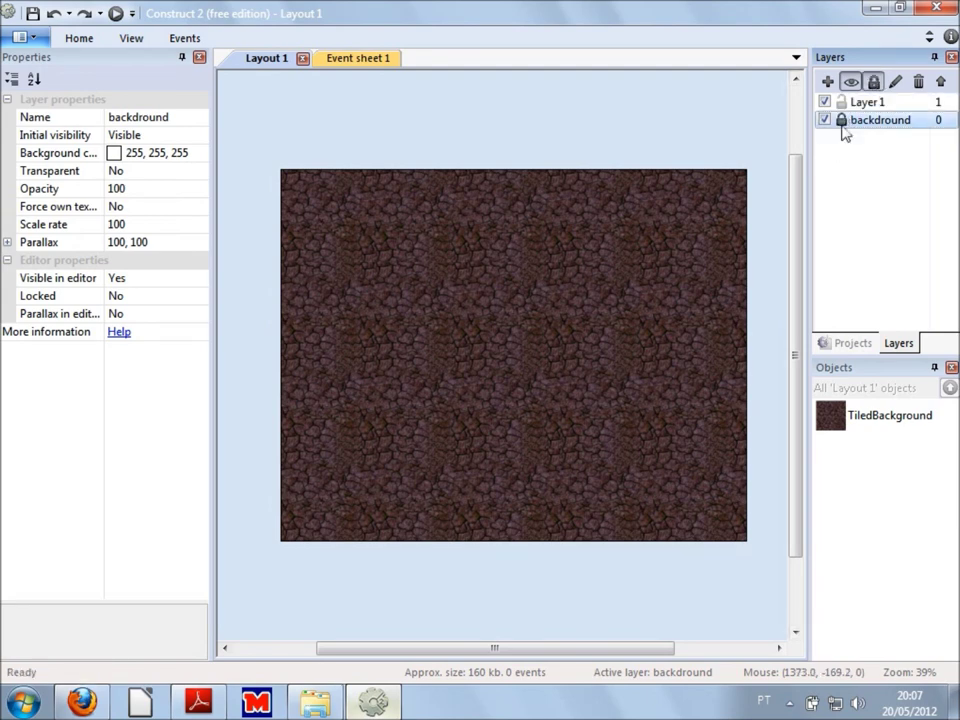
{"action": "left_click", "coordinate": [520, 250]}
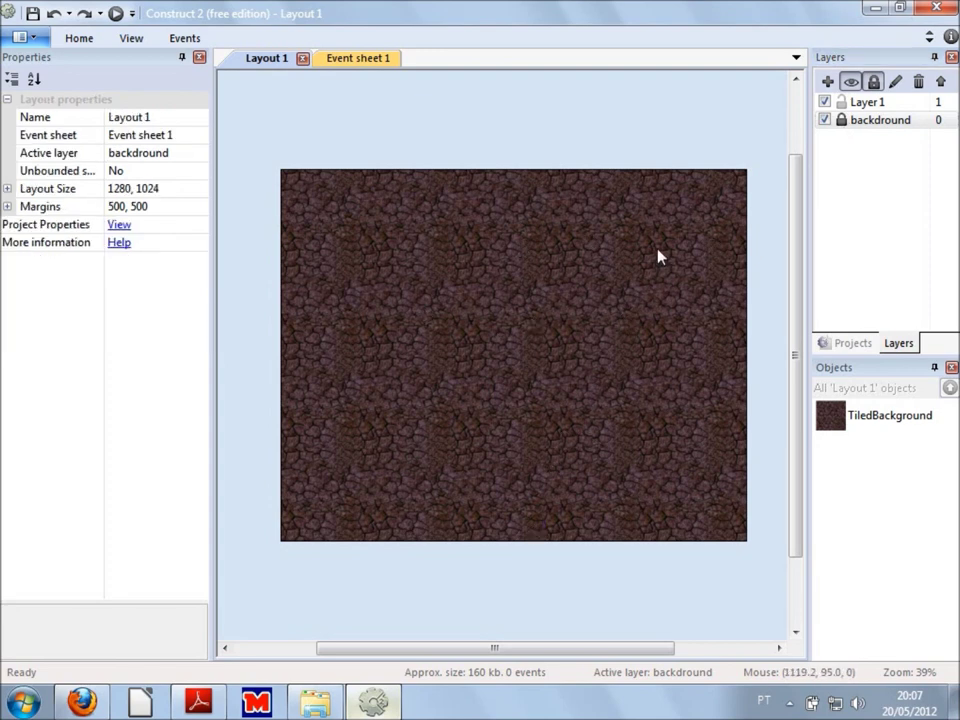
- Unlock the backdround layer to select the tiled background, and lock the layer again
{"action": "left_click", "coordinate": [842, 121]}
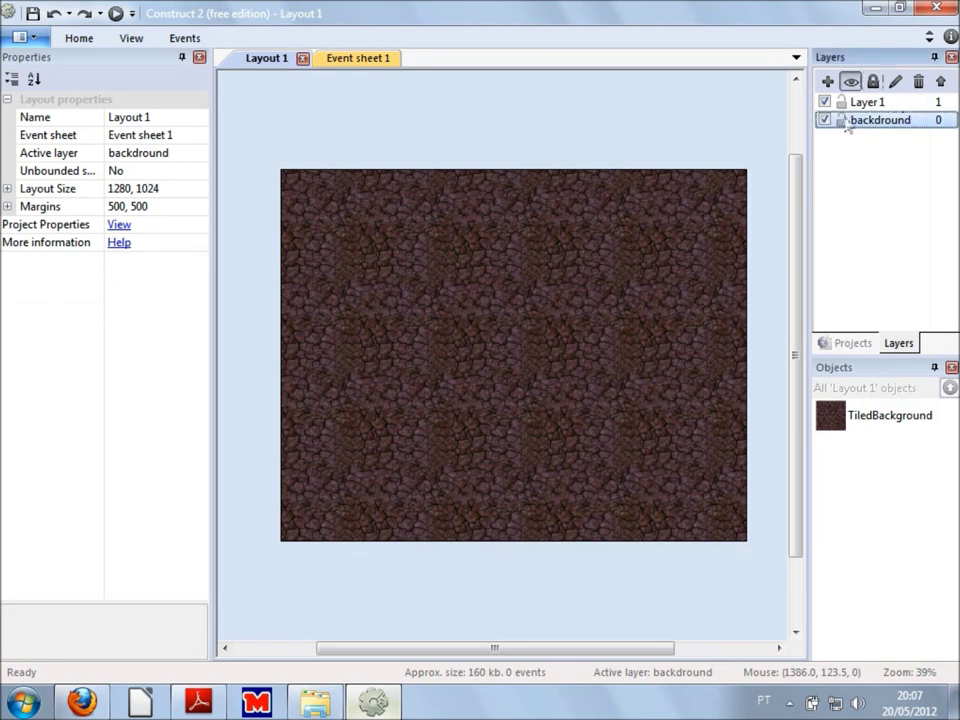
{"action": "left_click", "coordinate": [679, 252]}
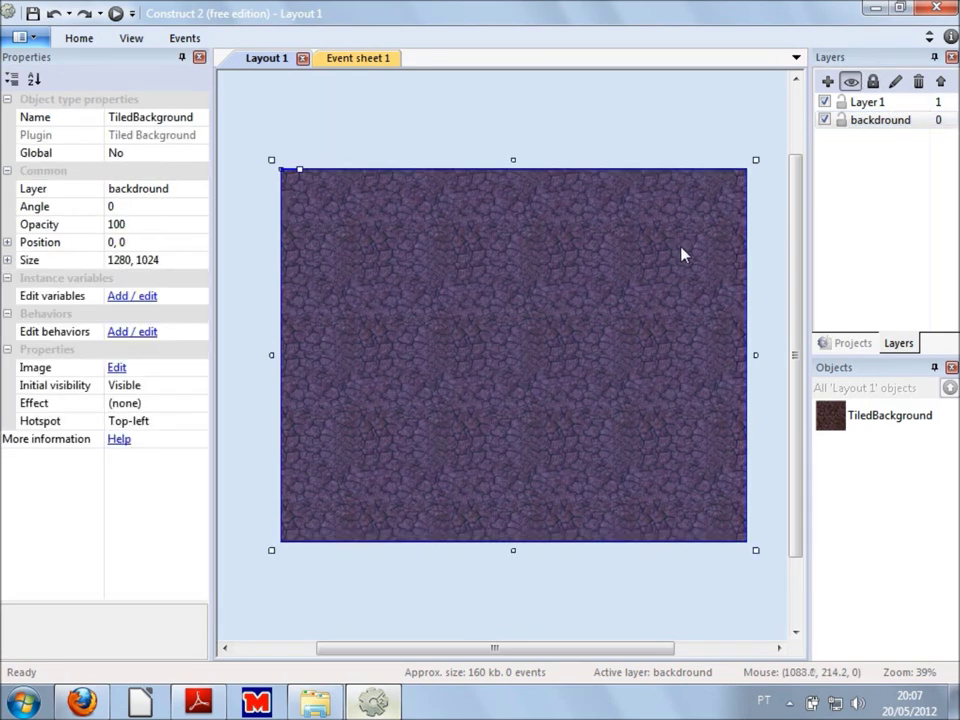
{"action": "left_click", "coordinate": [842, 121]}
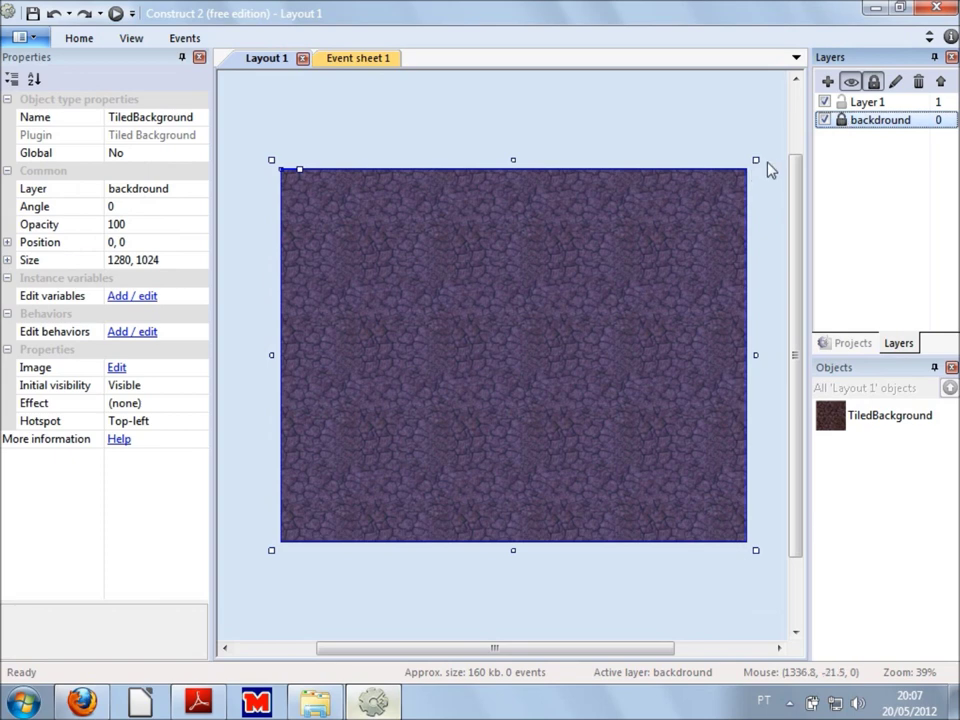
{"action": "left_click", "coordinate": [771, 168]}
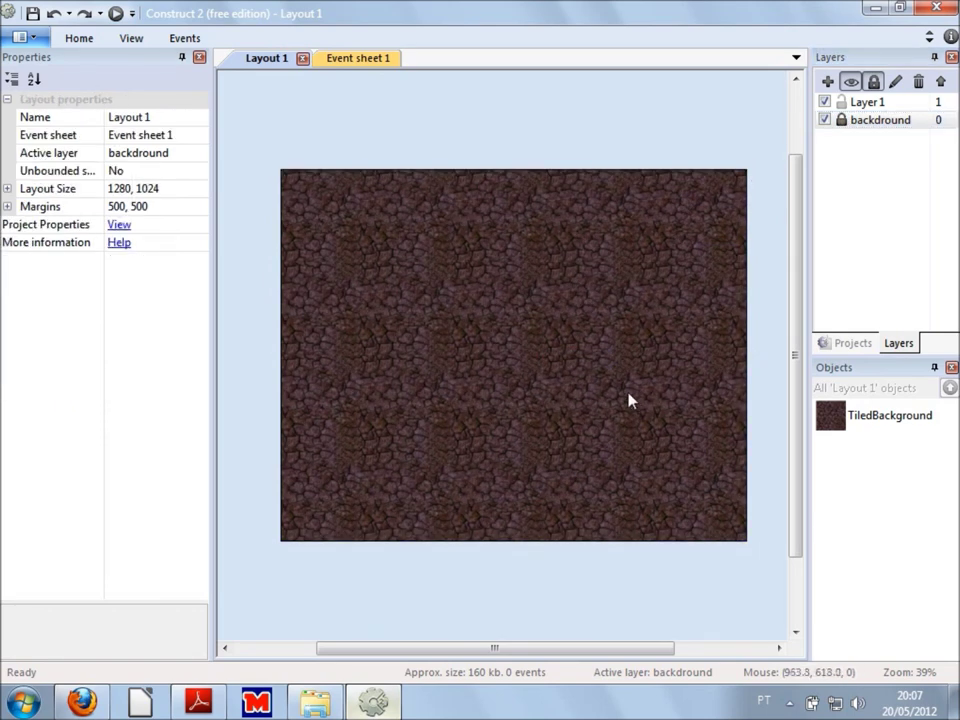
{"action": "left_click", "coordinate": [862, 103]}
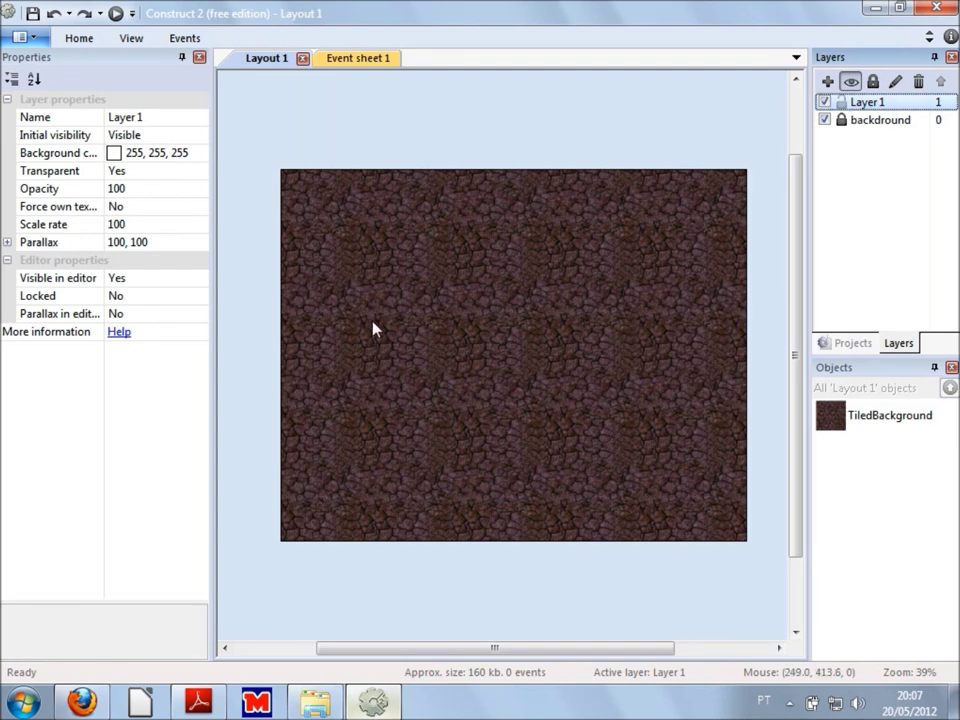
{"action": "left_click", "coordinate": [910, 121]}
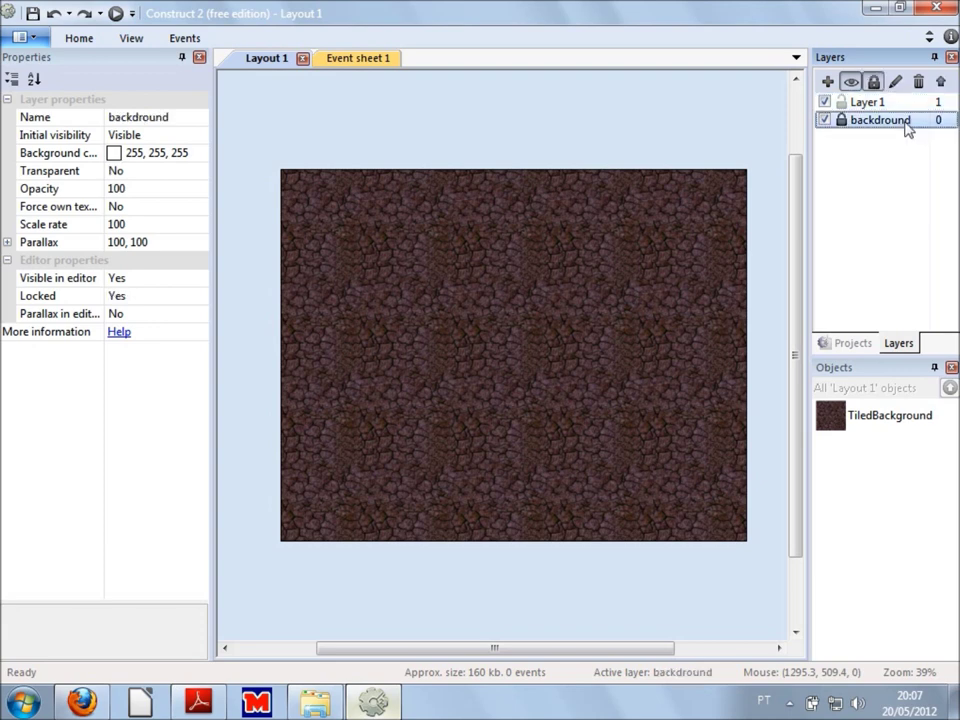
{"action": "left_click", "coordinate": [690, 455]}
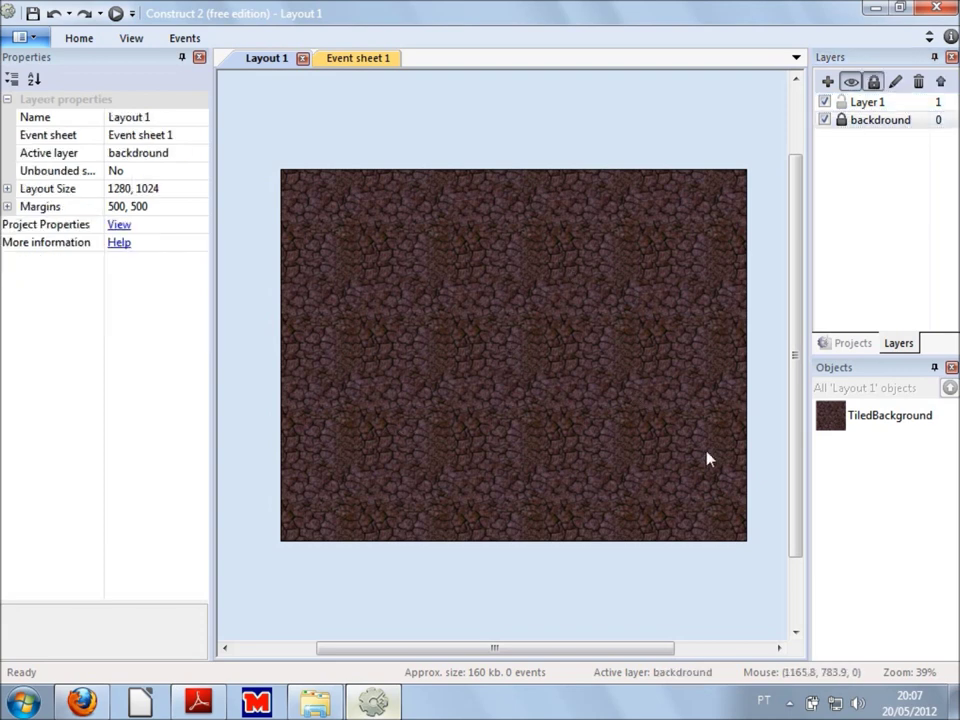
- Insert a Sprite object on Layer 1 in the upper-left part of the layout, at about 327, 297
{"action": "left_click", "coordinate": [895, 105]}
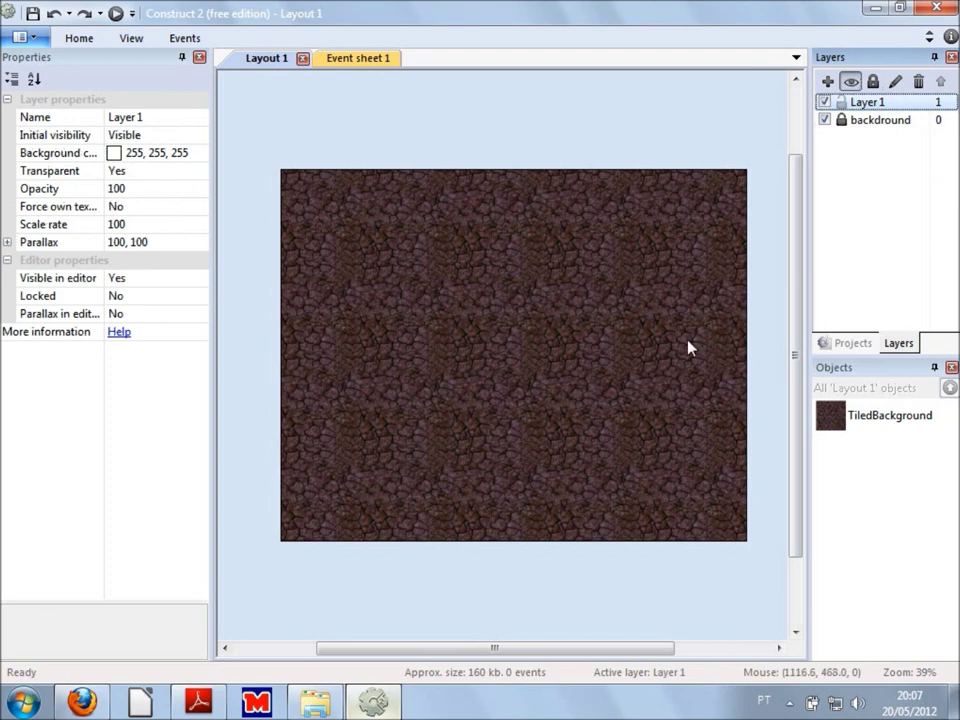
{"action": "double_click", "coordinate": [415, 348]}
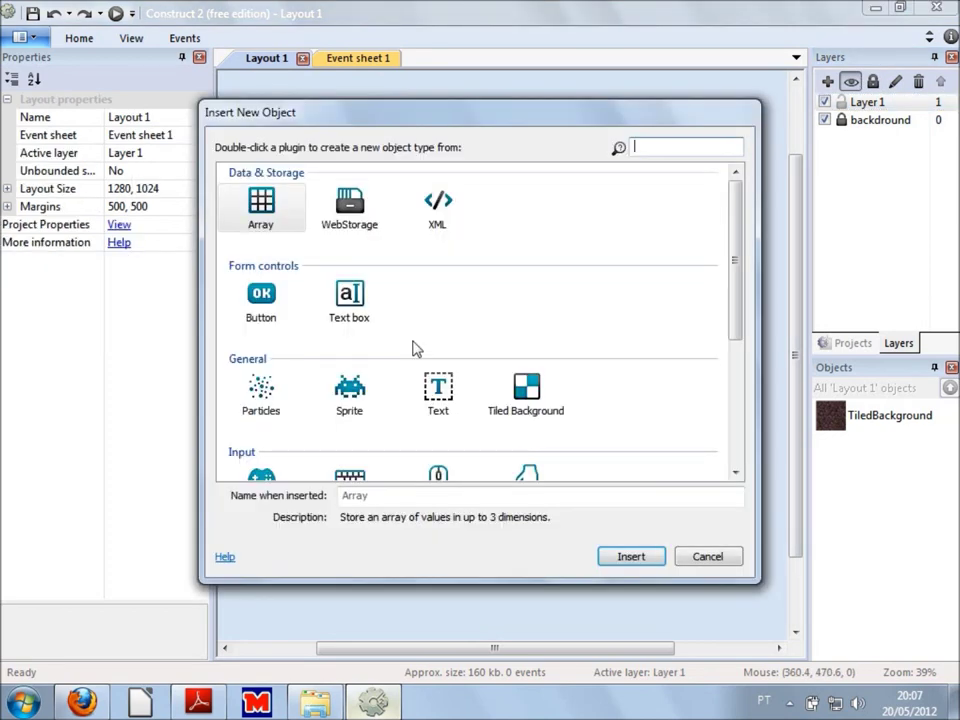
{"action": "left_click", "coordinate": [358, 400]}
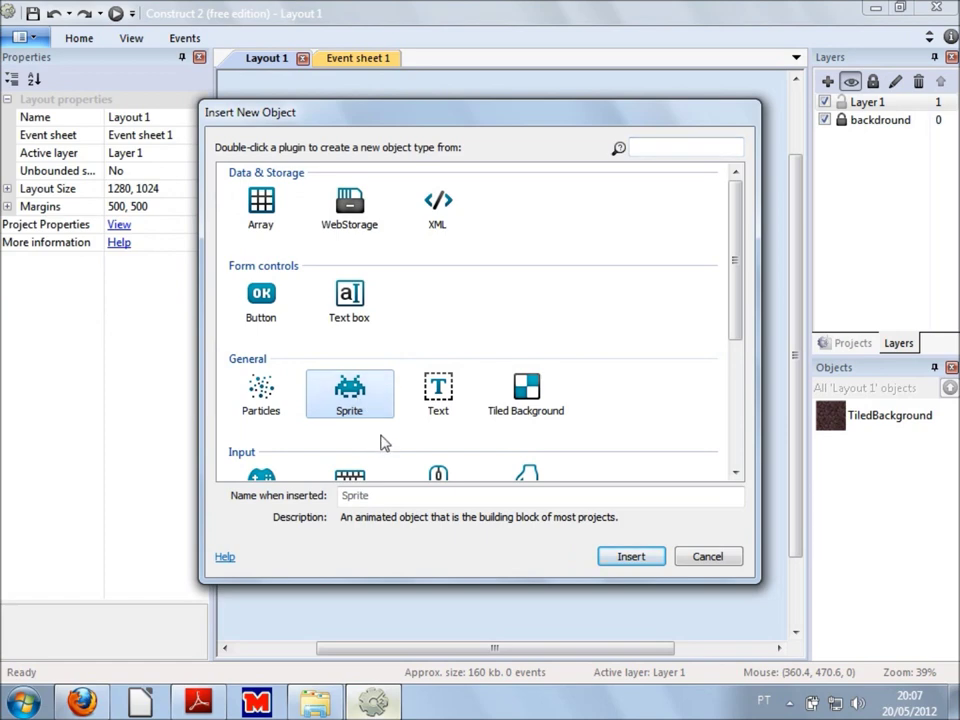
{"action": "left_click", "coordinate": [634, 560]}
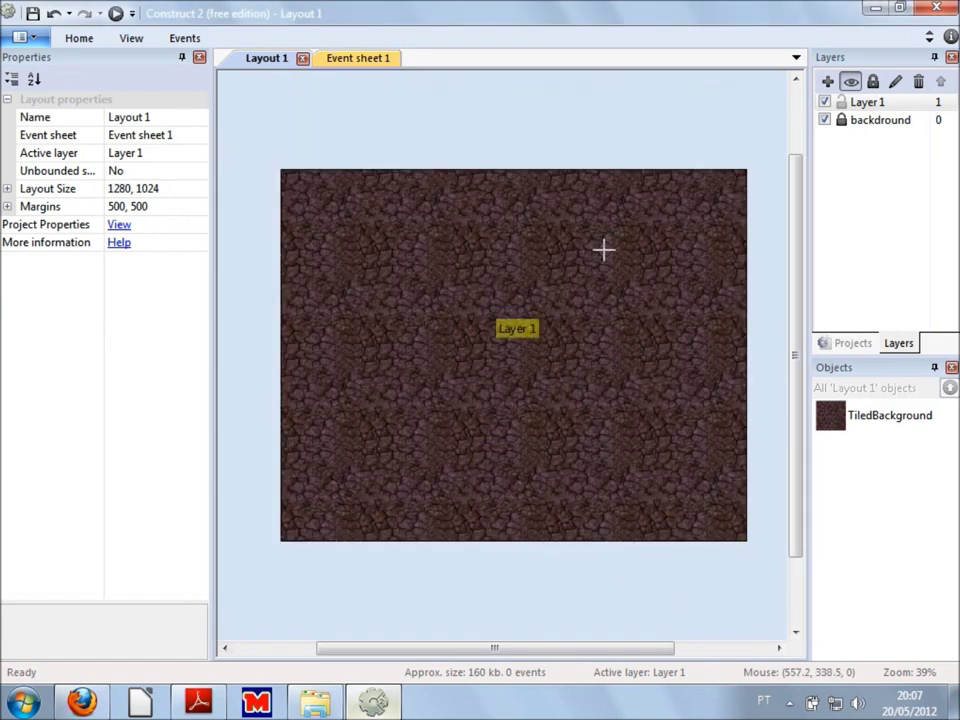
{"action": "left_click", "coordinate": [357, 284]}
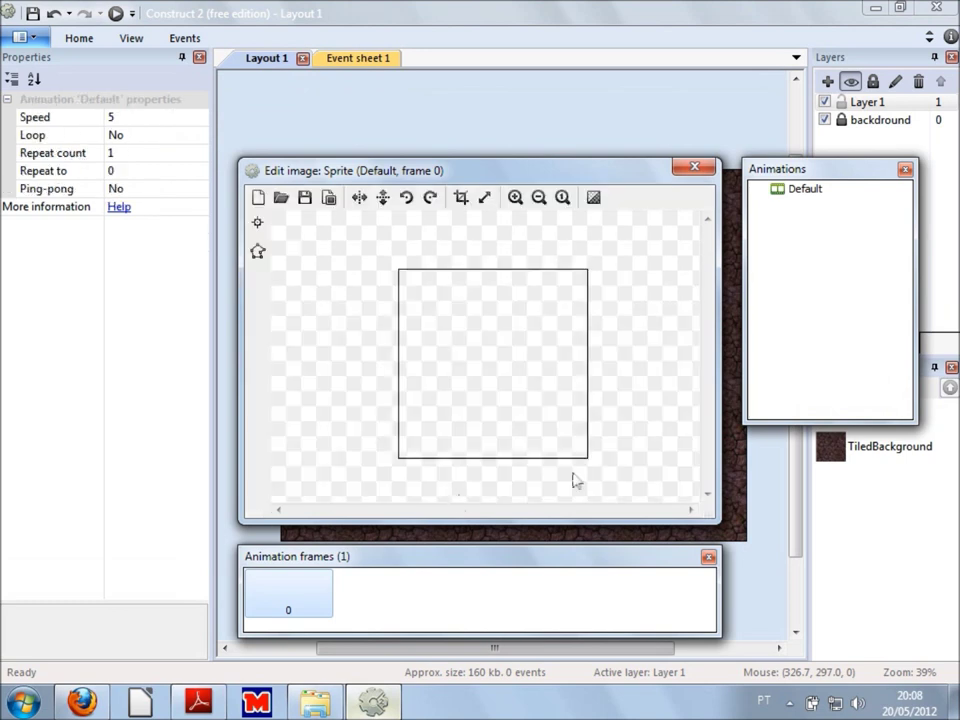
- Load the player image into the sprite's default animation frame and close the image editor
{"action": "left_click", "coordinate": [282, 203]}
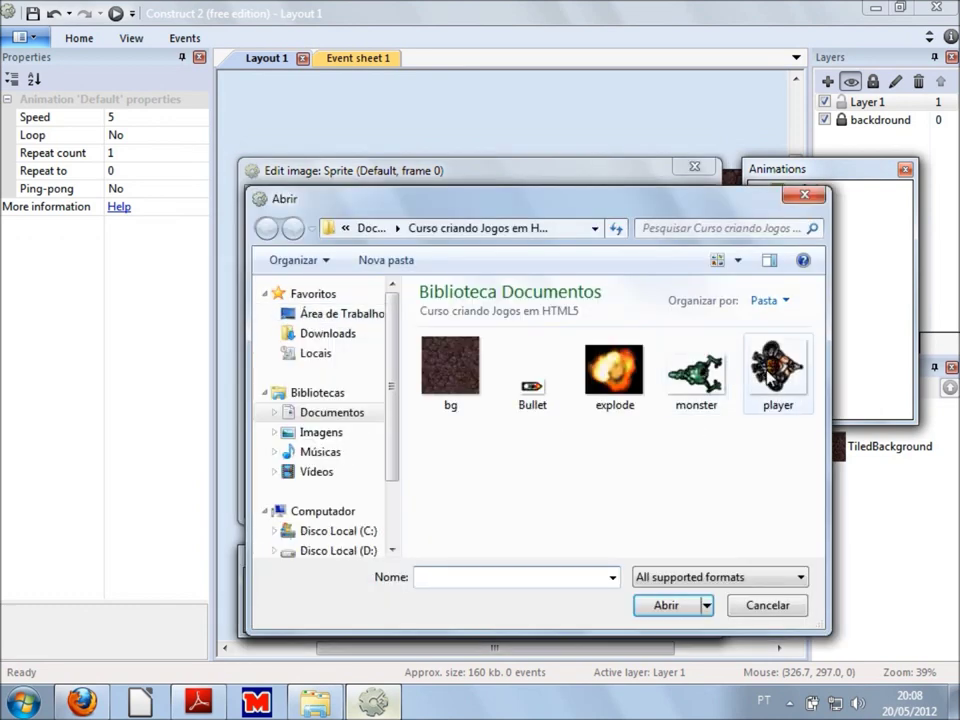
{"action": "left_click", "coordinate": [776, 370]}
{"action": "left_click", "coordinate": [664, 604]}
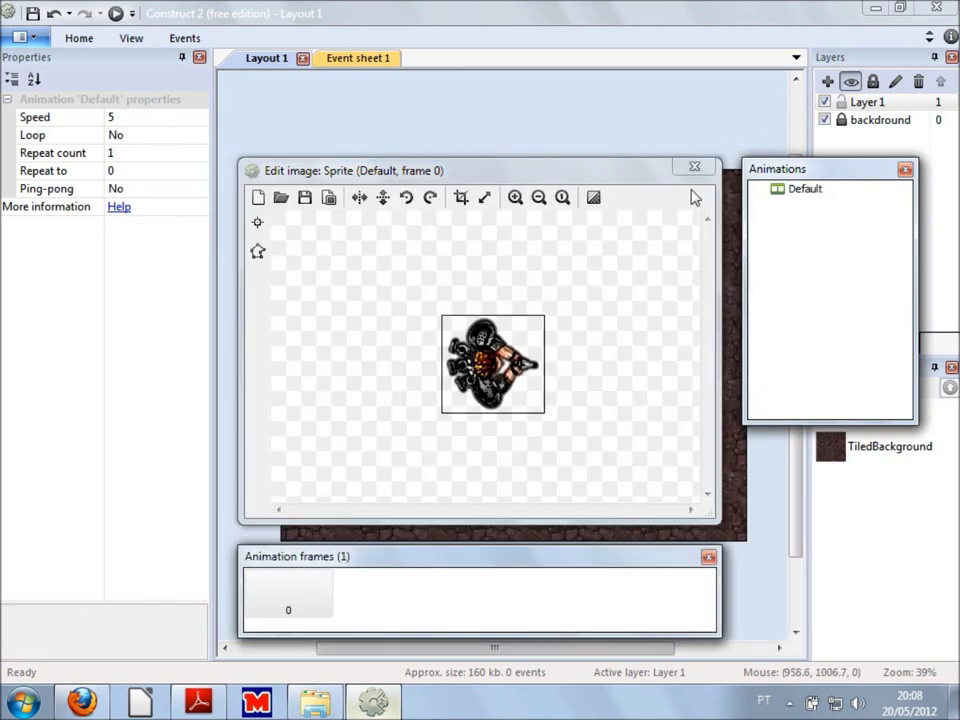
{"action": "left_click", "coordinate": [695, 167]}
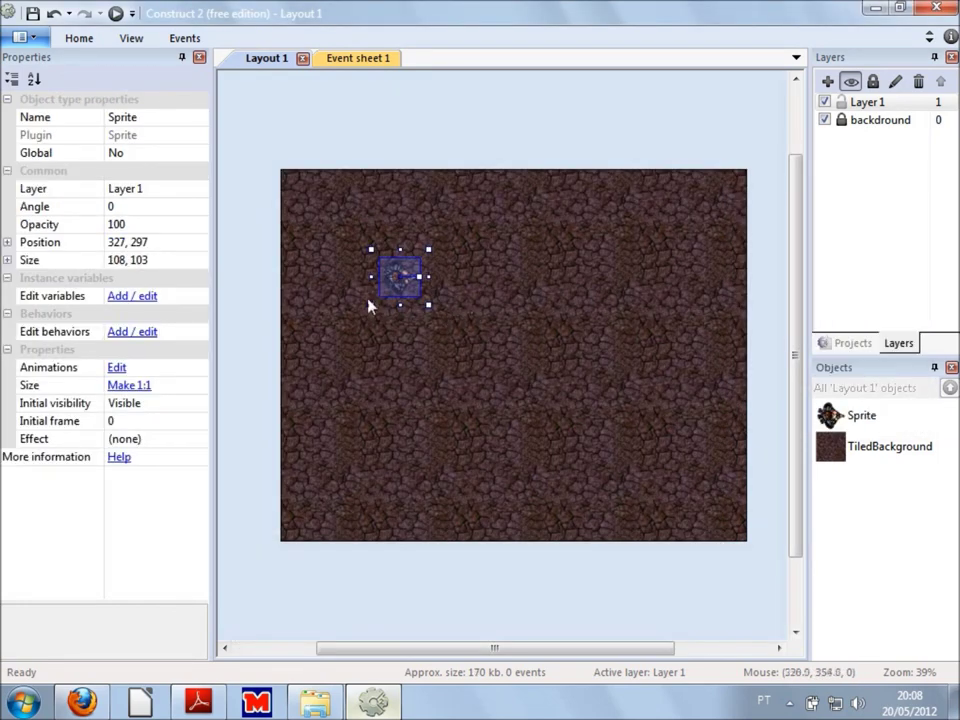
- Examine the player sprite up close on the layout and deselect it
{"action": "scroll", "coordinate": [370, 308], "scroll_direction": "up", "scroll_amount": 5, "text": "ctrl"}
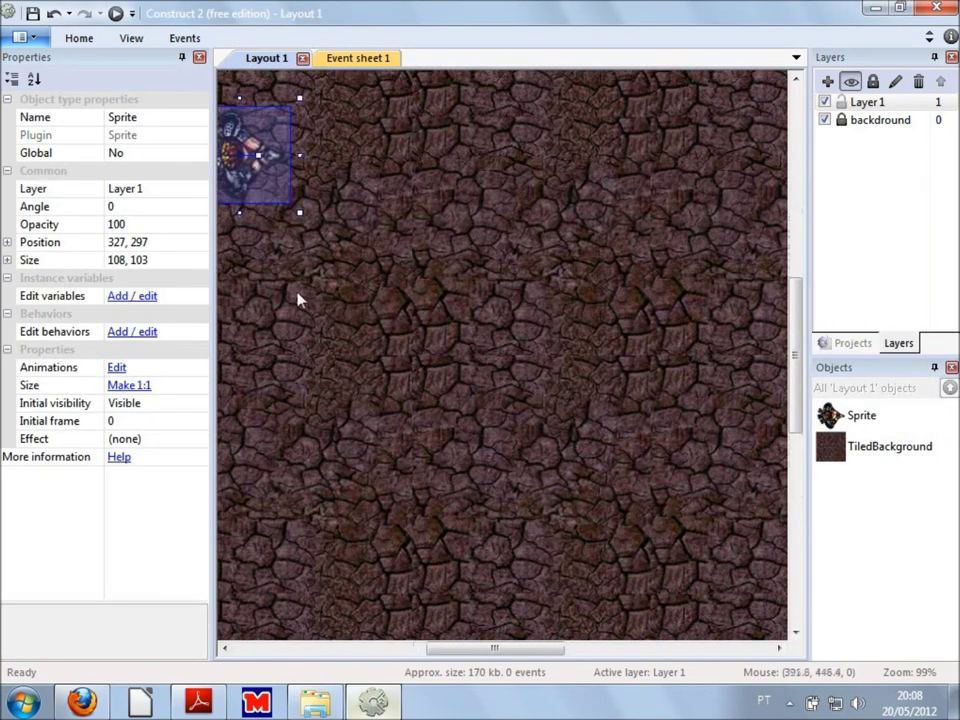
{"action": "scroll", "coordinate": [297, 298], "scroll_direction": "down", "scroll_amount": 1}
{"action": "scroll", "coordinate": [300, 300], "scroll_direction": "up", "scroll_amount": 3}
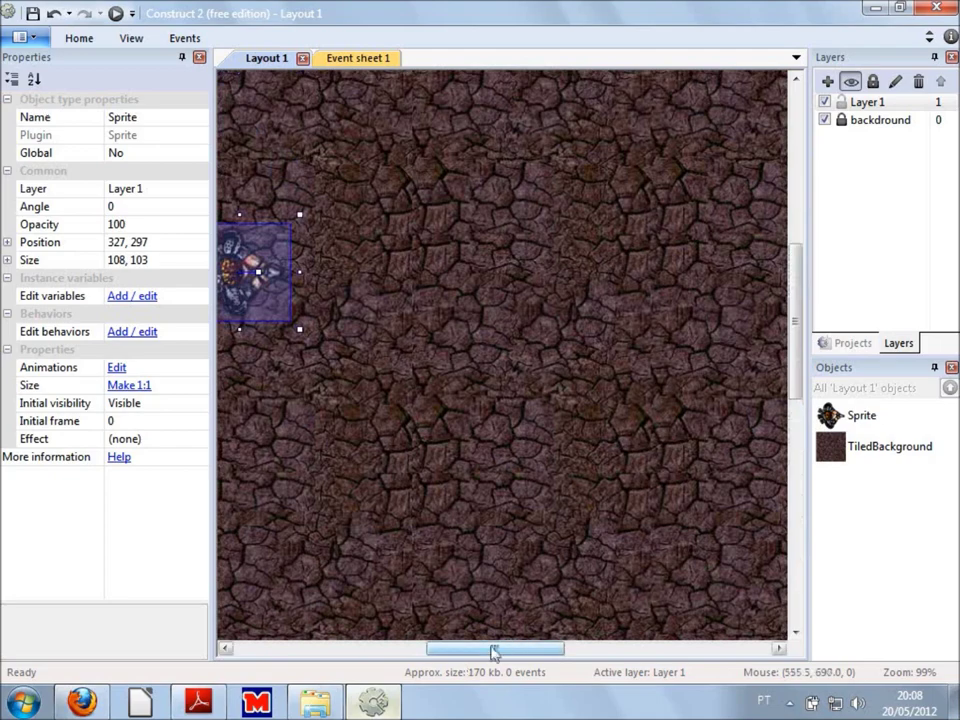
{"action": "left_click_drag", "start_coordinate": [493, 652], "coordinate": [463, 647]}
{"action": "scroll", "coordinate": [535, 295], "scroll_direction": "up", "scroll_amount": 3, "text": "ctrl"}
{"action": "left_click", "coordinate": [535, 293]}
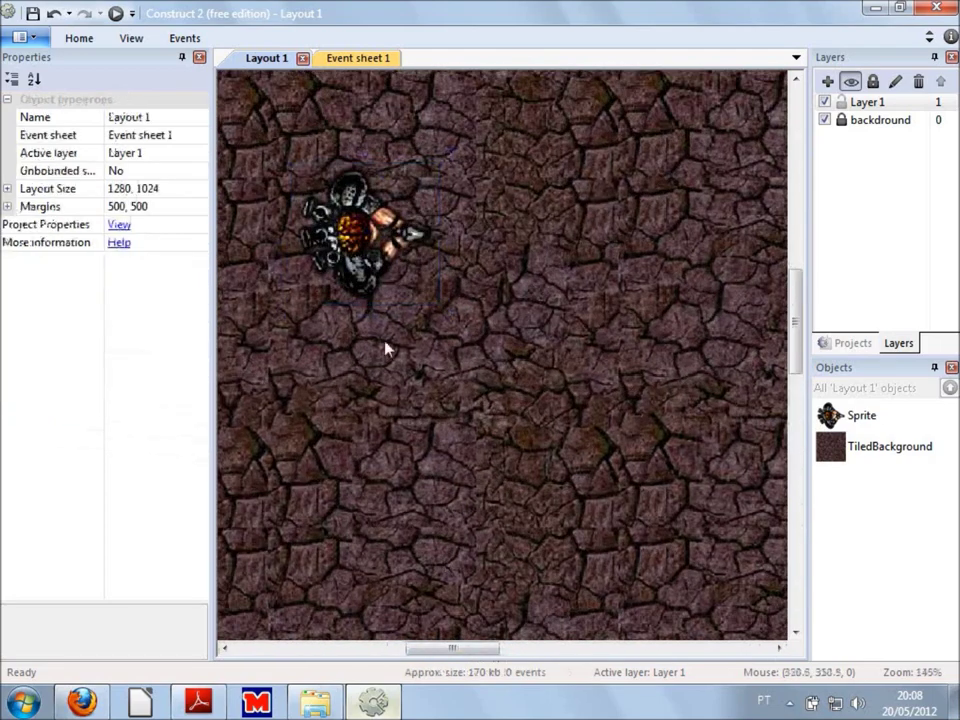
- Insert a second Sprite object on Layer 1 to the right of the player, at about 691, 357
{"action": "double_click", "coordinate": [355, 232]}
{"action": "left_click", "coordinate": [692, 166]}
{"action": "scroll", "coordinate": [527, 292], "scroll_direction": "down", "scroll_amount": 5, "text": "ctrl"}
{"action": "double_click", "coordinate": [589, 321]}
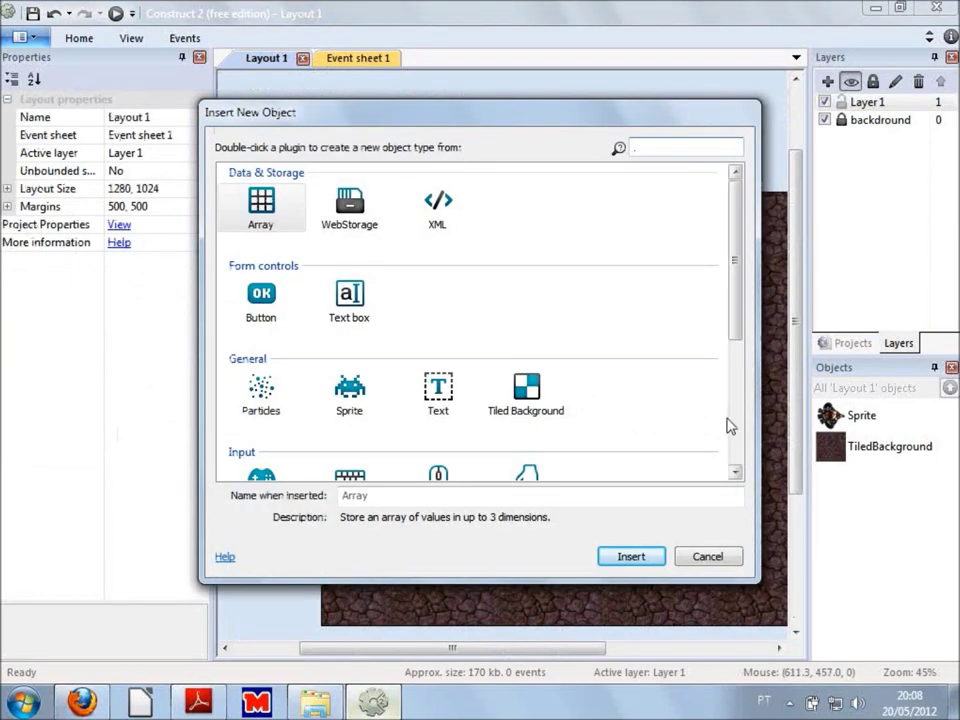
{"action": "left_click", "coordinate": [352, 404]}
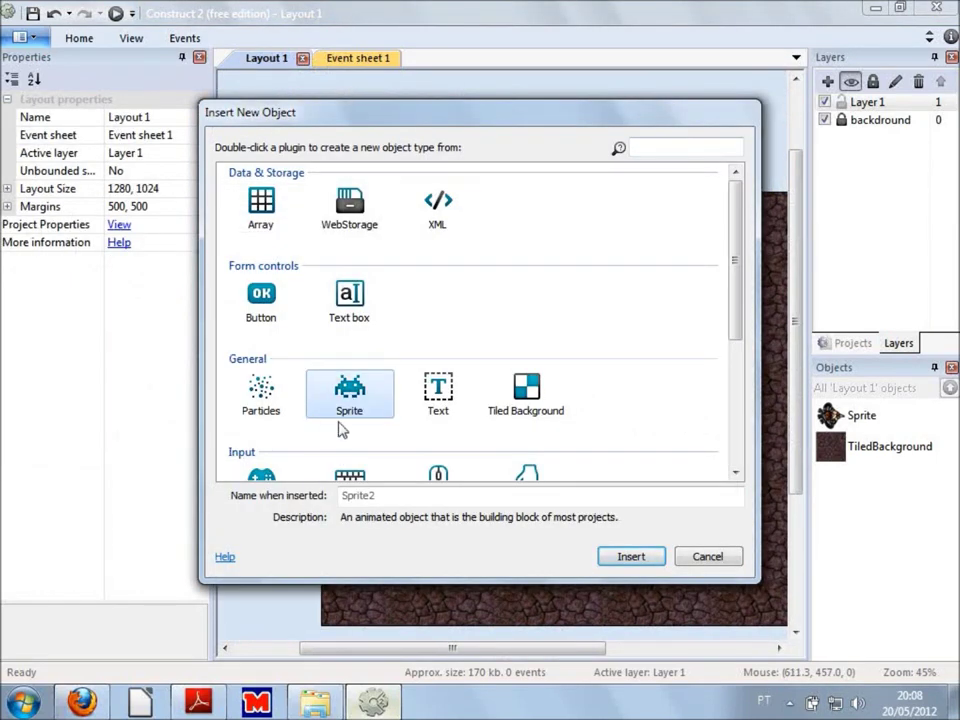
{"action": "left_click", "coordinate": [630, 556]}
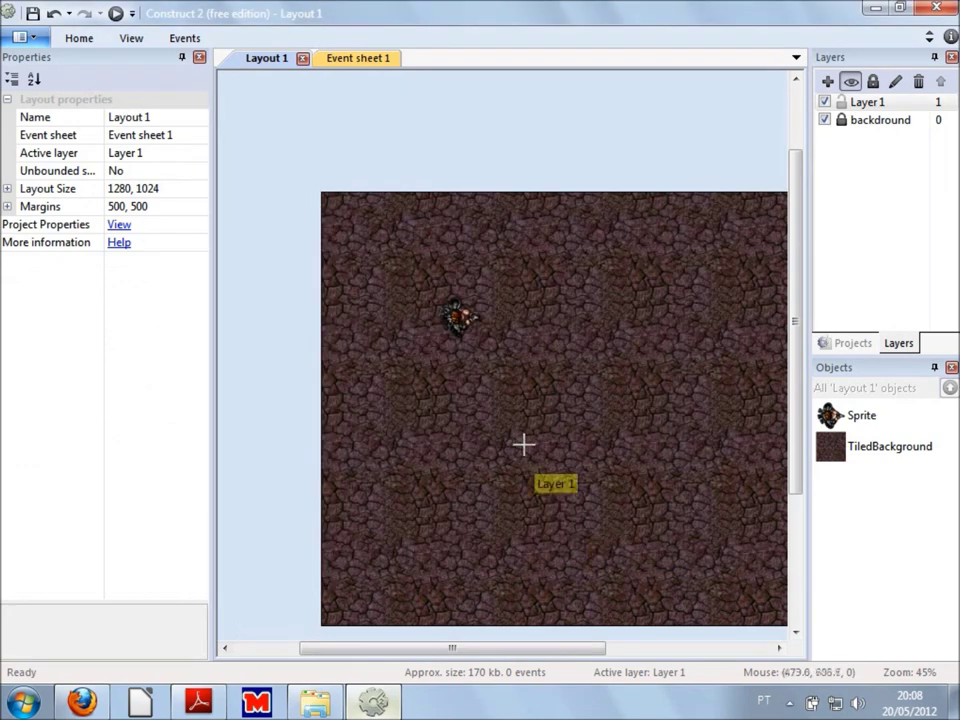
{"action": "left_click", "coordinate": [615, 349]}
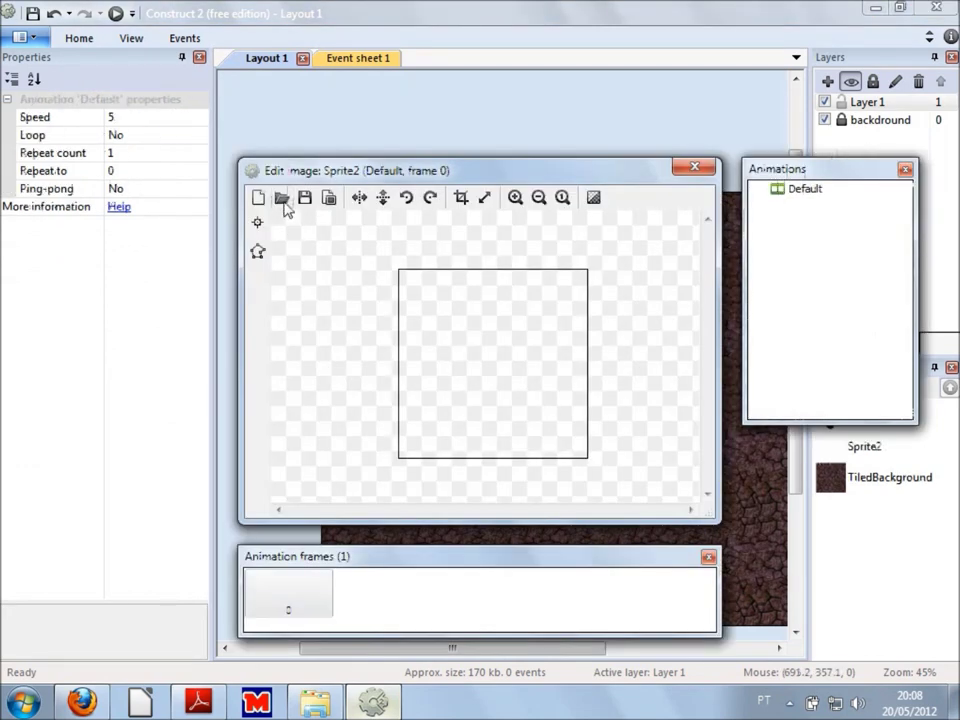
- Load the Bullet image into the new sprite's default animation frame and close the image editor
{"action": "left_click", "coordinate": [283, 200]}
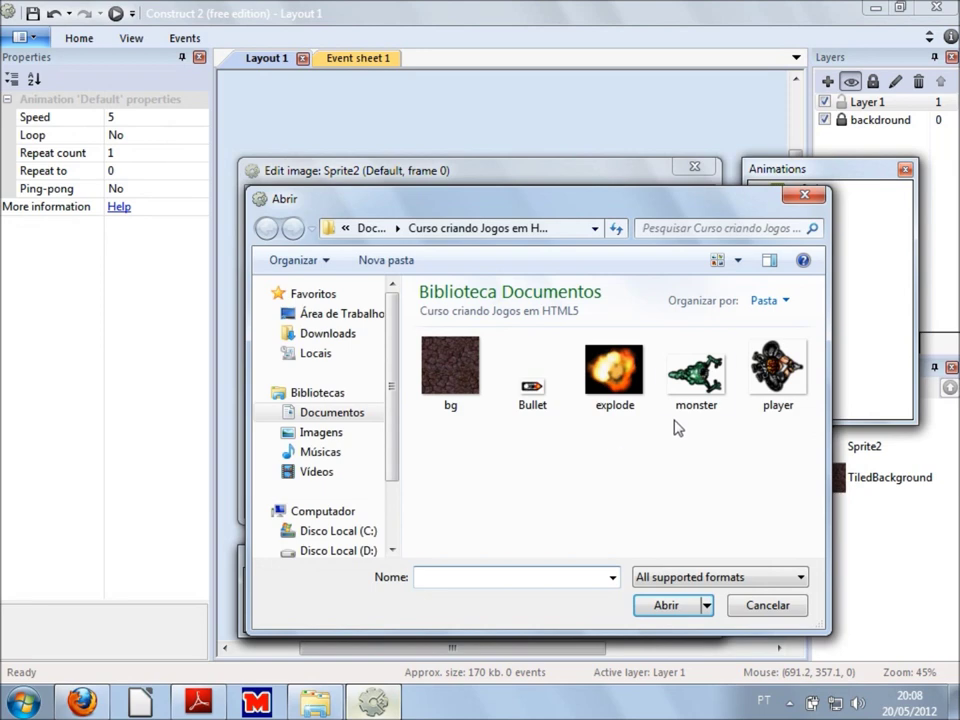
{"action": "left_click", "coordinate": [530, 388]}
{"action": "left_click", "coordinate": [666, 605]}
{"action": "left_click", "coordinate": [701, 170]}
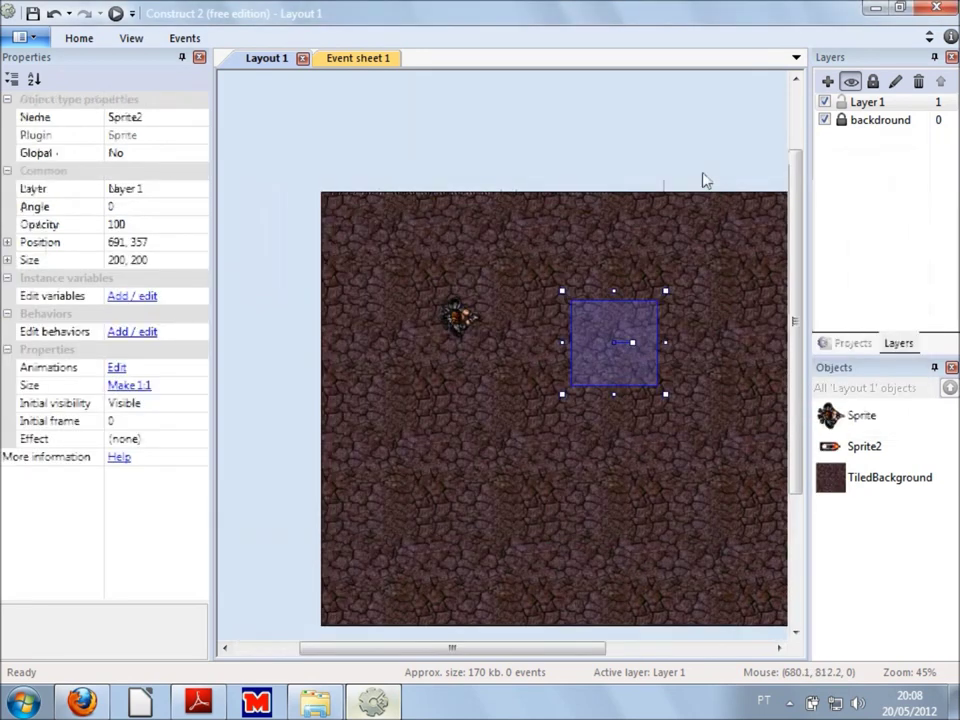
- Insert a third Sprite object on Layer 1 below the player, at about 312, 601
{"action": "double_click", "coordinate": [718, 439]}
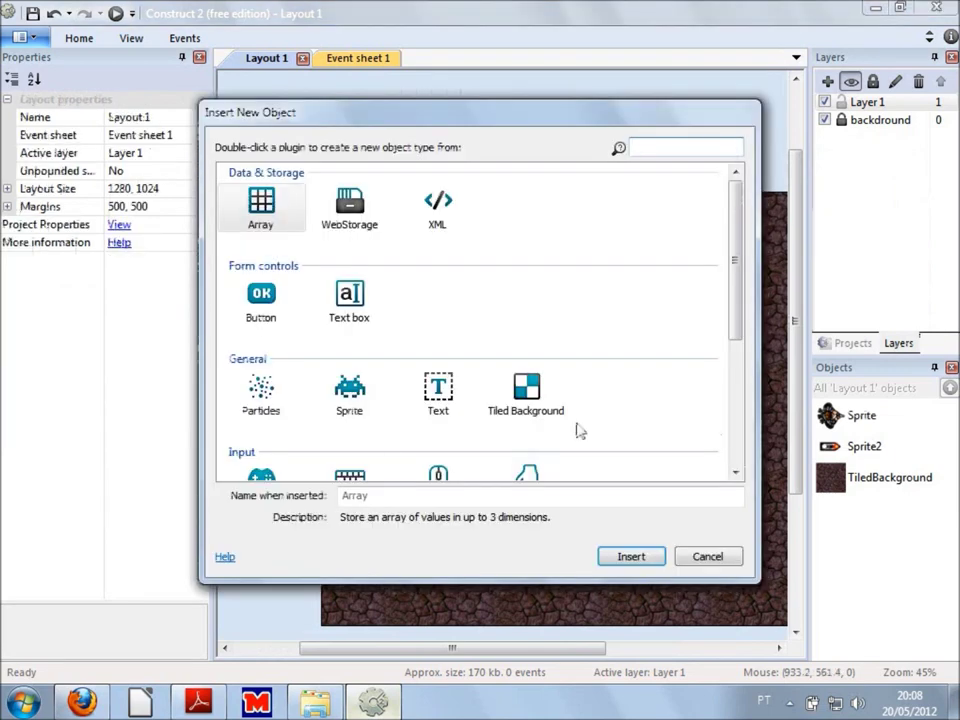
{"action": "left_click", "coordinate": [360, 418]}
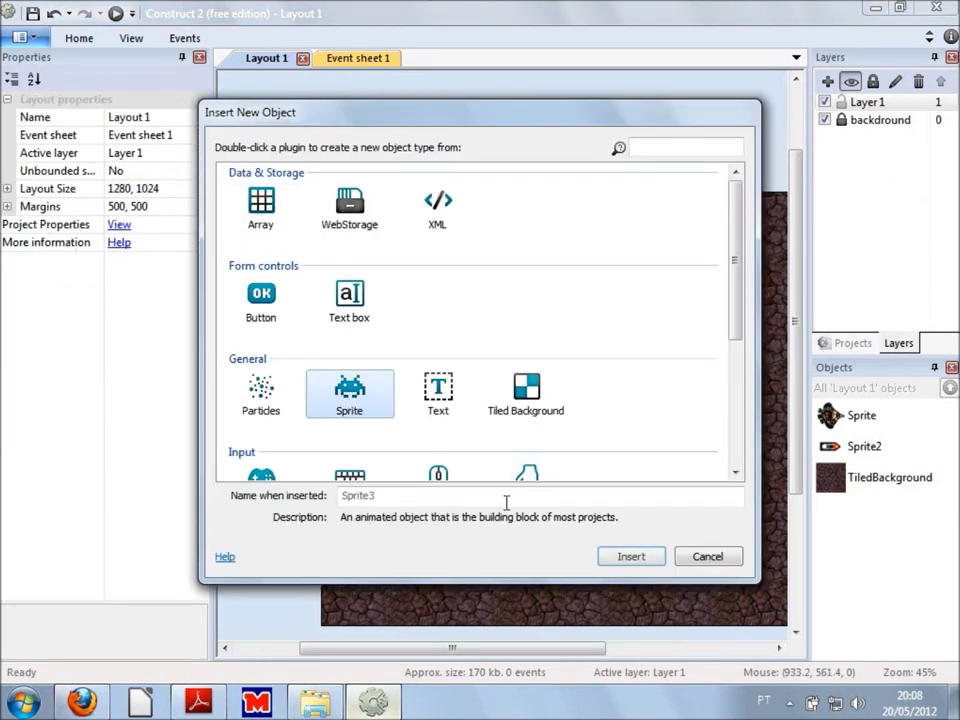
{"action": "left_click", "coordinate": [619, 557]}
{"action": "left_click", "coordinate": [454, 454]}
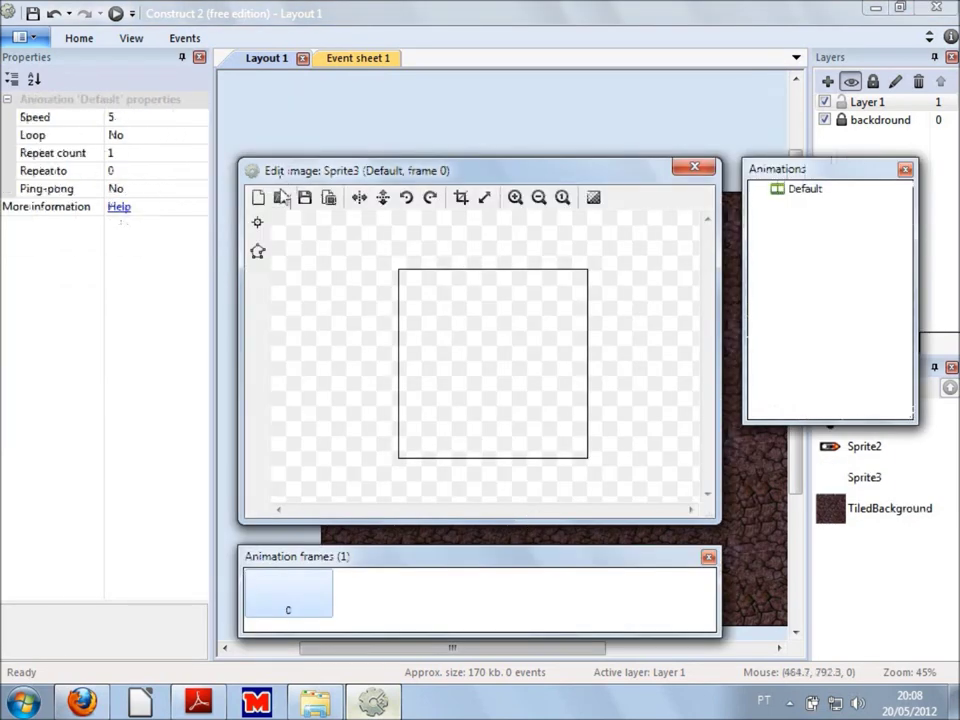
- Load the monster image into the third sprite's default animation frame and close the image editor
{"action": "key", "text": "ctrl+o"}
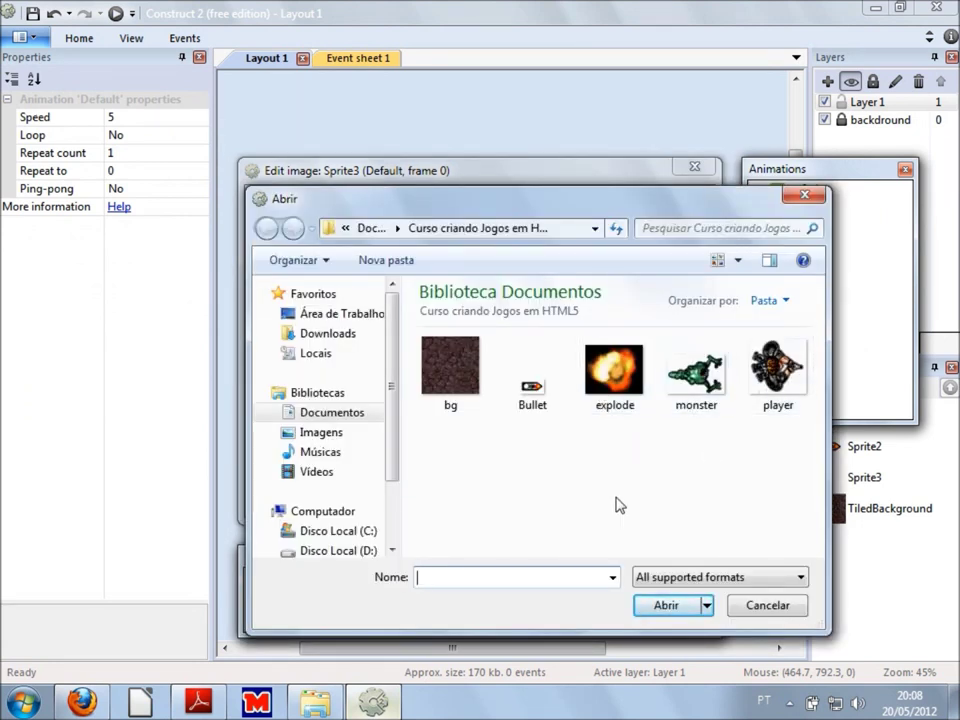
{"action": "left_click", "coordinate": [699, 388]}
{"action": "left_click", "coordinate": [662, 614]}
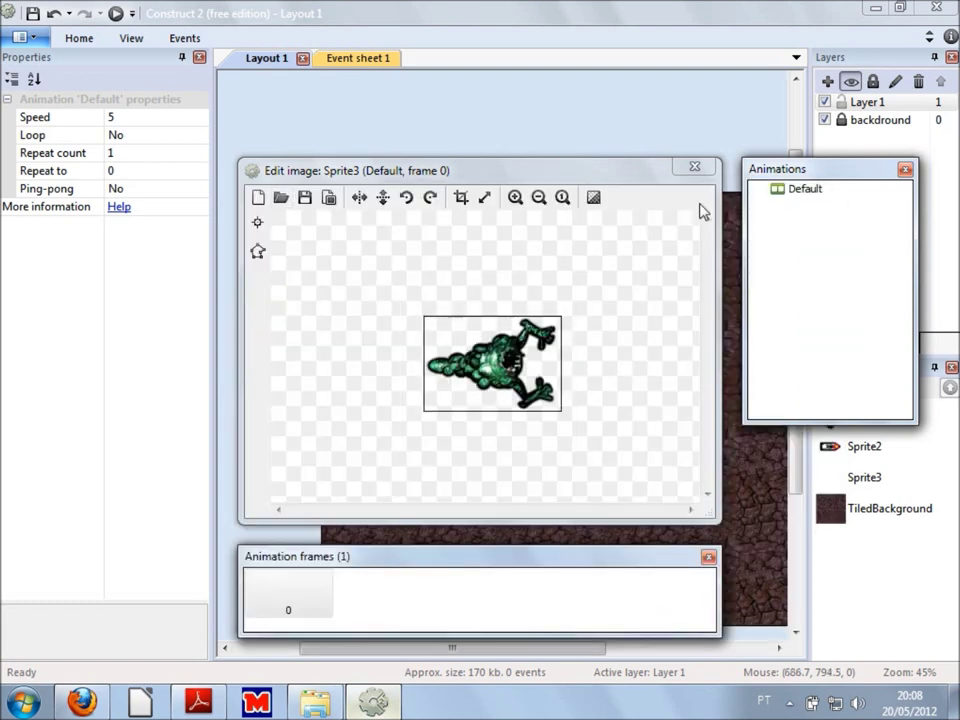
{"action": "left_click", "coordinate": [697, 172]}
- Insert a fourth Sprite object on Layer 1, lower right of the monster, at about 631, 737
{"action": "double_click", "coordinate": [600, 465]}
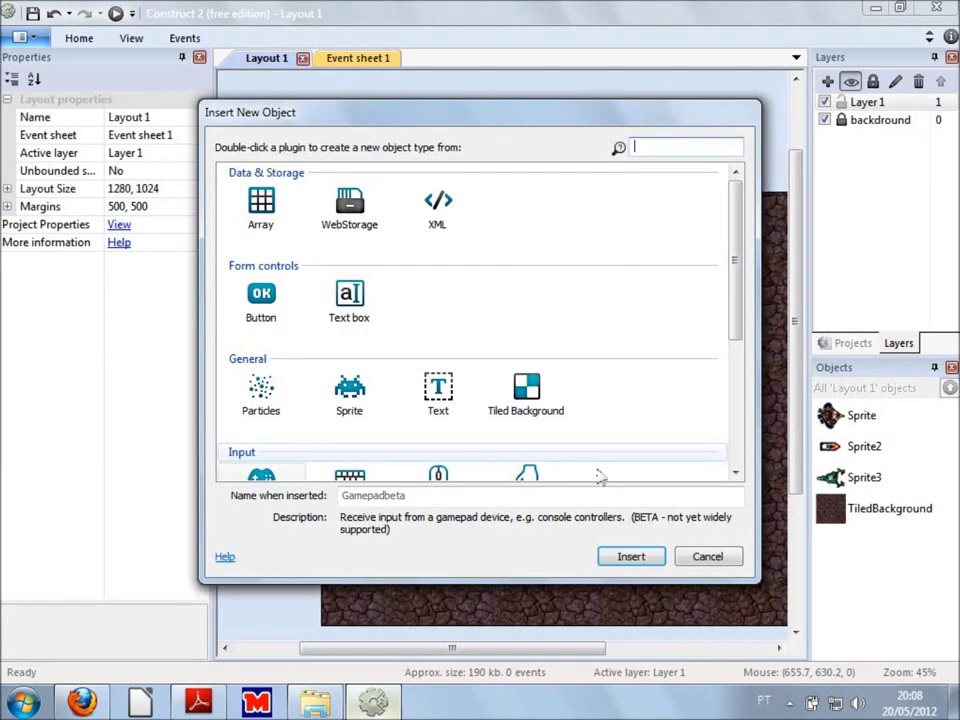
{"action": "left_click", "coordinate": [386, 411]}
{"action": "left_click", "coordinate": [630, 556]}
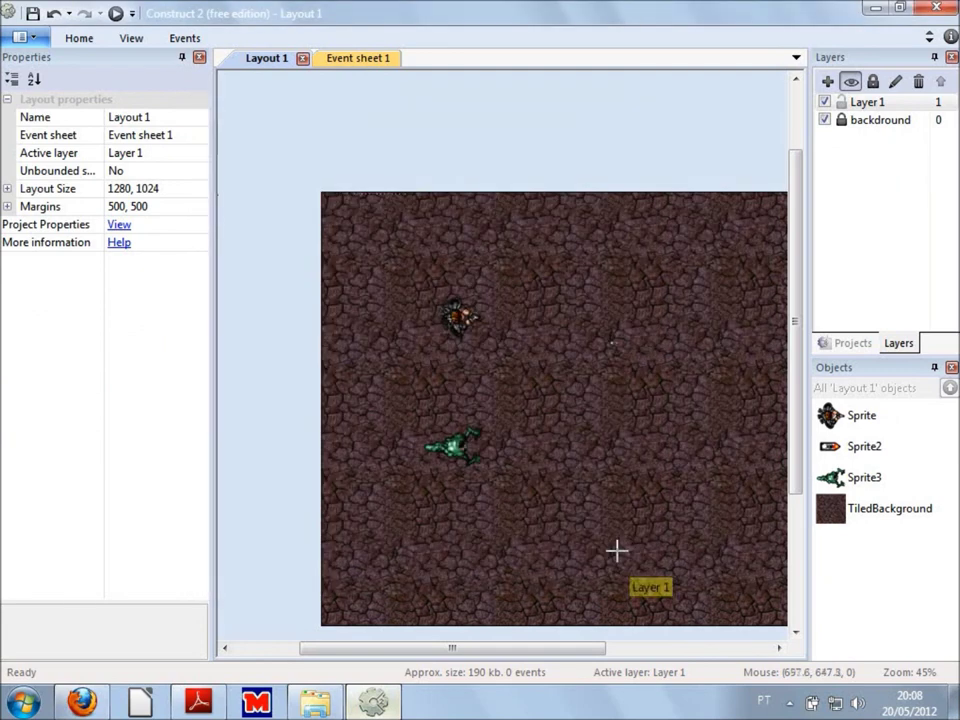
{"action": "left_click", "coordinate": [590, 508]}
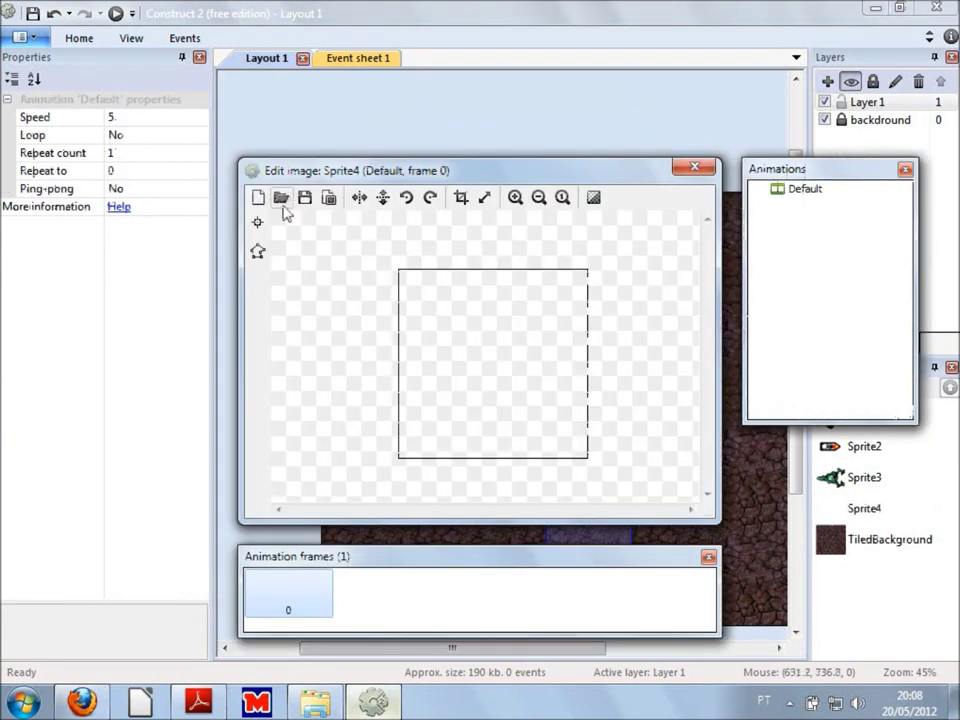
- Load the explode image into the fourth sprite's default animation frame, close the image editor and deselect the sprite
{"action": "left_click", "coordinate": [281, 199]}
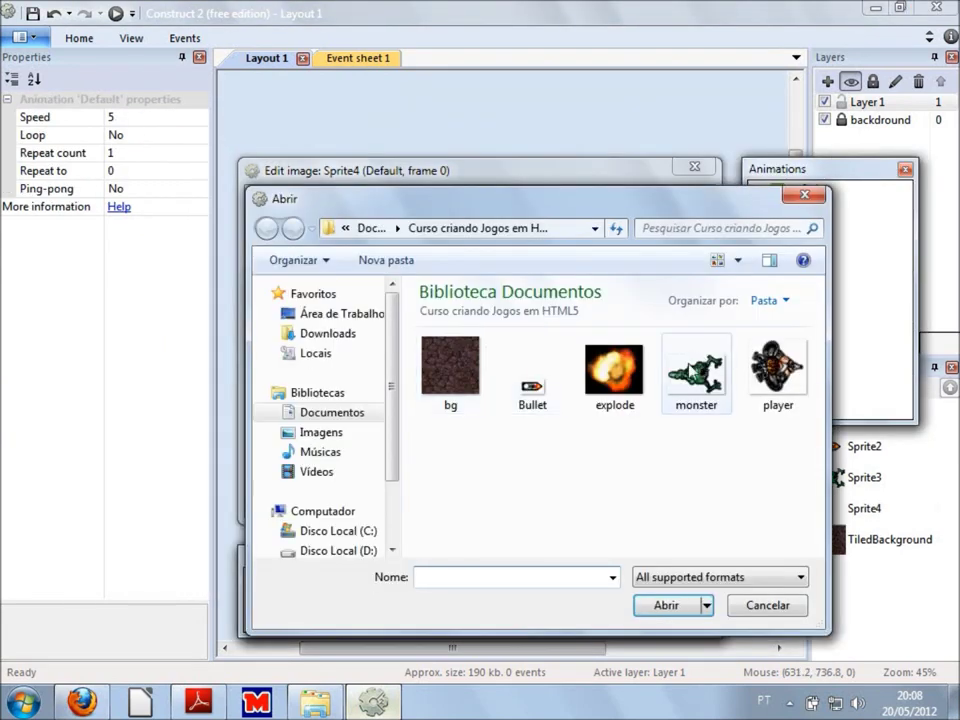
{"action": "left_click", "coordinate": [615, 405]}
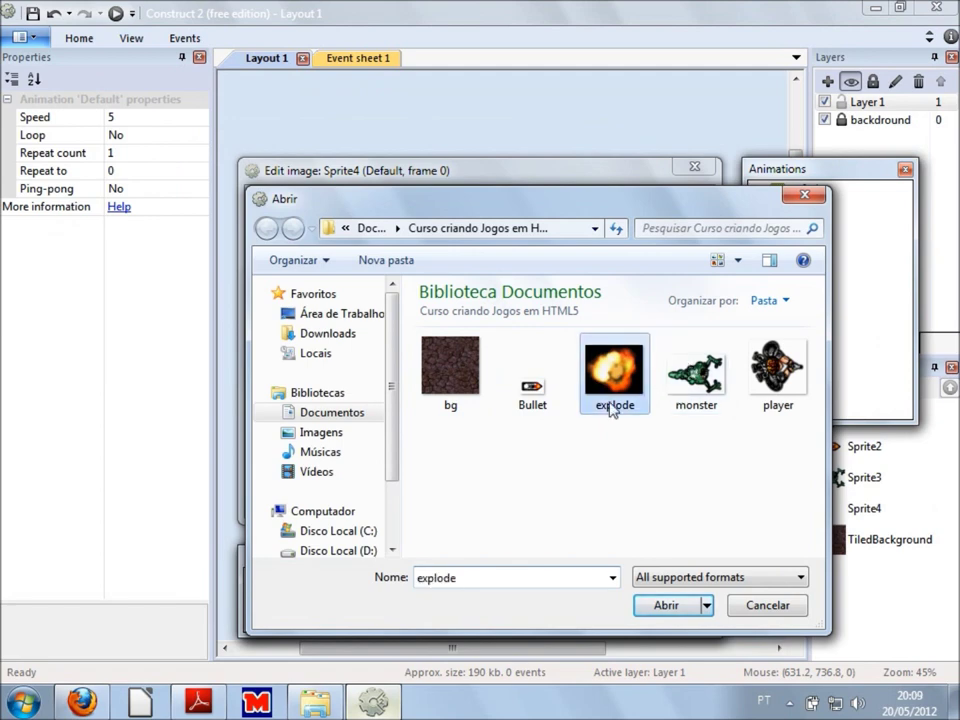
{"action": "left_click", "coordinate": [662, 604]}
{"action": "left_click", "coordinate": [693, 167]}
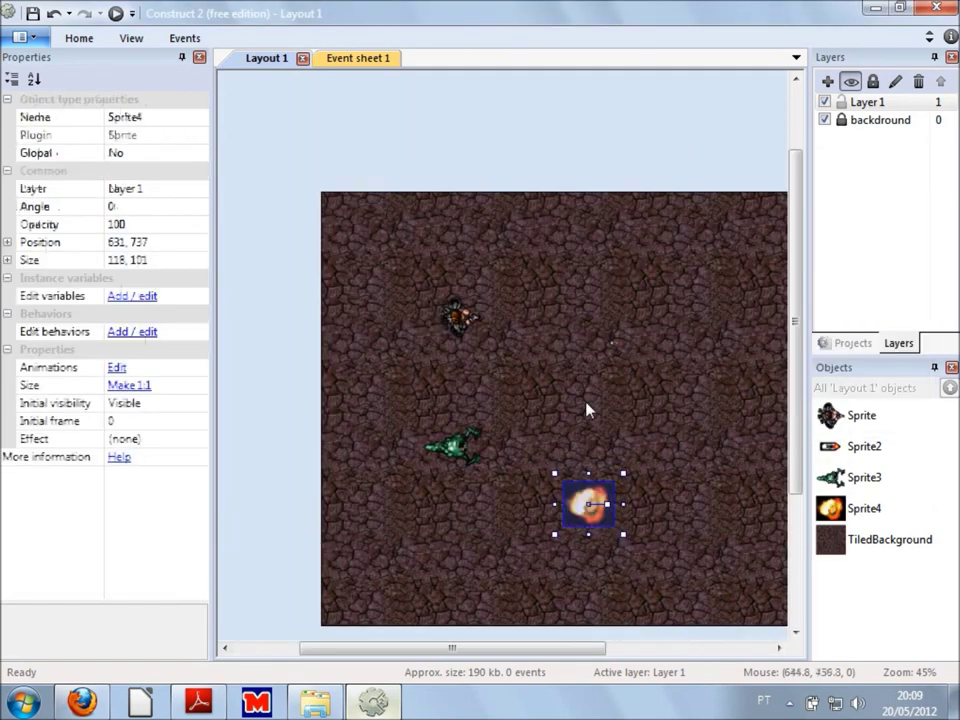
{"action": "left_click", "coordinate": [559, 568]}
- Examine the tiled background and the four sprites by selecting each object in turn, checking its name and location on the layout
{"action": "scroll", "coordinate": [605, 420], "scroll_direction": "up", "scroll_amount": 3}
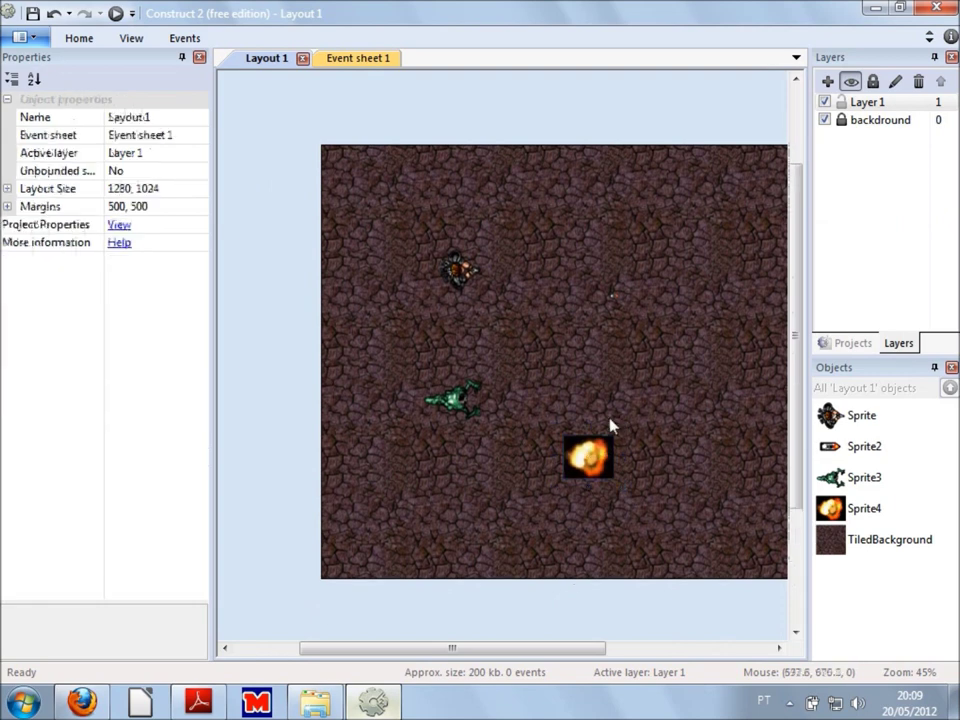
{"action": "scroll", "coordinate": [560, 445], "scroll_direction": "down", "scroll_amount": 1}
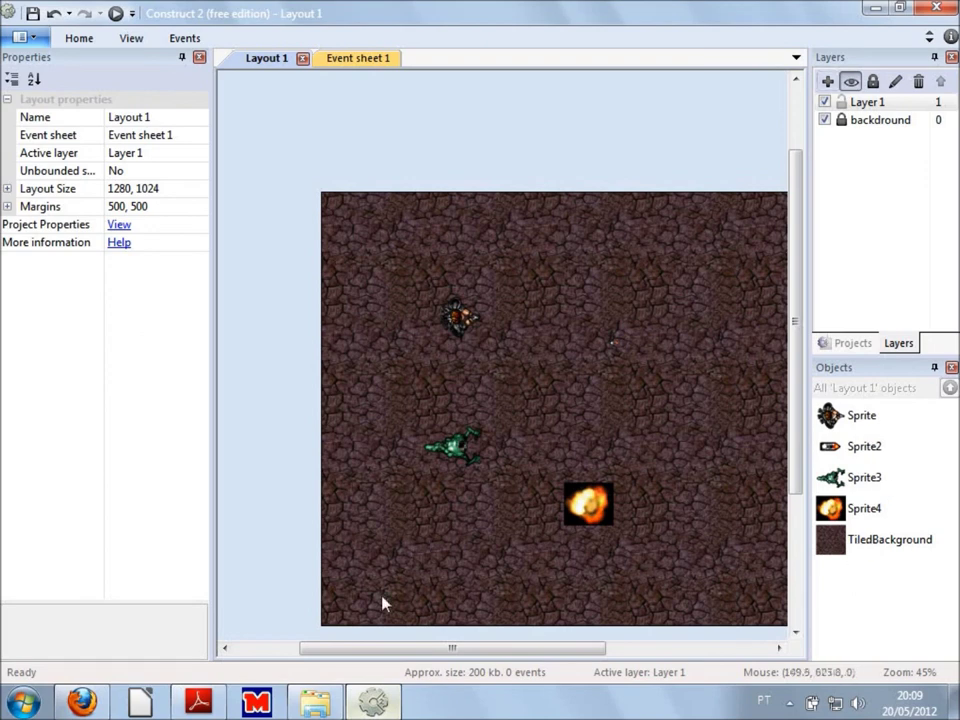
{"action": "scroll", "coordinate": [501, 538], "scroll_direction": "down", "scroll_amount": 3}
{"action": "scroll", "coordinate": [697, 514], "scroll_direction": "up", "scroll_amount": 2}
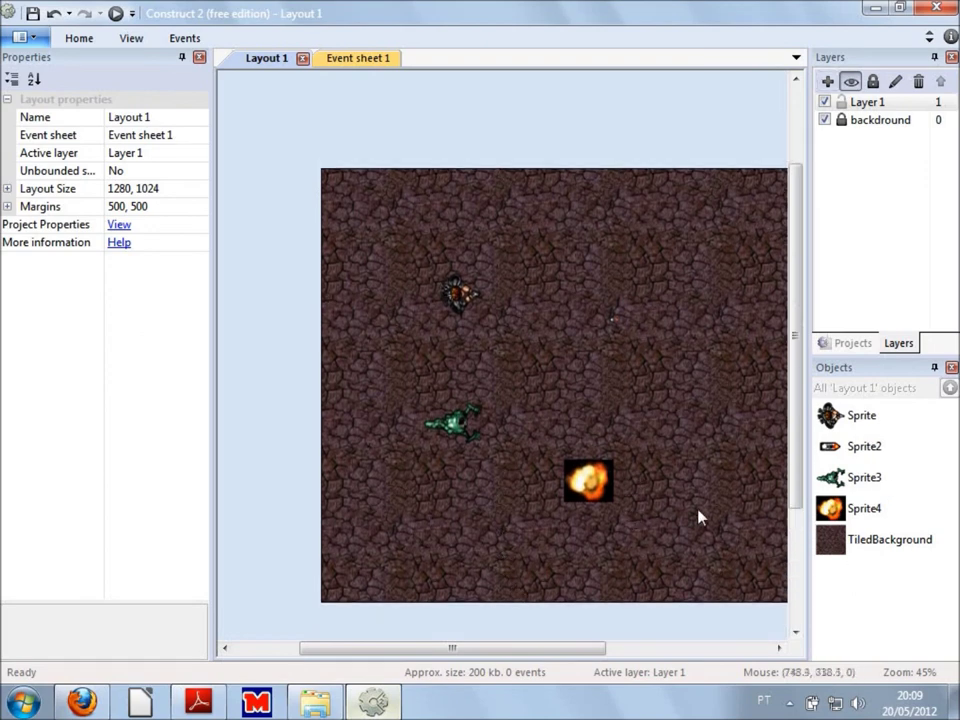
{"action": "left_click", "coordinate": [868, 550]}
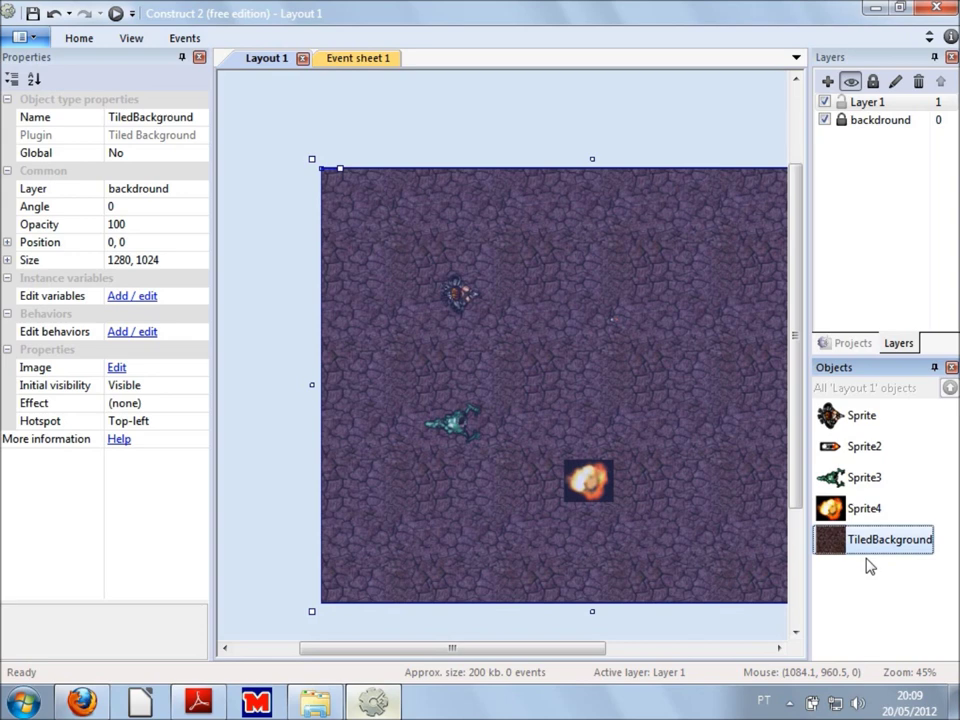
{"action": "left_click", "coordinate": [864, 510]}
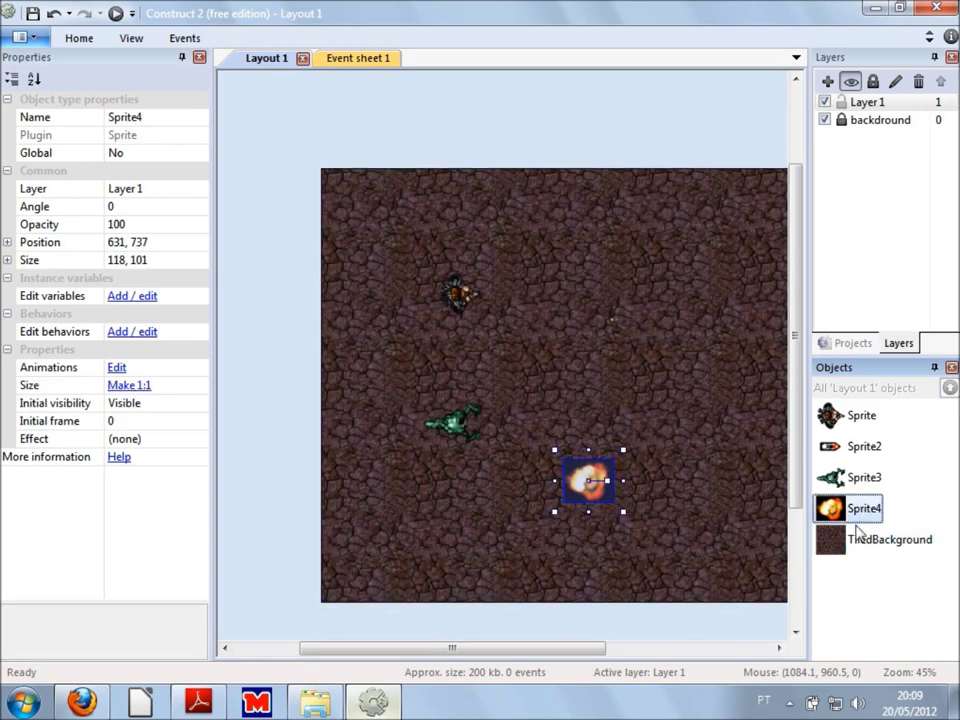
{"action": "left_click", "coordinate": [866, 482]}
{"action": "left_click", "coordinate": [877, 449]}
{"action": "left_click", "coordinate": [866, 417]}
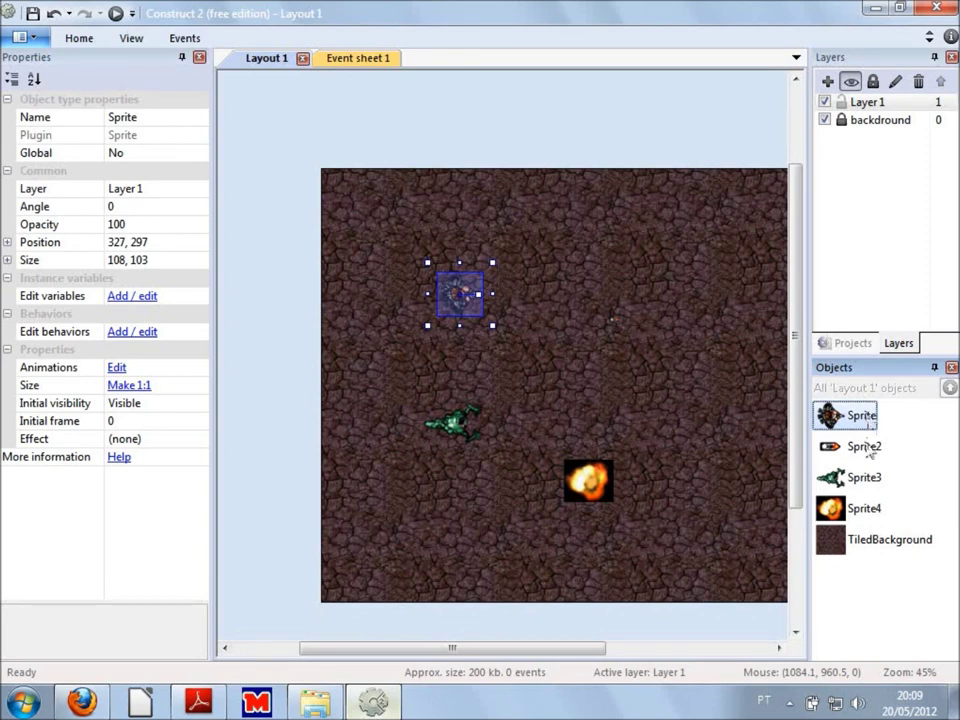
{"action": "left_click", "coordinate": [872, 447]}
{"action": "left_click", "coordinate": [868, 480]}
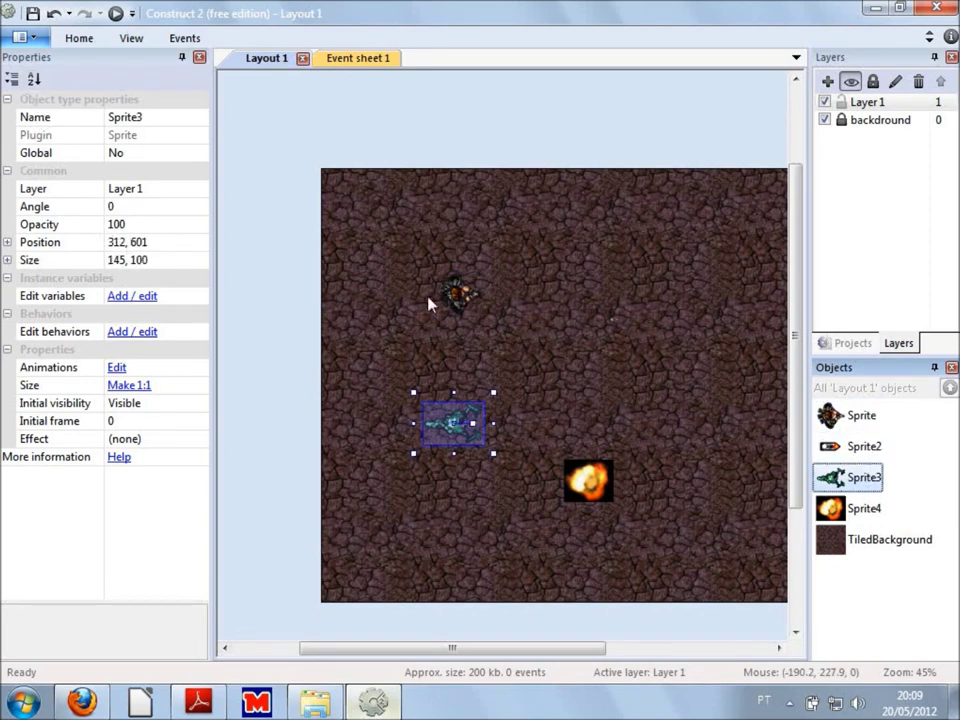
{"action": "left_click", "coordinate": [860, 446]}
{"action": "left_click", "coordinate": [864, 420]}
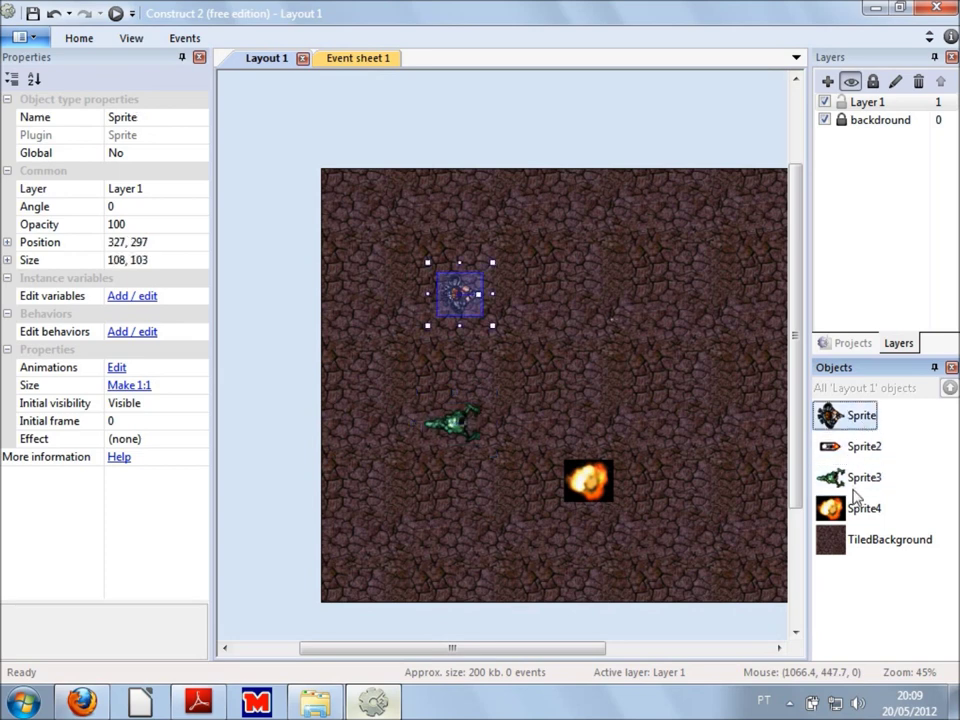
{"action": "left_click", "coordinate": [856, 500]}
{"action": "left_click", "coordinate": [872, 422]}
{"action": "left_click", "coordinate": [407, 281]}
- Rename the player character's sprite object as Player
{"action": "scroll", "coordinate": [407, 281], "scroll_direction": "up", "scroll_amount": 5, "text": "ctrl"}
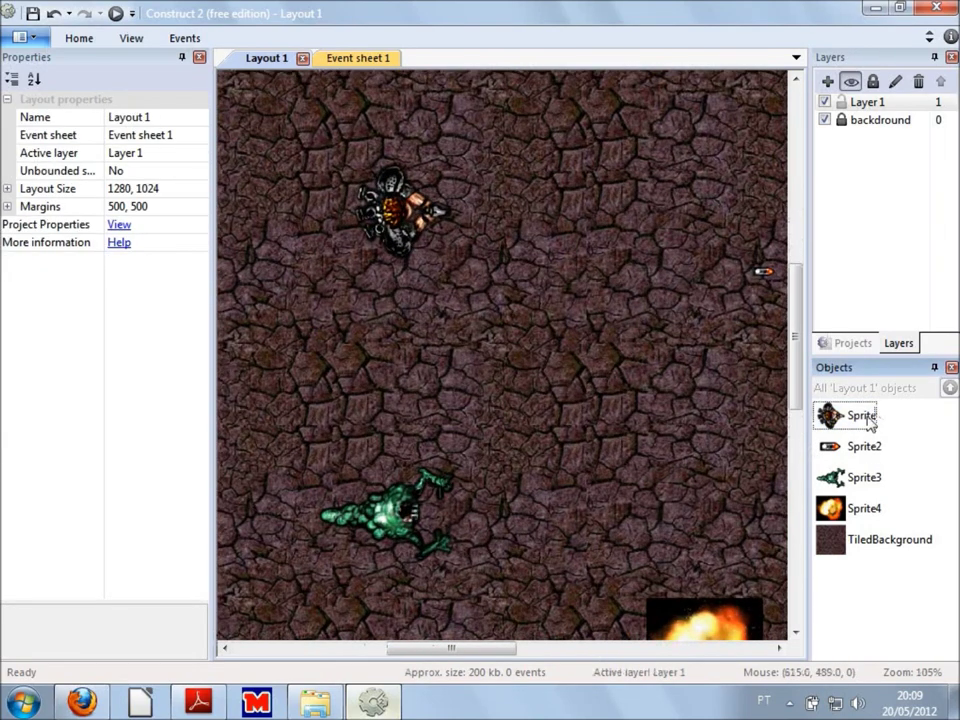
{"action": "left_click", "coordinate": [868, 422]}
{"action": "left_click", "coordinate": [868, 420]}
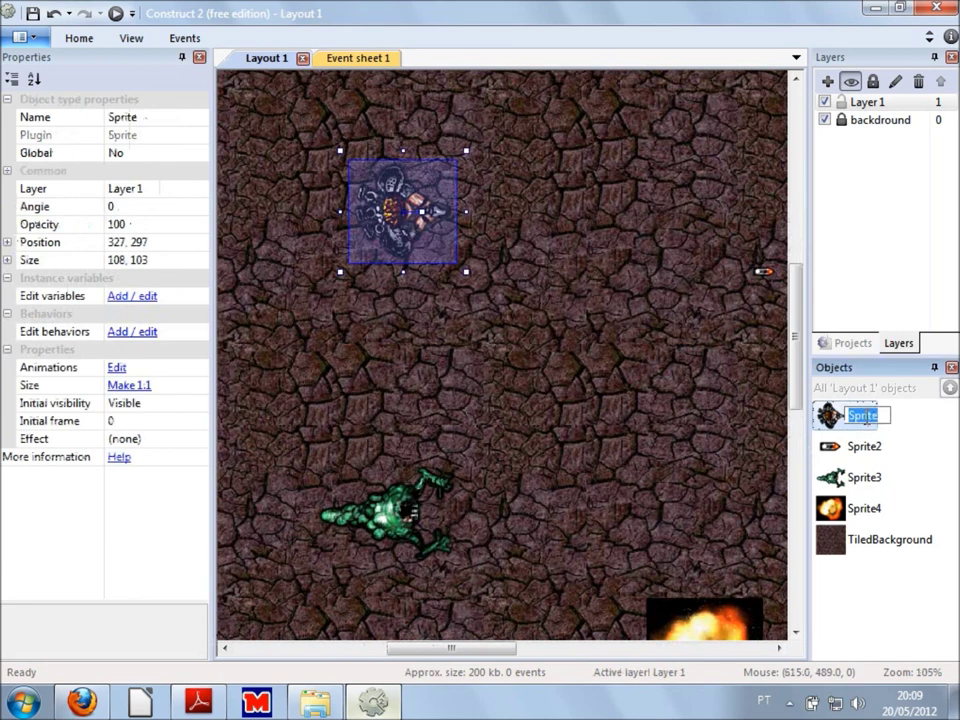
{"action": "type", "text": "P"}
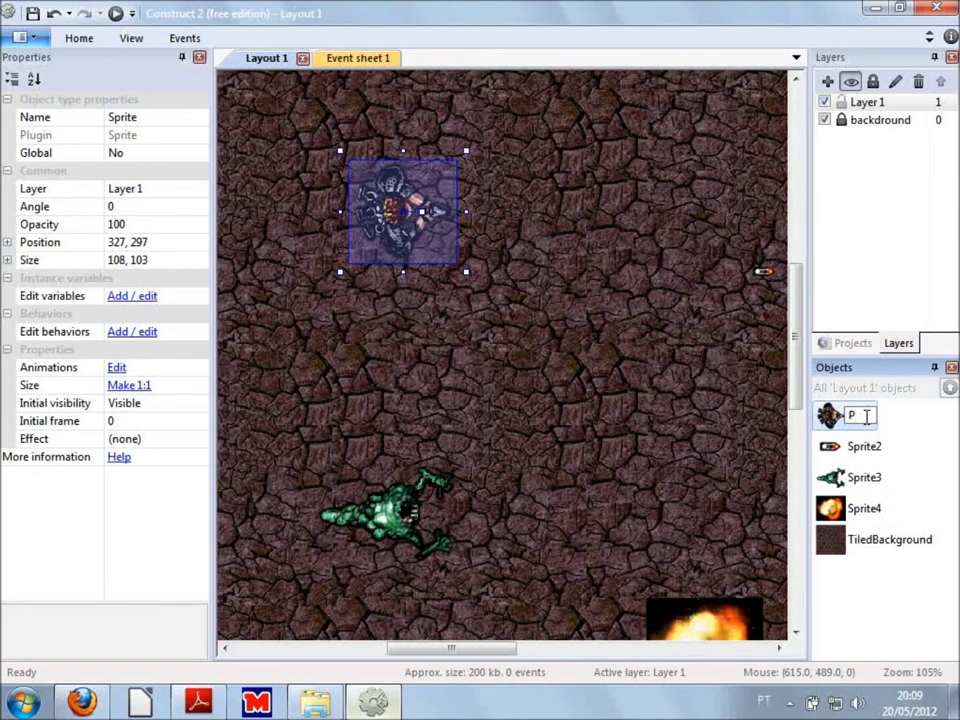
{"action": "type", "text": "layer"}
{"action": "key", "text": "Return"}
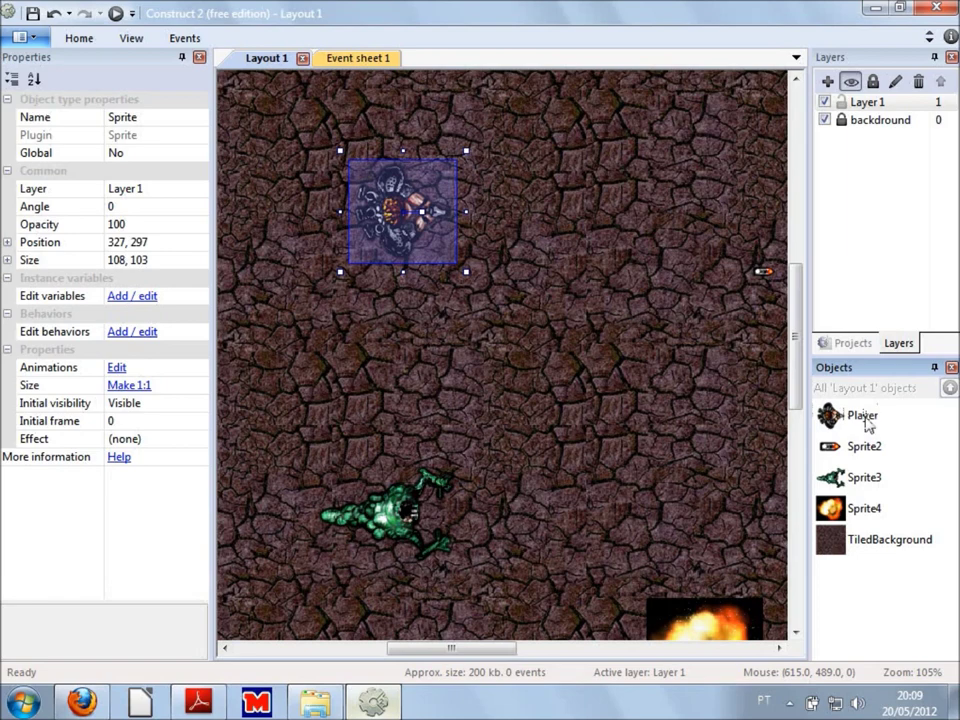
- Rename the bullet's sprite object, Sprite2, as Bullet
{"action": "left_click", "coordinate": [876, 455]}
{"action": "left_click", "coordinate": [878, 455]}
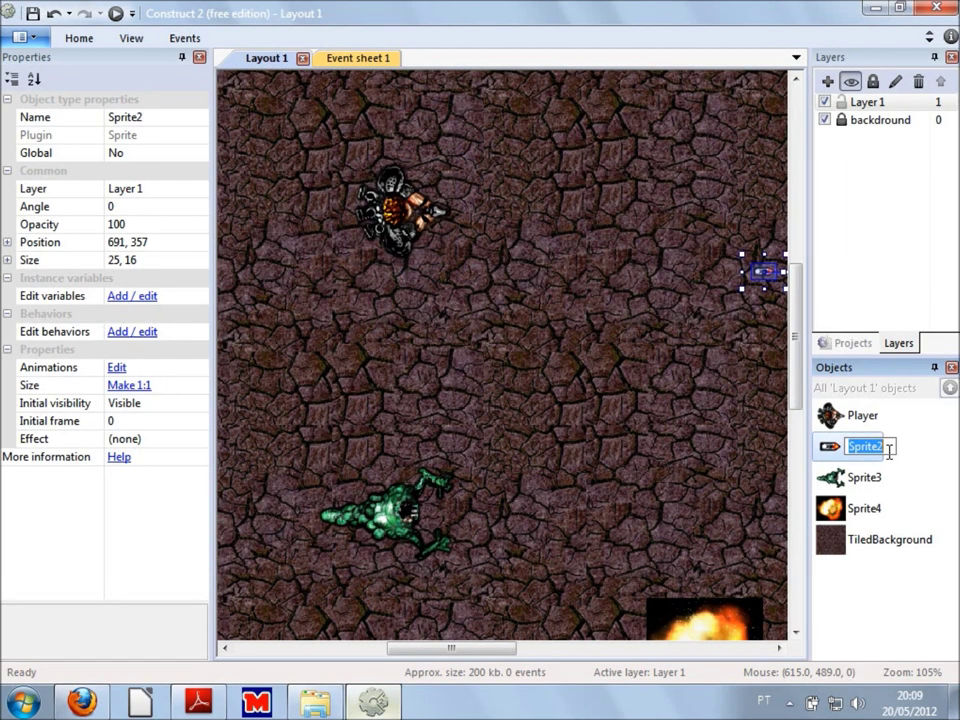
{"action": "type", "text": "Bullet"}
{"action": "key", "text": "Return"}
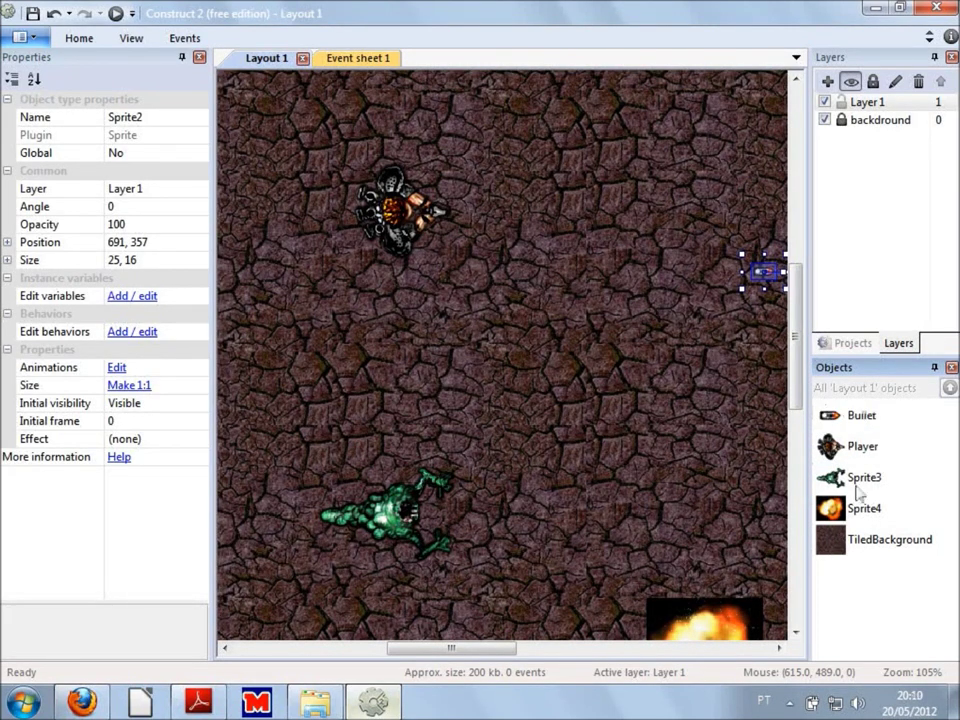
- Rename the green monster's sprite object, Sprite3, as Monster
{"action": "left_click", "coordinate": [850, 479]}
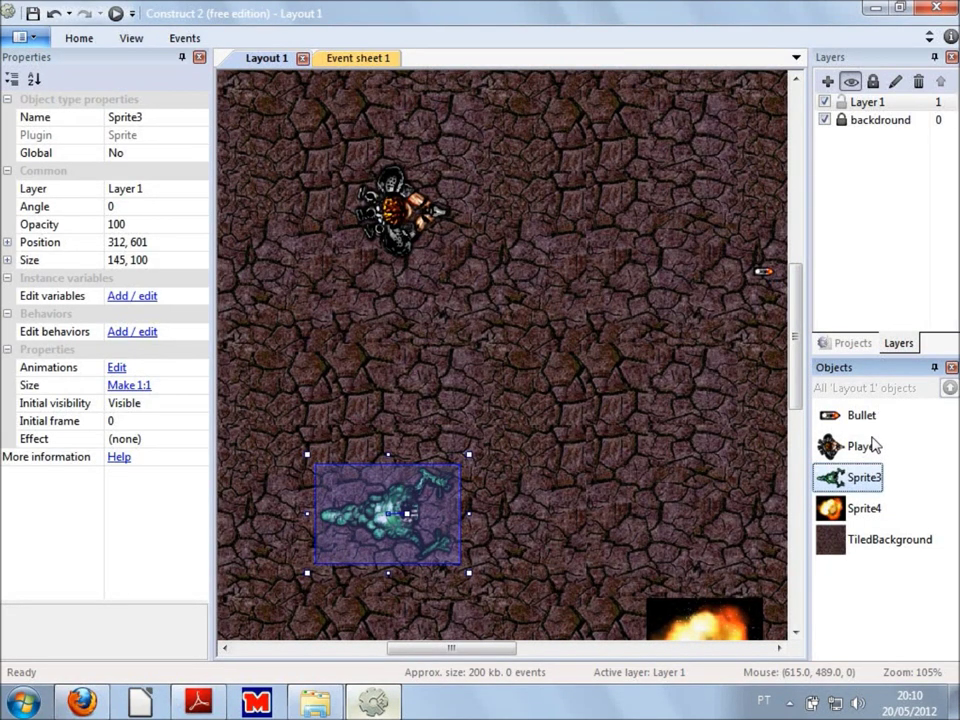
{"action": "key", "text": "F2"}
{"action": "type", "text": "Monster"}
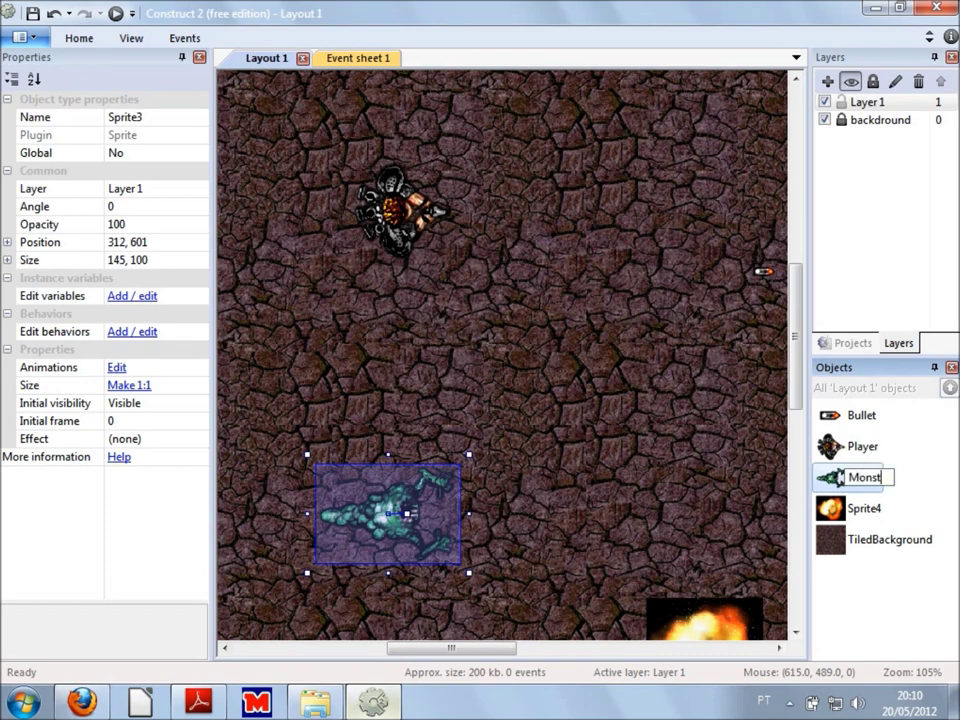
{"action": "key", "text": "Return"}
- Rename the explosion's sprite object, Sprite4, as Explode
{"action": "left_click", "coordinate": [915, 508]}
{"action": "key", "text": "F2"}
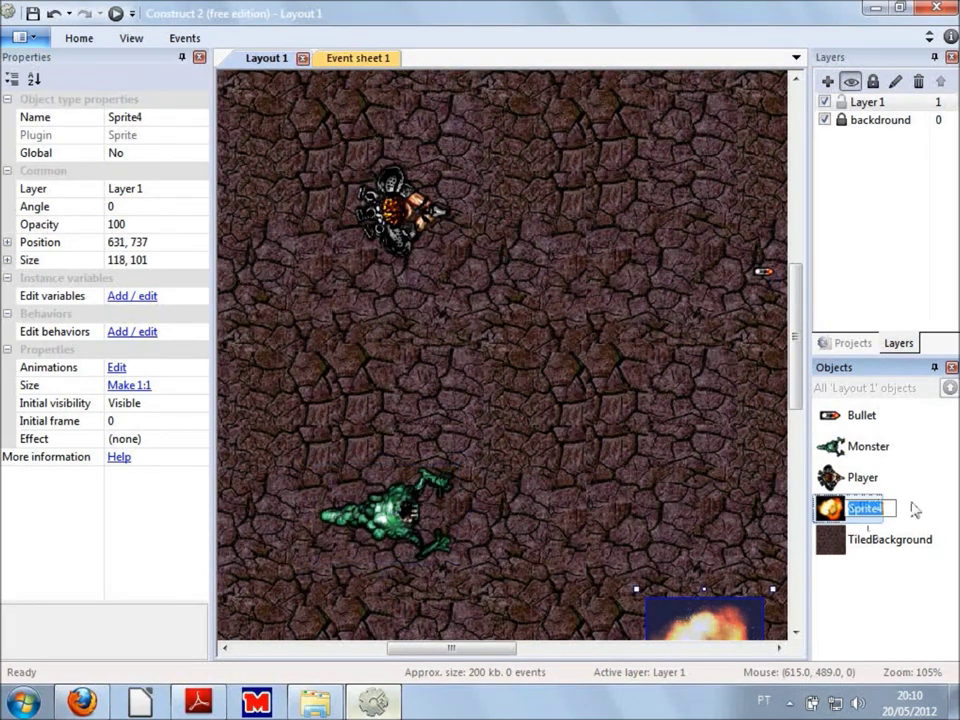
{"action": "type", "text": "Explode"}
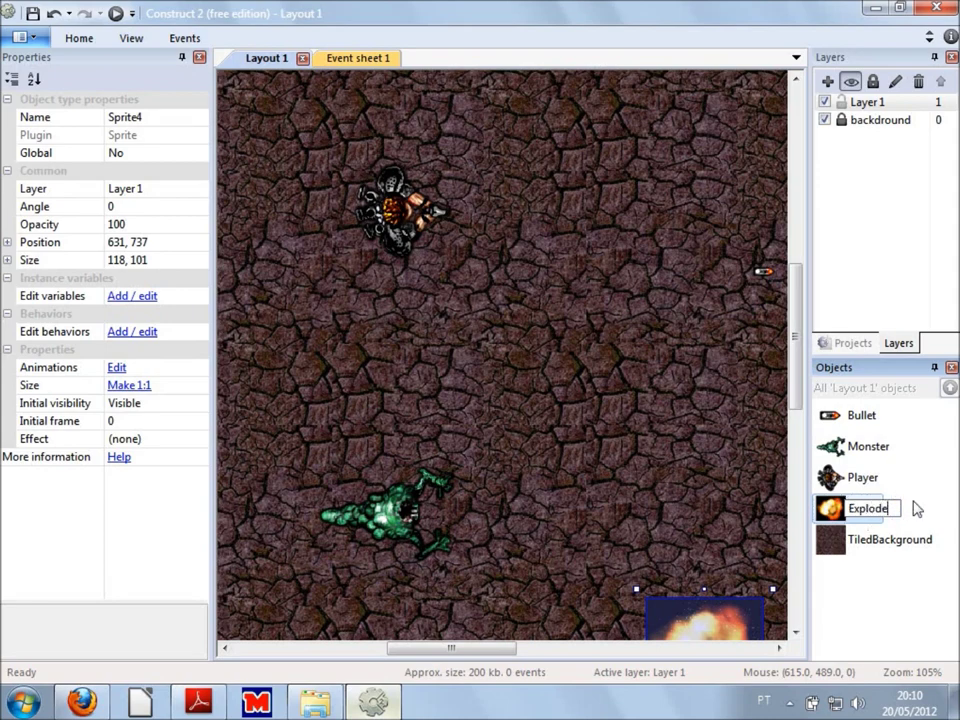
{"action": "key", "text": "Return"}
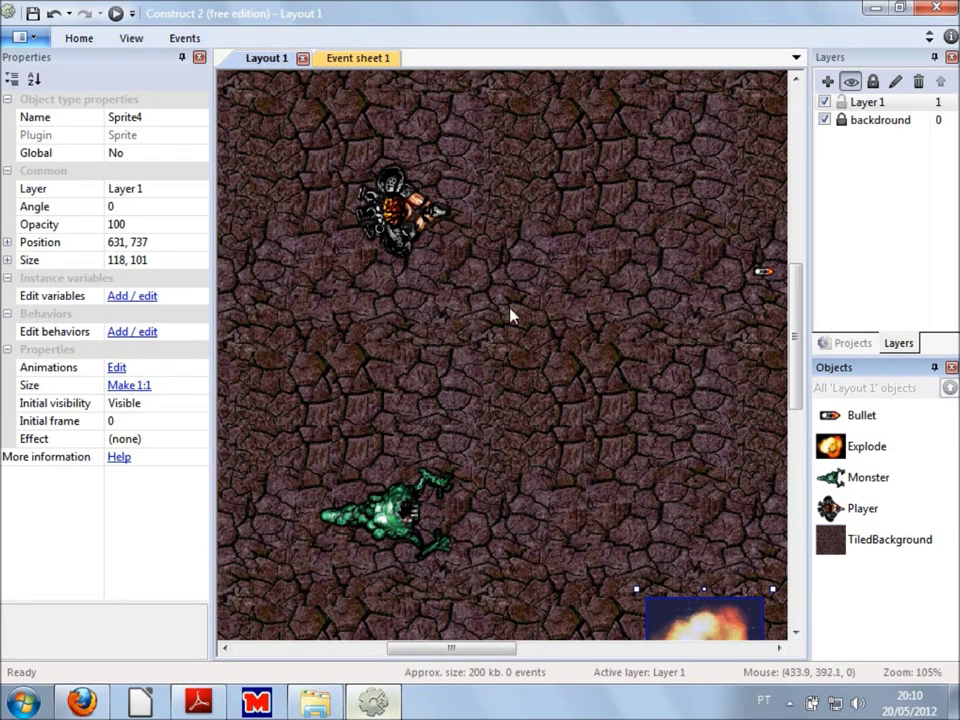
- Examine the layer properties of the background layer and of Layer 1
{"action": "left_click", "coordinate": [524, 333]}
{"action": "scroll", "coordinate": [524, 333], "scroll_direction": "down", "scroll_amount": 5, "text": "ctrl"}
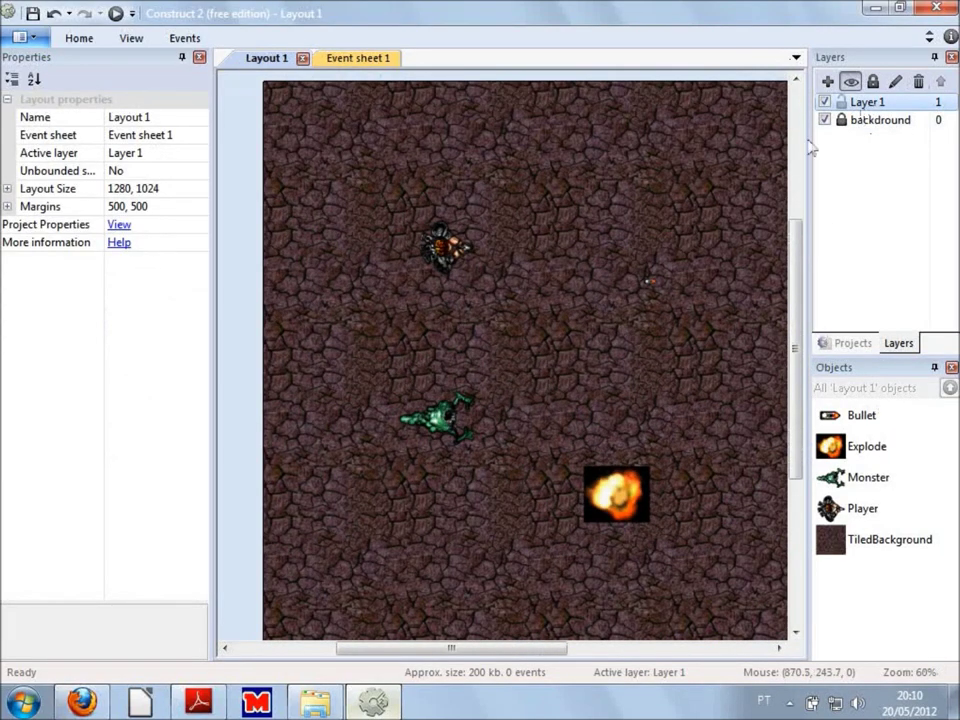
{"action": "left_click", "coordinate": [878, 120]}
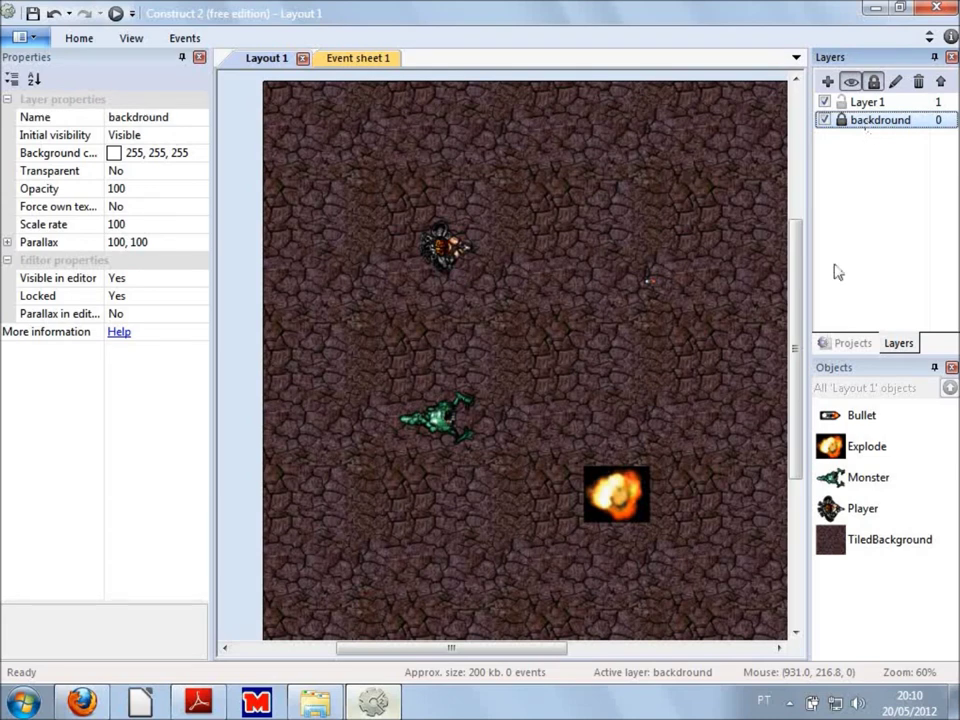
{"action": "left_click", "coordinate": [870, 104]}
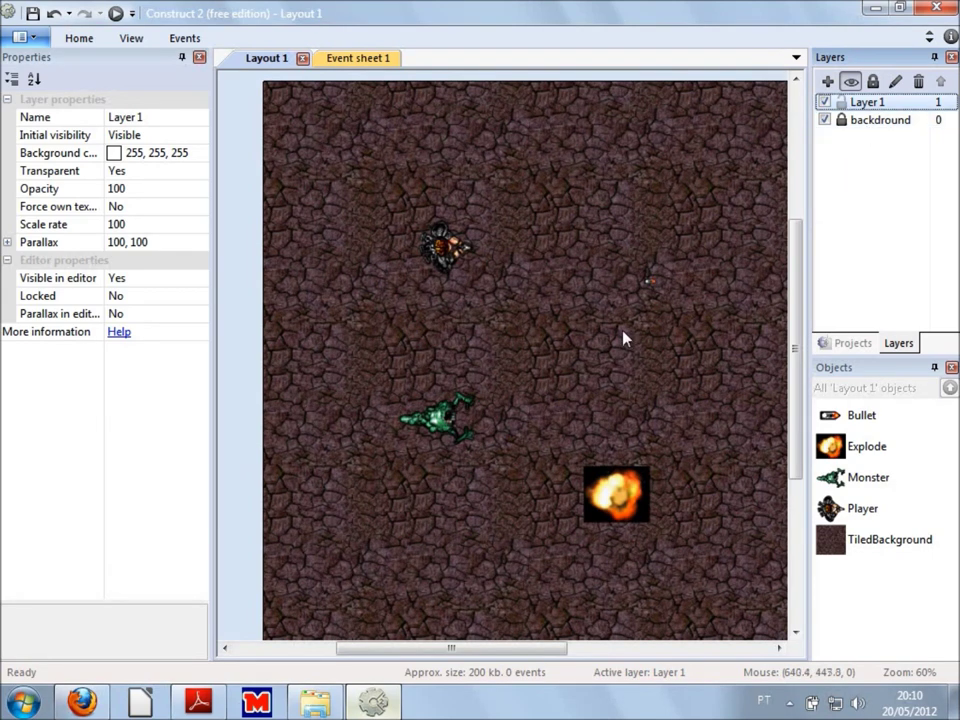
{"action": "left_click", "coordinate": [235, 390]}
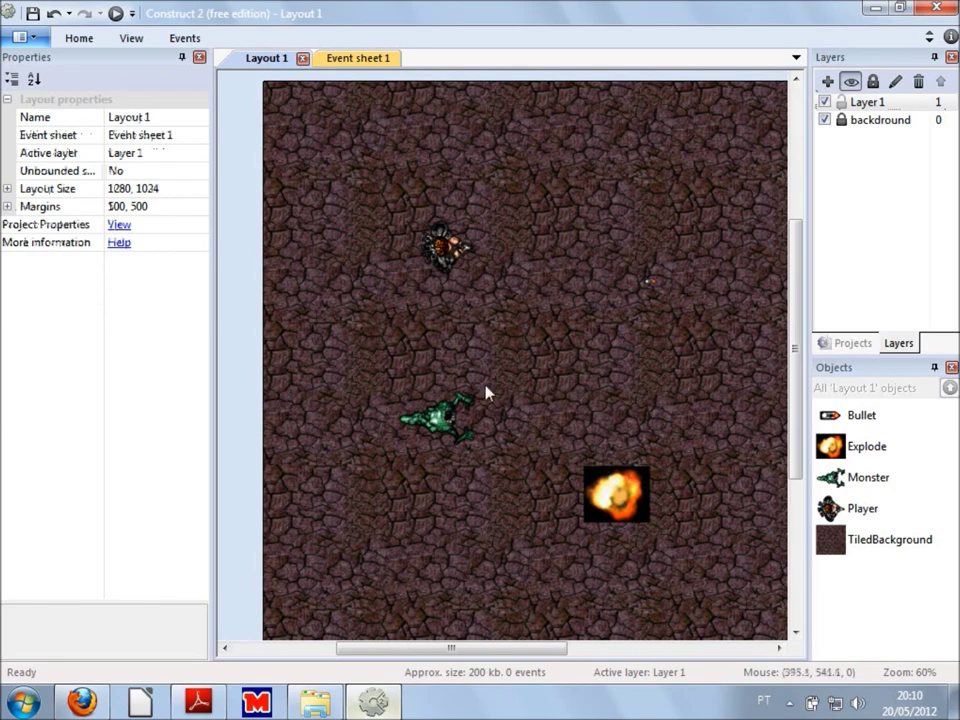
- Move the Explode sprite straight down, off the layout's lower edge, to position 631, 1187
{"action": "scroll", "coordinate": [488, 392], "scroll_direction": "down", "scroll_amount": 1, "text": "ctrl"}
{"action": "scroll", "coordinate": [488, 392], "scroll_direction": "down", "scroll_amount": 4, "text": "ctrl"}
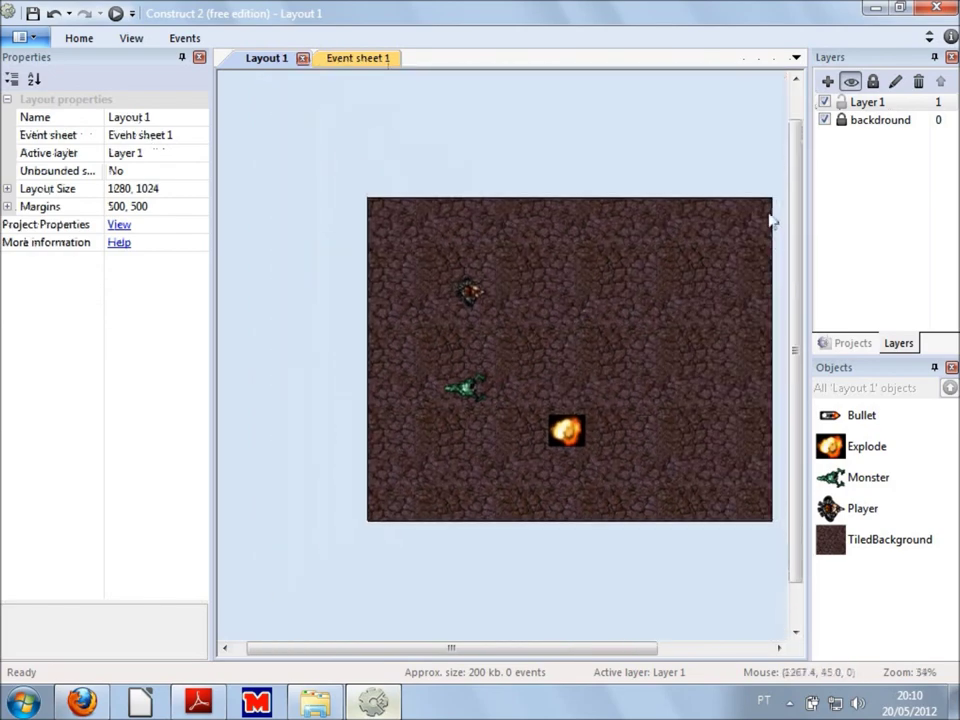
{"action": "left_click_drag", "start_coordinate": [551, 650], "coordinate": [609, 650]}
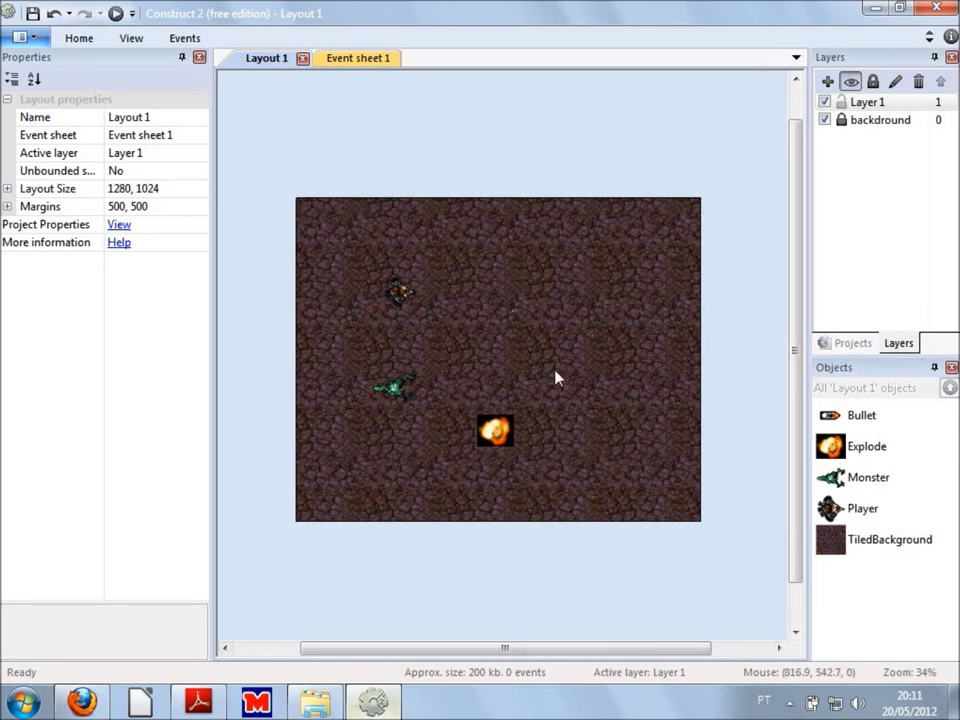
{"action": "left_click", "coordinate": [490, 452]}
{"action": "left_click", "coordinate": [515, 313]}
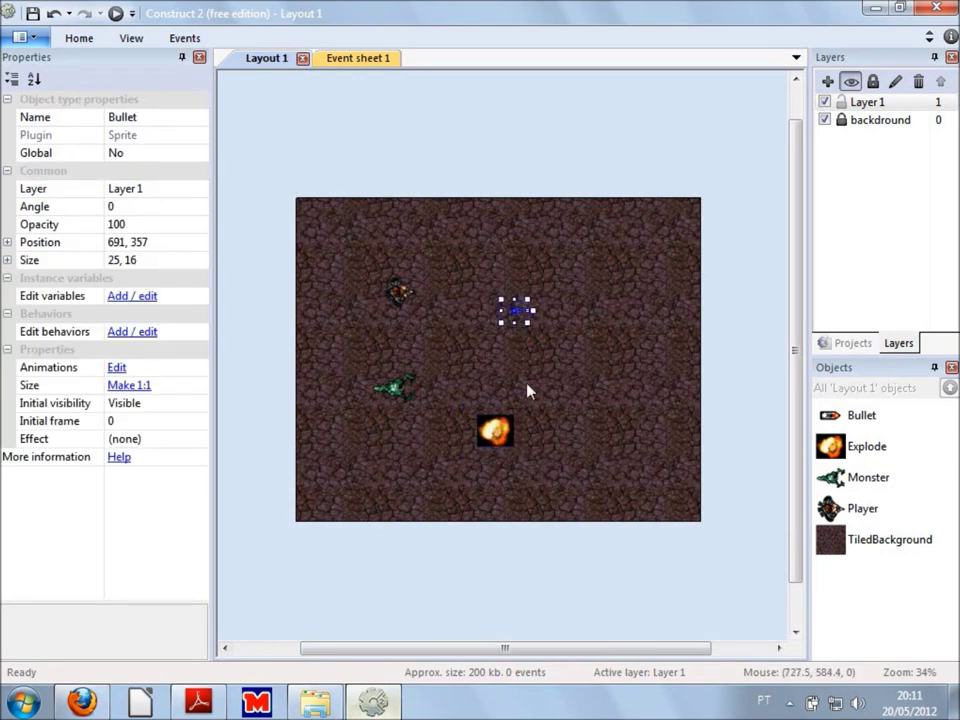
{"action": "key", "text": "Delete"}
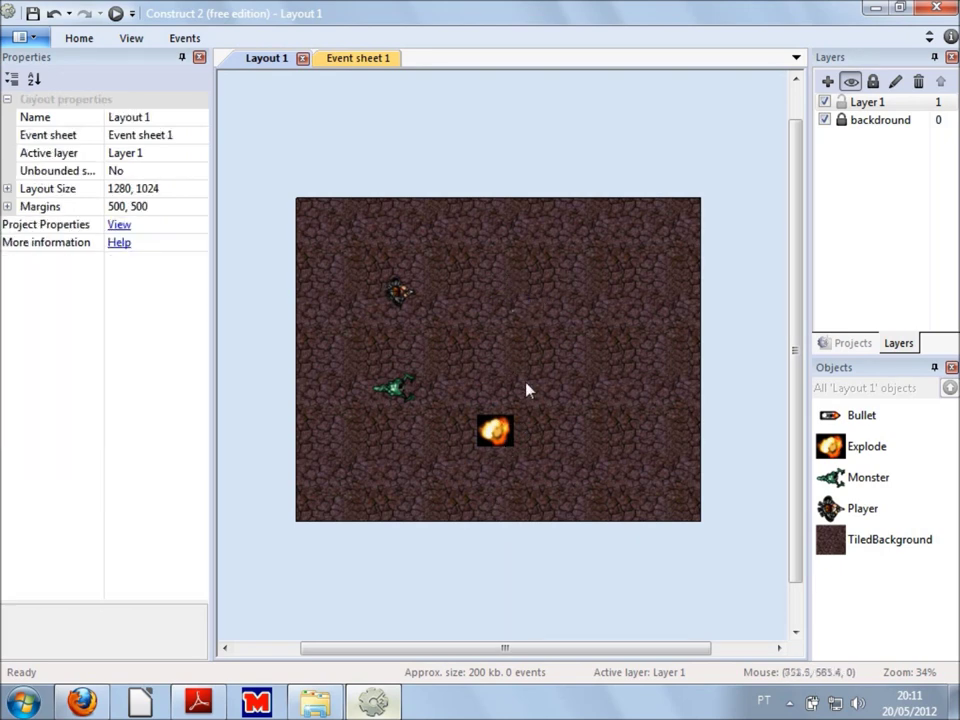
{"action": "left_click", "coordinate": [505, 438]}
{"action": "key", "text": "shift+Down"}
{"action": "key", "text": "shift+Down"}
{"action": "key", "text": "shift+Down"}
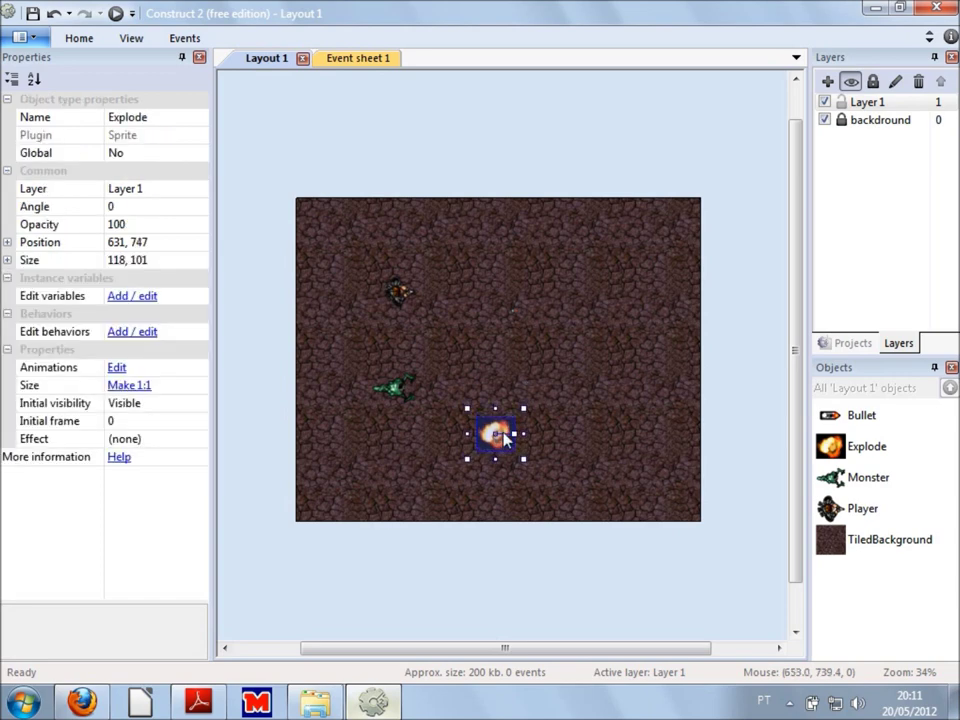
{"action": "key", "text": "shift+Down"}
{"action": "key", "text": "shift+Down"}
{"action": "key", "text": "shift+Down"}
{"action": "key", "text": "shift+Down"}
{"action": "key", "text": "shift+Down"}
{"action": "key", "text": "shift+Down"}
{"action": "key", "text": "shift+Down"}
{"action": "key", "text": "shift+Down"}
{"action": "key", "text": "shift+Down"}
{"action": "key", "text": "shift+Down"}
{"action": "key", "text": "shift+Down"}
{"action": "key", "text": "shift+Down"}
{"action": "key", "text": "shift+Down"}
{"action": "key", "text": "shift+Down"}
{"action": "key", "text": "shift+Down"}
{"action": "key", "text": "shift+Down"}
{"action": "key", "text": "shift+Down"}
{"action": "key", "text": "shift+Down"}
{"action": "key", "text": "shift+Down"}
{"action": "key", "text": "shift+Down"}
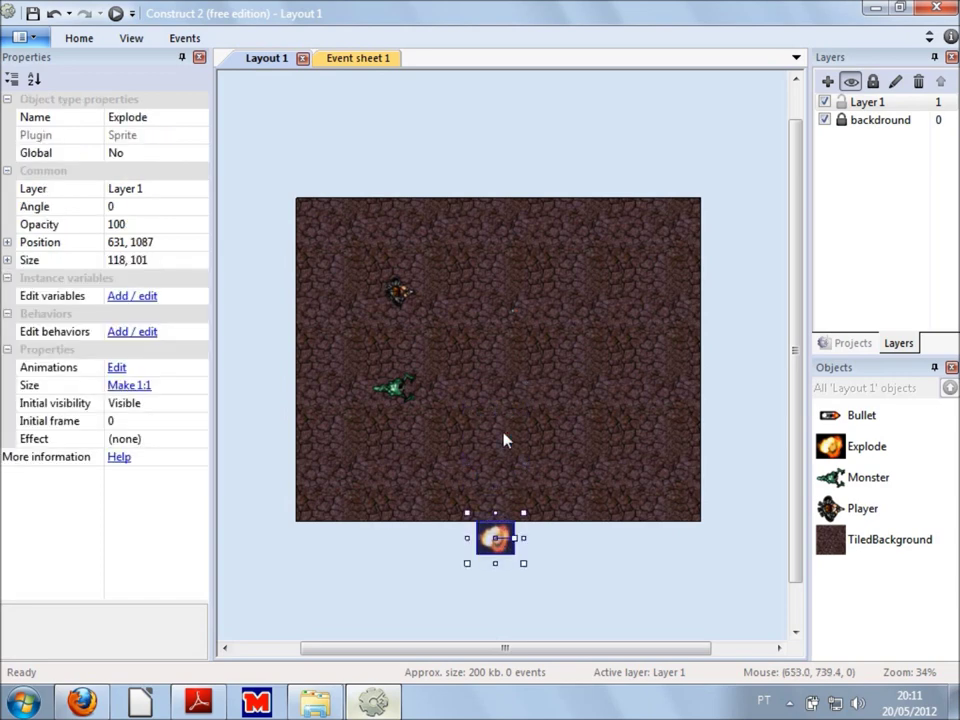
{"action": "left_click", "coordinate": [424, 572]}
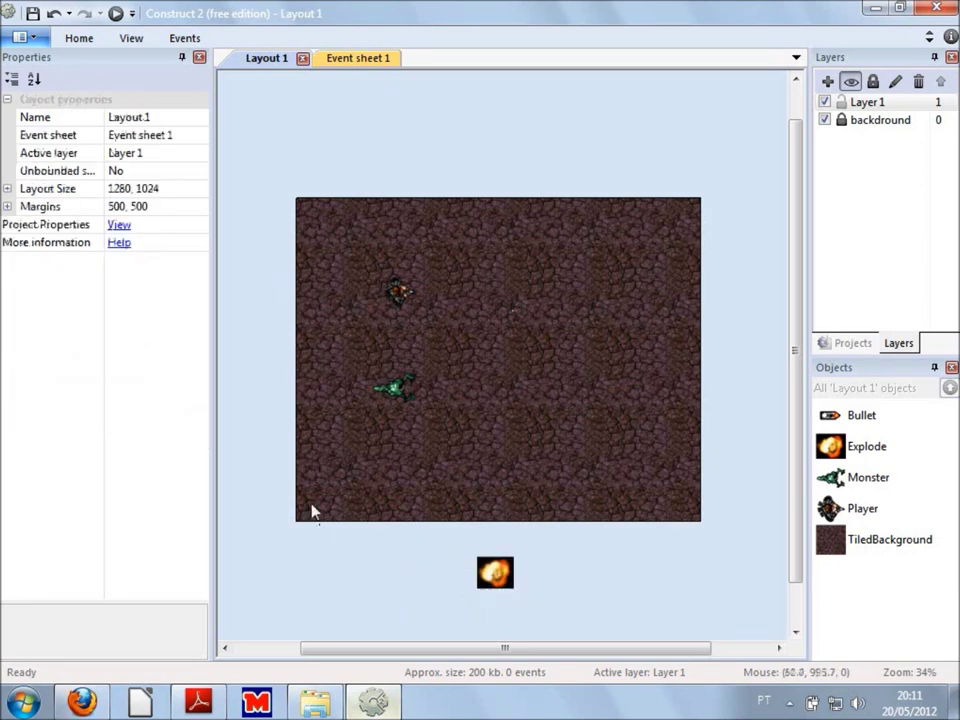
{"action": "left_click", "coordinate": [495, 572]}
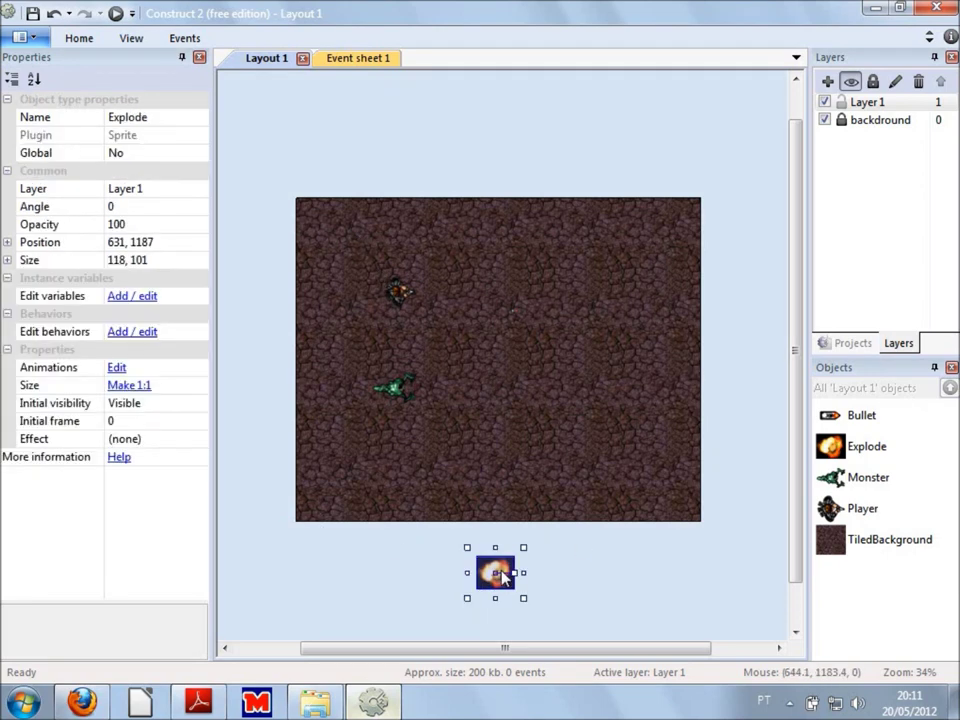
- Move the Bullet sprite off the layout, beside the explosion, to position 791, 1187
{"action": "left_click", "coordinate": [519, 314]}
{"action": "left_click", "coordinate": [517, 315]}
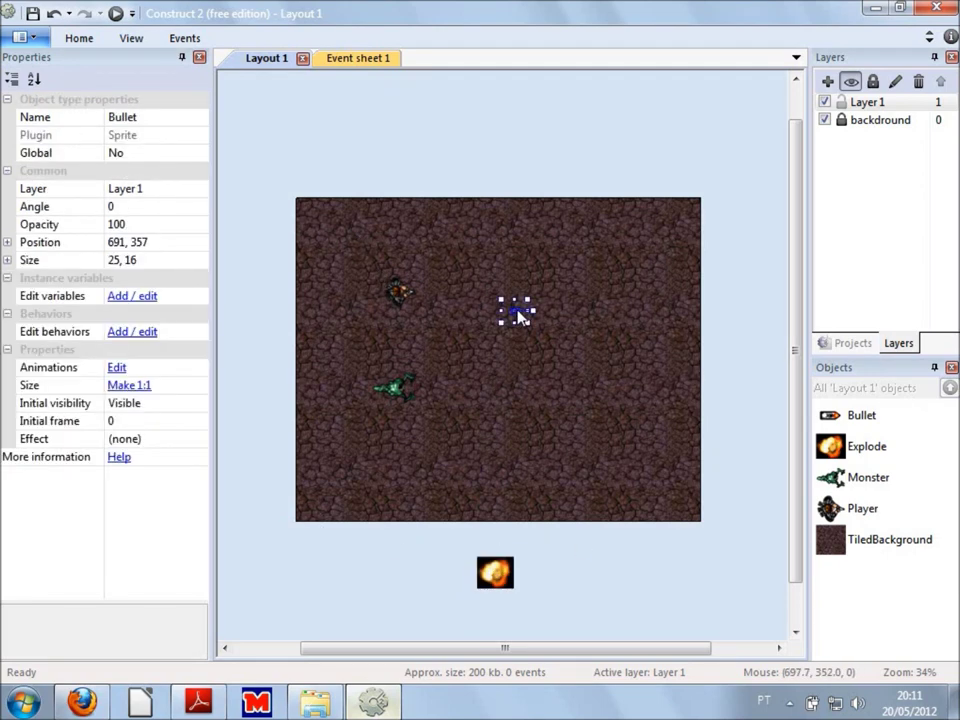
{"action": "key", "text": "shift+Down"}
{"action": "key", "text": "shift+Down"}
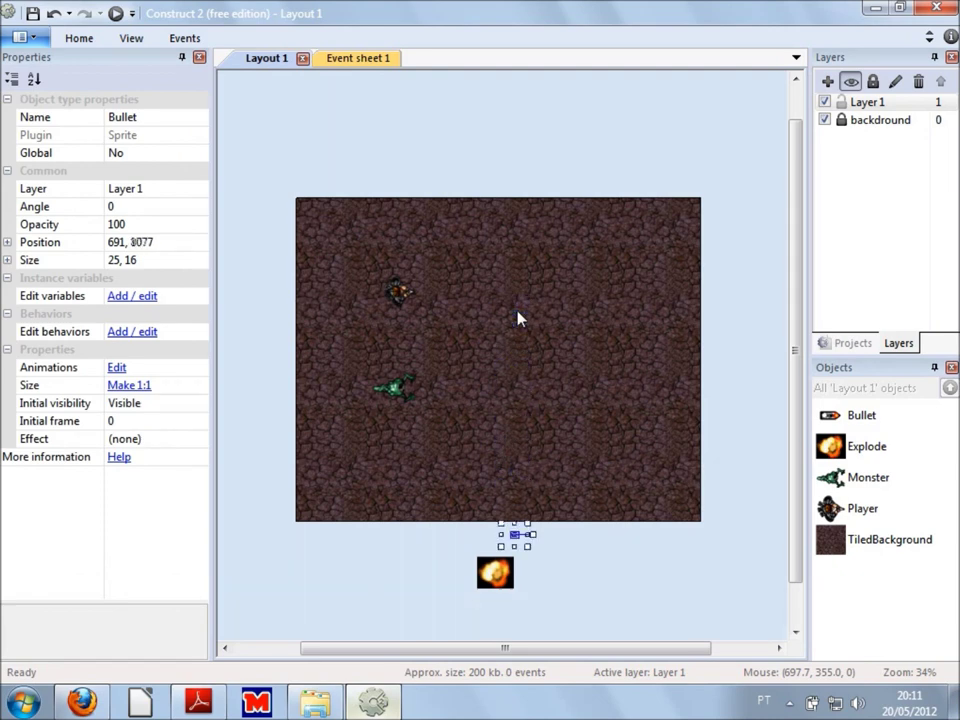
{"action": "key", "text": "shift+Right"}
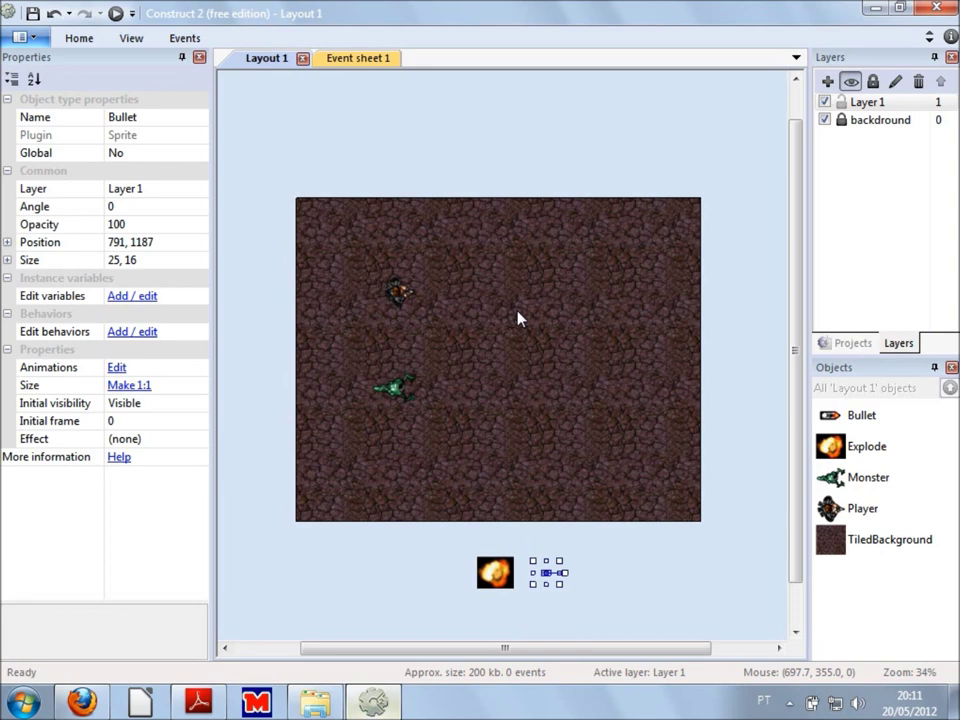
{"action": "left_click", "coordinate": [405, 525]}
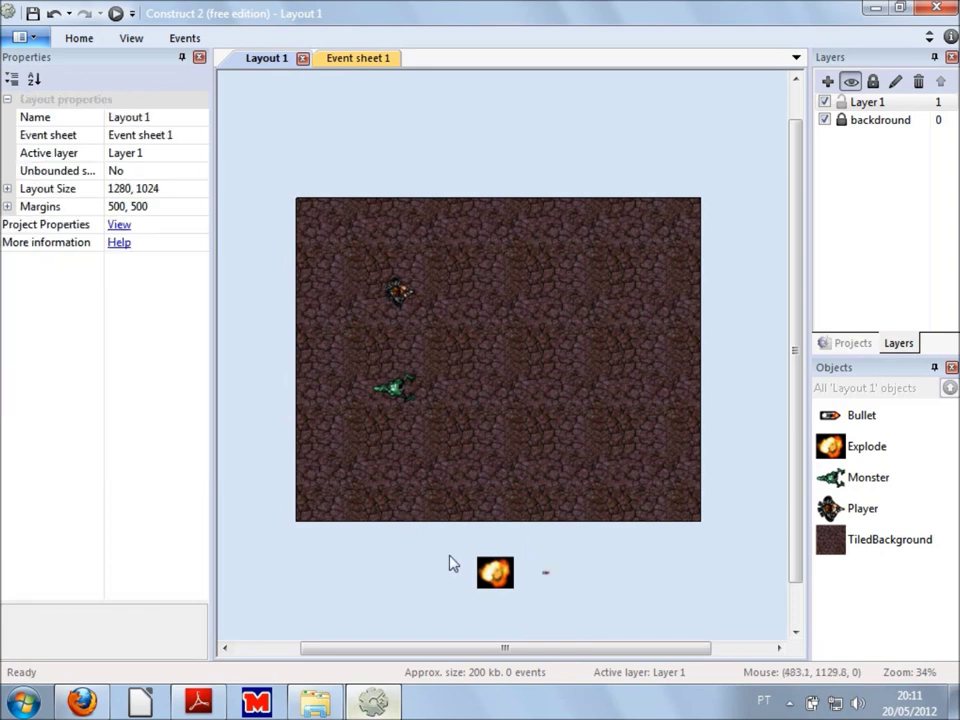
- Examine the Explode and Bullet sprites up close in the margin below the layout
{"action": "scroll", "coordinate": [521, 561], "scroll_direction": "up", "scroll_amount": 4, "text": "ctrl"}
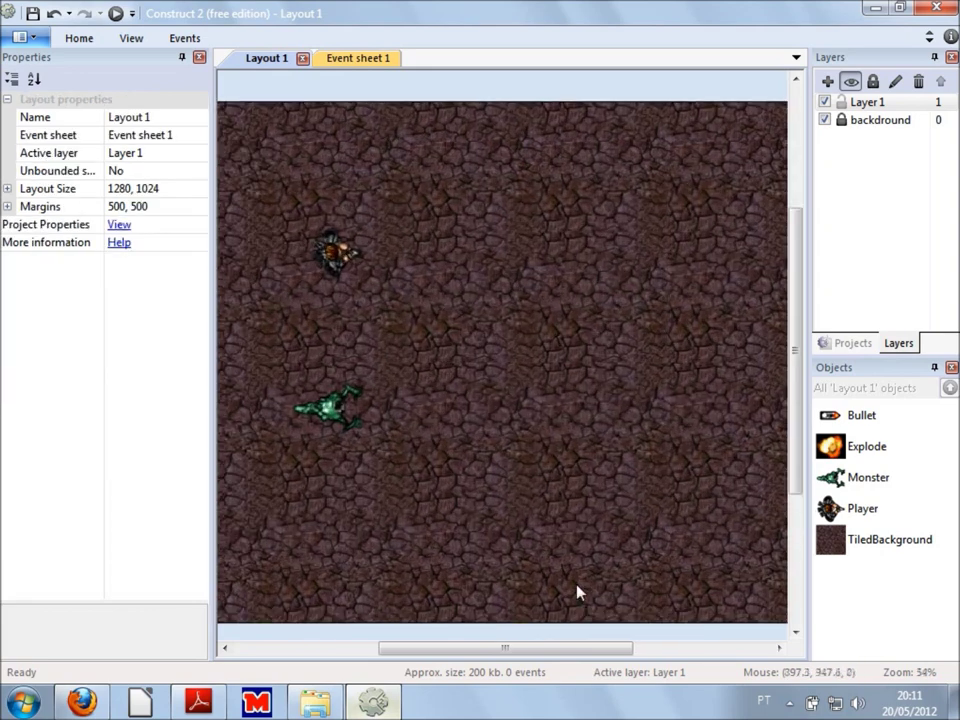
{"action": "scroll", "coordinate": [575, 588], "scroll_direction": "down", "scroll_amount": 2}
{"action": "scroll", "coordinate": [580, 585], "scroll_direction": "up", "scroll_amount": 4}
{"action": "scroll", "coordinate": [600, 580], "scroll_direction": "up", "scroll_amount": 1, "text": "ctrl"}
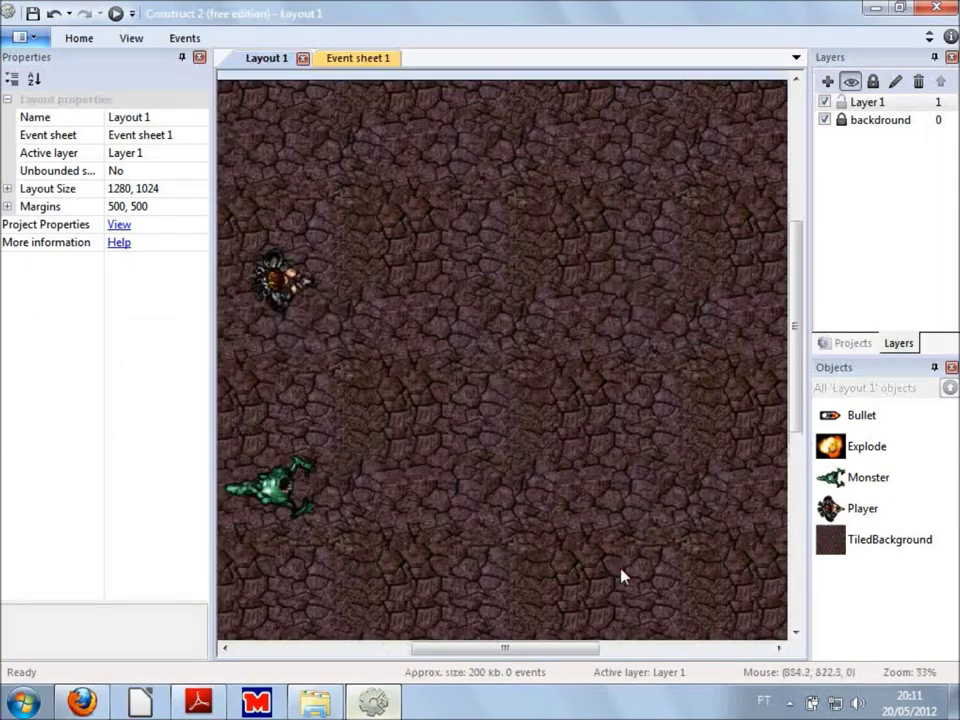
{"action": "scroll", "coordinate": [618, 576], "scroll_direction": "up", "scroll_amount": 4, "text": "ctrl"}
{"action": "scroll", "coordinate": [600, 582], "scroll_direction": "down", "scroll_amount": 5}
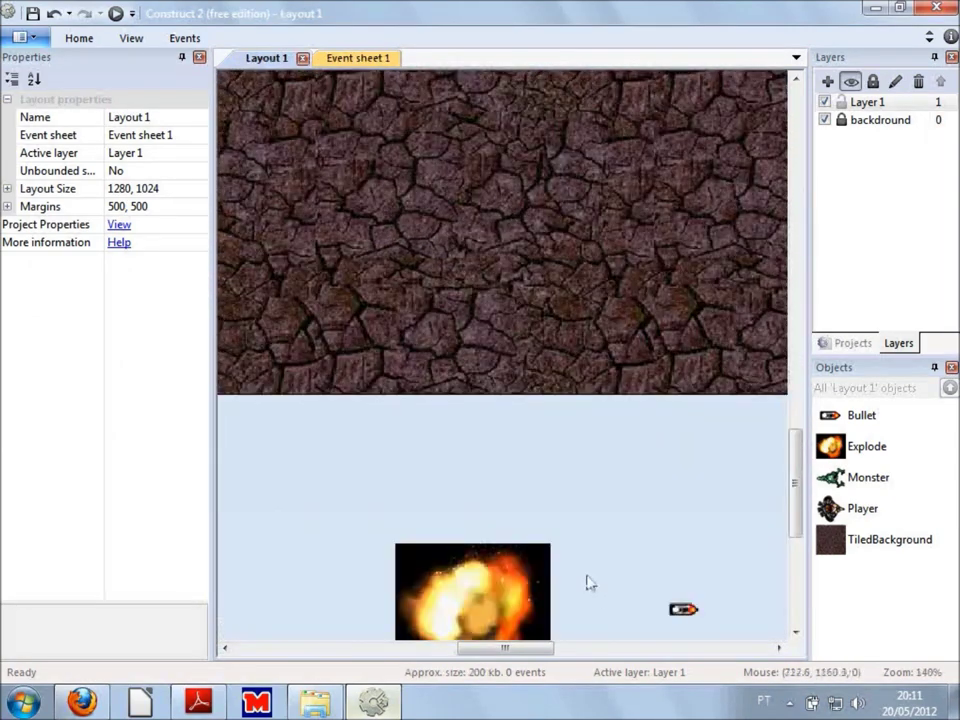
{"action": "scroll", "coordinate": [600, 575], "scroll_direction": "down", "scroll_amount": 2}
{"action": "left_click", "coordinate": [688, 491]}
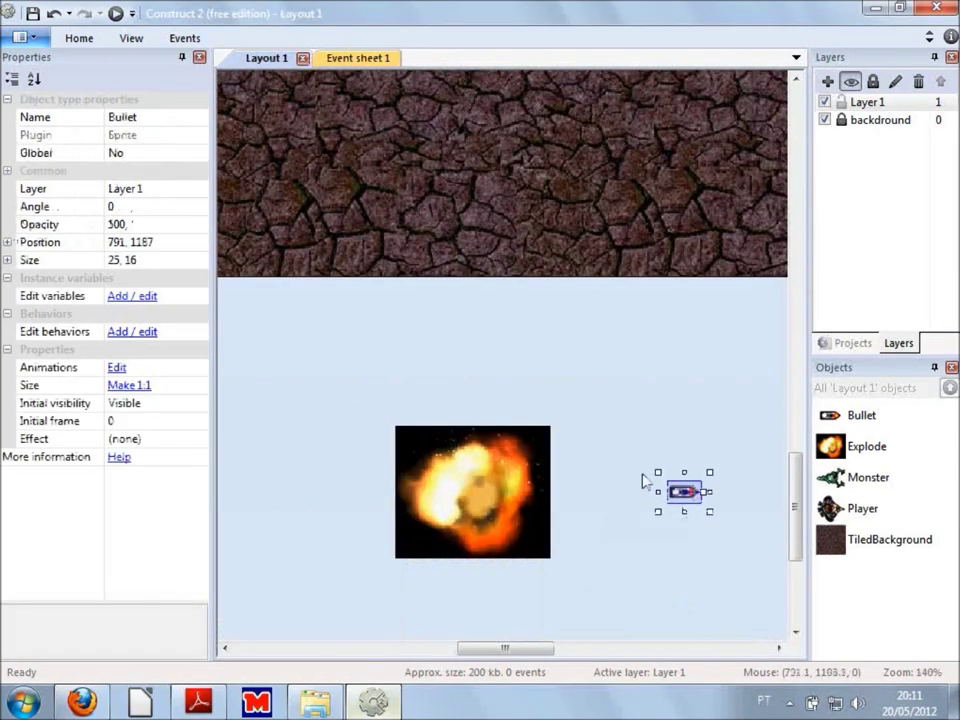
{"action": "left_click", "coordinate": [658, 559]}
{"action": "scroll", "coordinate": [514, 484], "scroll_direction": "down", "scroll_amount": 4, "text": "ctrl"}
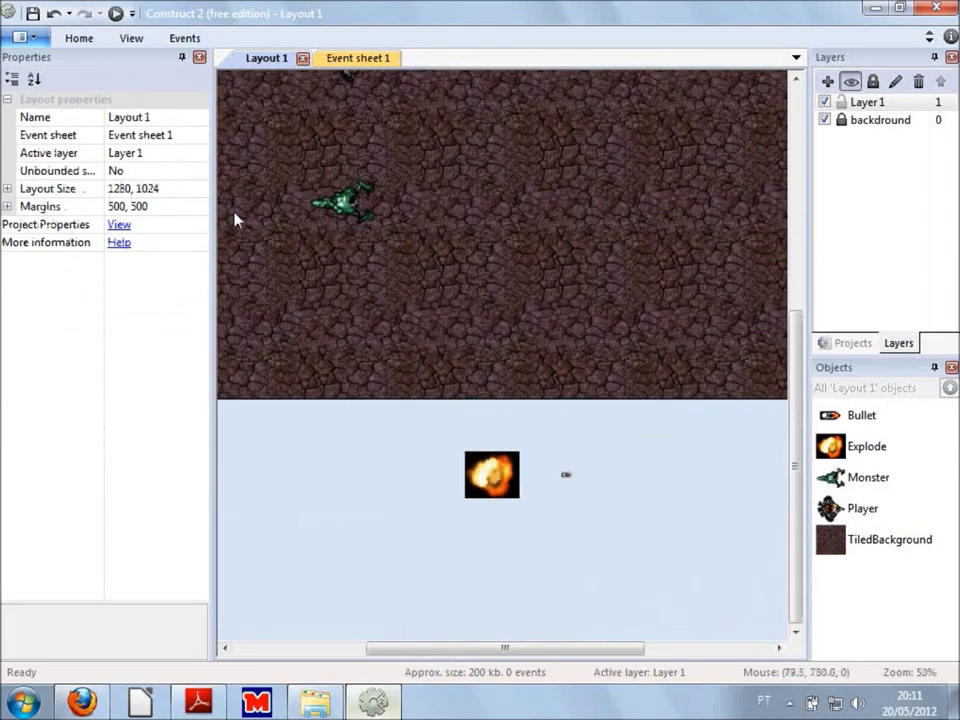
- Examine the Player sprite and its gun up close, and check the properties of the Player and Monster sprites
{"action": "scroll", "coordinate": [261, 141], "scroll_direction": "up", "scroll_amount": 6}
{"action": "scroll", "coordinate": [323, 427], "scroll_direction": "down", "scroll_amount": 1}
{"action": "scroll", "coordinate": [343, 416], "scroll_direction": "up", "scroll_amount": 4, "text": "ctrl"}
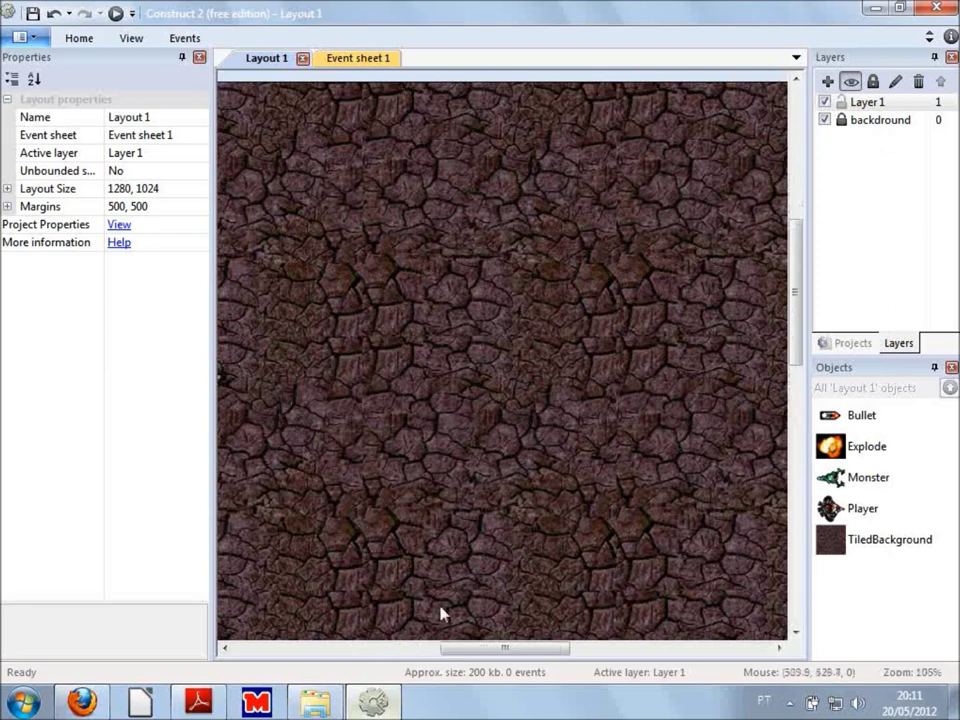
{"action": "left_click_drag", "start_coordinate": [505, 648], "coordinate": [418, 652]}
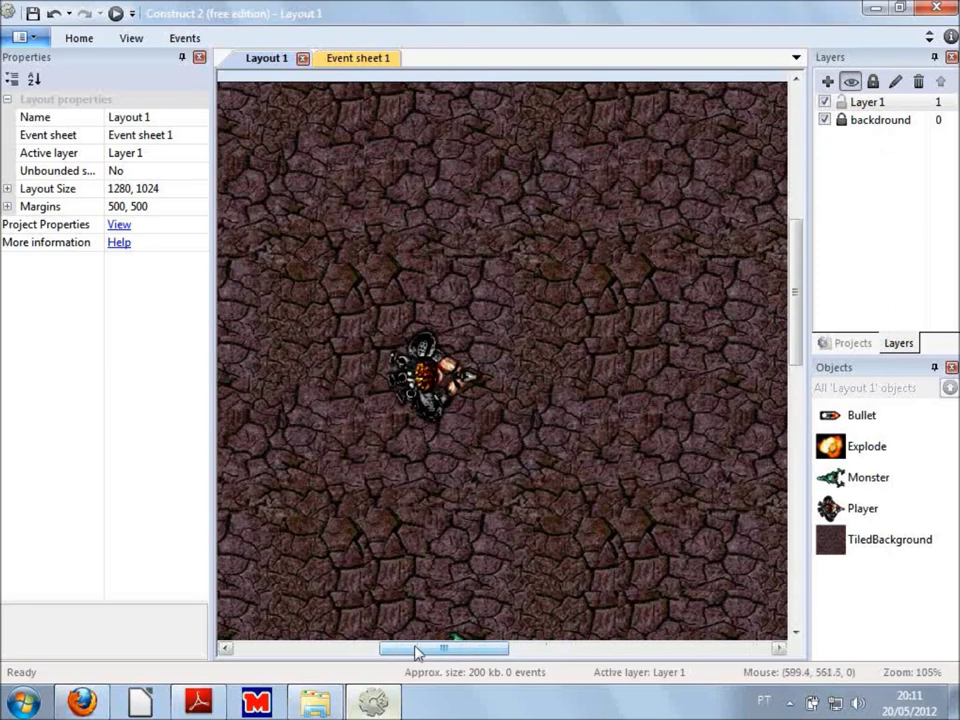
{"action": "scroll", "coordinate": [416, 416], "scroll_direction": "up", "scroll_amount": 5, "text": "ctrl"}
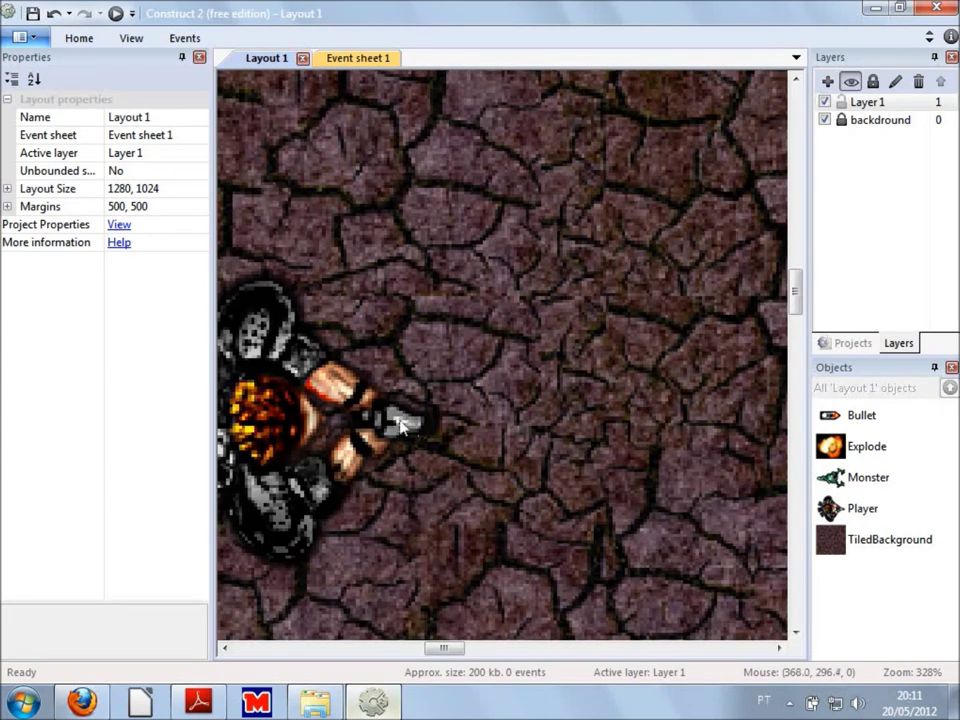
{"action": "scroll", "coordinate": [557, 461], "scroll_direction": "down", "scroll_amount": 3, "text": "ctrl"}
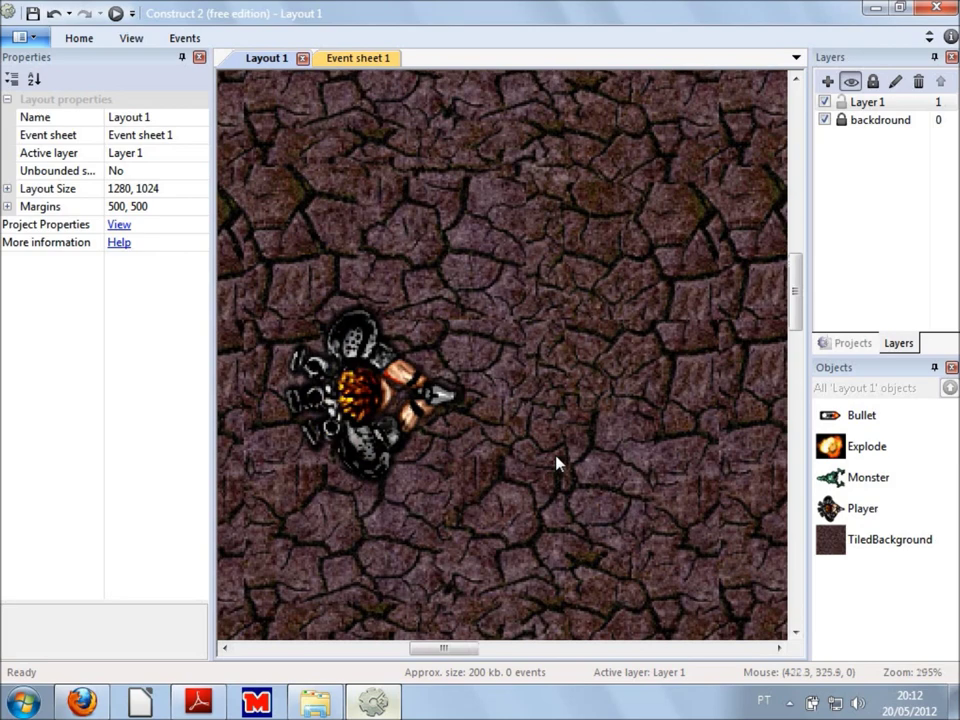
{"action": "scroll", "coordinate": [520, 463], "scroll_direction": "down", "scroll_amount": 4, "text": "ctrl"}
{"action": "left_click", "coordinate": [497, 322]}
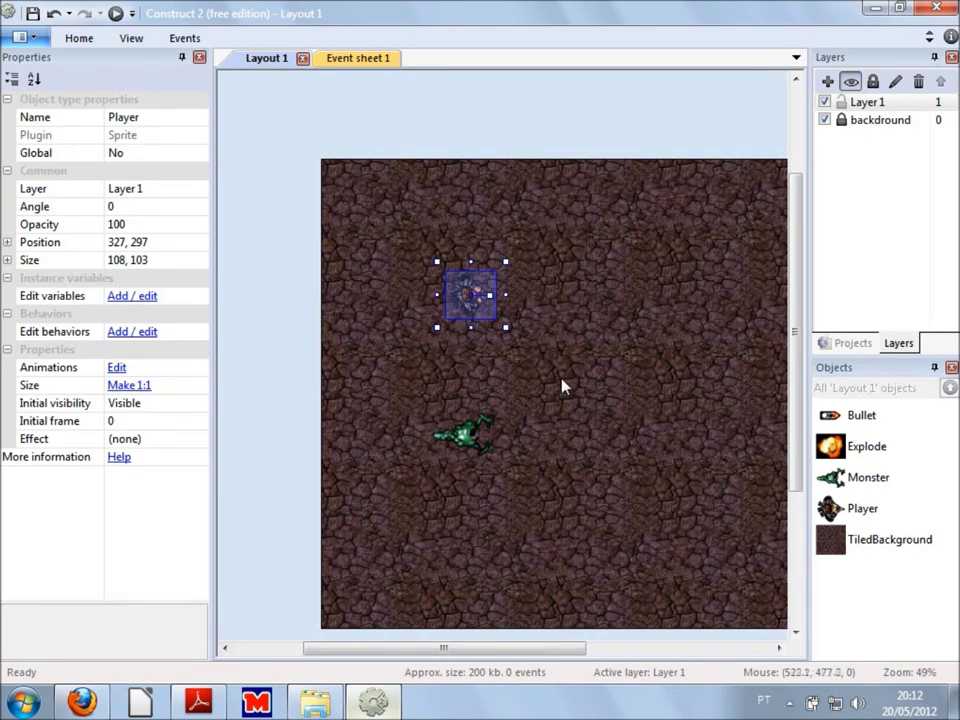
{"action": "left_click", "coordinate": [565, 180]}
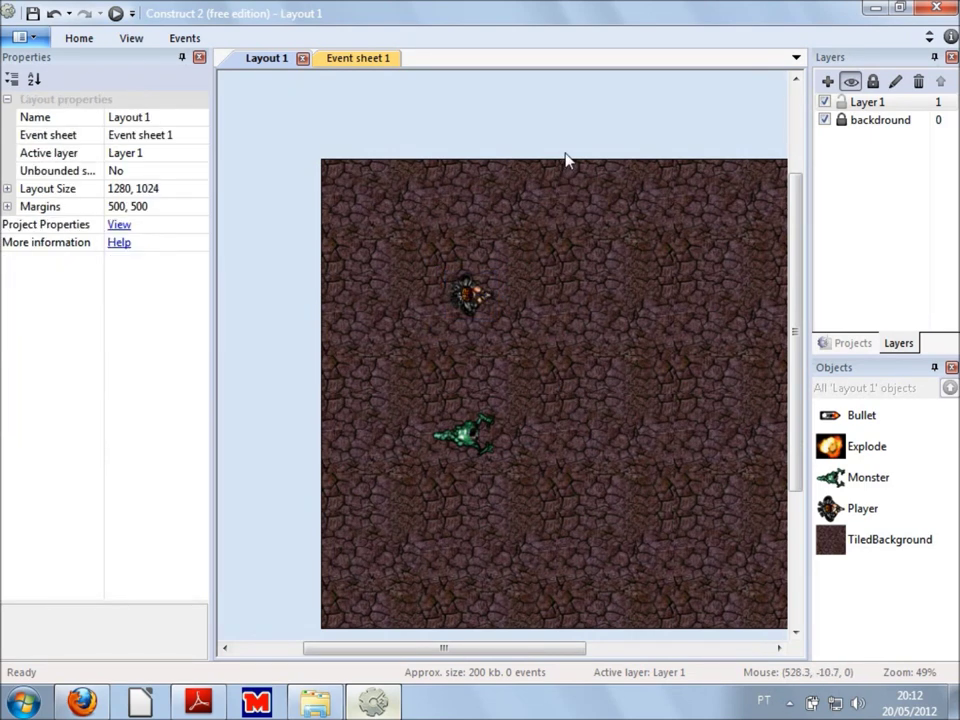
{"action": "scroll", "coordinate": [515, 280], "scroll_direction": "down", "scroll_amount": 1}
{"action": "left_click", "coordinate": [467, 401]}
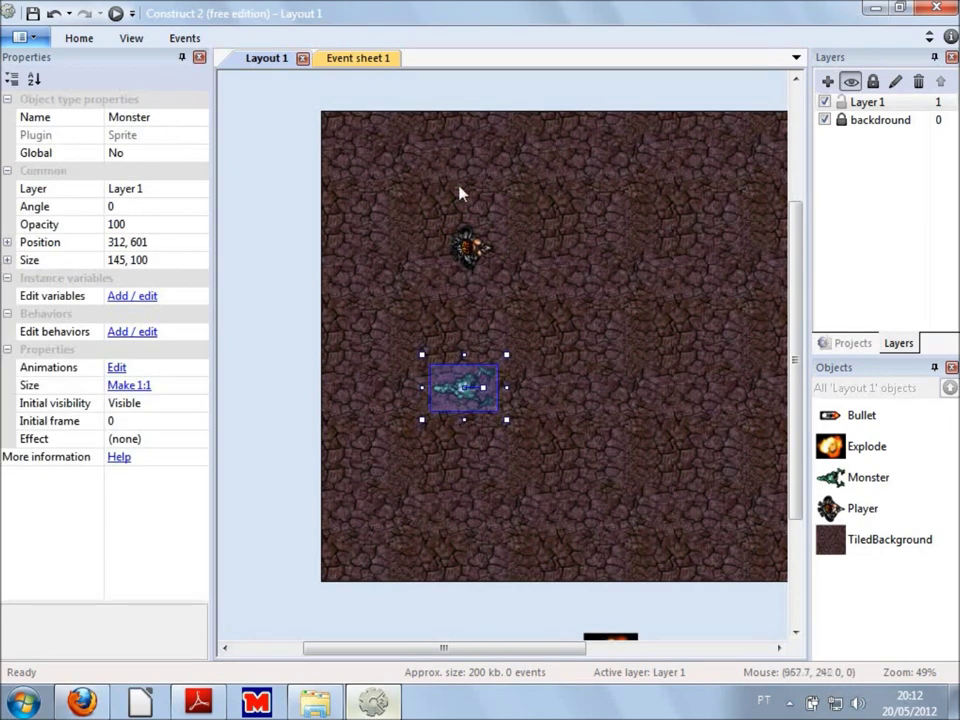
{"action": "left_click", "coordinate": [306, 375]}
{"action": "scroll", "coordinate": [341, 446], "scroll_direction": "down", "scroll_amount": 1, "text": "ctrl"}
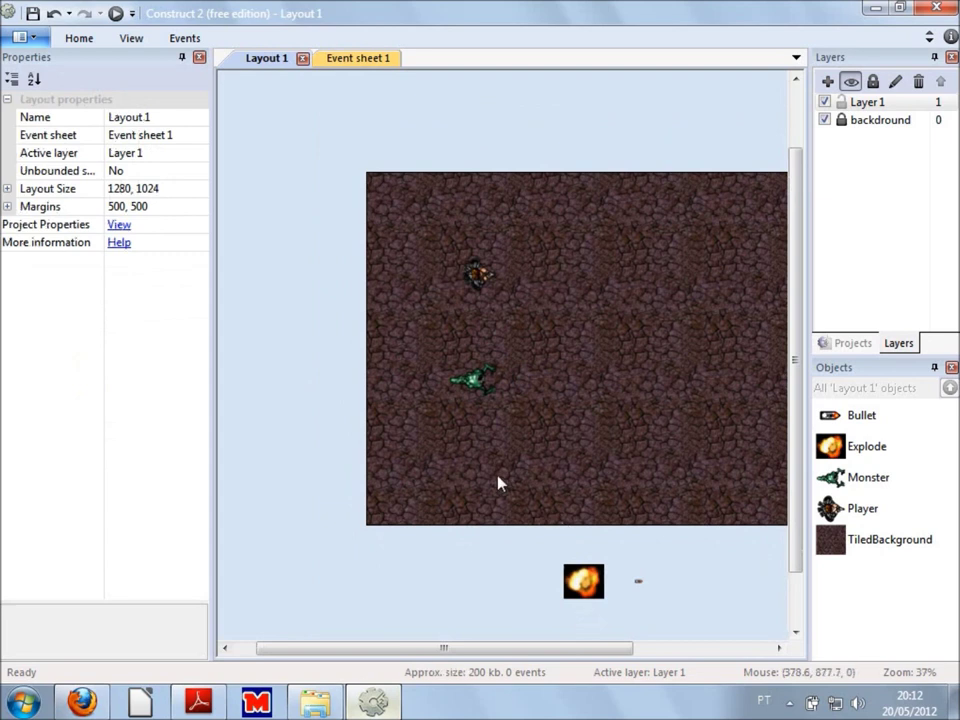
- Run the layout to preview it in the browser, and return to Construct 2 with Layer 1 selected
{"action": "left_click", "coordinate": [115, 16]}
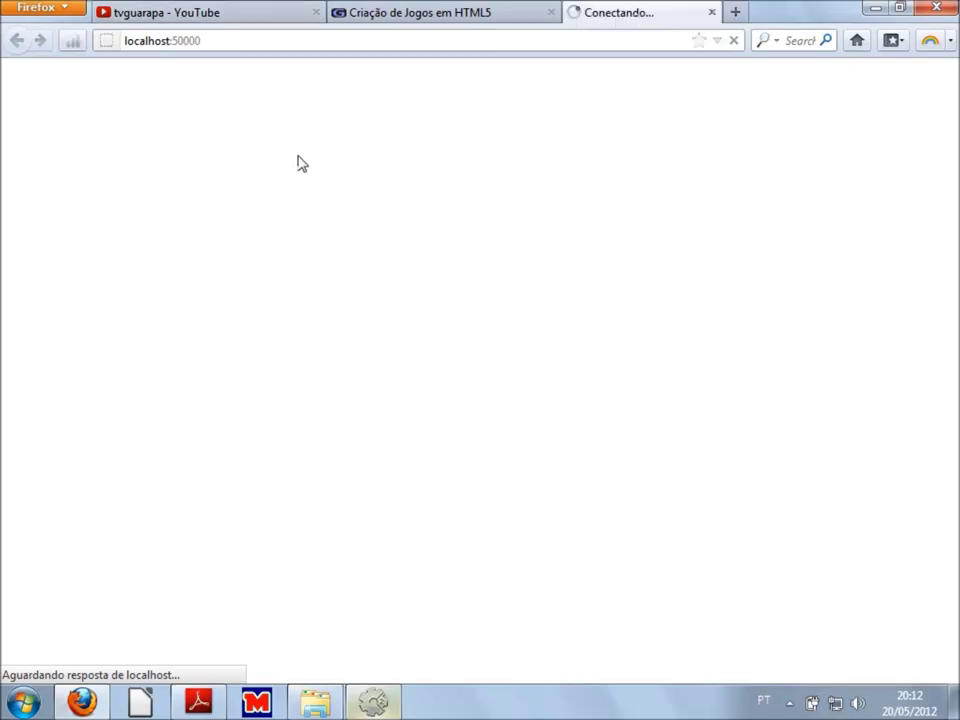
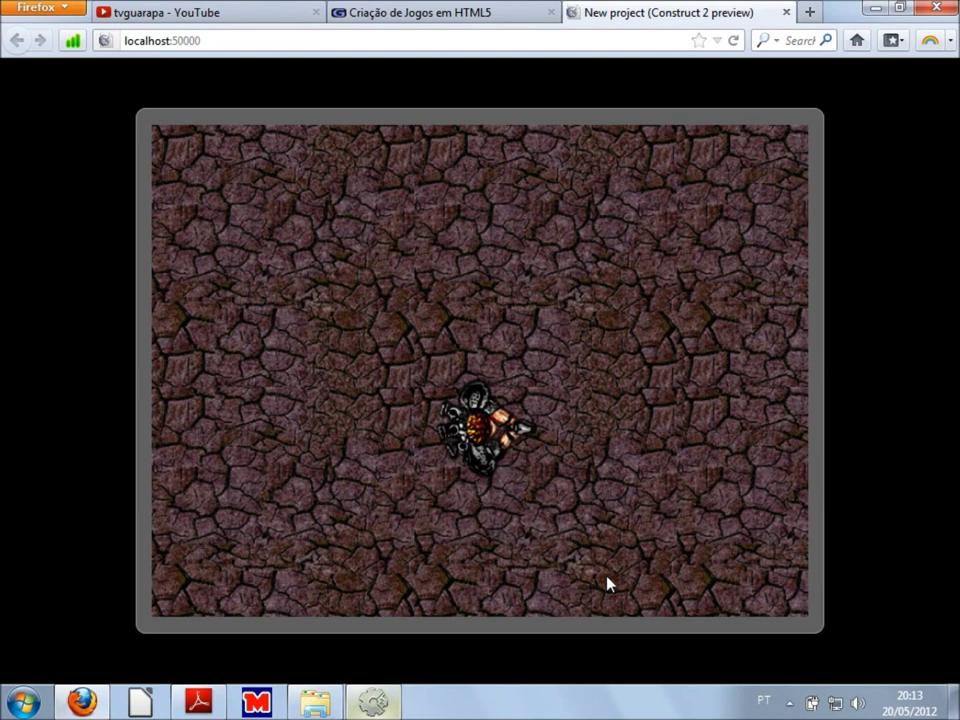
{"action": "left_click", "coordinate": [386, 708]}
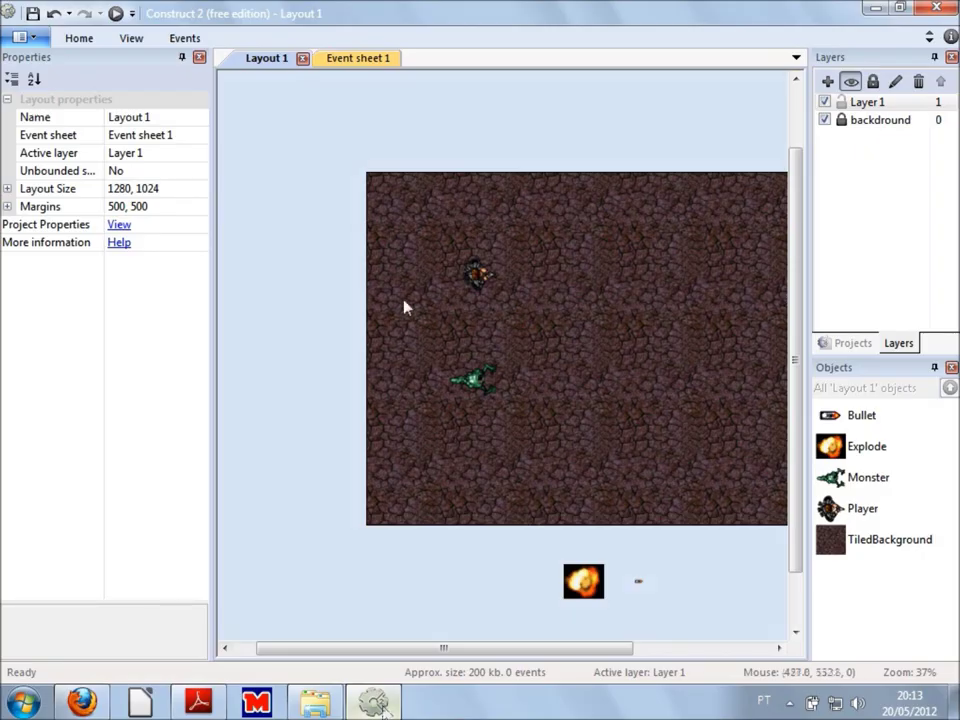
{"action": "left_click", "coordinate": [868, 103]}
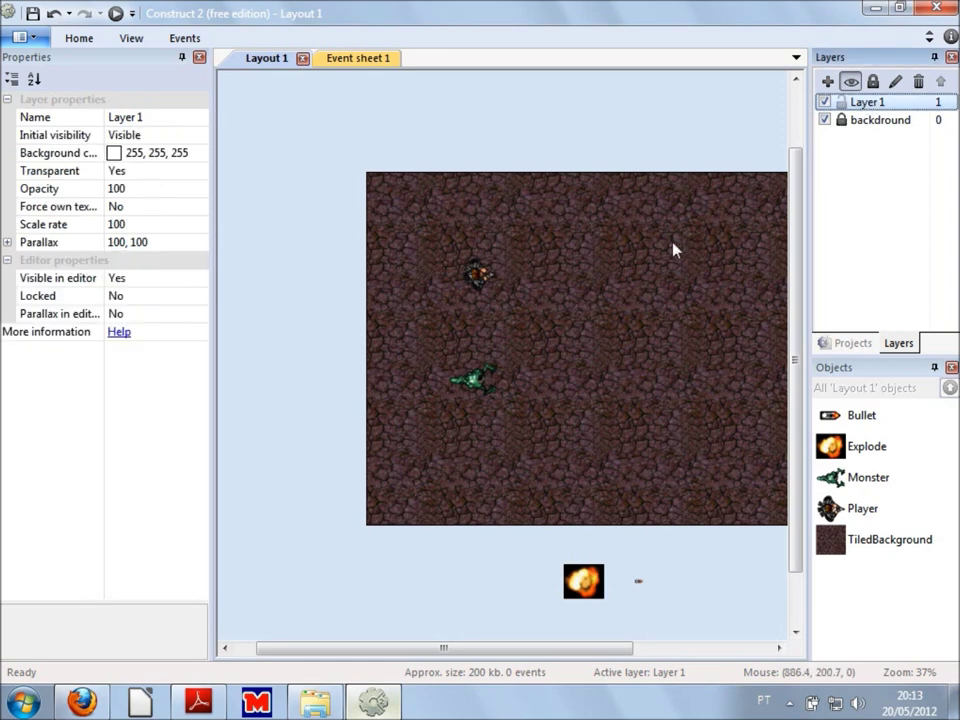
- Insert a Mouse input object into Layout 1
{"action": "double_click", "coordinate": [594, 315]}
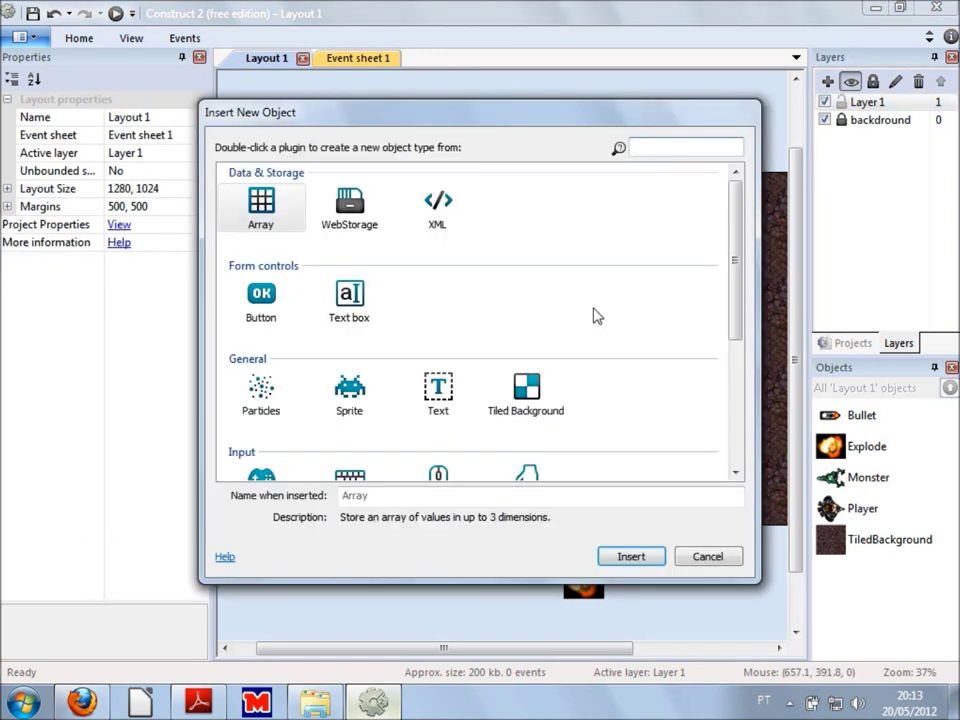
{"action": "left_click", "coordinate": [741, 388]}
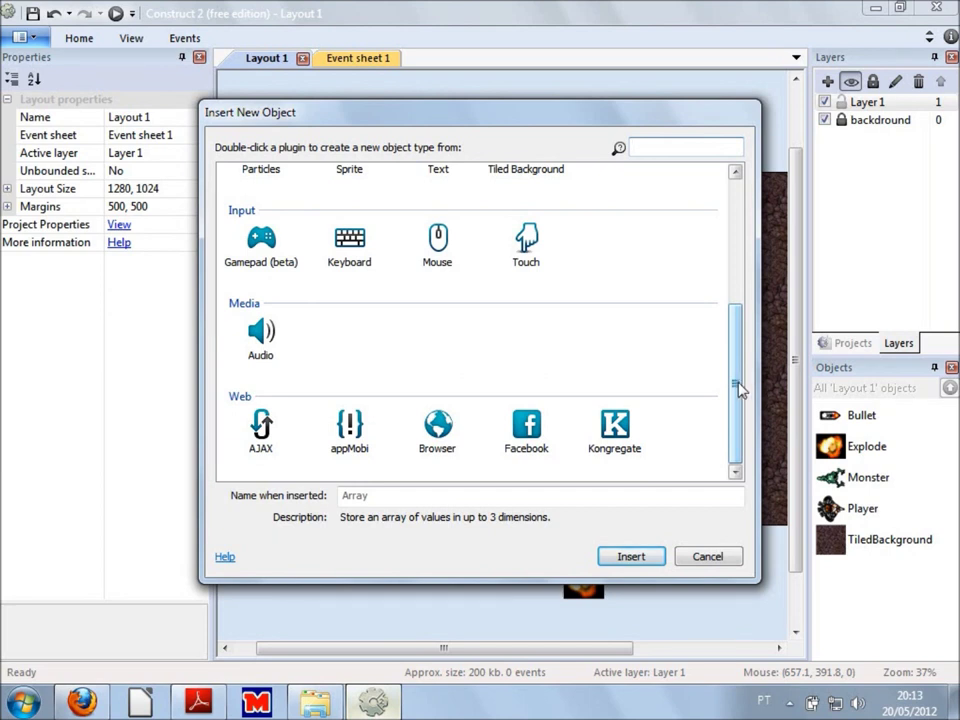
{"action": "left_click", "coordinate": [438, 262]}
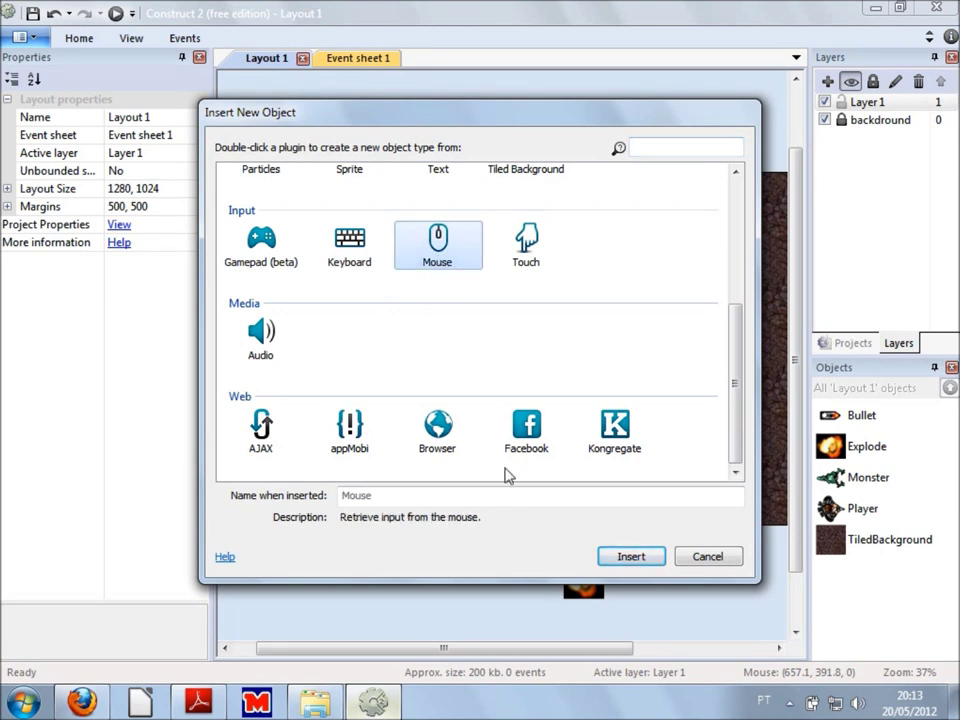
{"action": "left_click", "coordinate": [621, 568]}
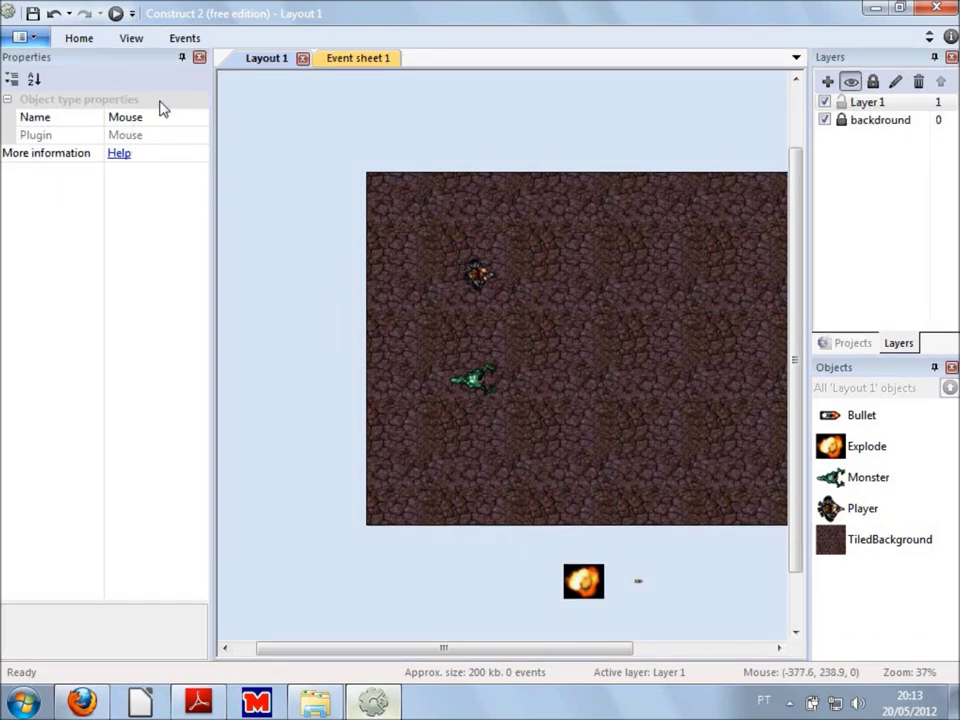
- Insert a Keyboard input object into Layout 1
{"action": "double_click", "coordinate": [585, 351]}
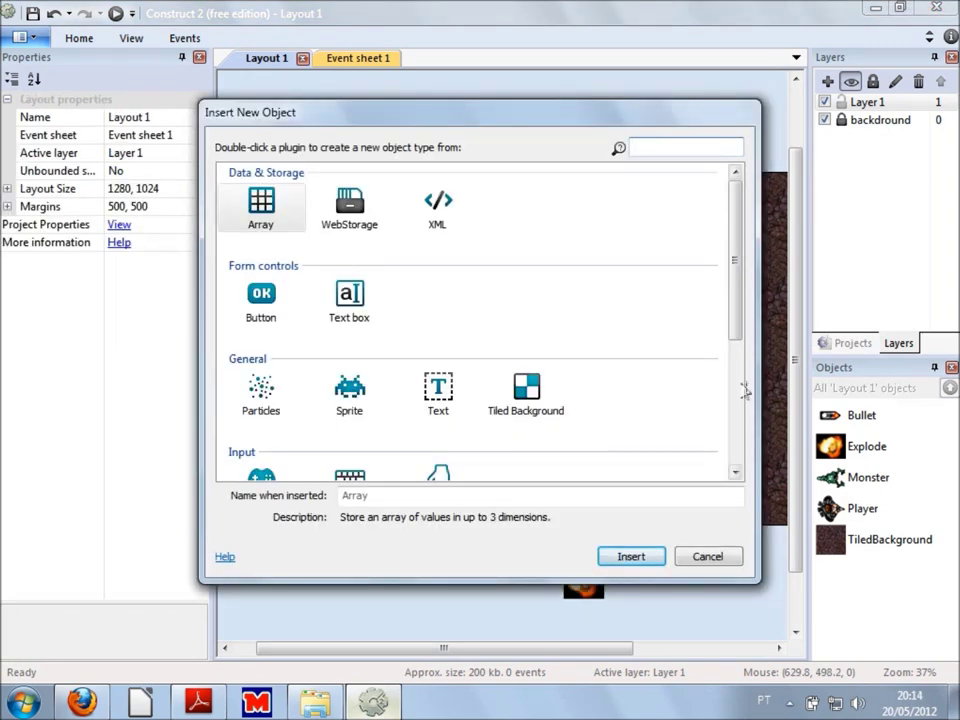
{"action": "scroll", "coordinate": [740, 392], "scroll_direction": "down", "scroll_amount": 5}
{"action": "double_click", "coordinate": [349, 240]}
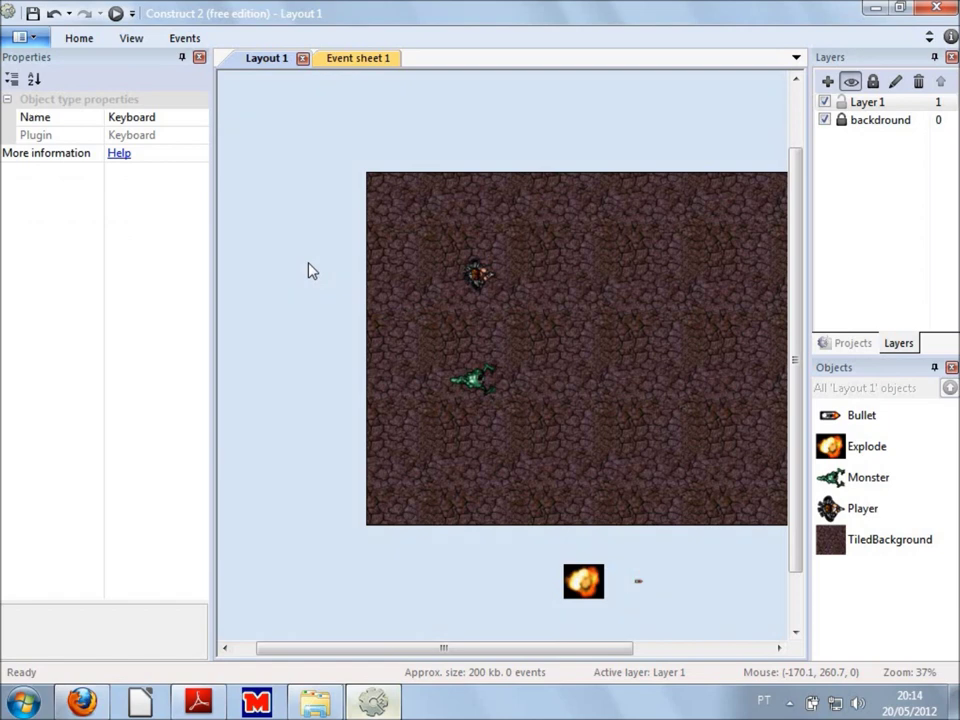
- Examine the object properties of the Player and Monster sprites, including name, position and size
{"action": "scroll", "coordinate": [377, 294], "scroll_direction": "up", "scroll_amount": 3, "text": "ctrl"}
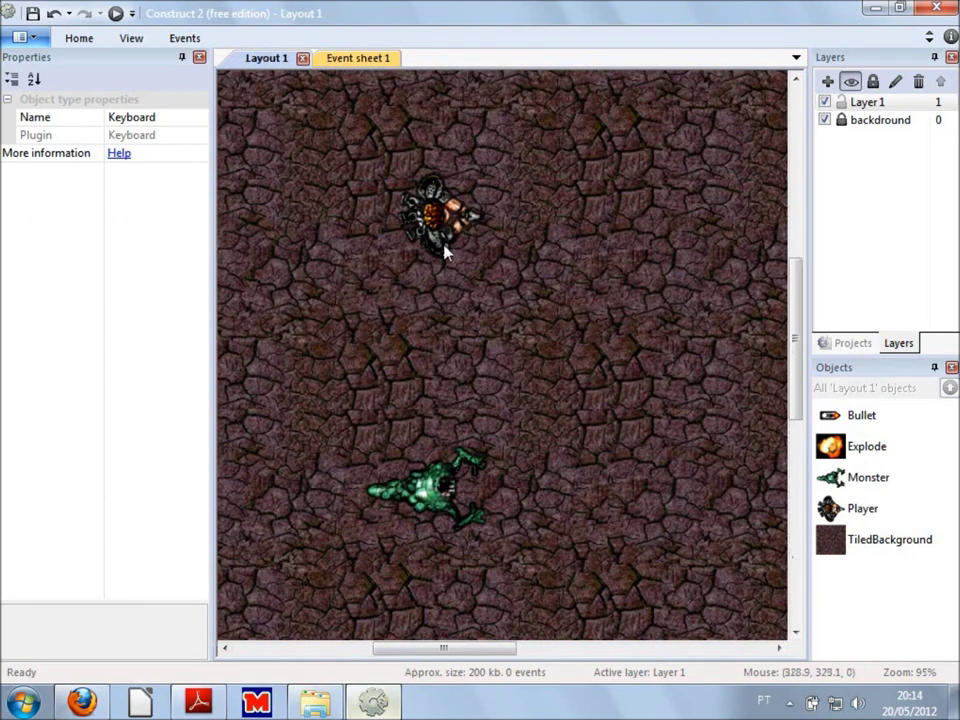
{"action": "left_click", "coordinate": [436, 234]}
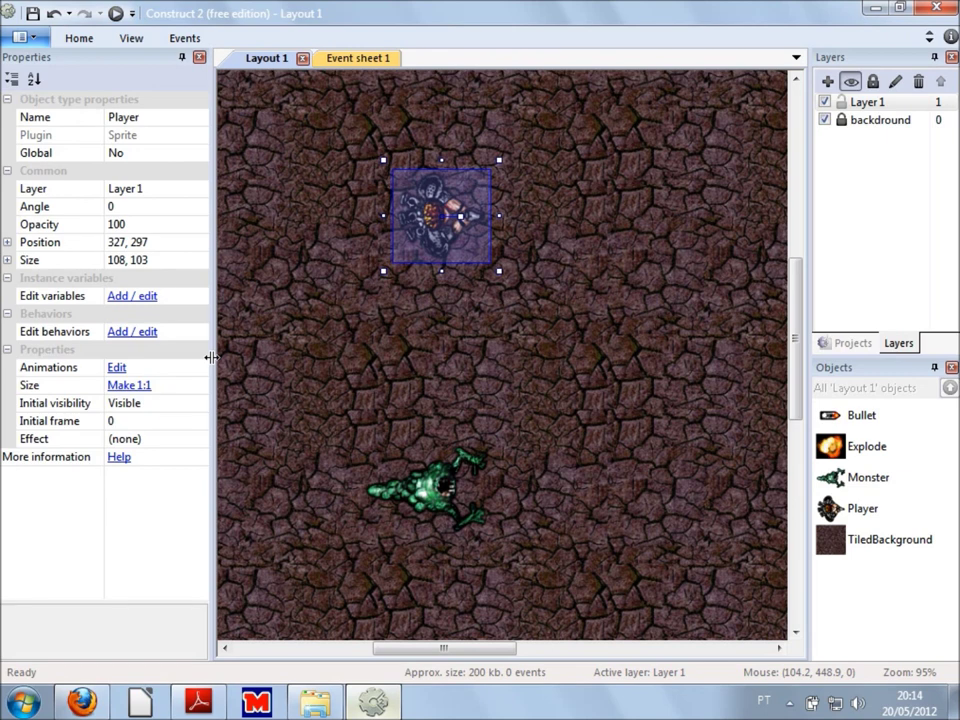
{"action": "left_click", "coordinate": [154, 261]}
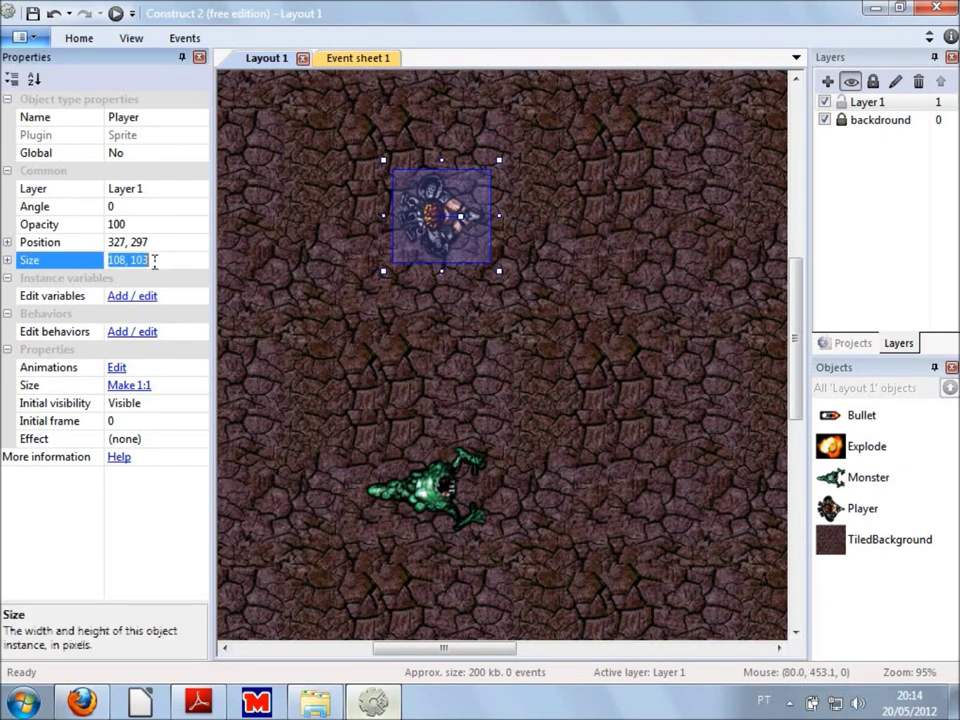
{"action": "left_click", "coordinate": [171, 244]}
{"action": "left_click", "coordinate": [167, 260]}
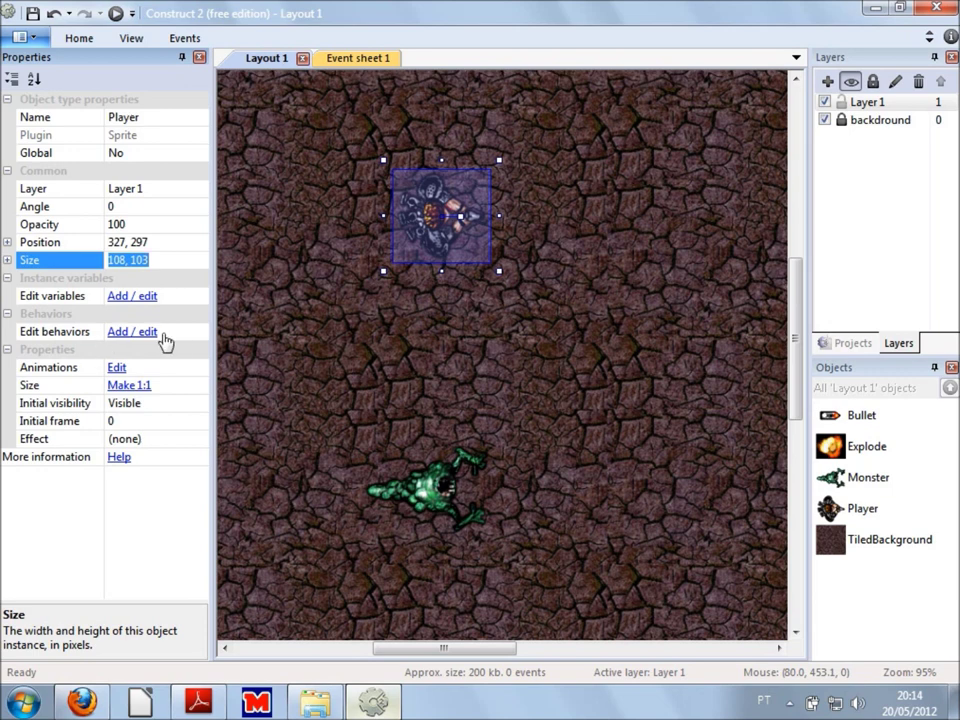
{"action": "left_click", "coordinate": [373, 264]}
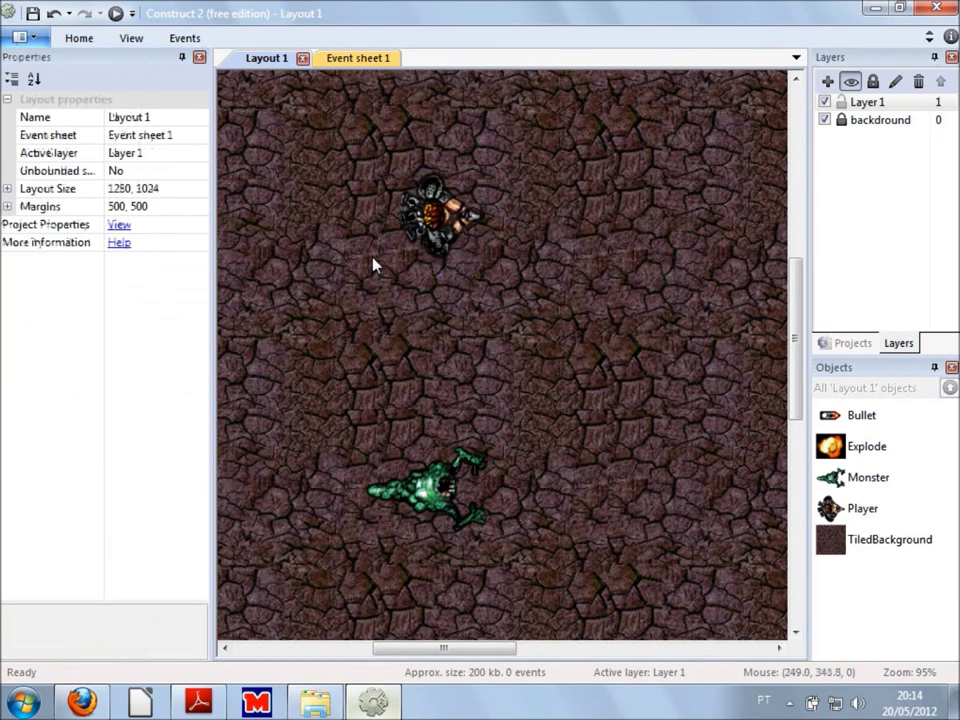
{"action": "left_click", "coordinate": [440, 222]}
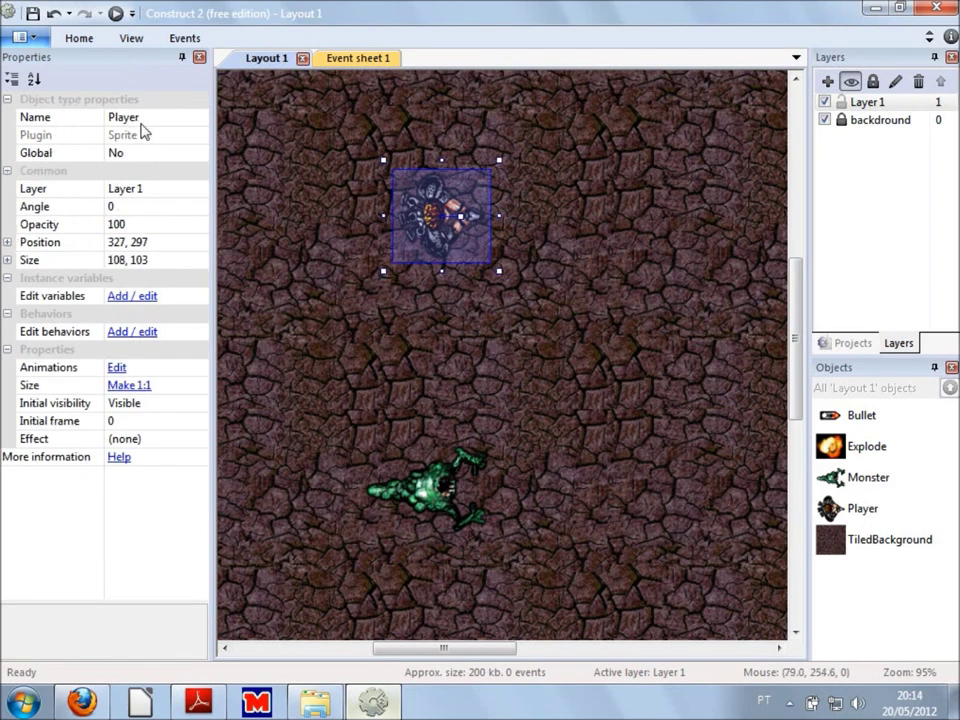
{"action": "left_click", "coordinate": [447, 492]}
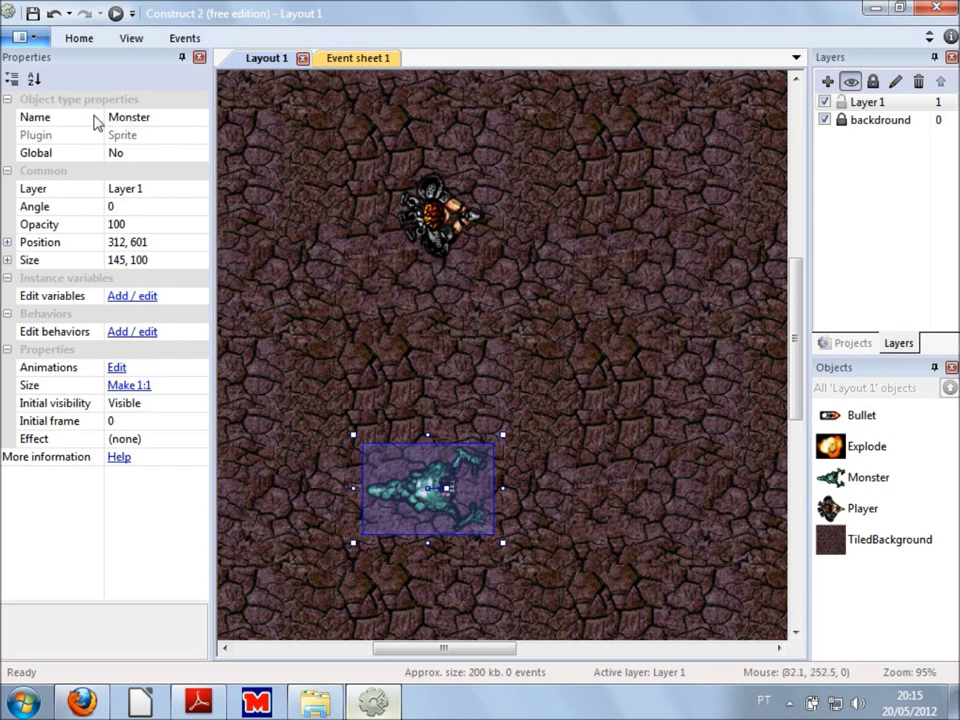
{"action": "left_click", "coordinate": [453, 437]}
- Add the 8 Direction movement behavior to the Player sprite
{"action": "left_click", "coordinate": [440, 213]}
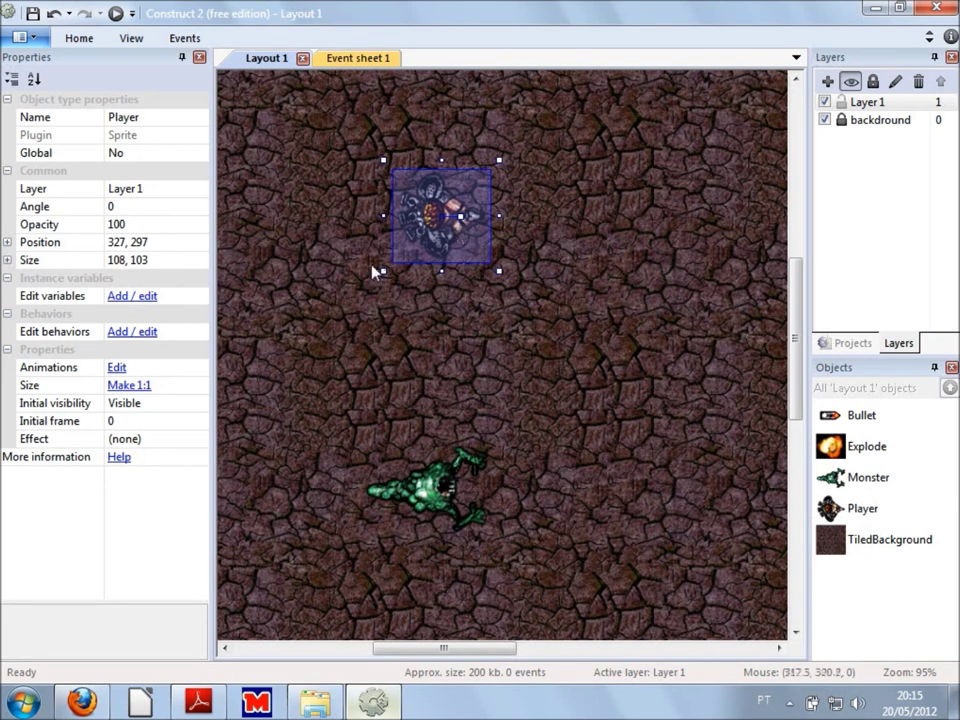
{"action": "left_click", "coordinate": [124, 335]}
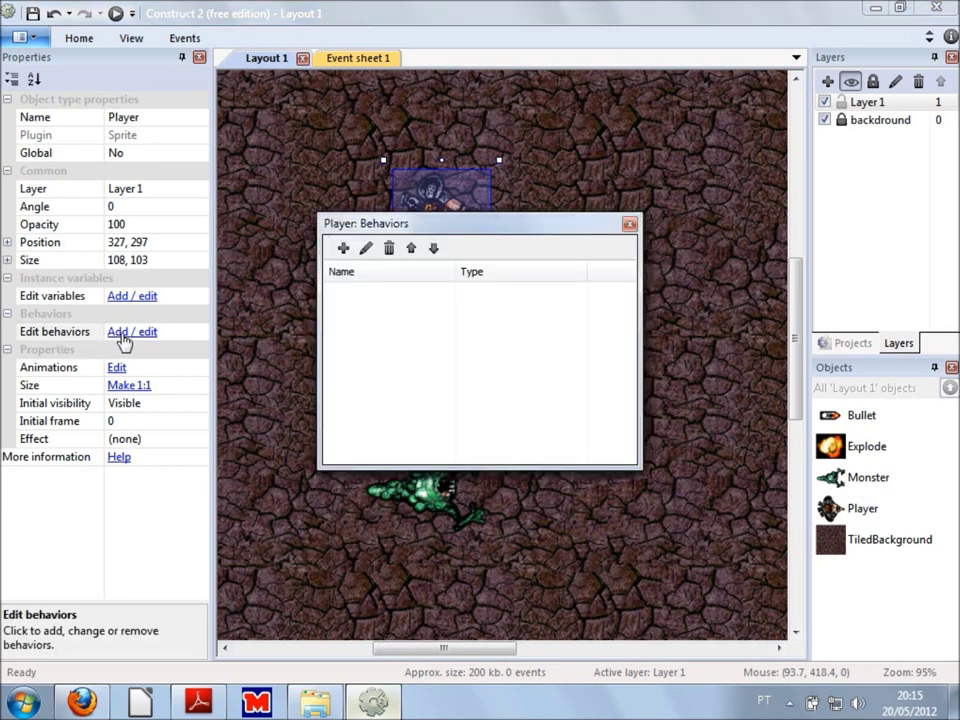
{"action": "left_click", "coordinate": [344, 250]}
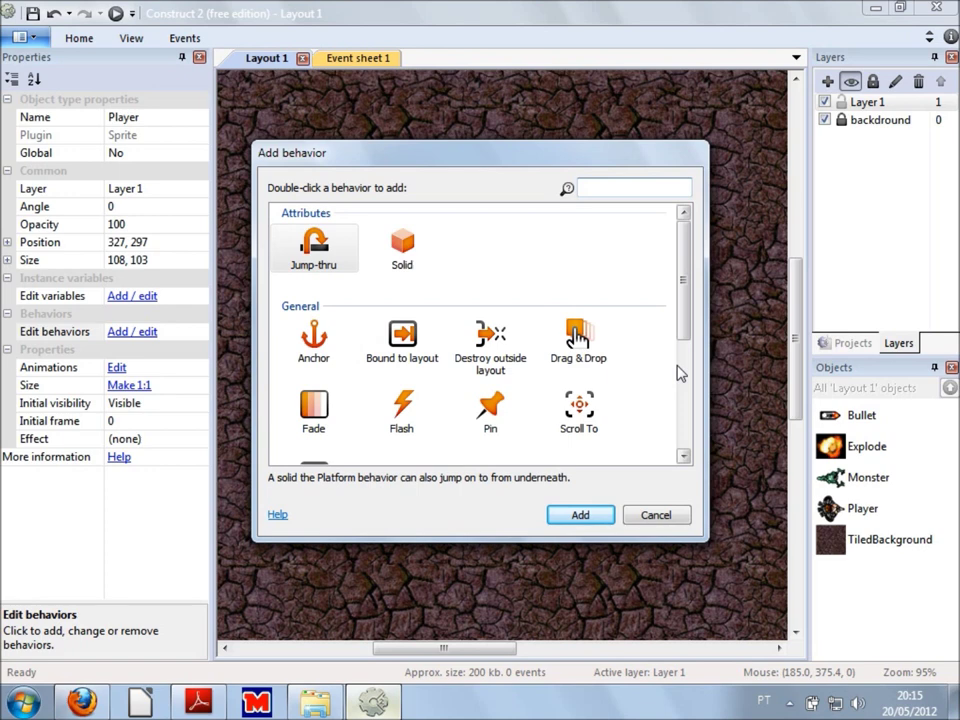
{"action": "left_click", "coordinate": [686, 375]}
{"action": "left_click_drag", "start_coordinate": [686, 377], "coordinate": [686, 433]}
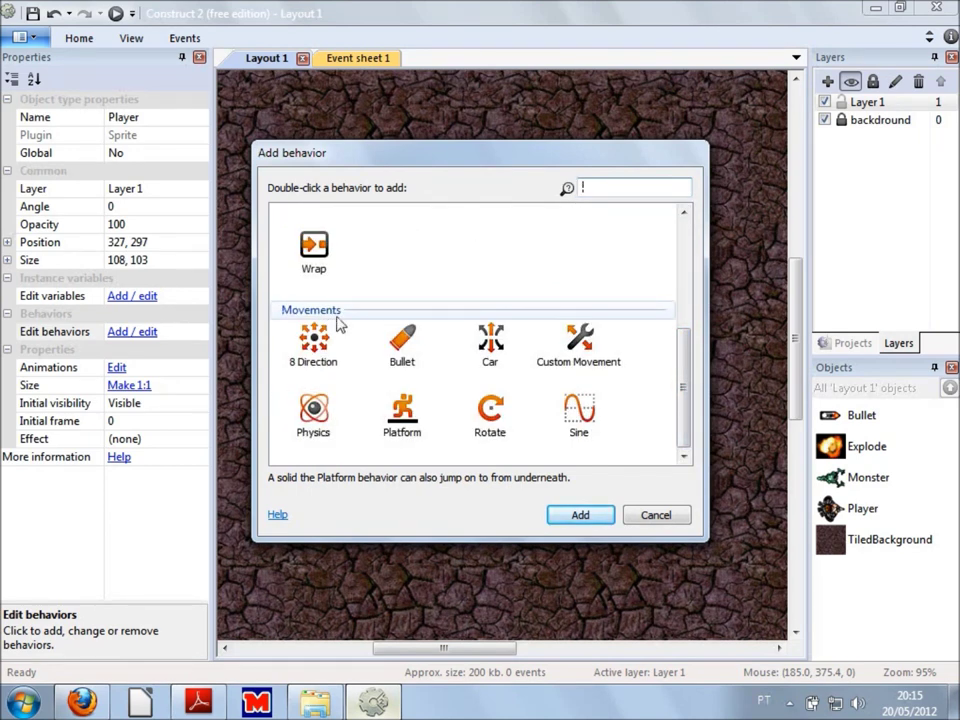
{"action": "left_click", "coordinate": [322, 352]}
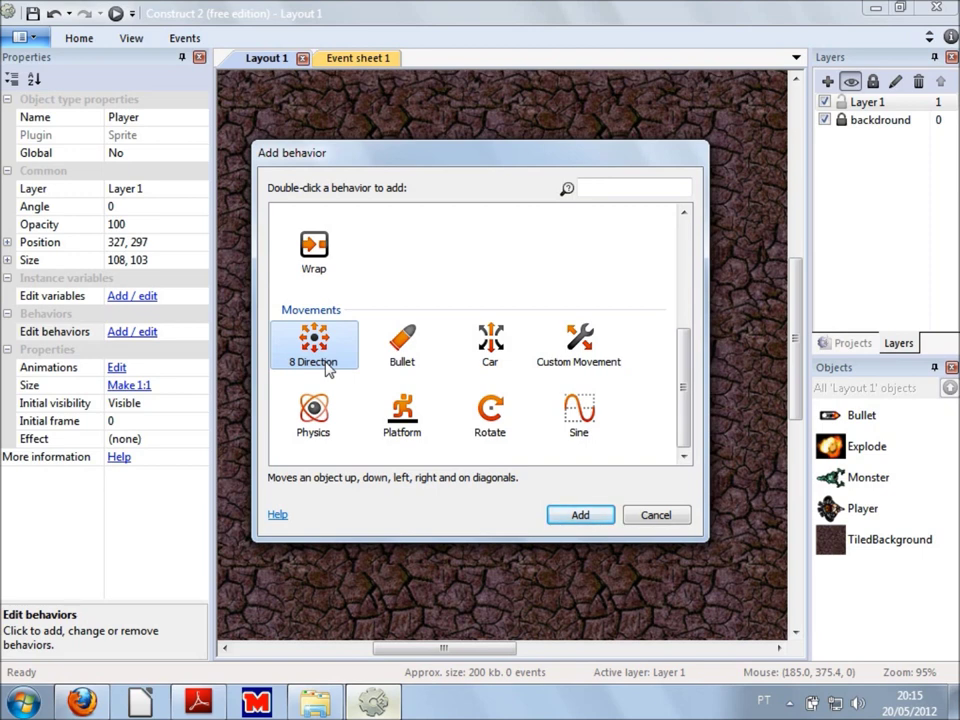
{"action": "left_click", "coordinate": [582, 516]}
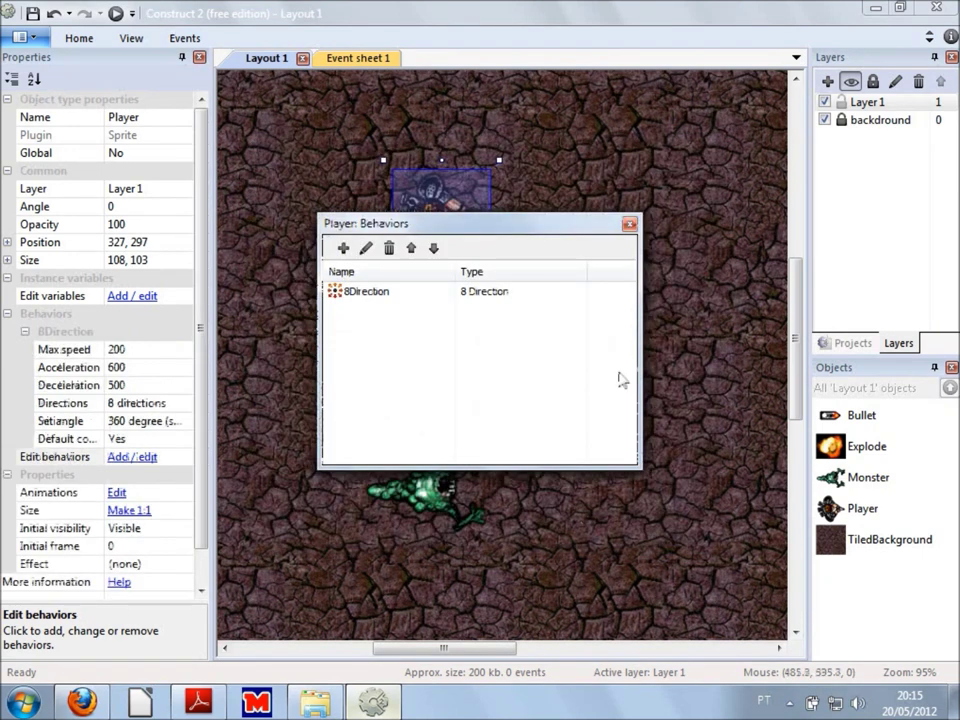
- Run the layout preview and move the player up, down, sideways and diagonally to test the 8 Direction movement
{"action": "left_click", "coordinate": [113, 15]}
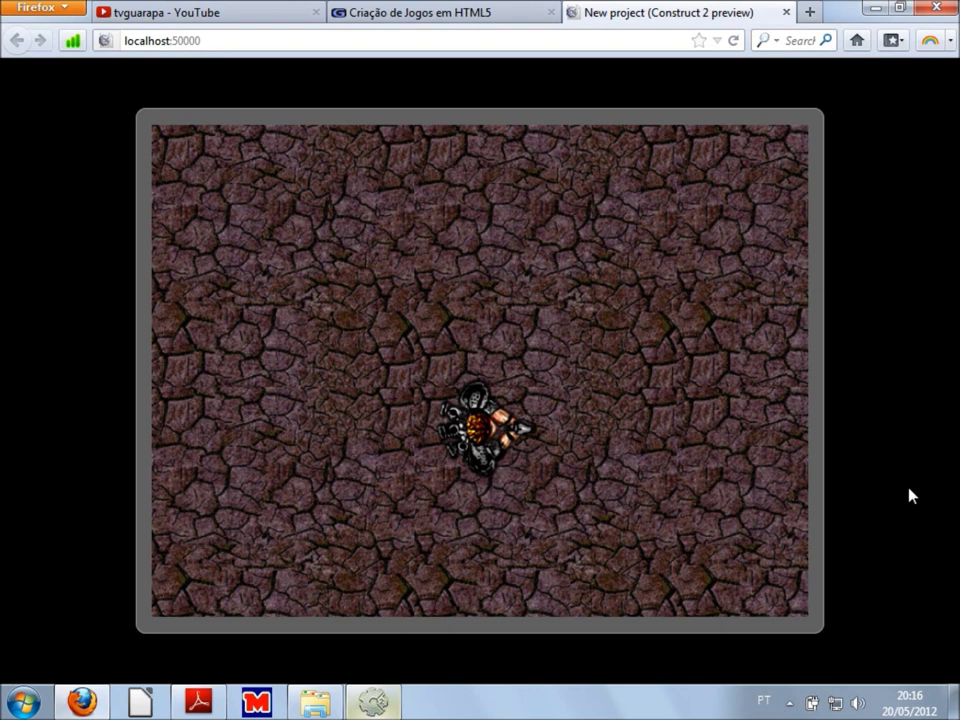
{"action": "key", "text": "Up"}
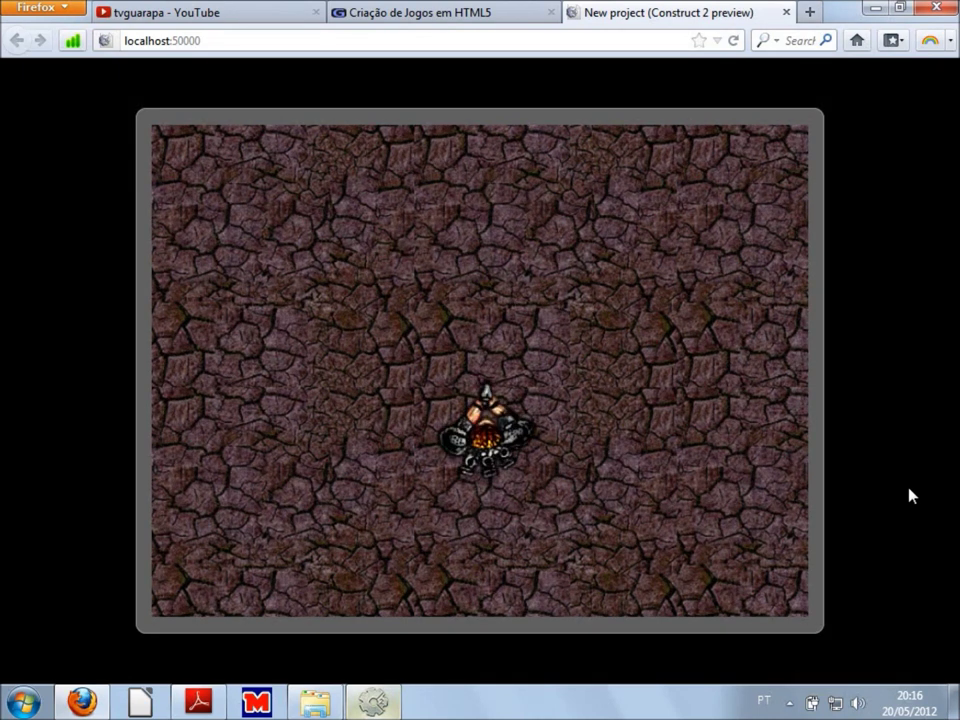
{"action": "key", "text": "Up"}
{"action": "key", "text": "Down"}
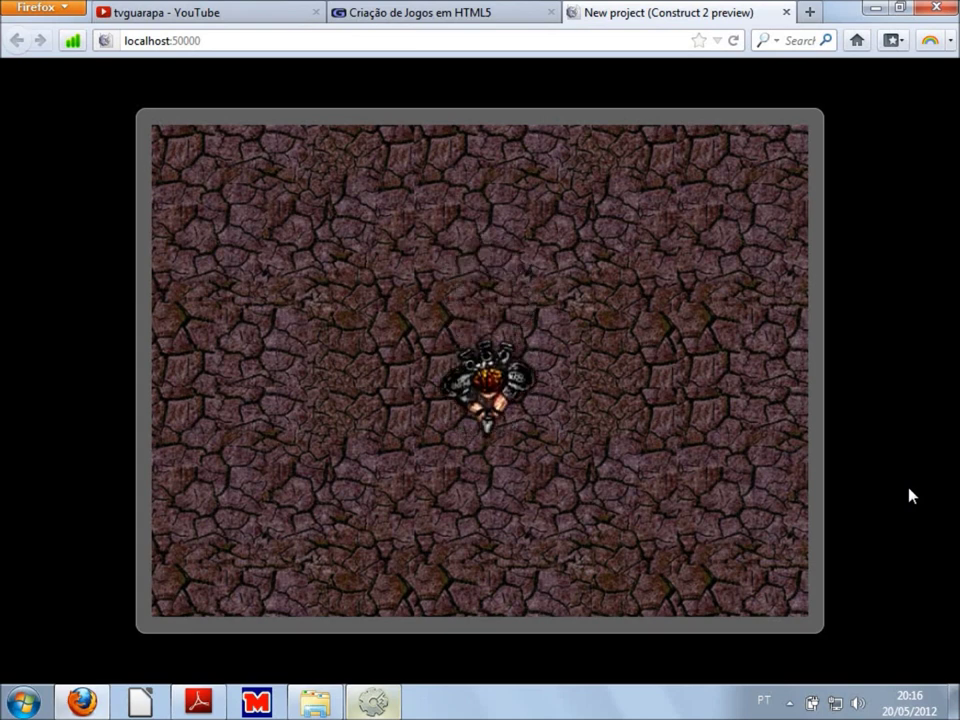
{"action": "key", "text": "Right"}
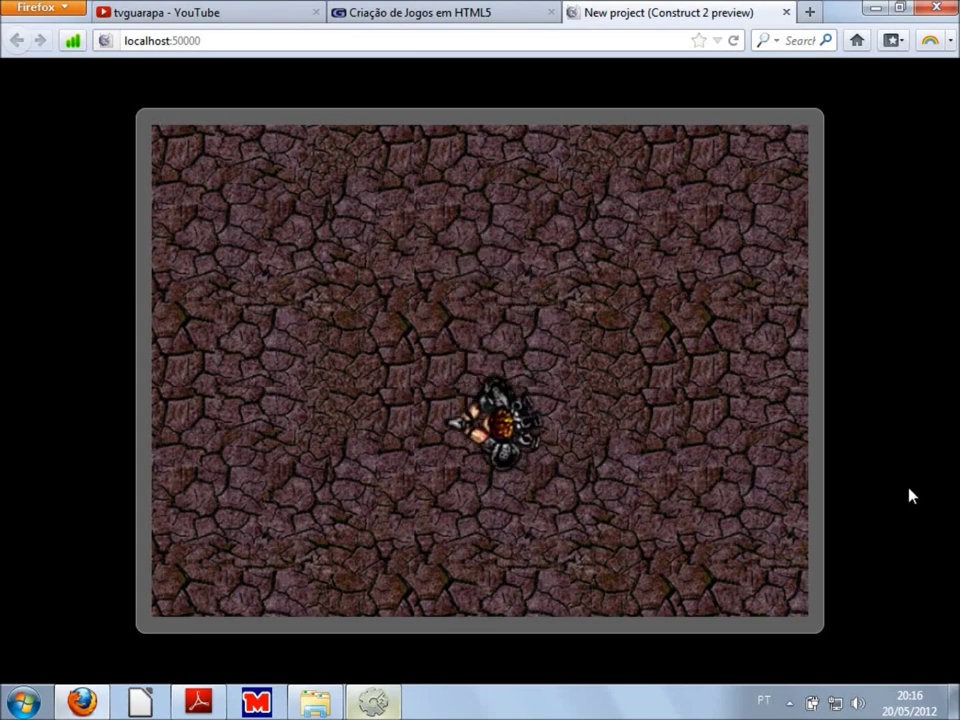
{"action": "key", "text": "Down"}
{"action": "key", "text": "Up"}
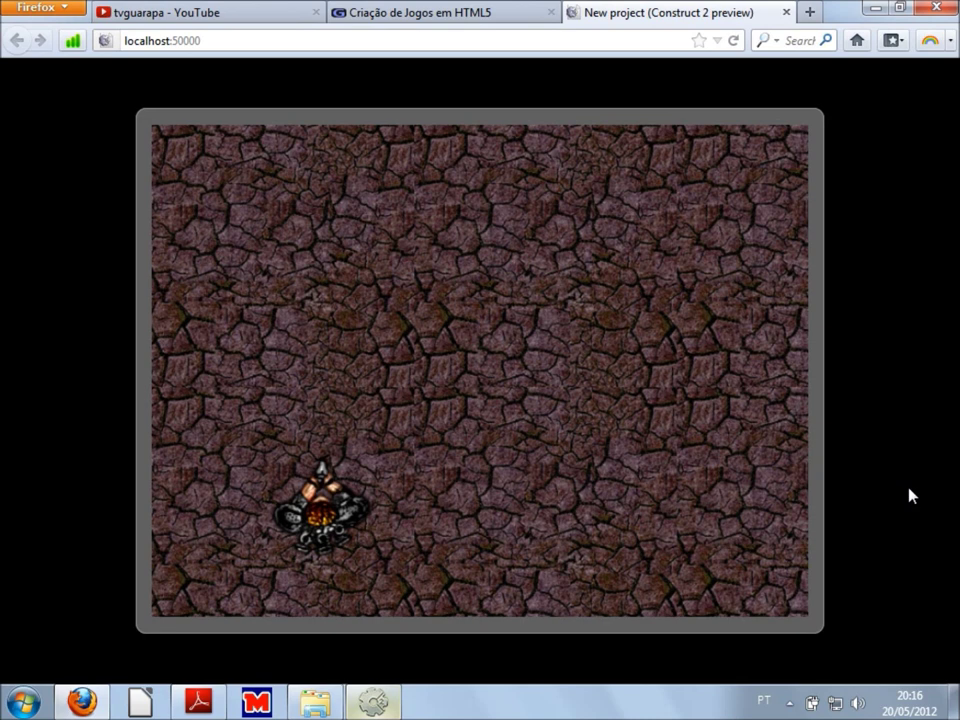
{"action": "key", "text": "Right"}
{"action": "key", "text": "Down"}
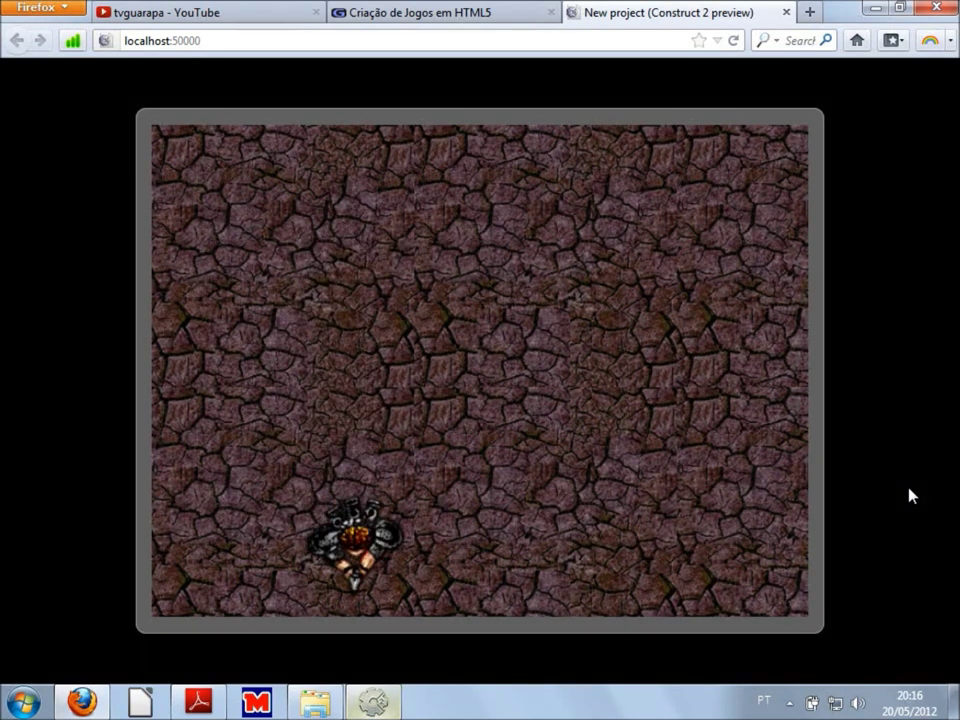
{"action": "key", "text": "Up"}
{"action": "key", "text": "Right"}
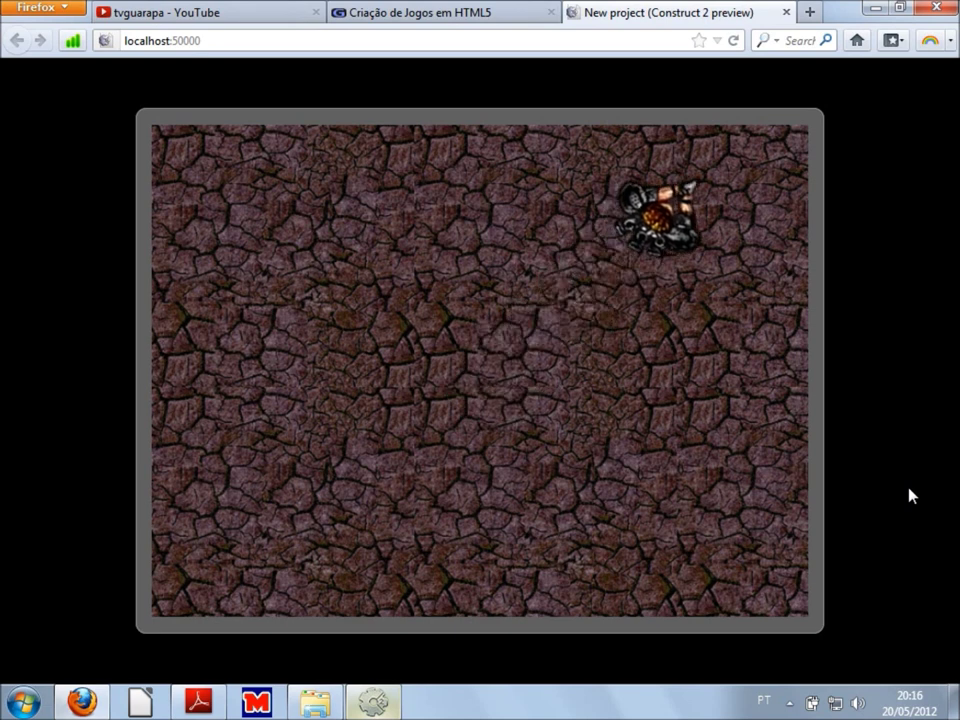
{"action": "key", "text": "Down"}
{"action": "key", "text": "Left"}
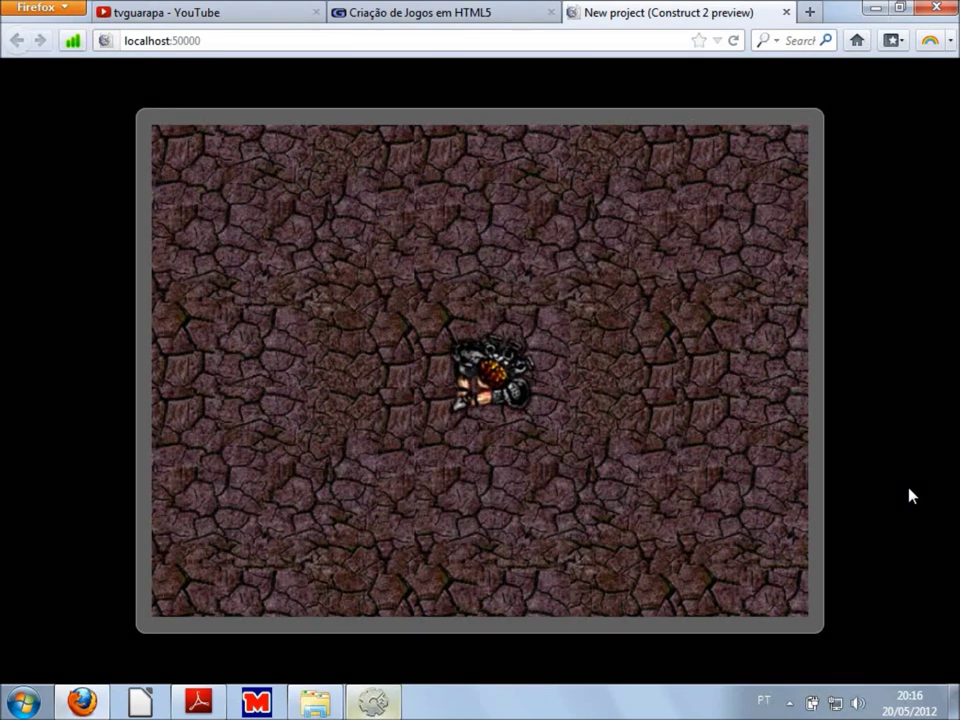
{"action": "key", "text": "Right"}
{"action": "key", "text": "Up"}
{"action": "key", "text": "Left"}
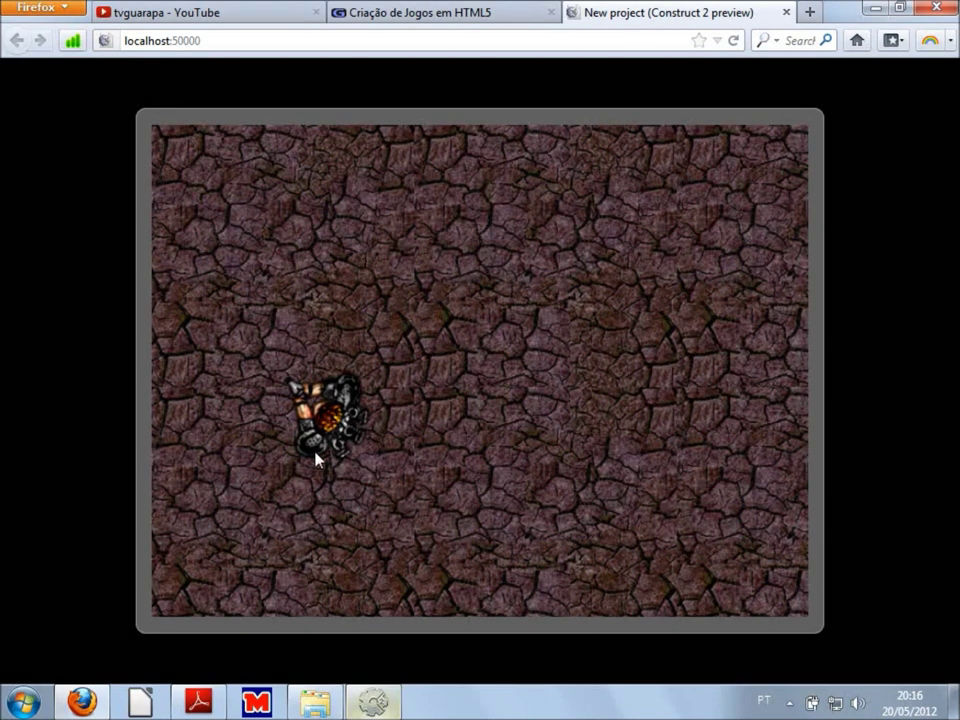
- Move the player past the right and upper edges of the preview area and back, and return to the Construct 2 editor
{"action": "key", "text": "Right"}
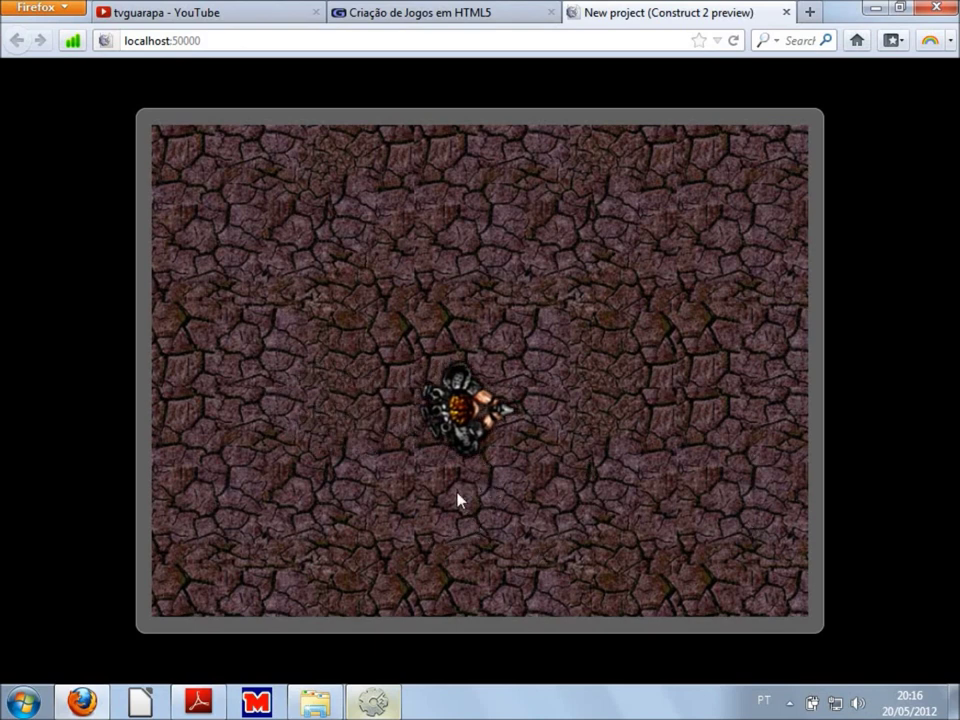
{"action": "key", "text": "Up"}
{"action": "key", "text": "Right"}
{"action": "key", "text": "Right"}
{"action": "key", "text": "Left"}
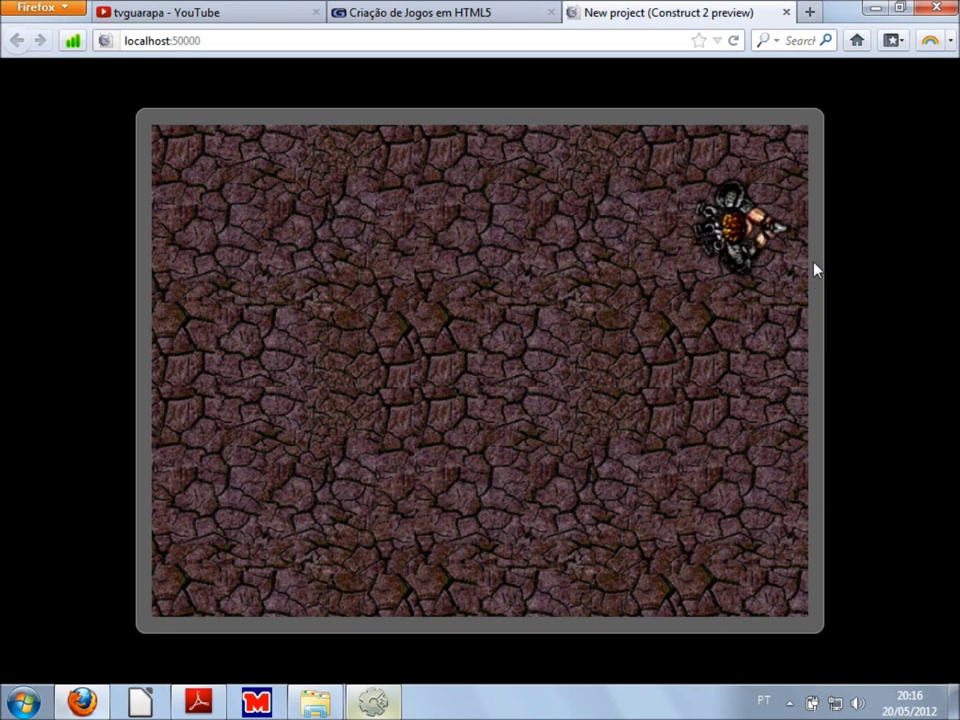
{"action": "key", "text": "Right"}
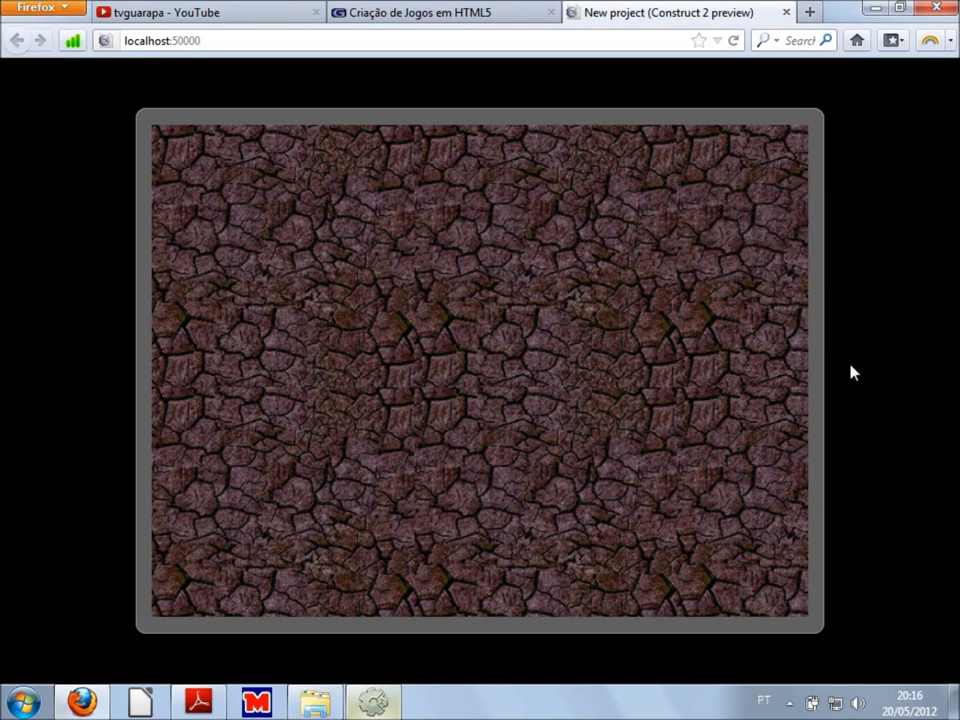
{"action": "key", "text": "Left"}
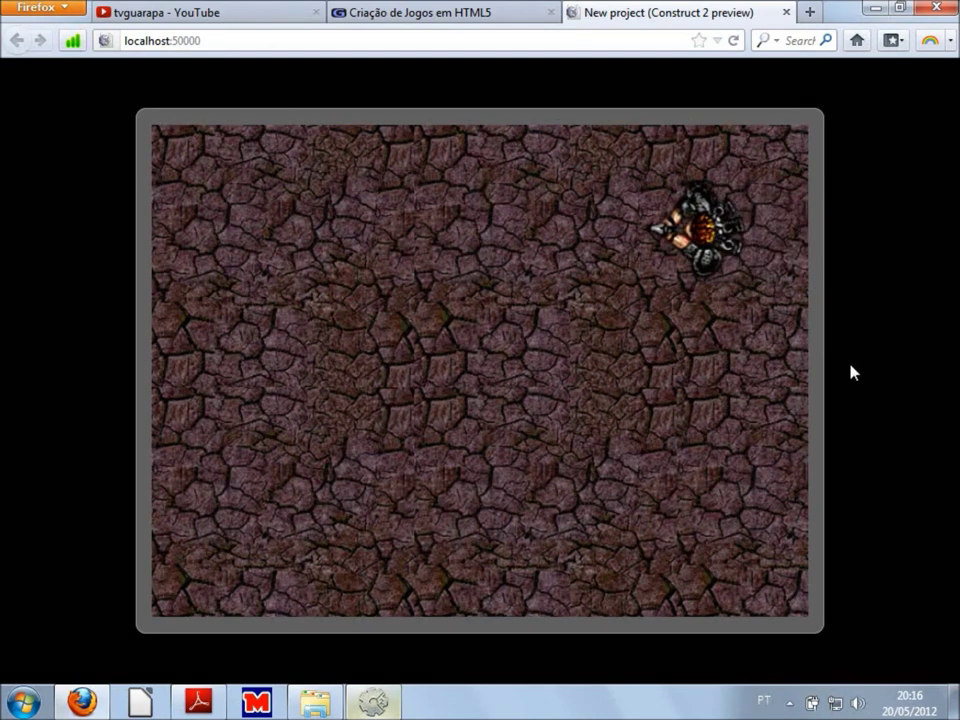
{"action": "key", "text": "Up"}
{"action": "key", "text": "Down"}
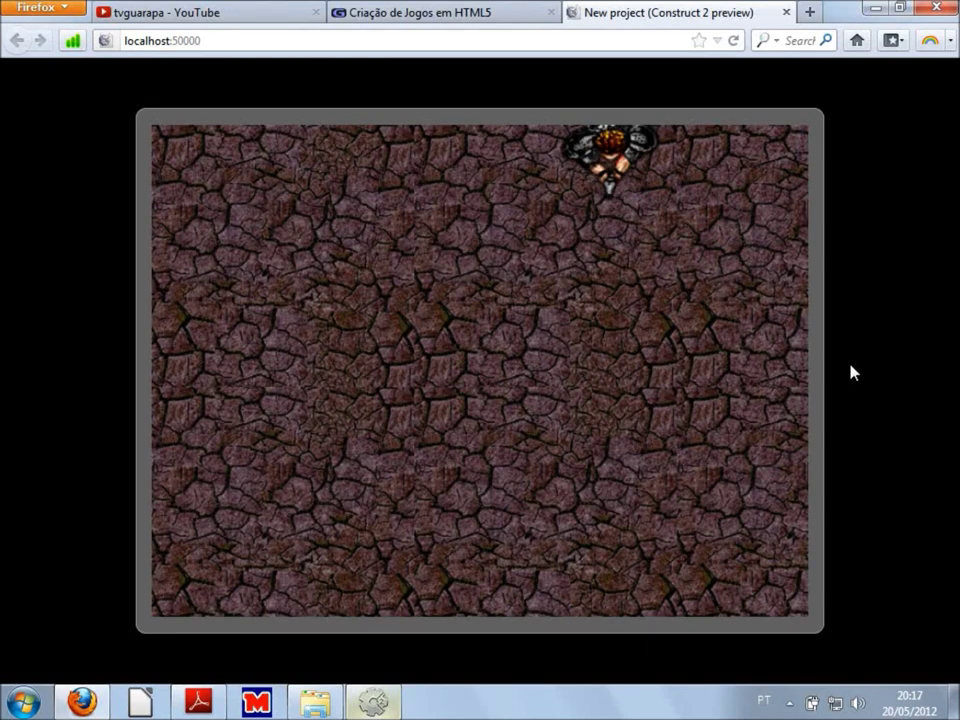
{"action": "key", "text": "Down"}
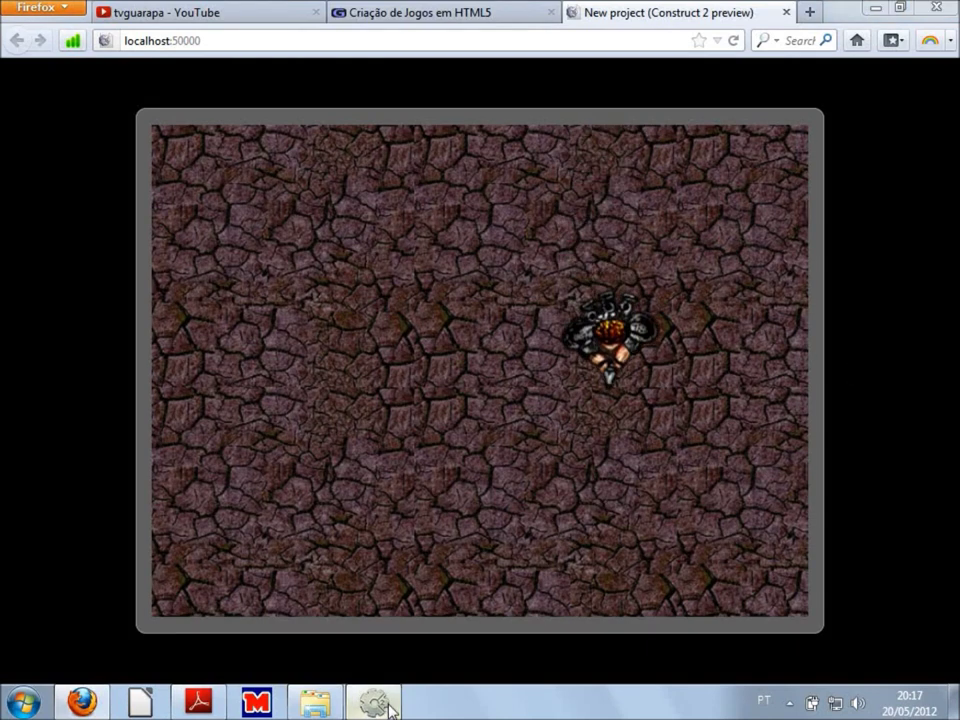
{"action": "left_click", "coordinate": [373, 703]}
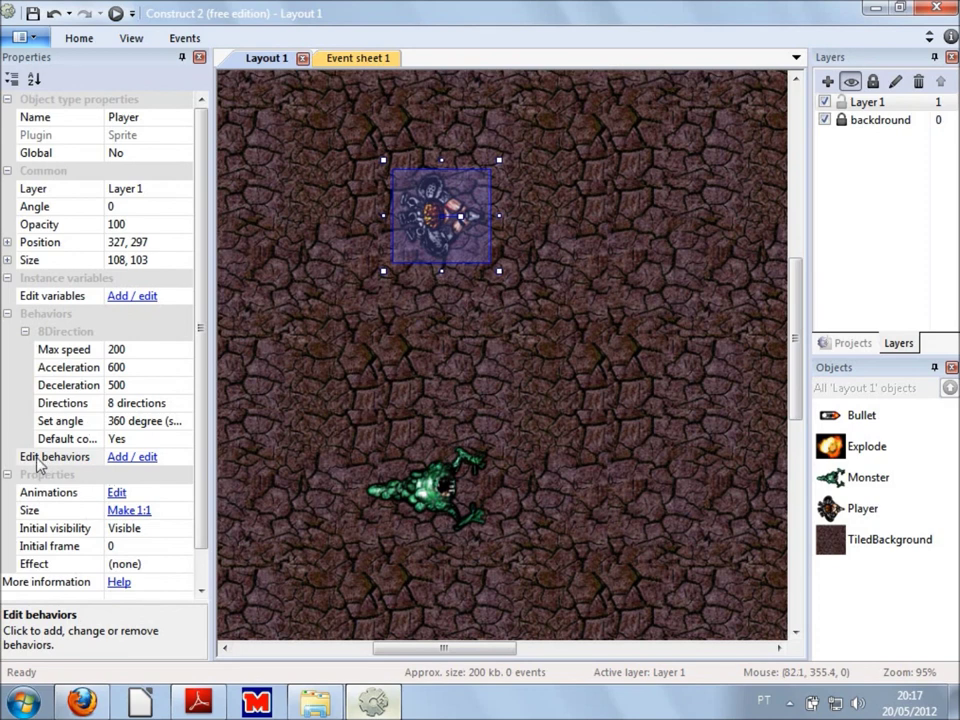
- Add the Scroll To behavior to the Player sprite alongside its 8 Direction movement
{"action": "left_click", "coordinate": [144, 460]}
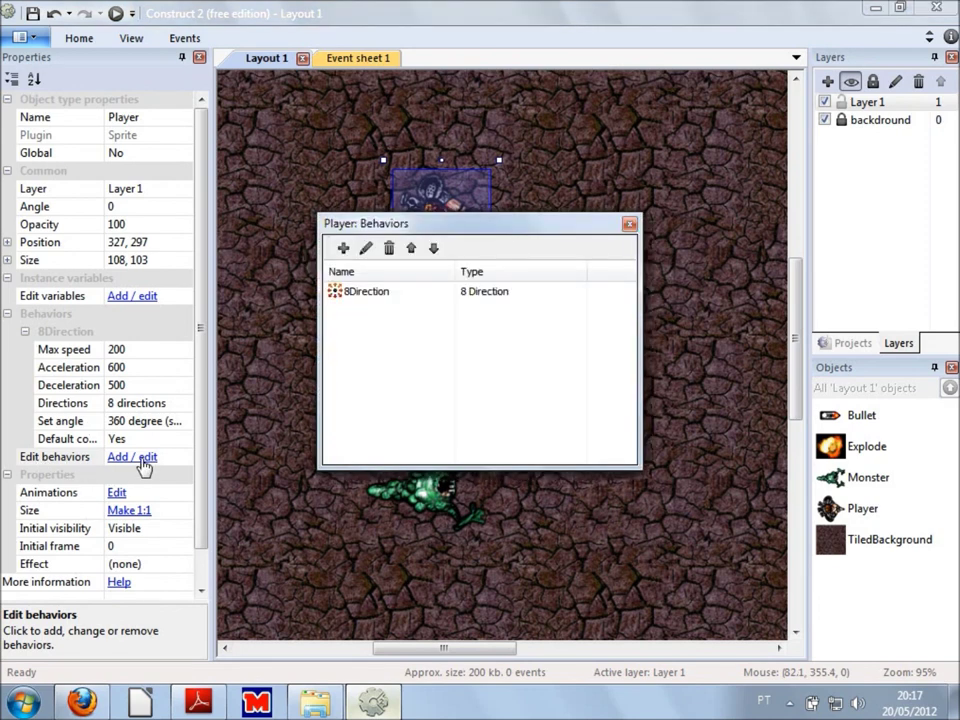
{"action": "left_click", "coordinate": [367, 301]}
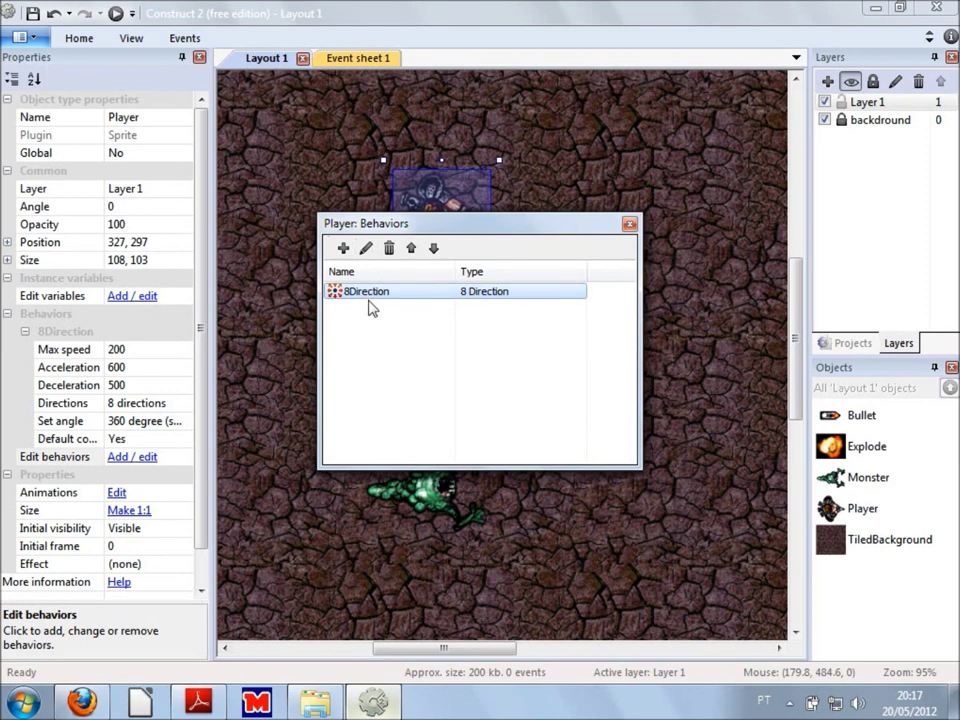
{"action": "left_click", "coordinate": [343, 248]}
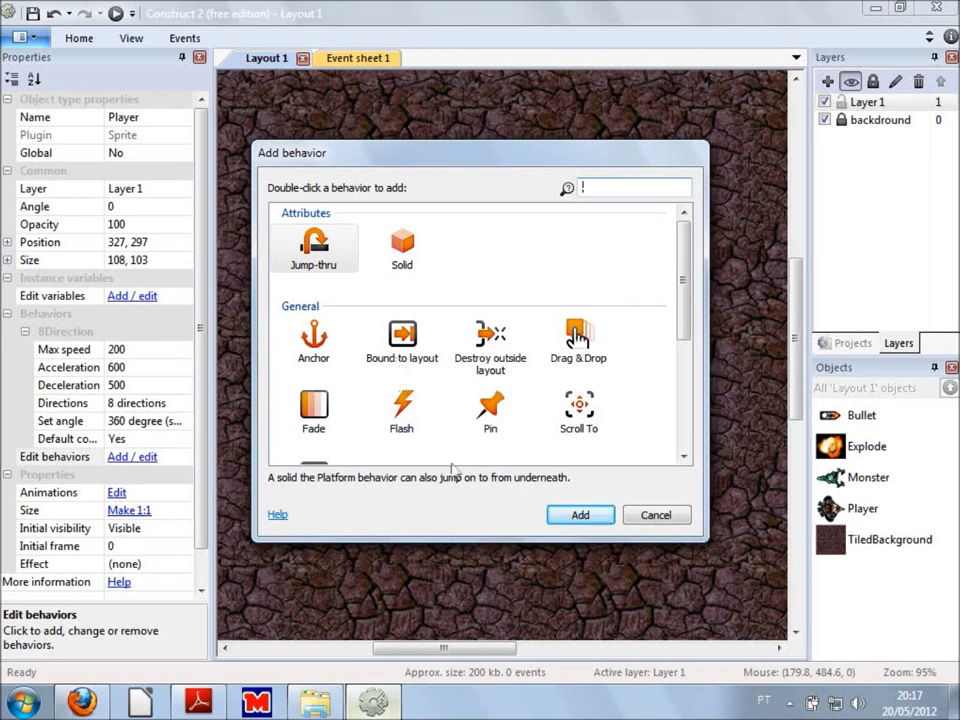
{"action": "left_click", "coordinate": [578, 423]}
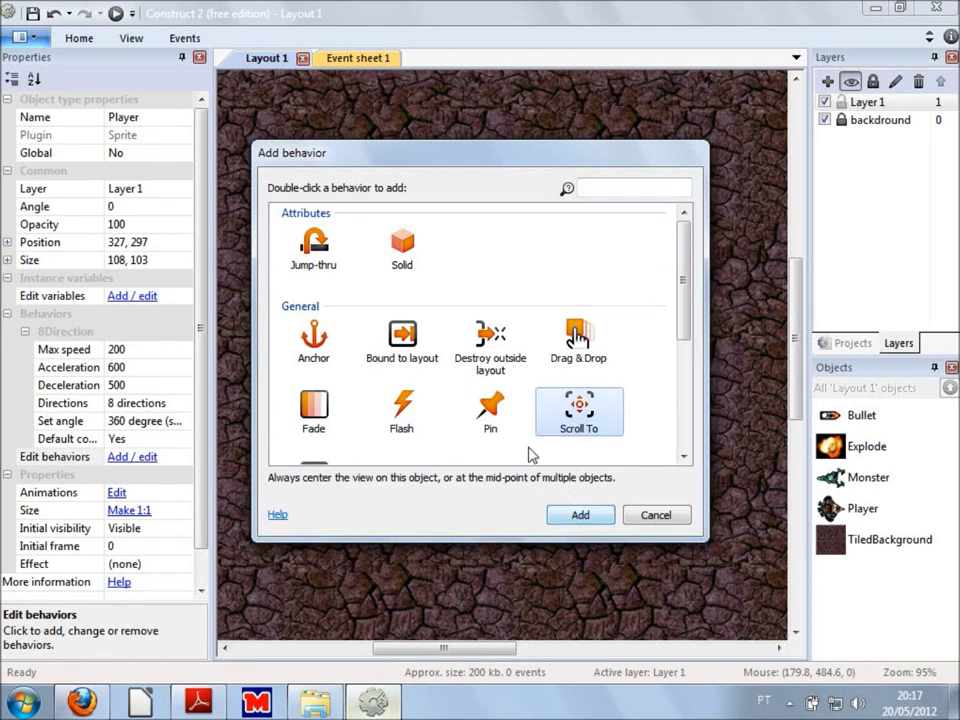
{"action": "left_click", "coordinate": [578, 515]}
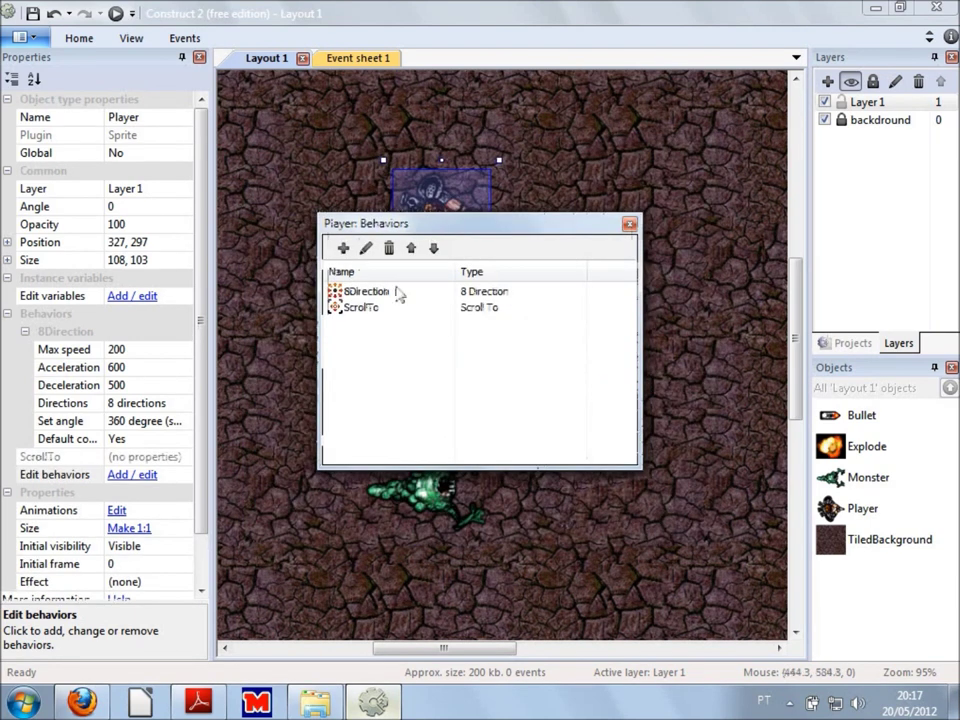
{"action": "left_click", "coordinate": [629, 224]}
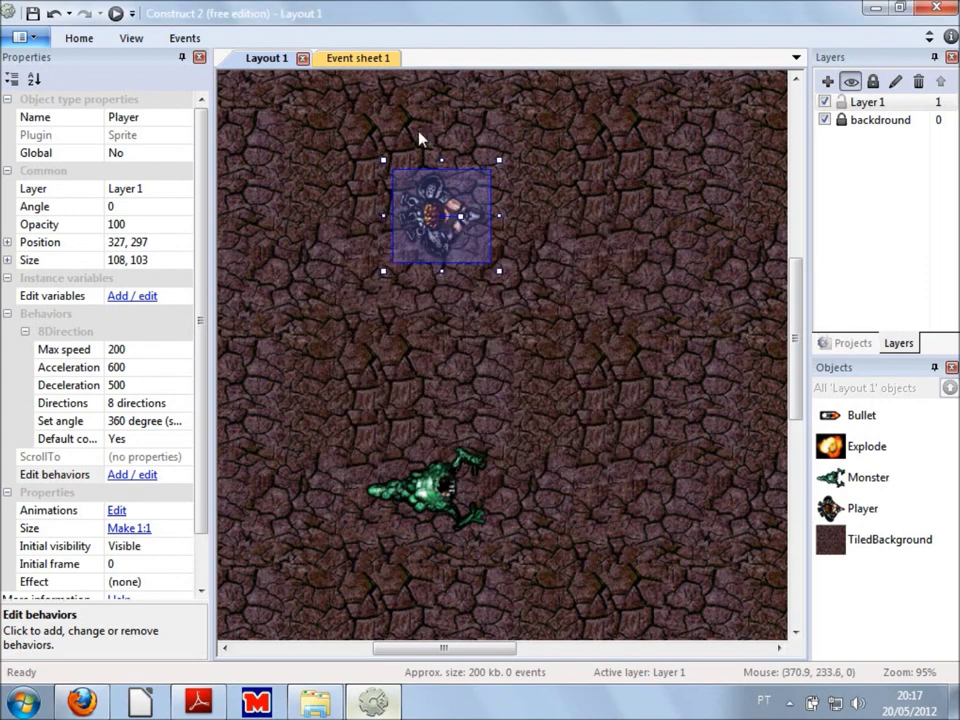
- Run the layout preview, move the player sideways and up to test the view following, and return to the Construct 2 editor
{"action": "left_click", "coordinate": [116, 13]}
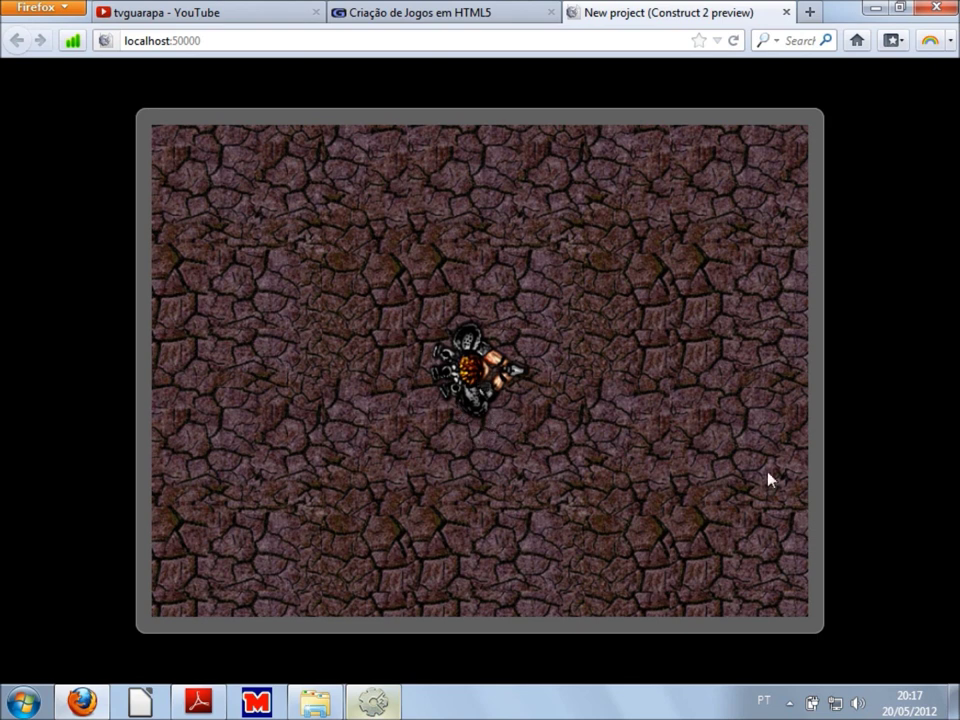
{"action": "key", "text": "Left"}
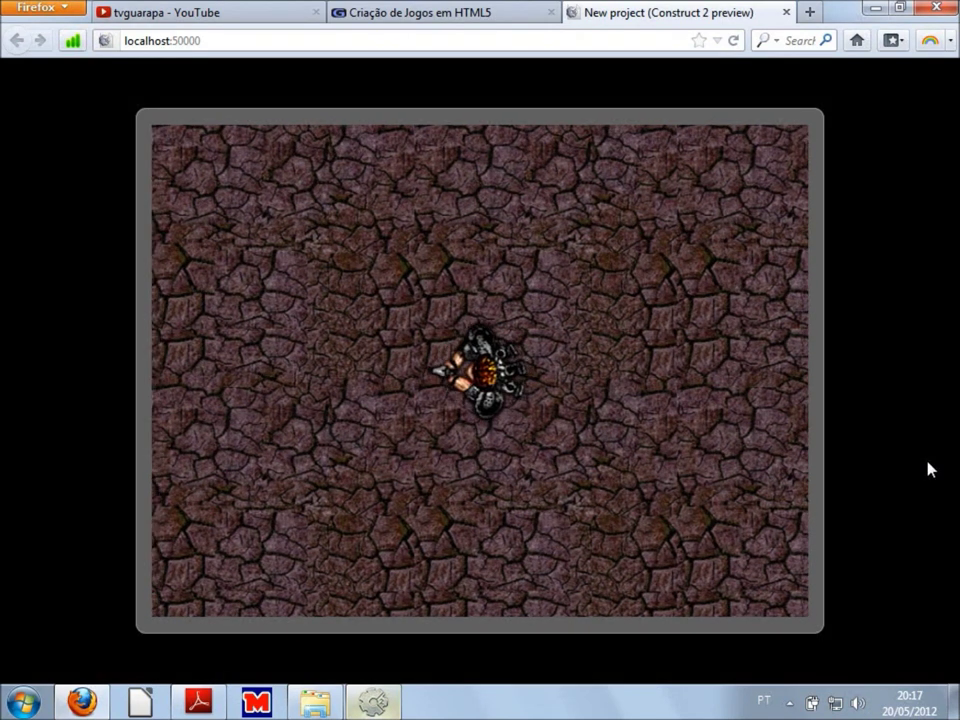
{"action": "key", "text": "Left"}
{"action": "key", "text": "Right"}
{"action": "key", "text": "Right"}
{"action": "key", "text": "Up"}
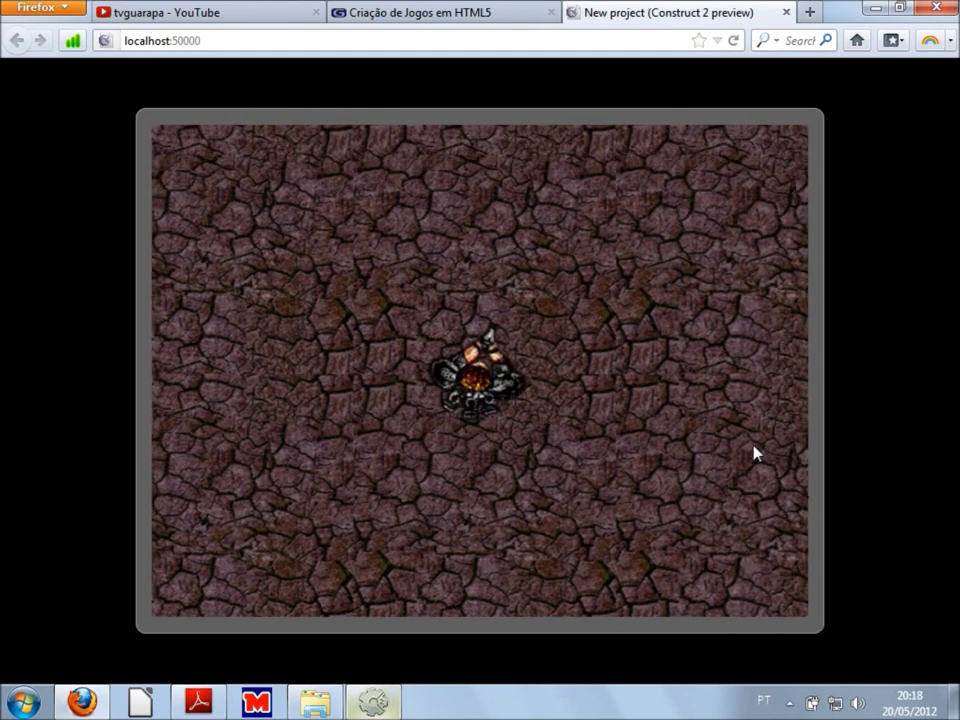
{"action": "key", "text": "Up"}
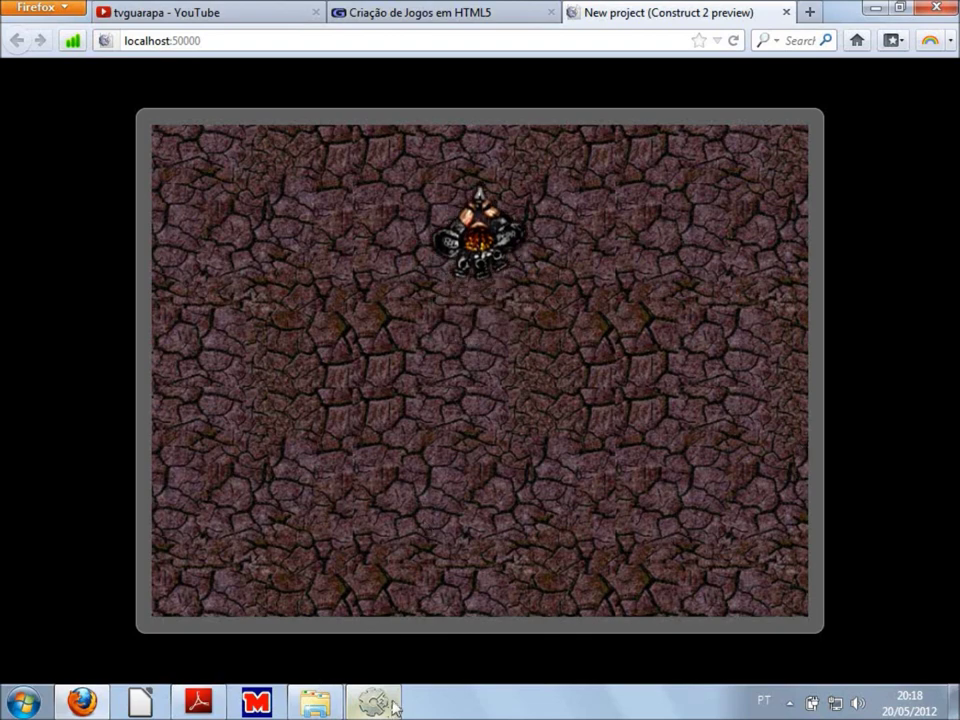
{"action": "left_click", "coordinate": [373, 703]}
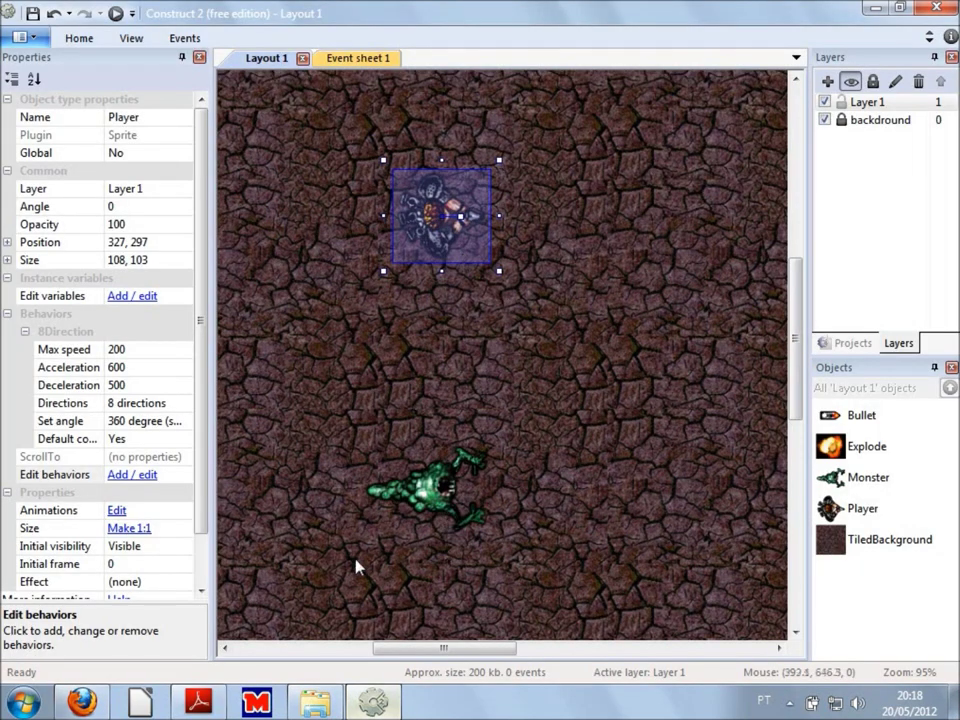
- Switch back to the Firefox preview, move the player around the monster and near the layout's edge, and return to Construct 2
{"action": "left_click", "coordinate": [82, 703]}
{"action": "key", "text": "Down"}
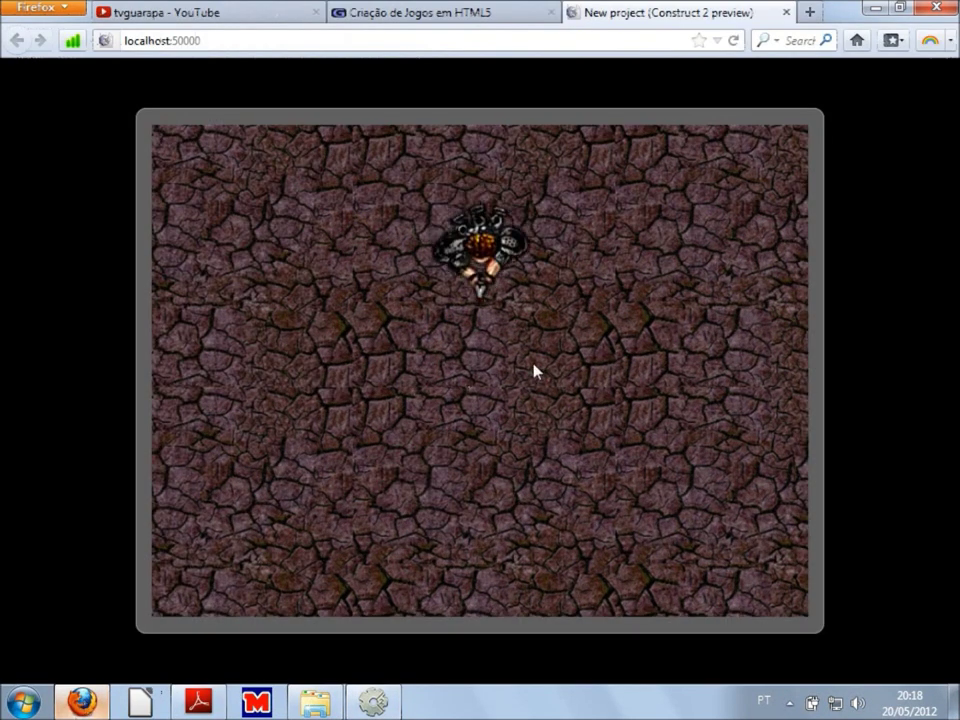
{"action": "key", "text": "Left"}
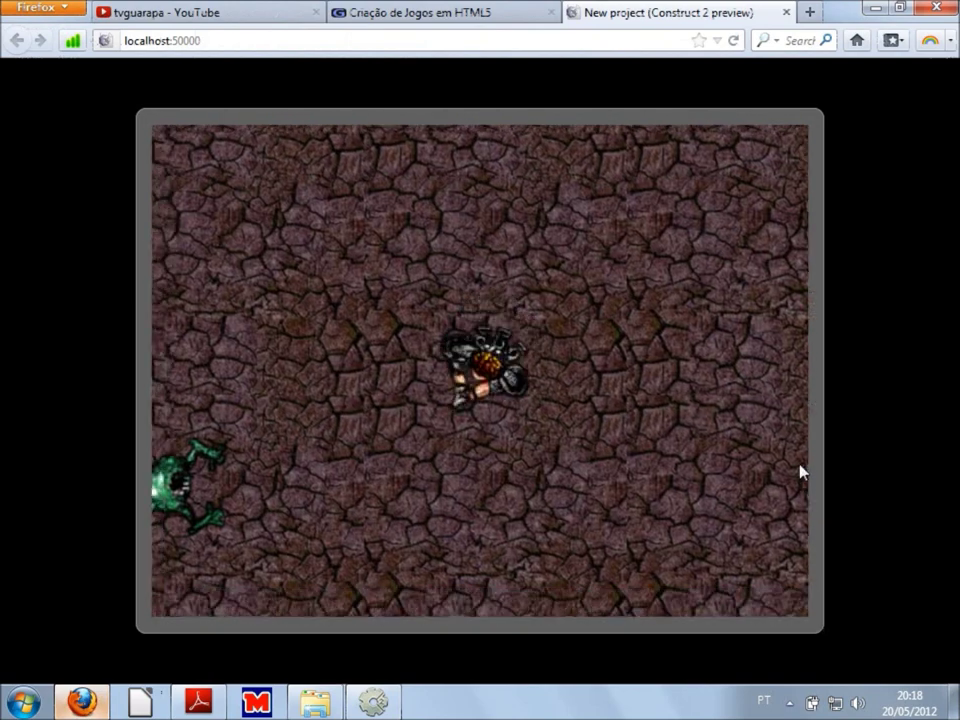
{"action": "key", "text": "Left"}
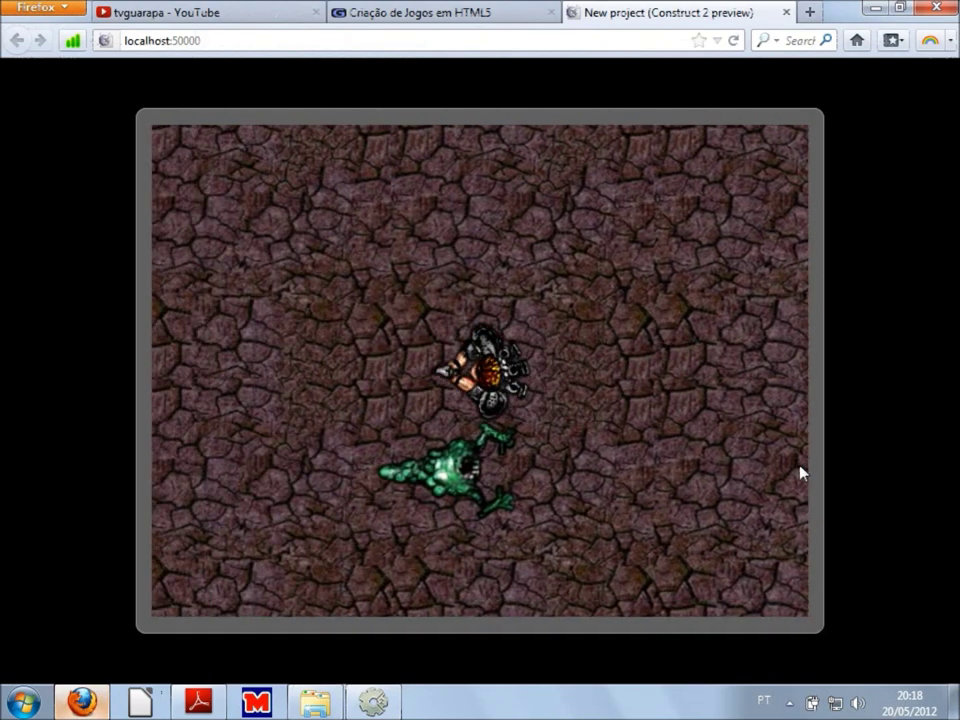
{"action": "key", "text": "Right"}
{"action": "key", "text": "Up"}
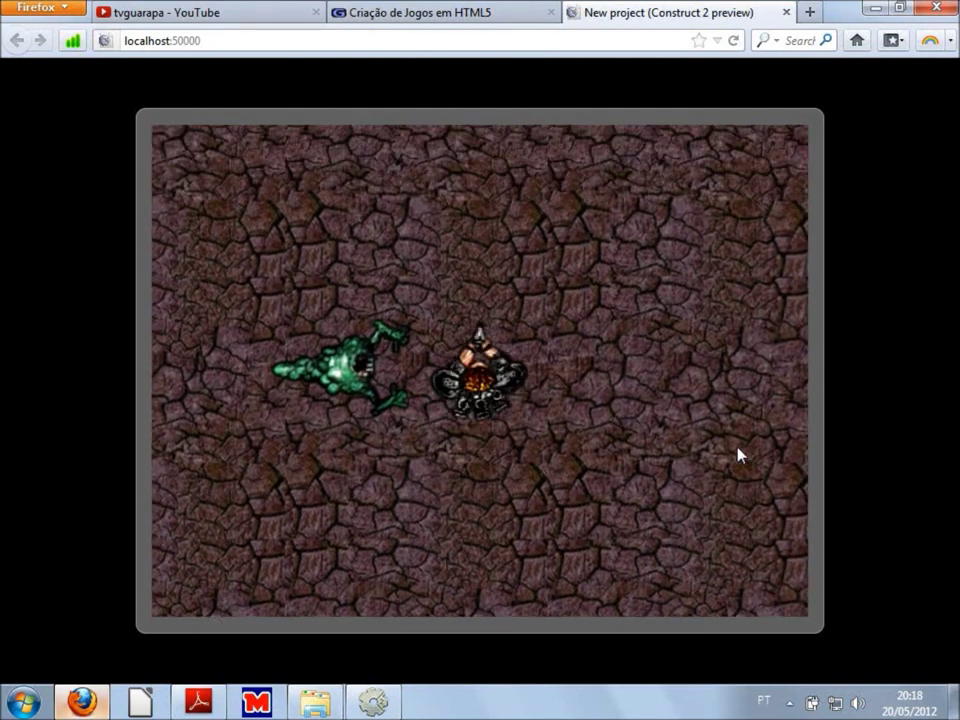
{"action": "key", "text": "Left"}
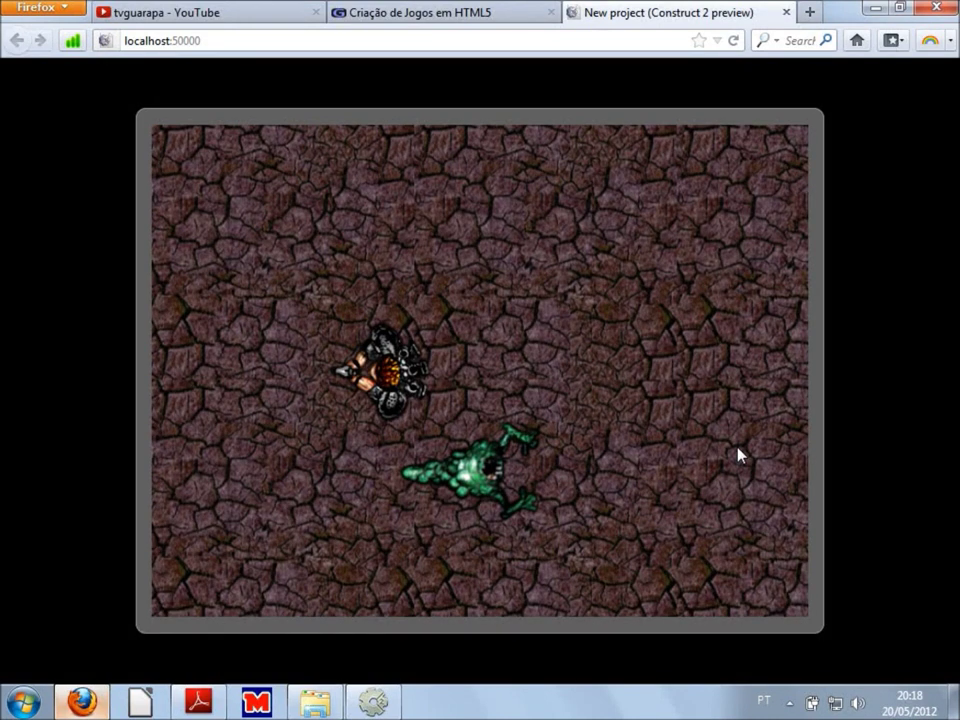
{"action": "key", "text": "Down"}
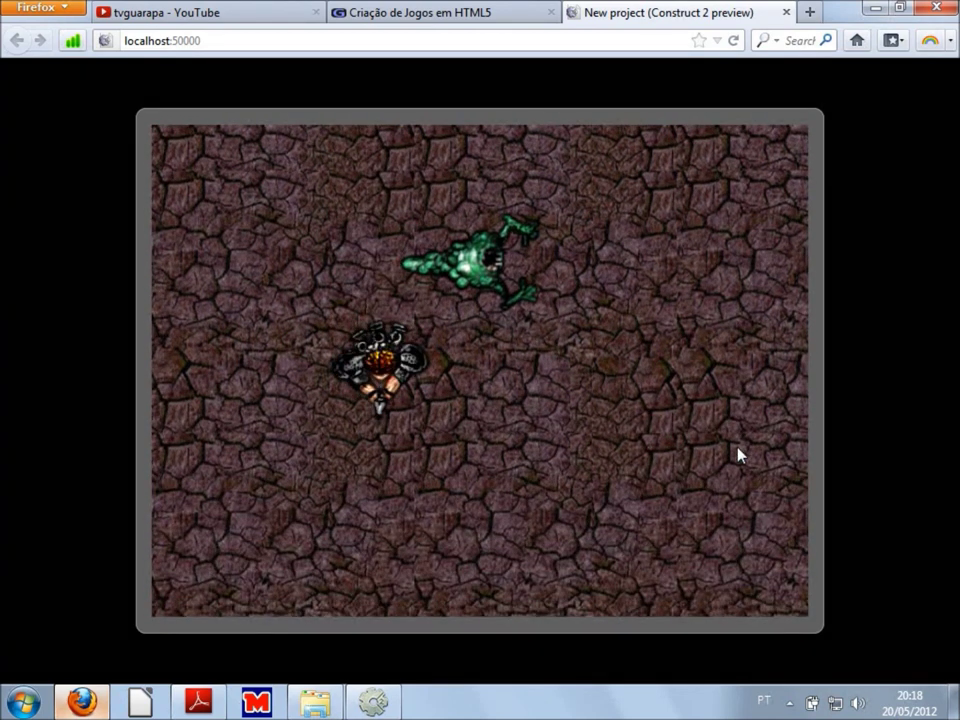
{"action": "key", "text": "Right"}
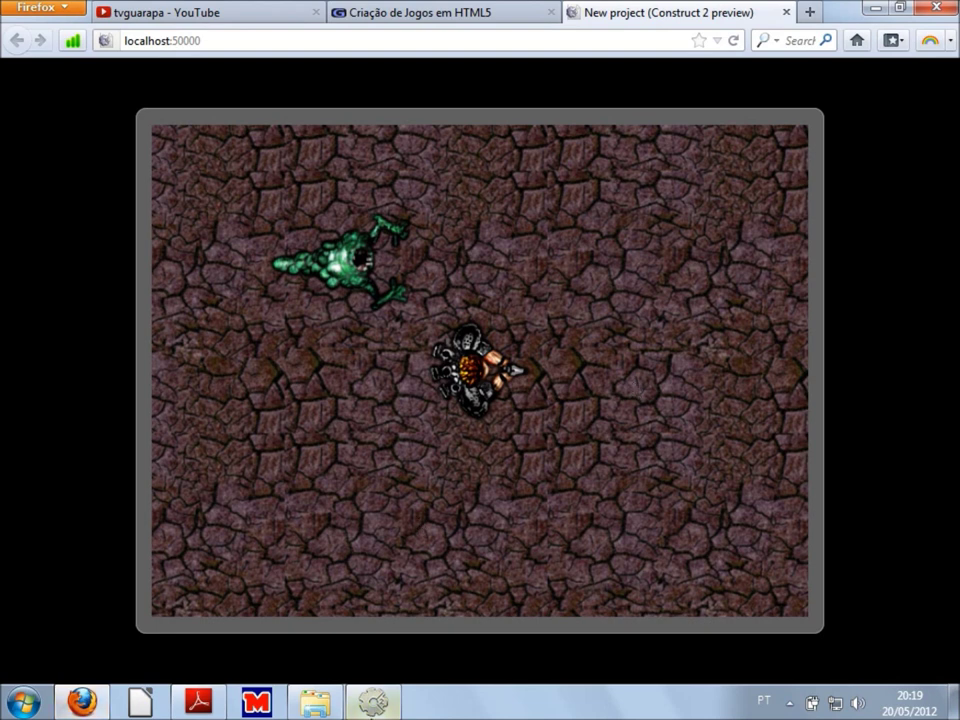
{"action": "left_click", "coordinate": [373, 702]}
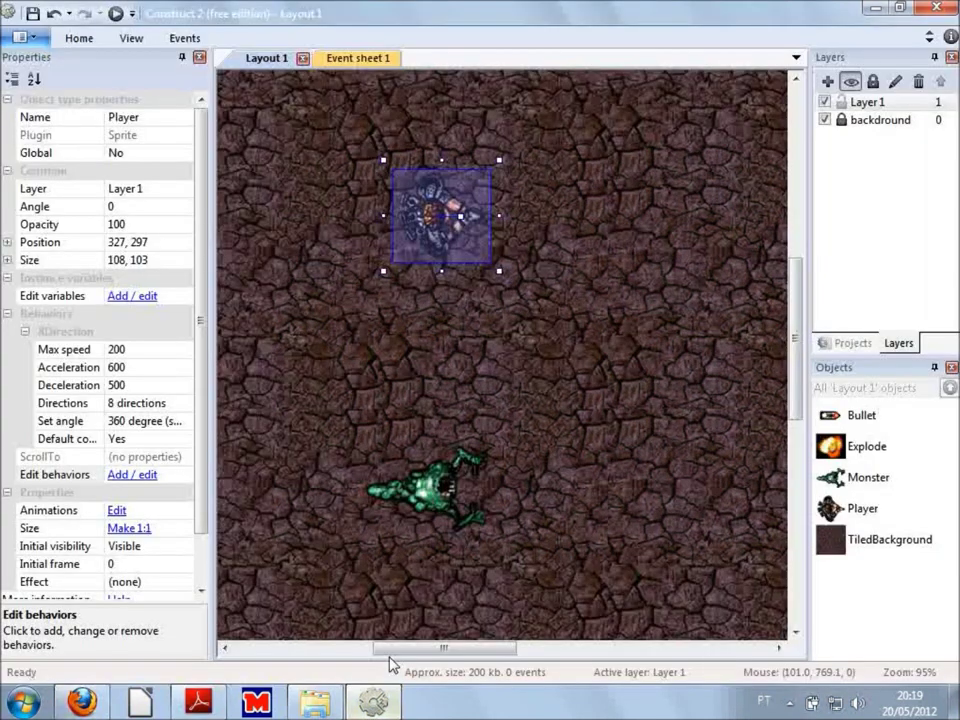
- Examine the Monster and Player sprites' properties in the layout, comparing which behaviors each one has
{"action": "left_click", "coordinate": [440, 490]}
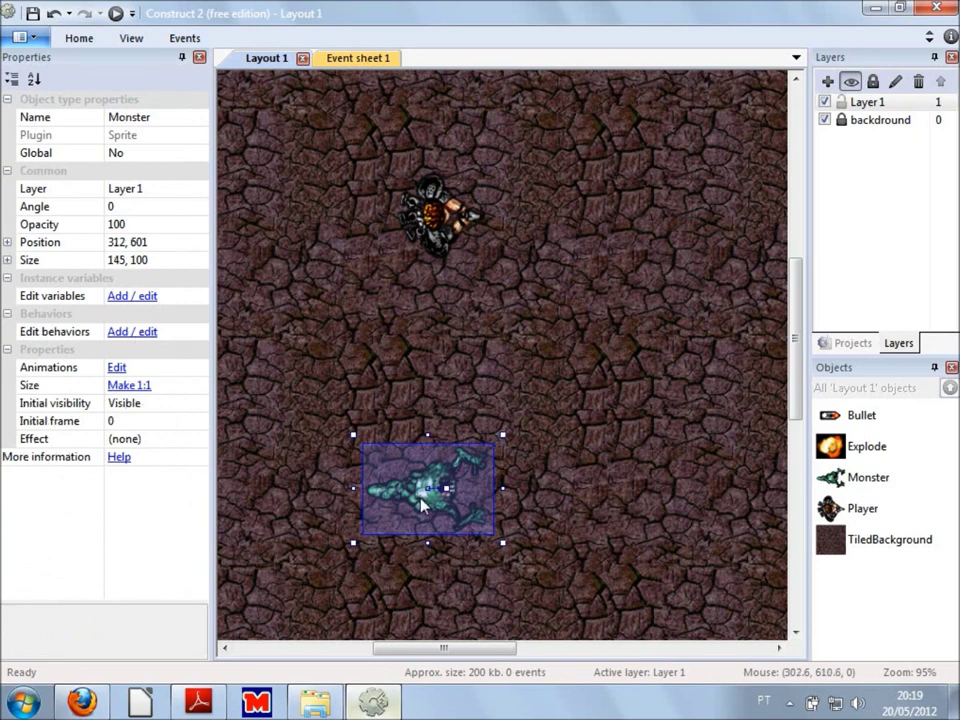
{"action": "scroll", "coordinate": [421, 505], "scroll_direction": "down", "scroll_amount": 3}
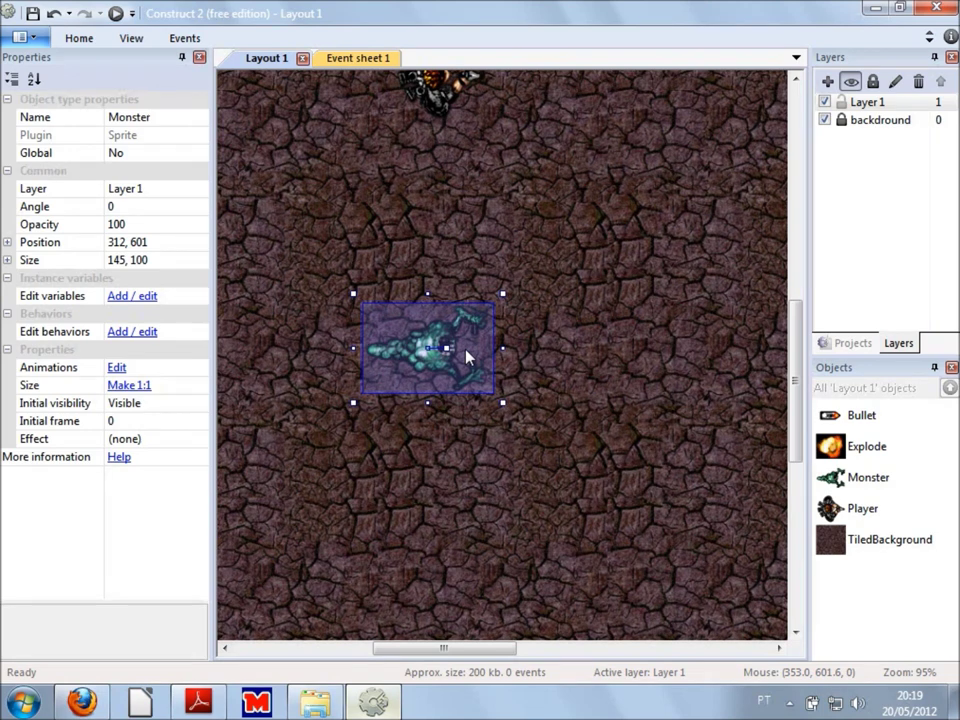
{"action": "left_click", "coordinate": [440, 115]}
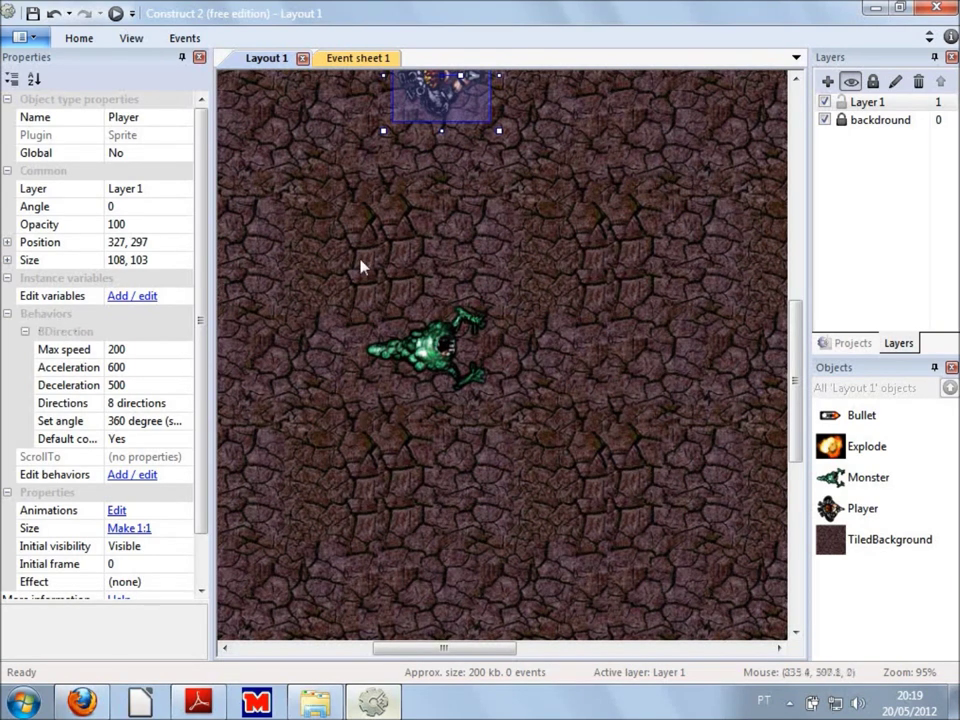
{"action": "scroll", "coordinate": [429, 231], "scroll_direction": "up", "scroll_amount": 3}
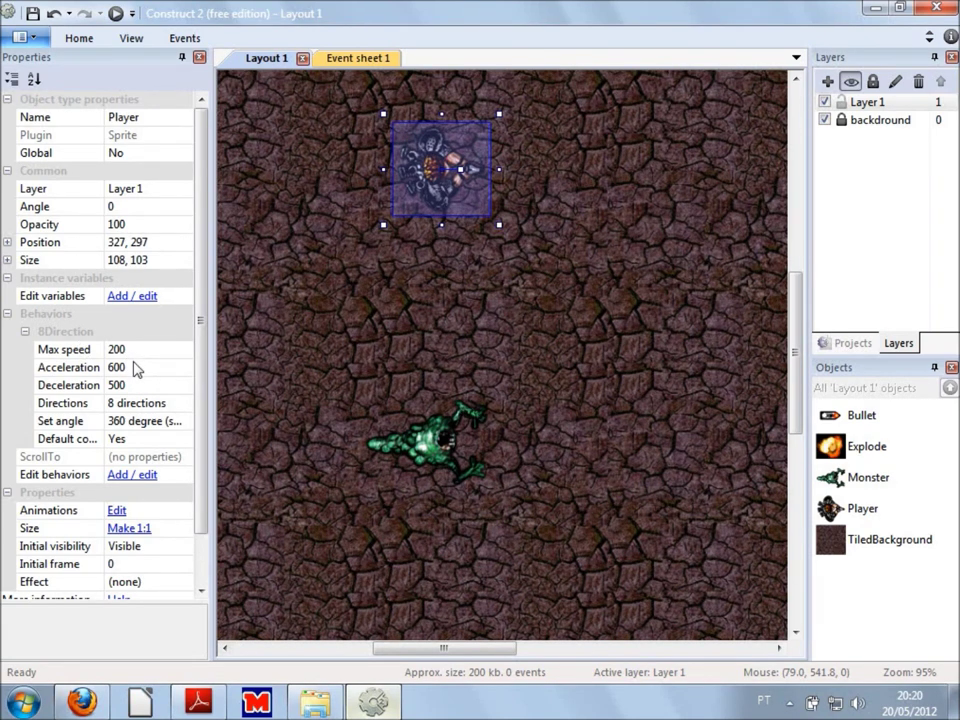
{"action": "scroll", "coordinate": [84, 318], "scroll_direction": "down", "scroll_amount": 1}
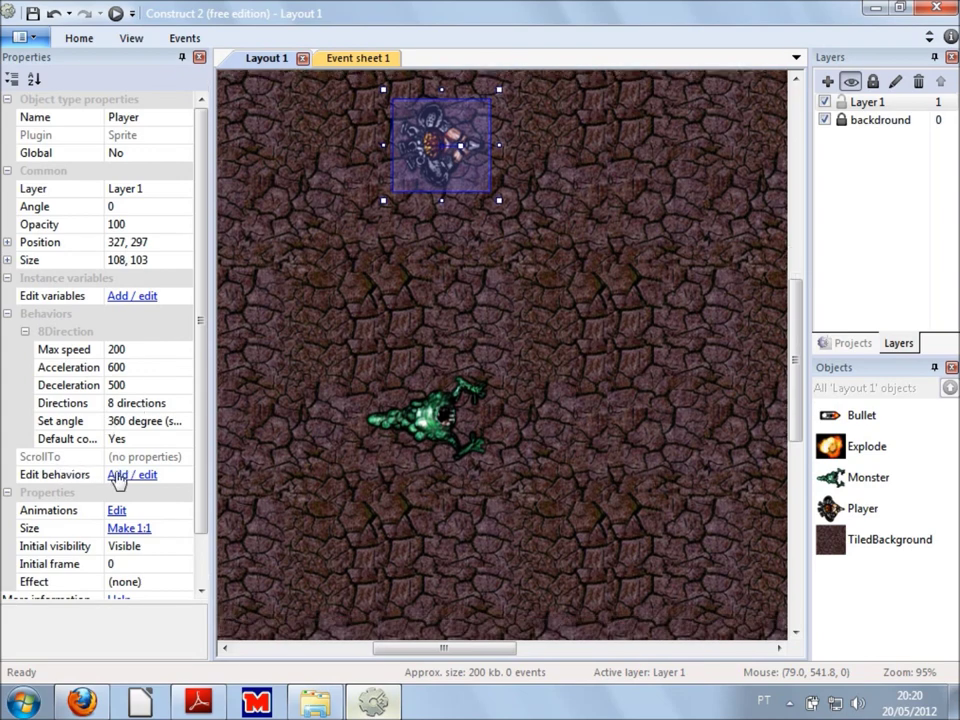
{"action": "scroll", "coordinate": [122, 478], "scroll_direction": "up", "scroll_amount": 2}
{"action": "left_click", "coordinate": [428, 465]}
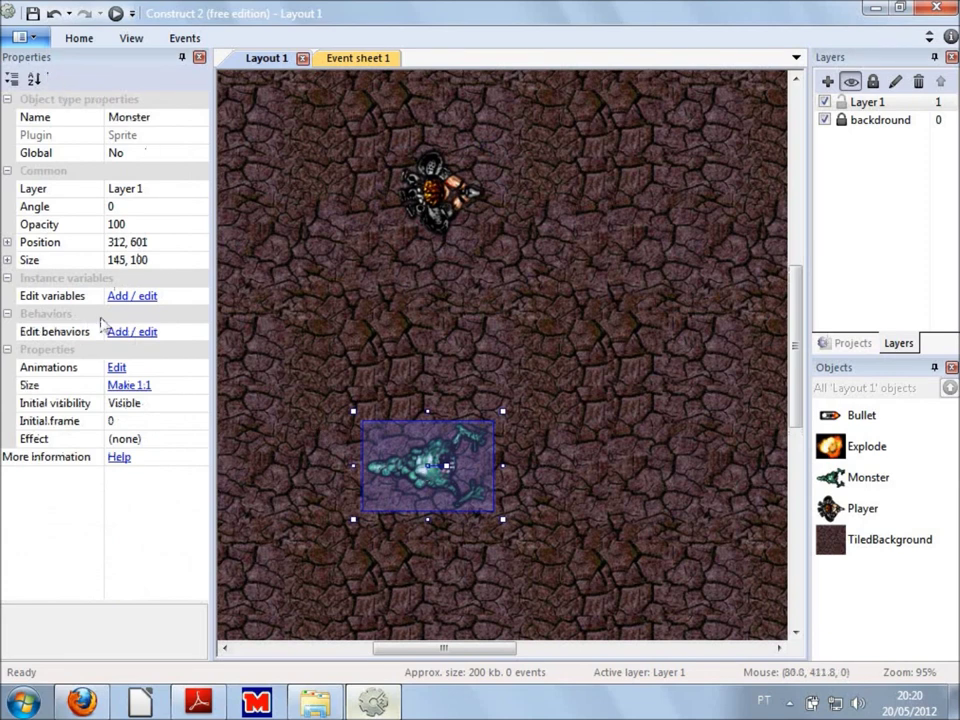
{"action": "left_click", "coordinate": [432, 230]}
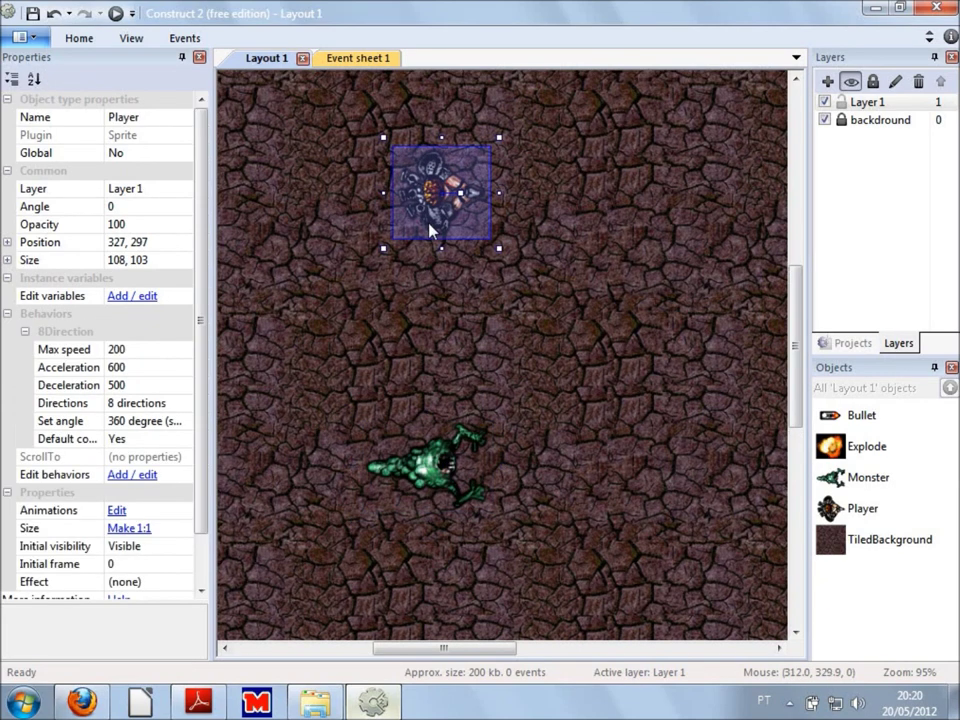
- Add the Bullet movement behavior to the Monster sprite
{"action": "left_click", "coordinate": [424, 506]}
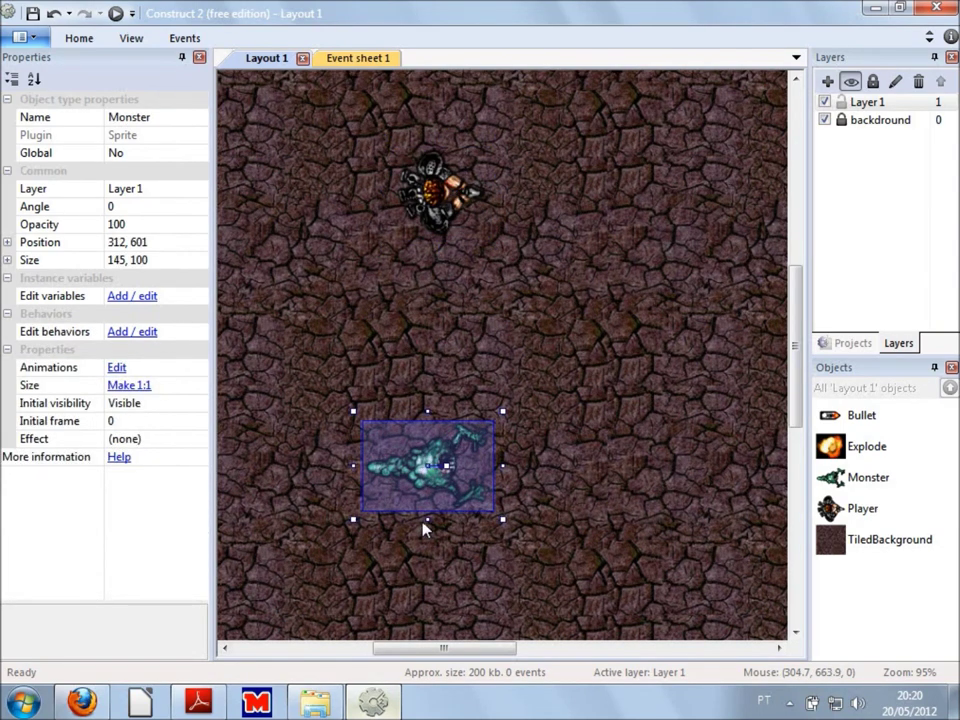
{"action": "left_click", "coordinate": [145, 333]}
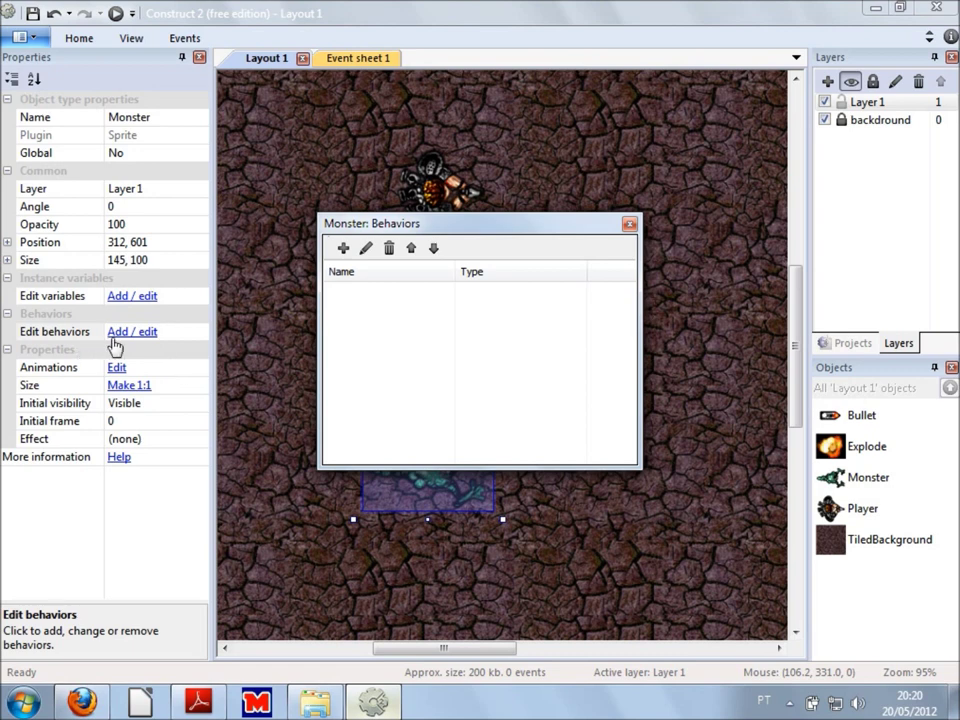
{"action": "left_click", "coordinate": [342, 249]}
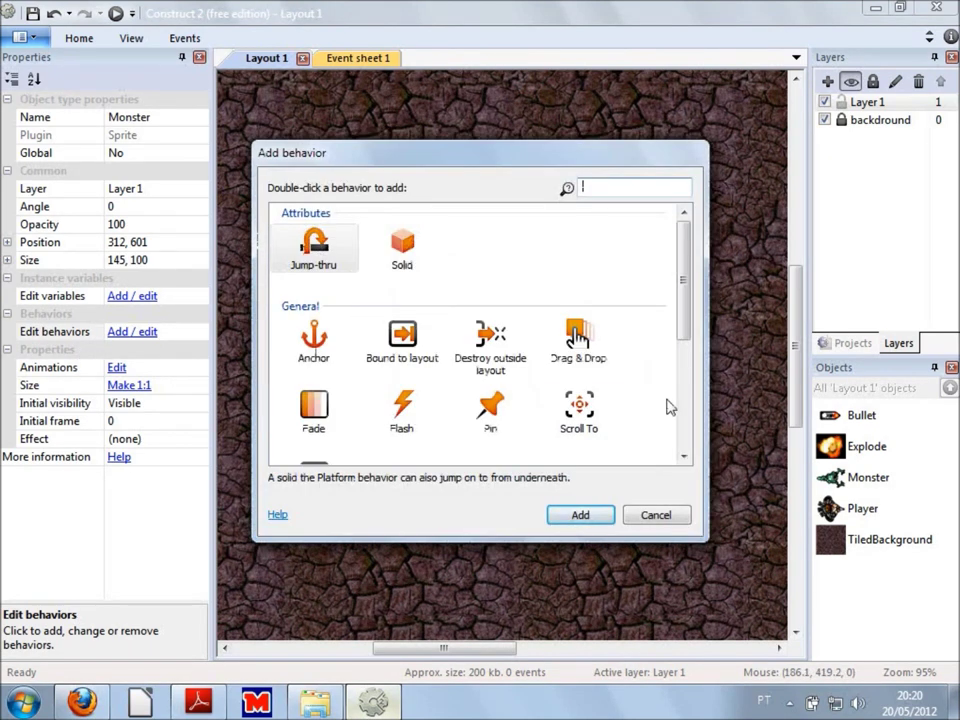
{"action": "scroll", "coordinate": [670, 407], "scroll_direction": "down", "scroll_amount": 5}
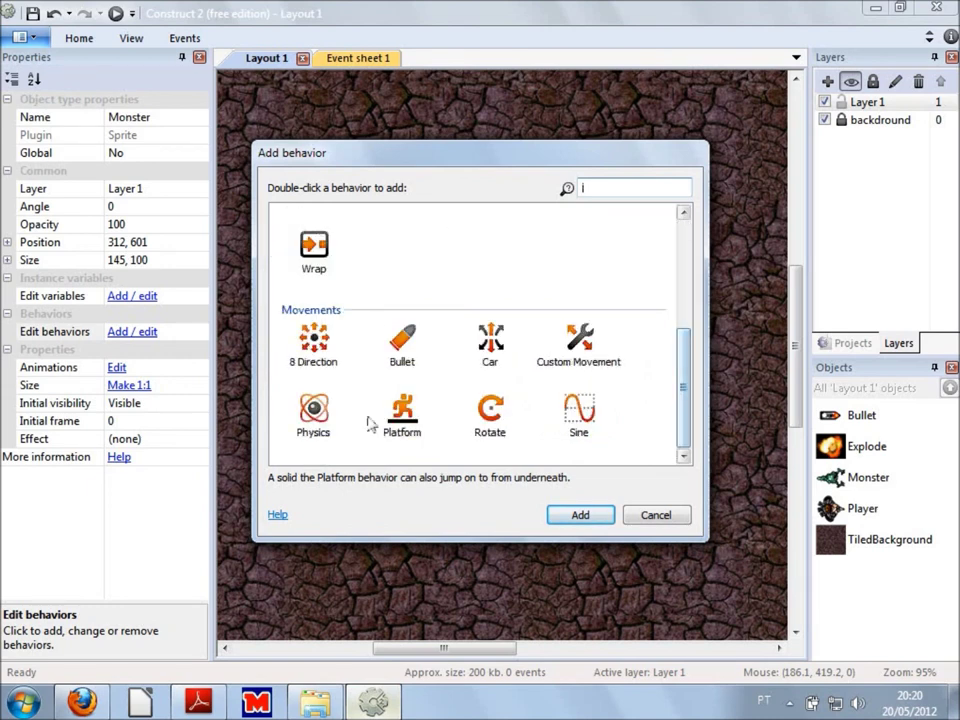
{"action": "left_click", "coordinate": [402, 345]}
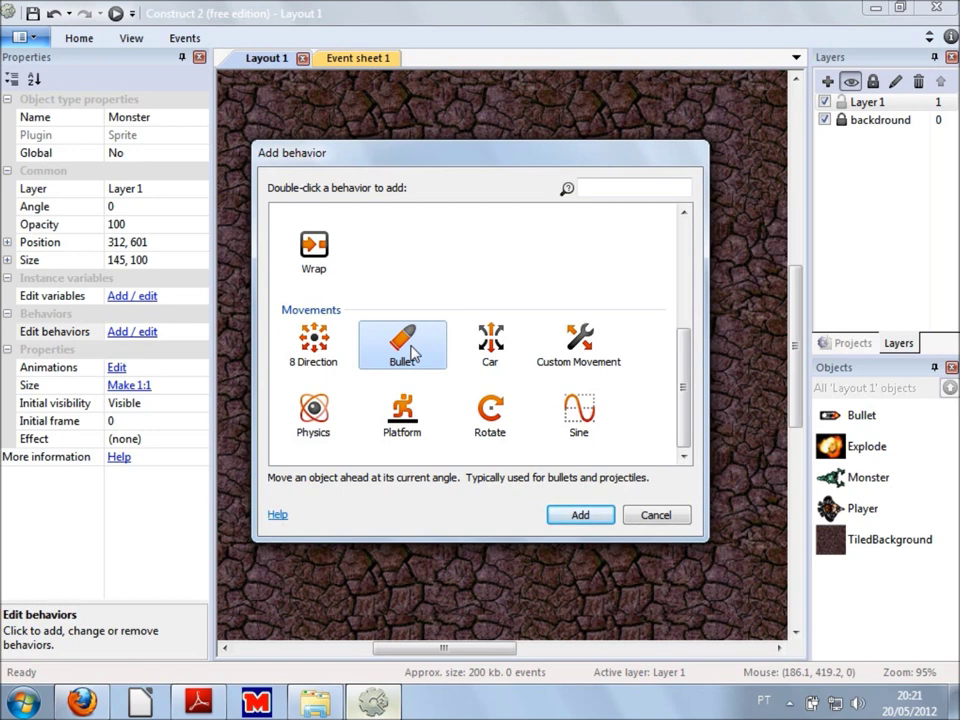
{"action": "left_click", "coordinate": [578, 516]}
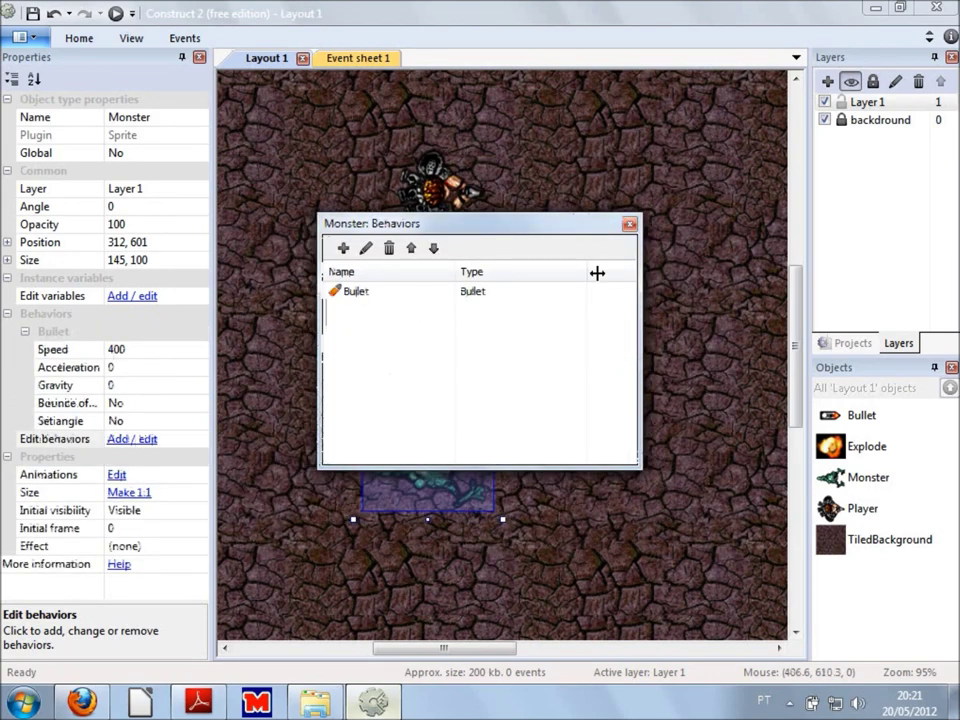
{"action": "left_click", "coordinate": [629, 224]}
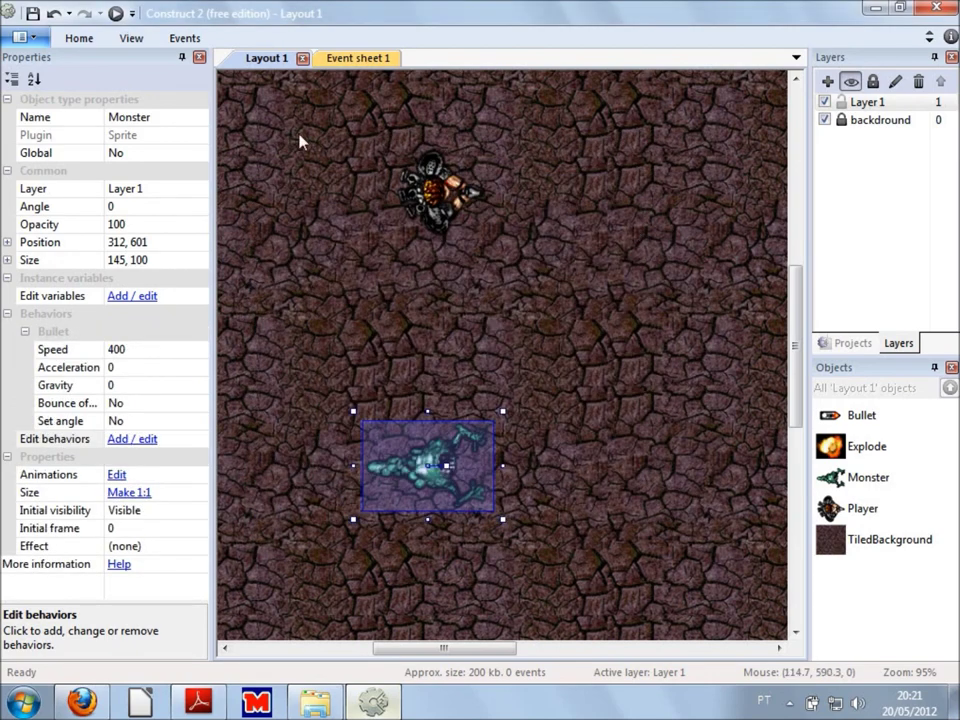
- Run the layout preview, move the player down and across to look for the moving monster, and return to the Construct 2 editor
{"action": "left_click", "coordinate": [116, 13]}
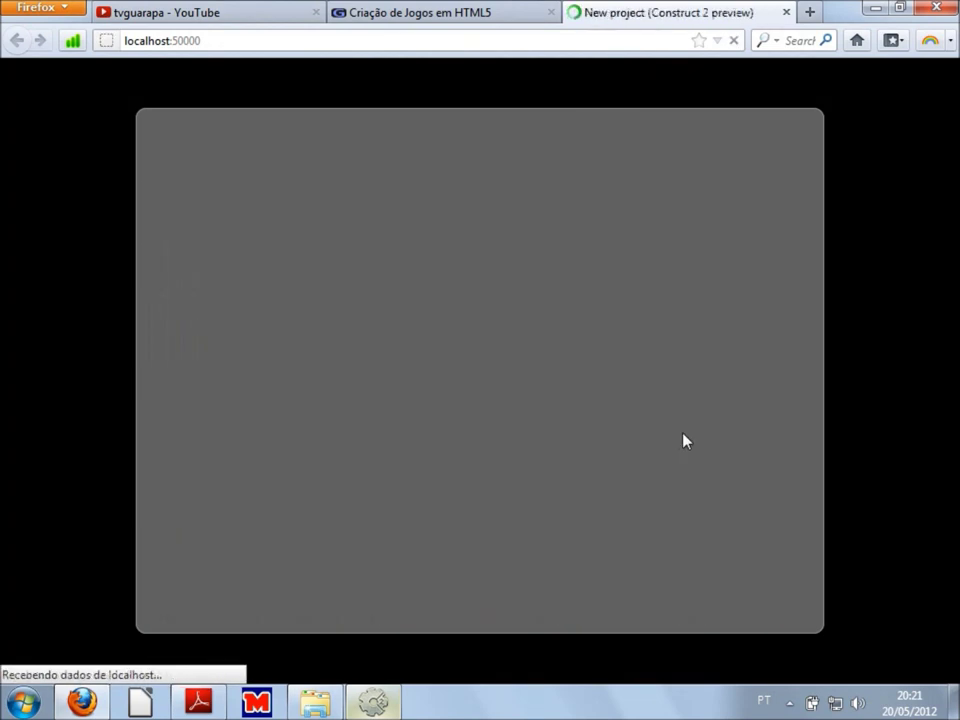
{"action": "key", "text": "Down"}
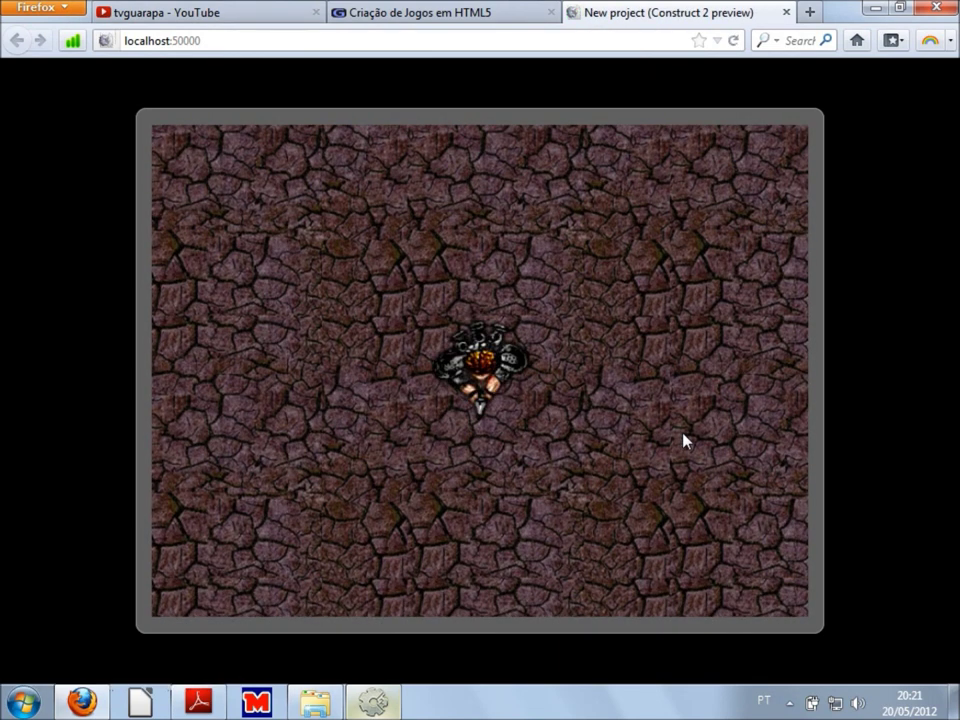
{"action": "key", "text": "Right"}
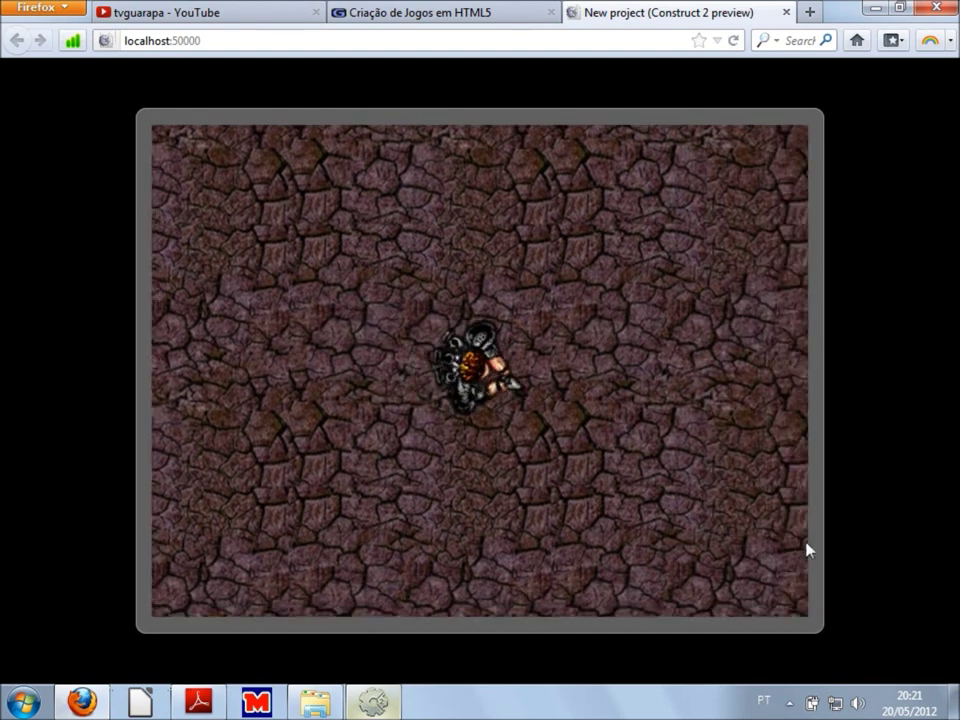
{"action": "key", "text": "Right"}
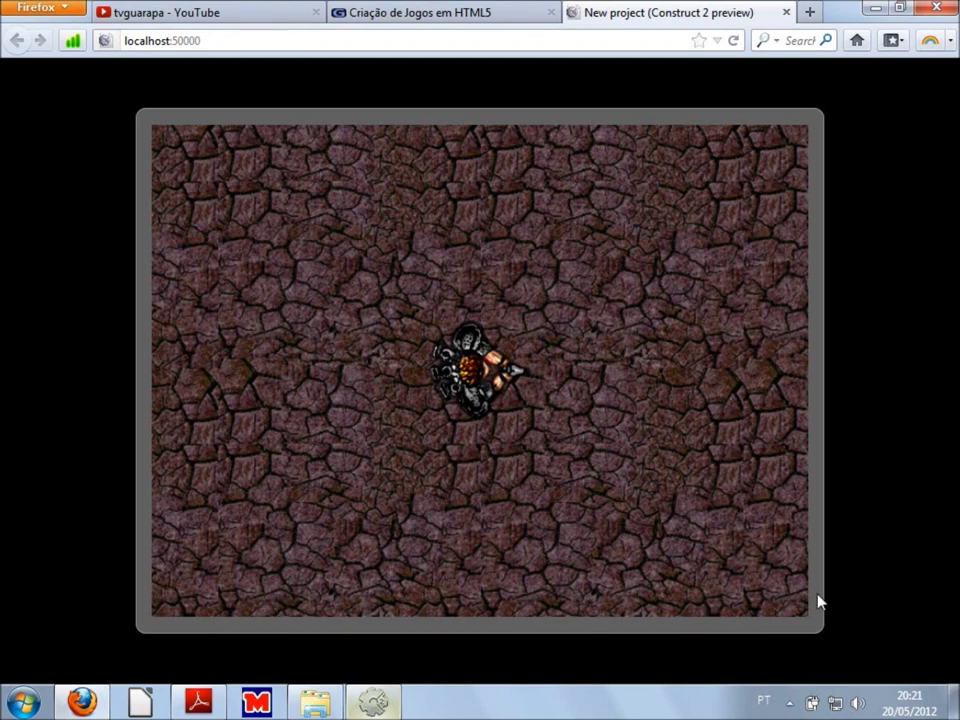
{"action": "left_click", "coordinate": [365, 706]}
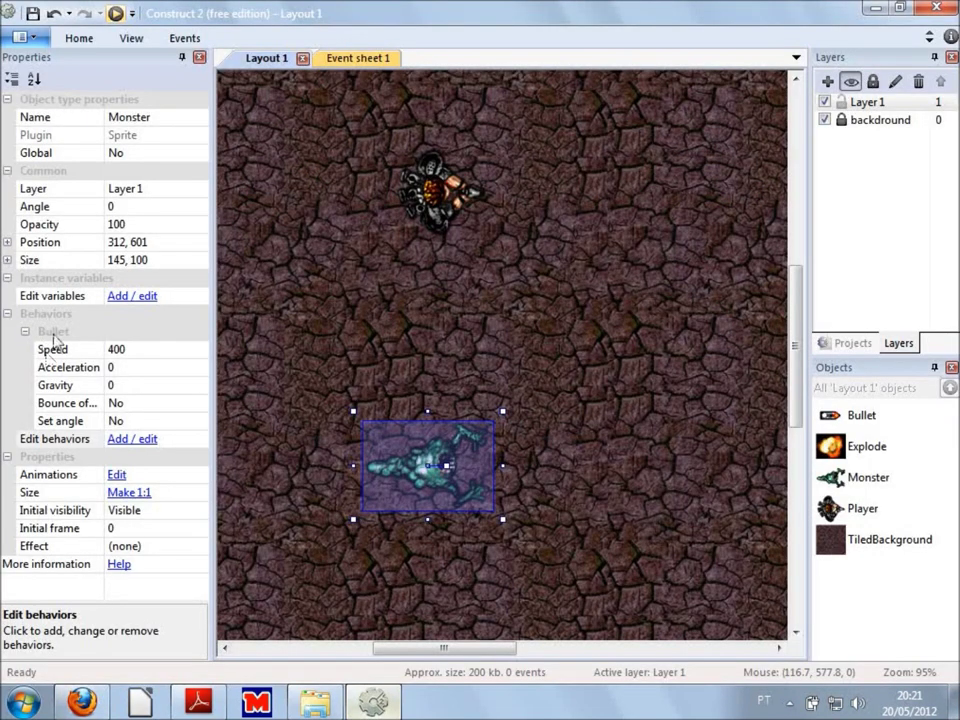
- Examine the Monster's Bullet behavior properties, including its speed, and inspect the background's individual pixels at maximum magnification
{"action": "left_click", "coordinate": [25, 332]}
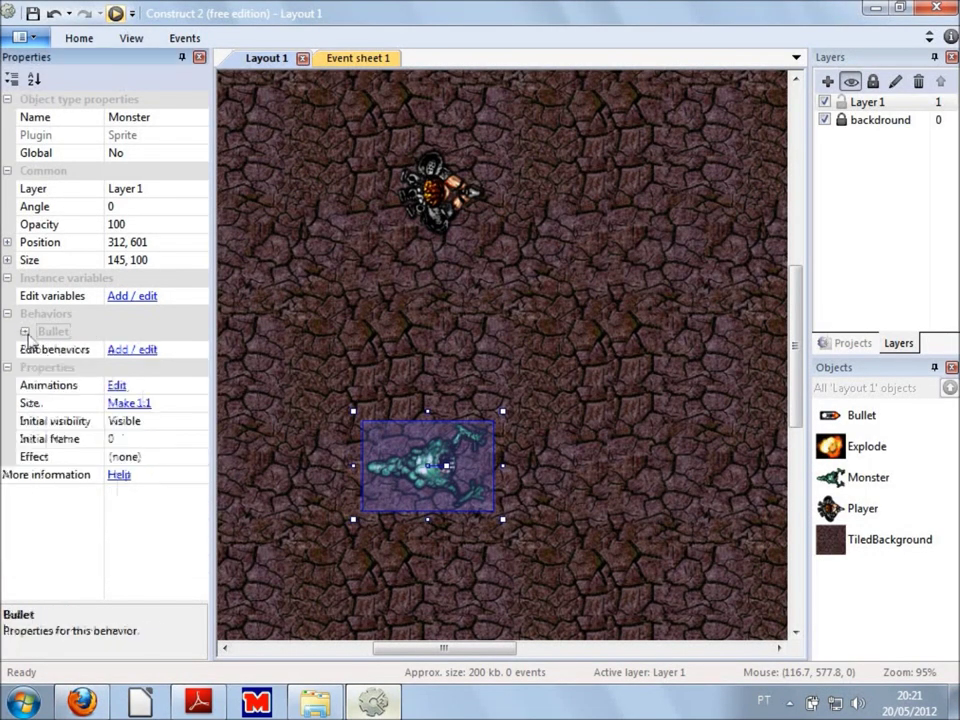
{"action": "left_click", "coordinate": [25, 332]}
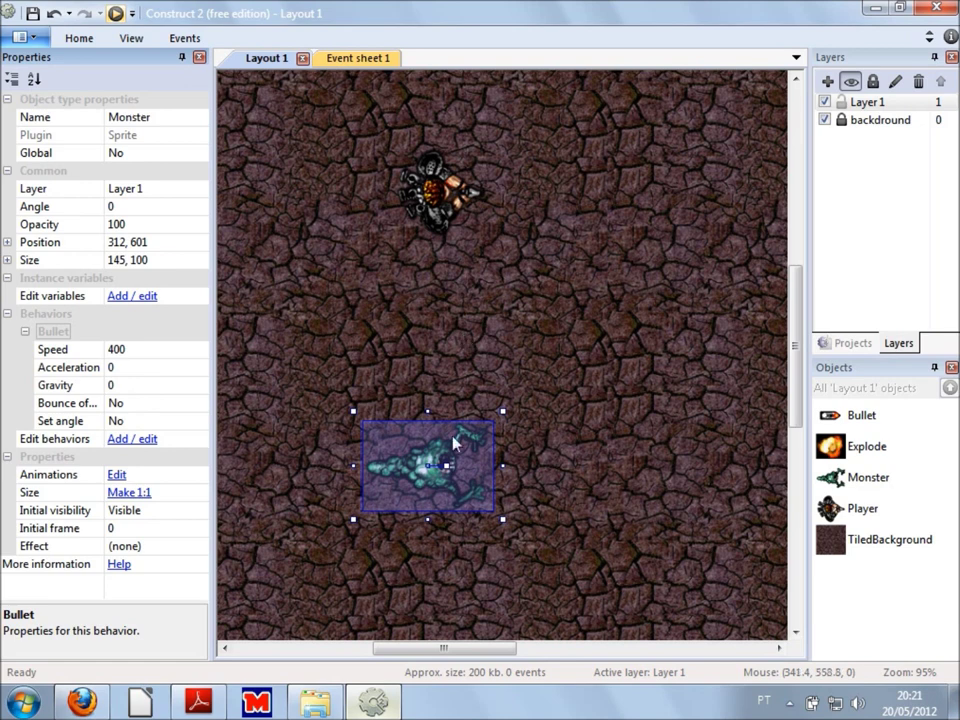
{"action": "left_click", "coordinate": [123, 350]}
{"action": "left_click", "coordinate": [141, 350]}
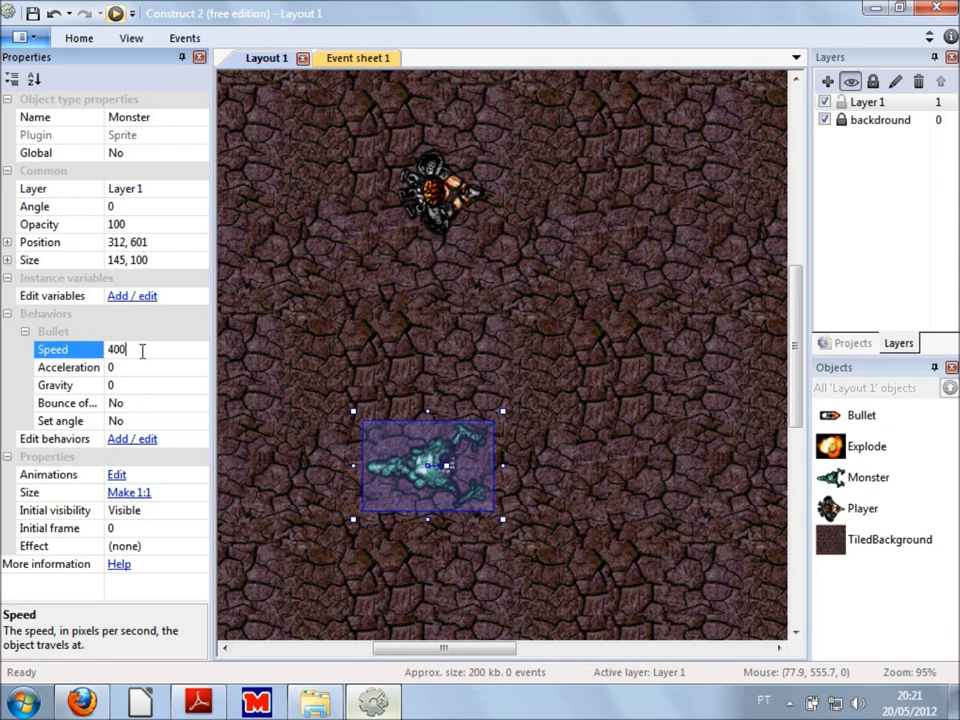
{"action": "left_click", "coordinate": [548, 465]}
{"action": "scroll", "coordinate": [532, 466], "scroll_direction": "up", "scroll_amount": 20, "text": "ctrl"}
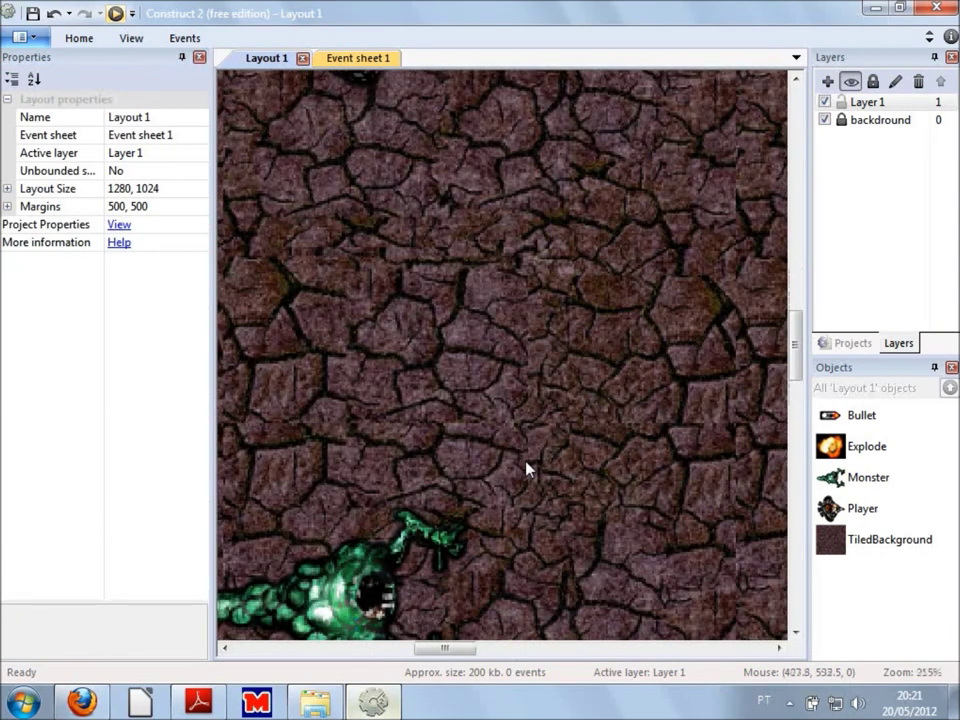
{"action": "scroll", "coordinate": [520, 476], "scroll_direction": "up", "scroll_amount": 5, "text": "ctrl"}
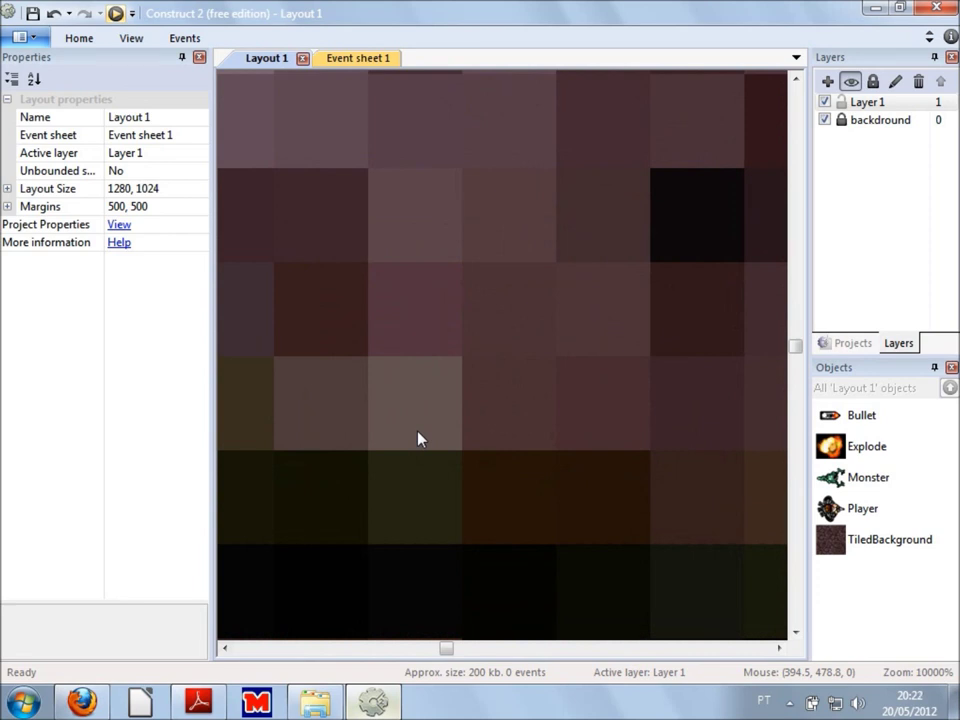
{"action": "scroll", "coordinate": [418, 440], "scroll_direction": "down", "scroll_amount": 10, "text": "ctrl"}
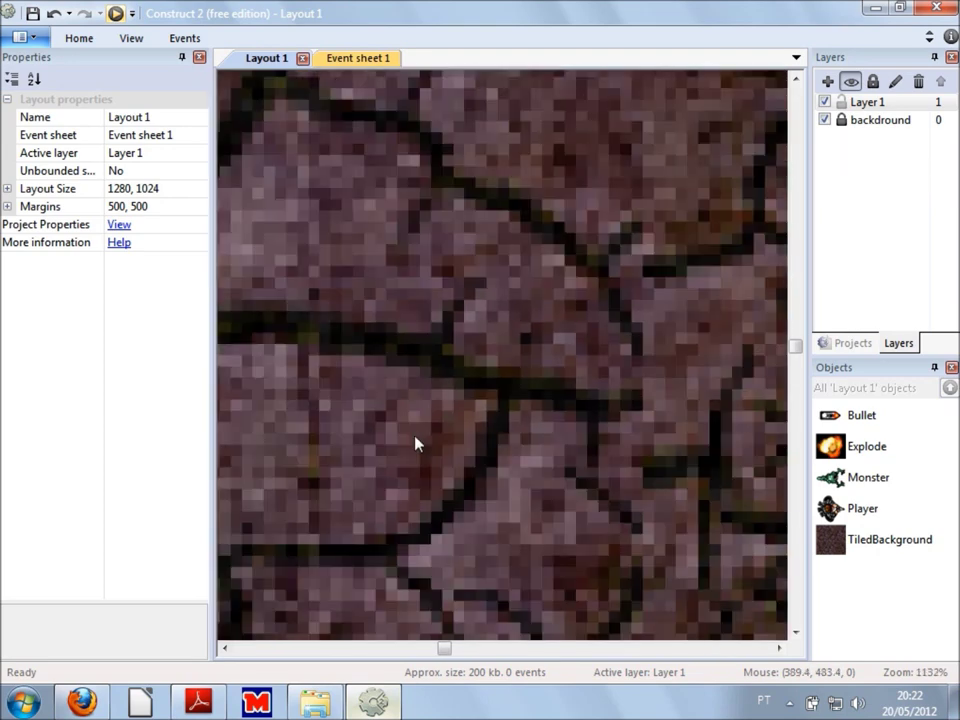
{"action": "scroll", "coordinate": [418, 444], "scroll_direction": "down", "scroll_amount": 10, "text": "ctrl"}
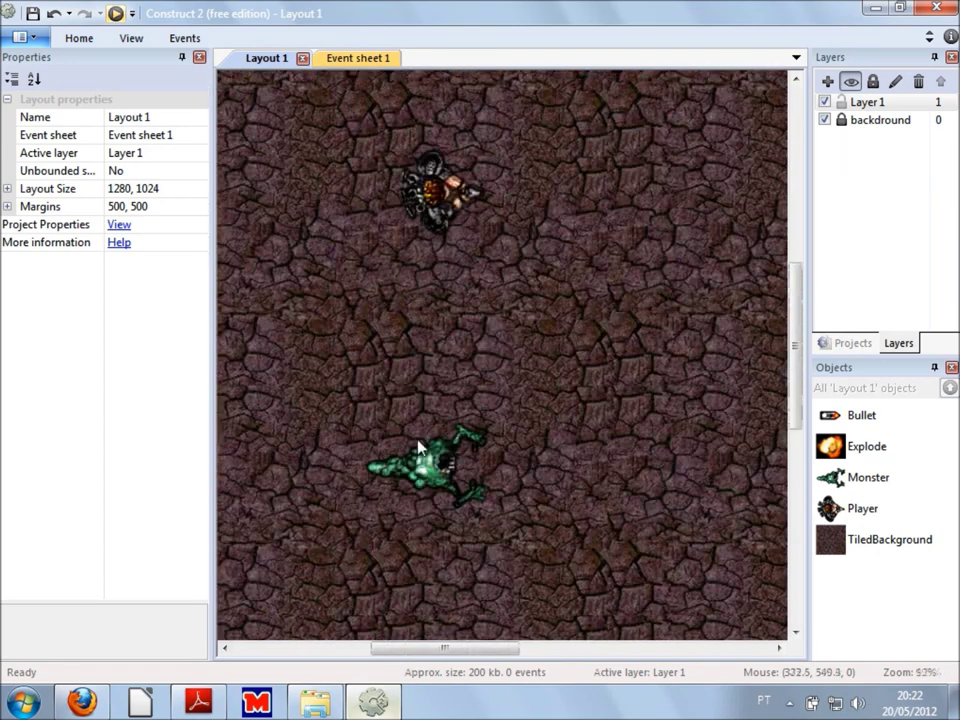
{"action": "scroll", "coordinate": [418, 447], "scroll_direction": "up", "scroll_amount": 2, "text": "ctrl"}
- Set the Monster sprite's Bullet speed to 80
{"action": "left_click", "coordinate": [435, 444]}
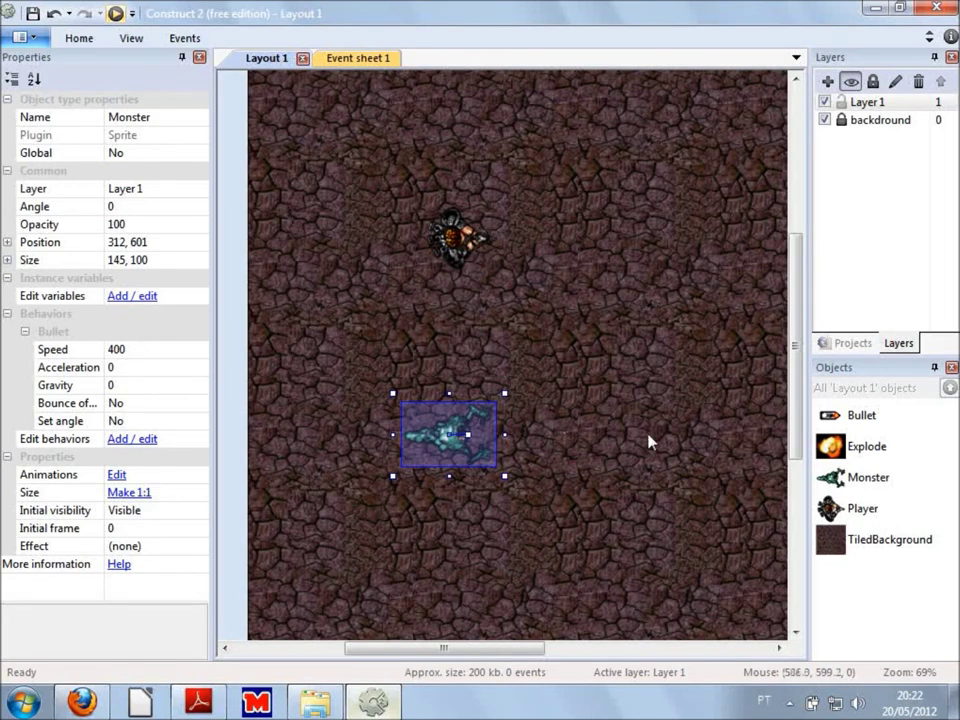
{"action": "left_click", "coordinate": [146, 352]}
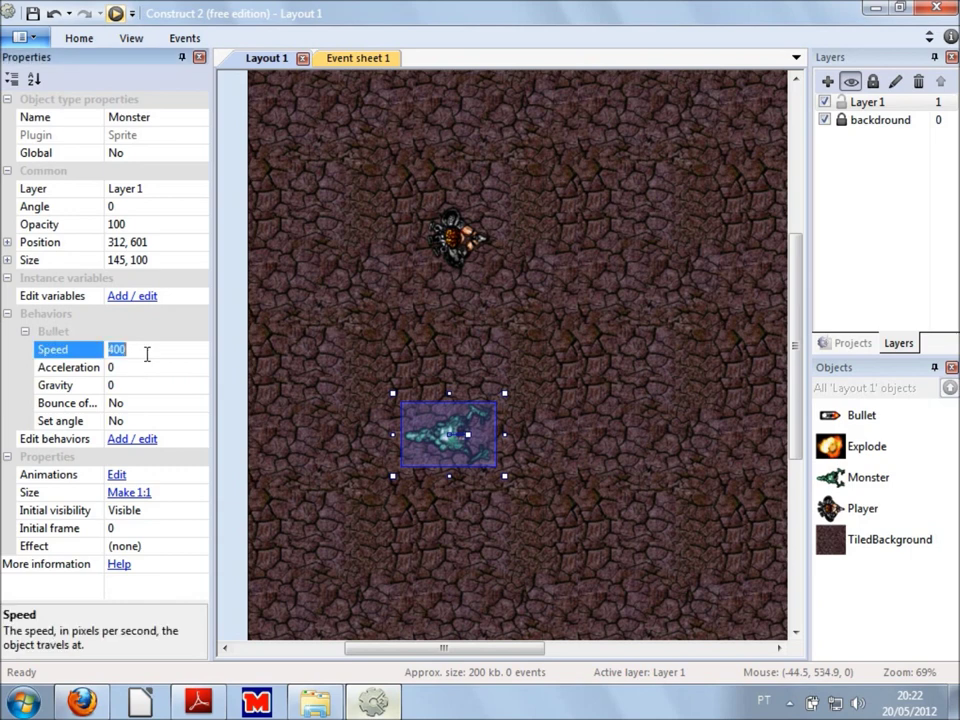
{"action": "type", "text": "80"}
- Preview the layout, move the player around in all directions to look for the slower monster, and return to Construct 2
{"action": "left_click", "coordinate": [116, 16]}
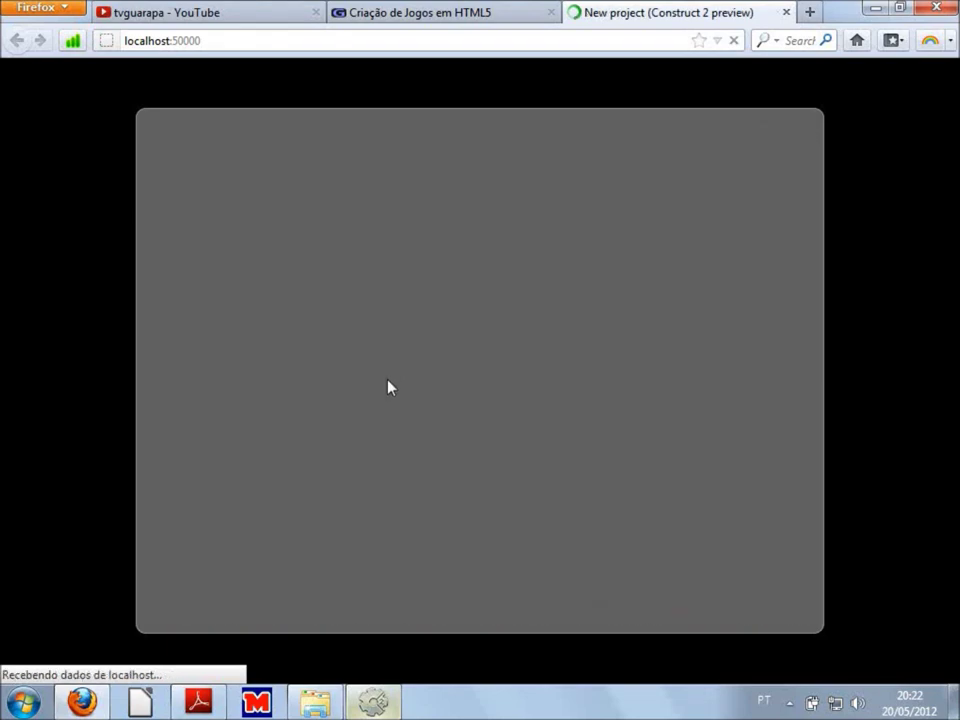
{"action": "key", "text": "Down"}
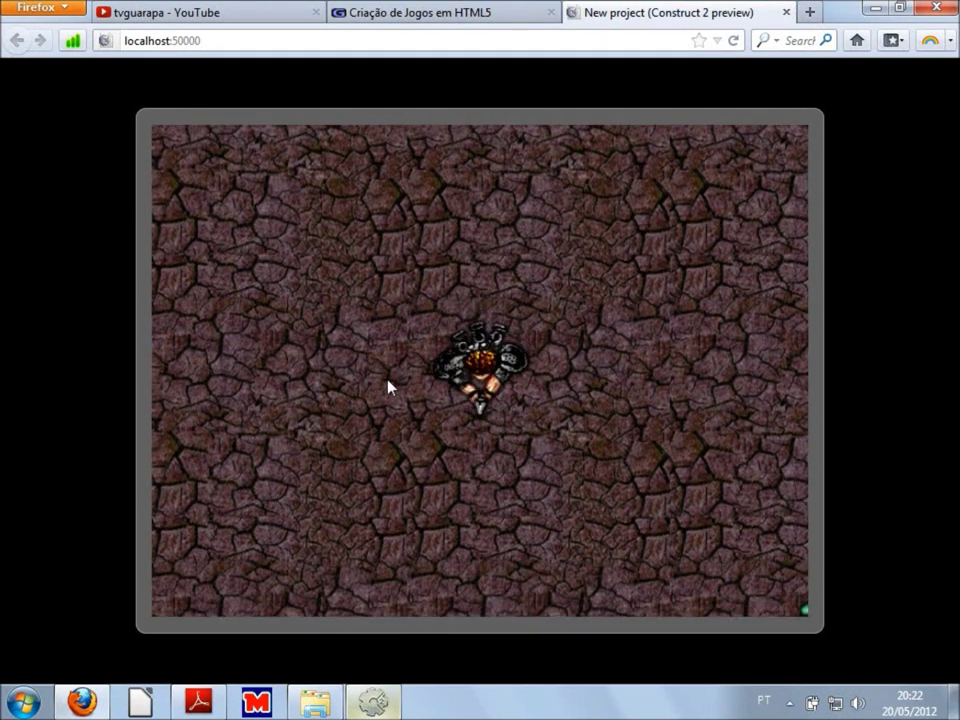
{"action": "key", "text": "Left"}
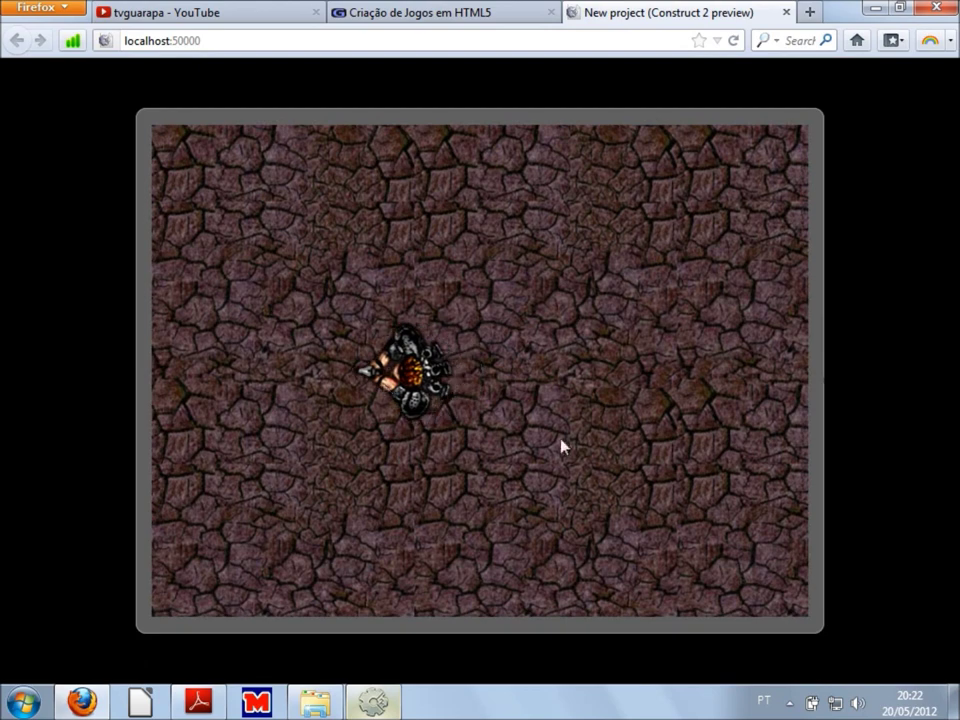
{"action": "key", "text": "Right"}
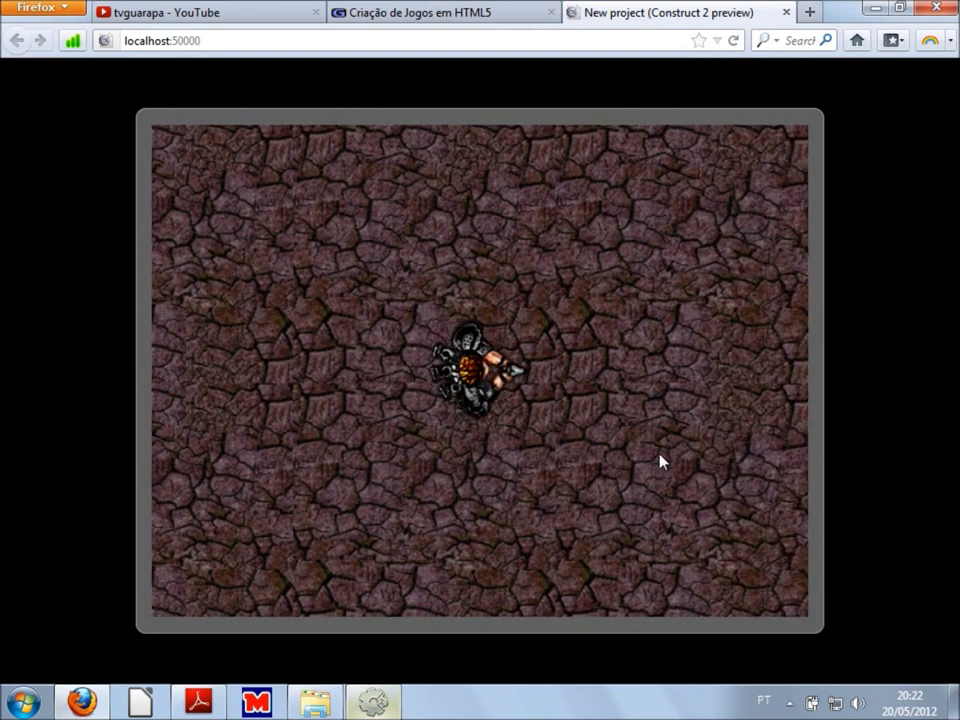
{"action": "key", "text": "Down"}
{"action": "key", "text": "Left"}
{"action": "key", "text": "Up"}
{"action": "key", "text": "Left"}
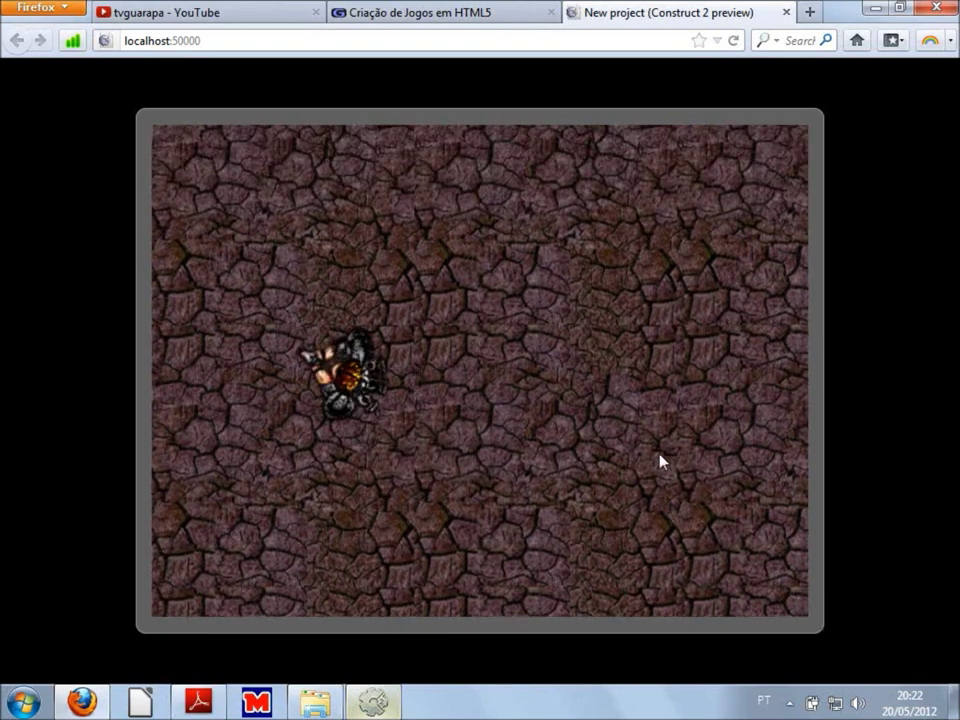
{"action": "key", "text": "Right"}
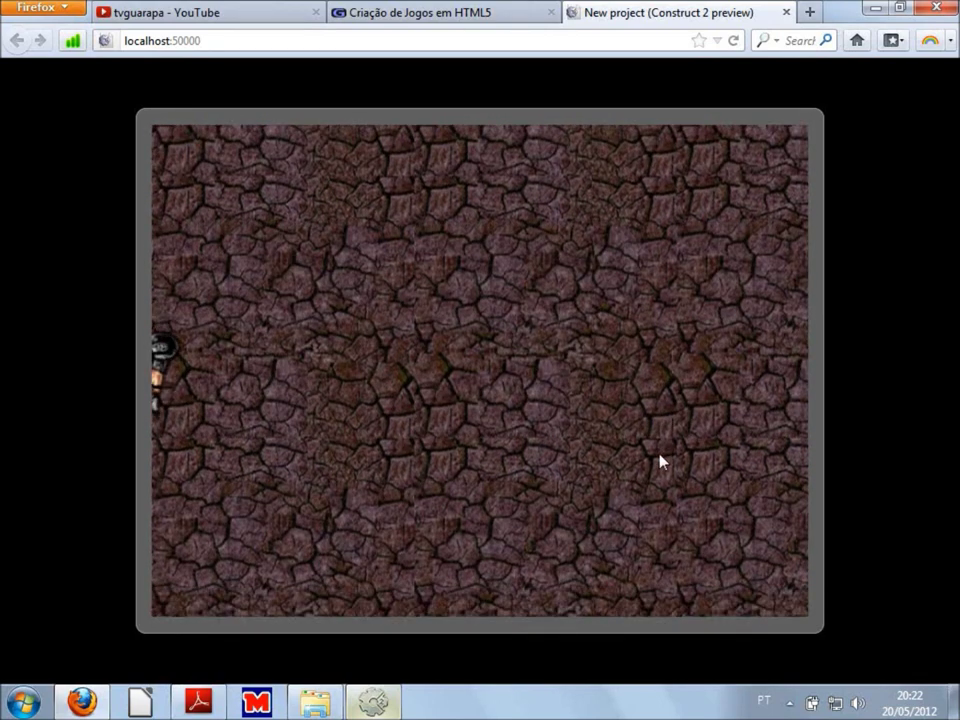
{"action": "key", "text": "Right"}
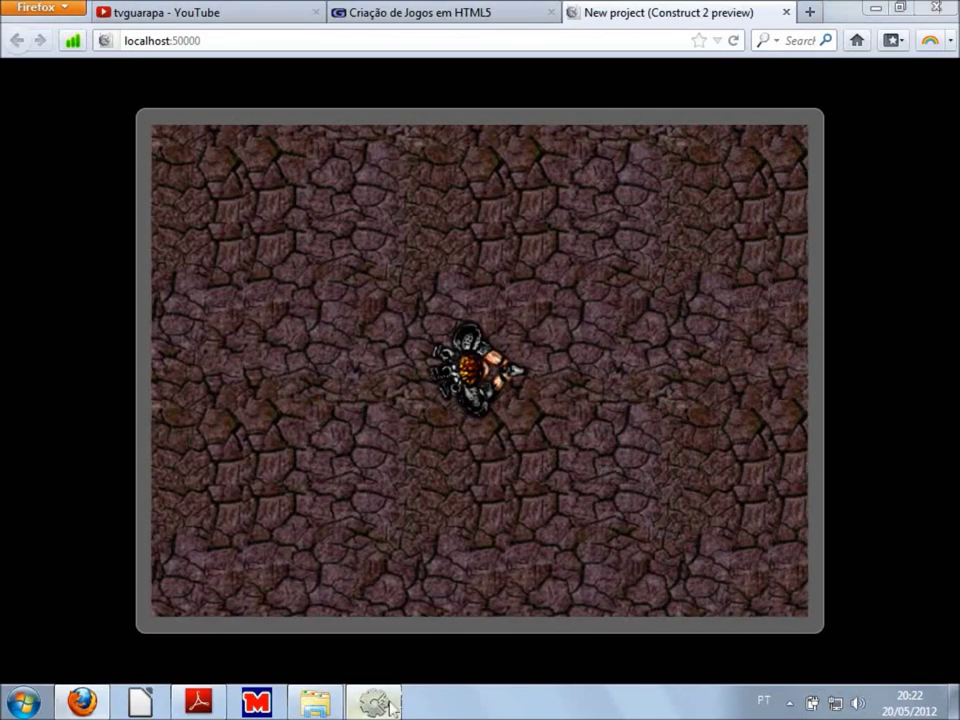
{"action": "left_click", "coordinate": [389, 708]}
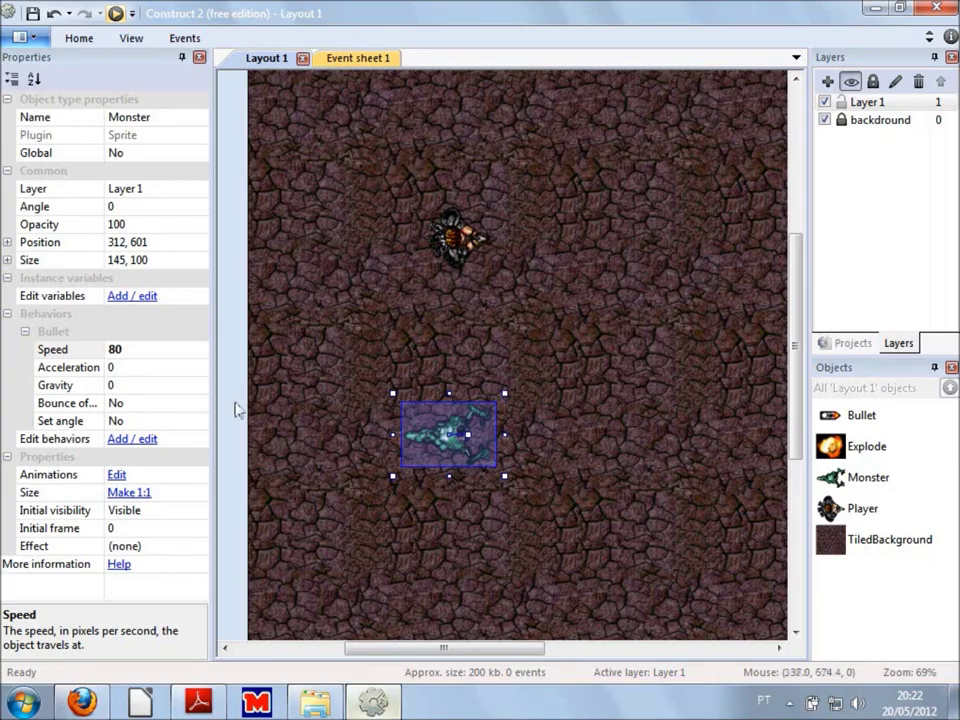
- Run the preview again and move the player alongside the monster to compare their speeds
{"action": "left_click", "coordinate": [146, 349]}
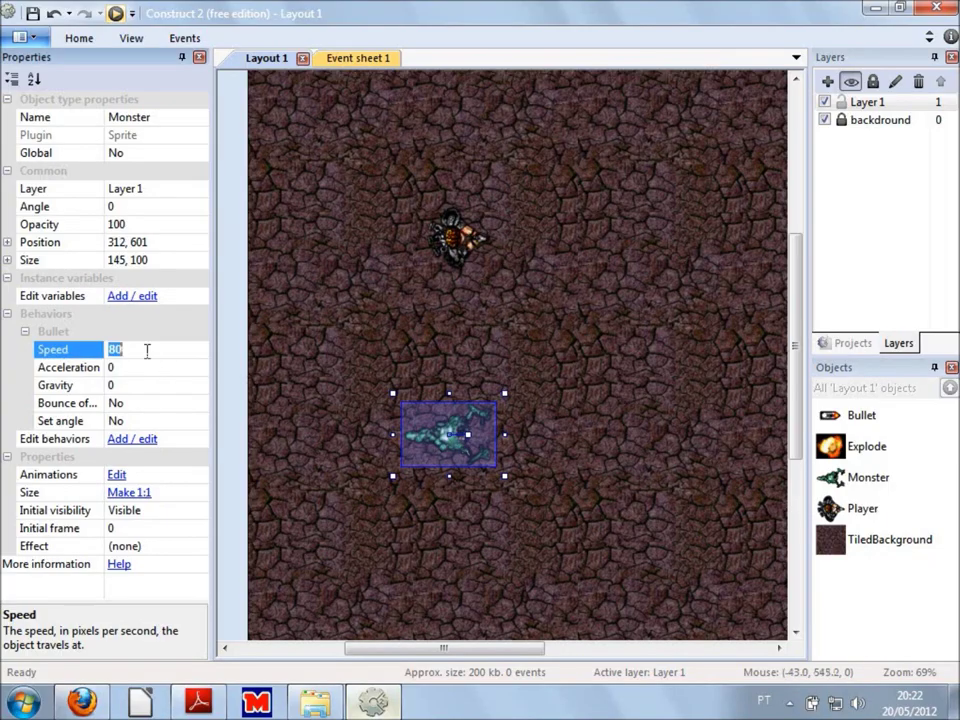
{"action": "left_click", "coordinate": [115, 14]}
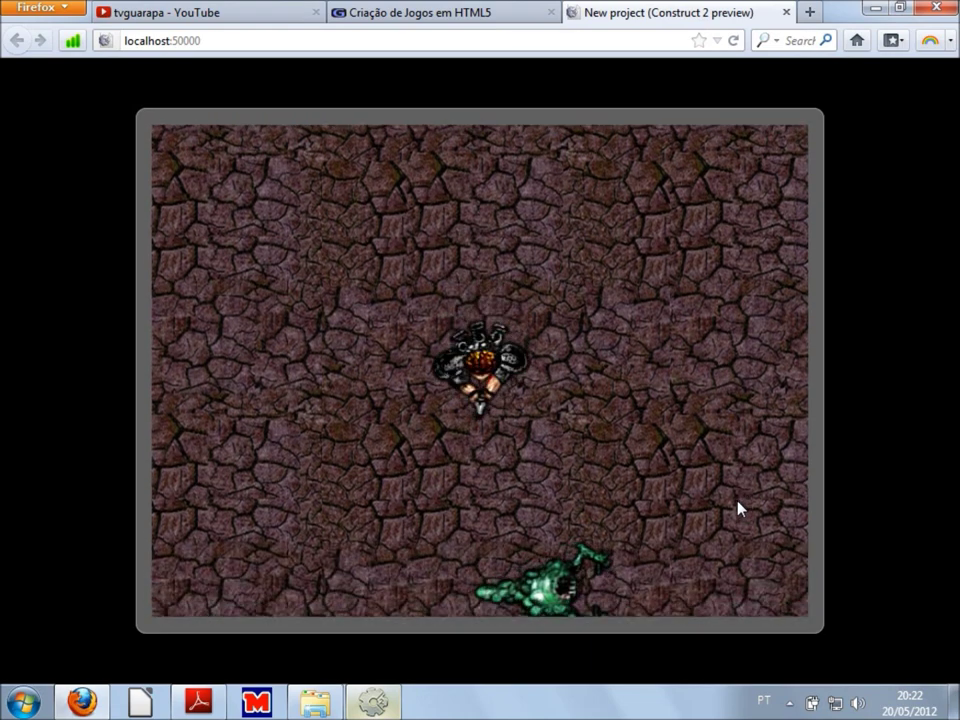
{"action": "key", "text": "Right"}
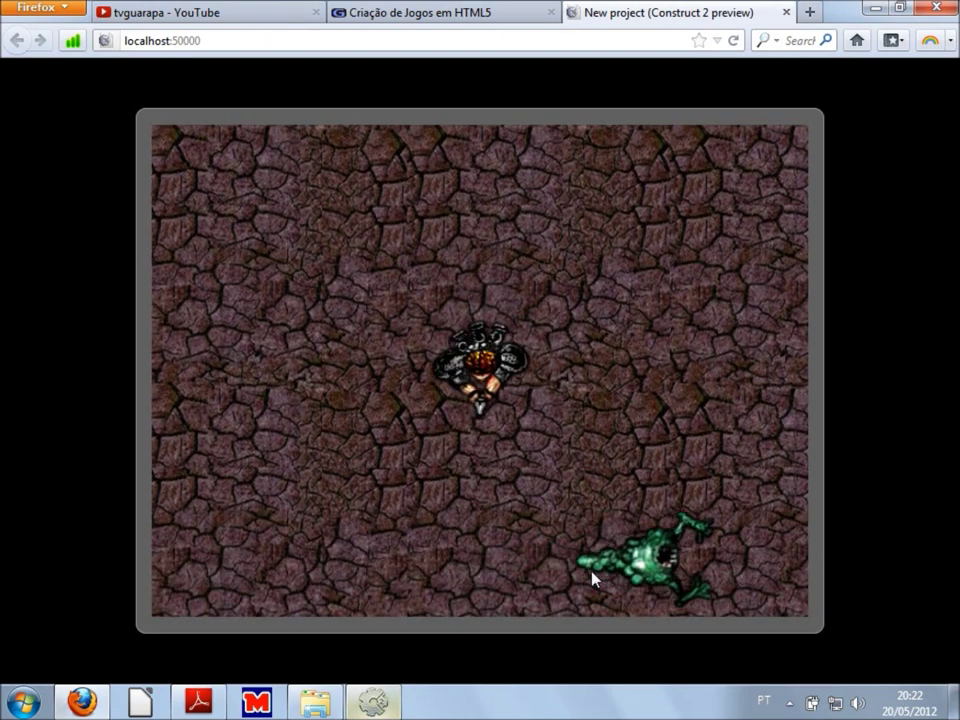
{"action": "key", "text": "Right"}
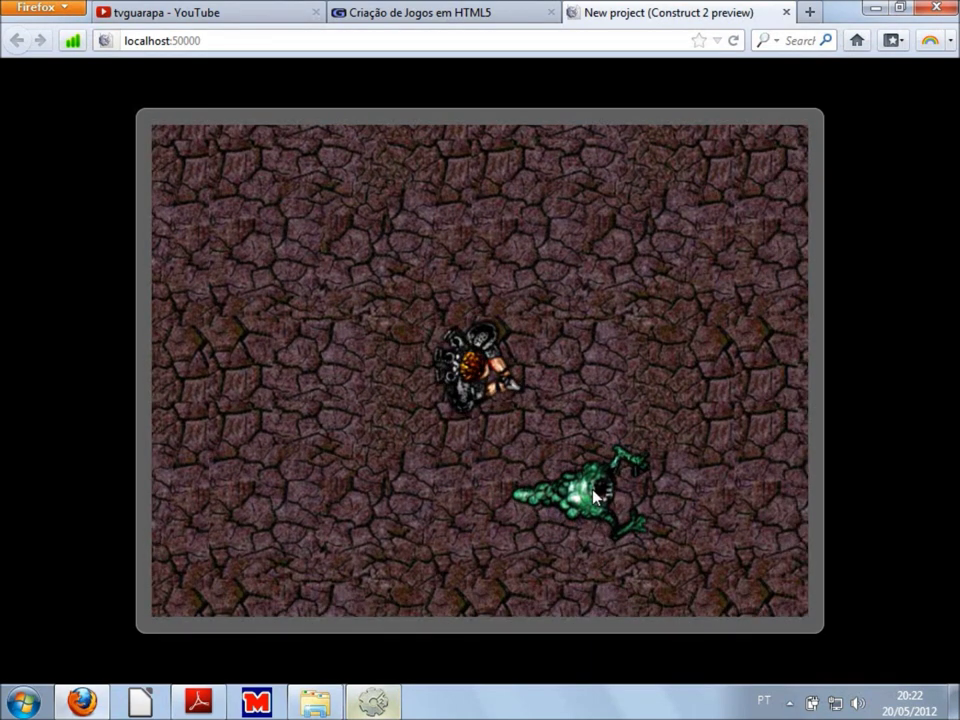
{"action": "key", "text": "Right"}
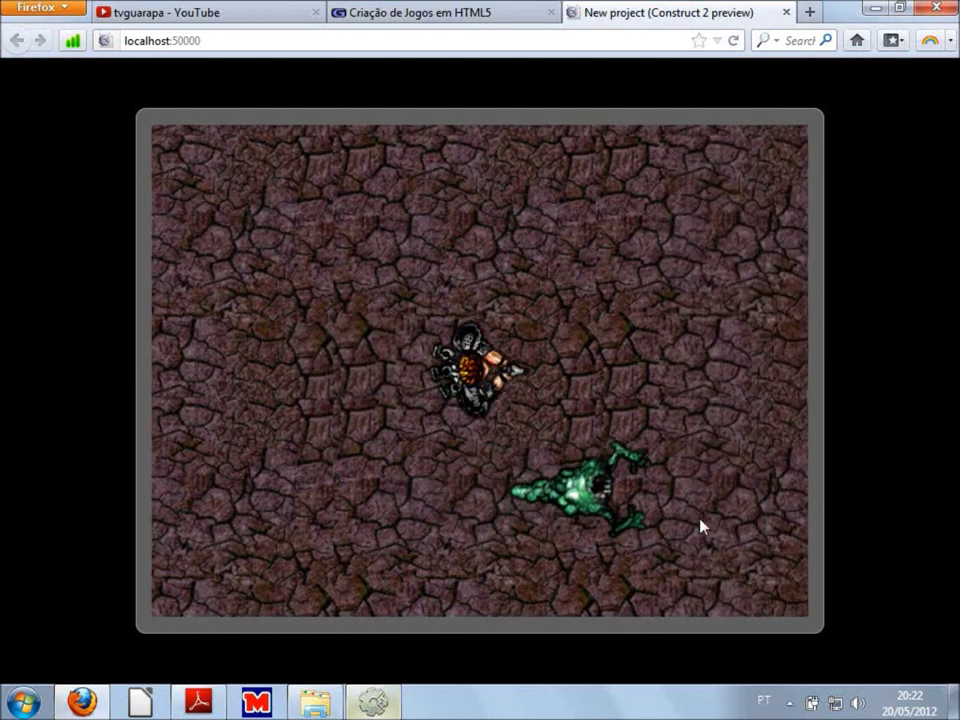
{"action": "key", "text": "Right"}
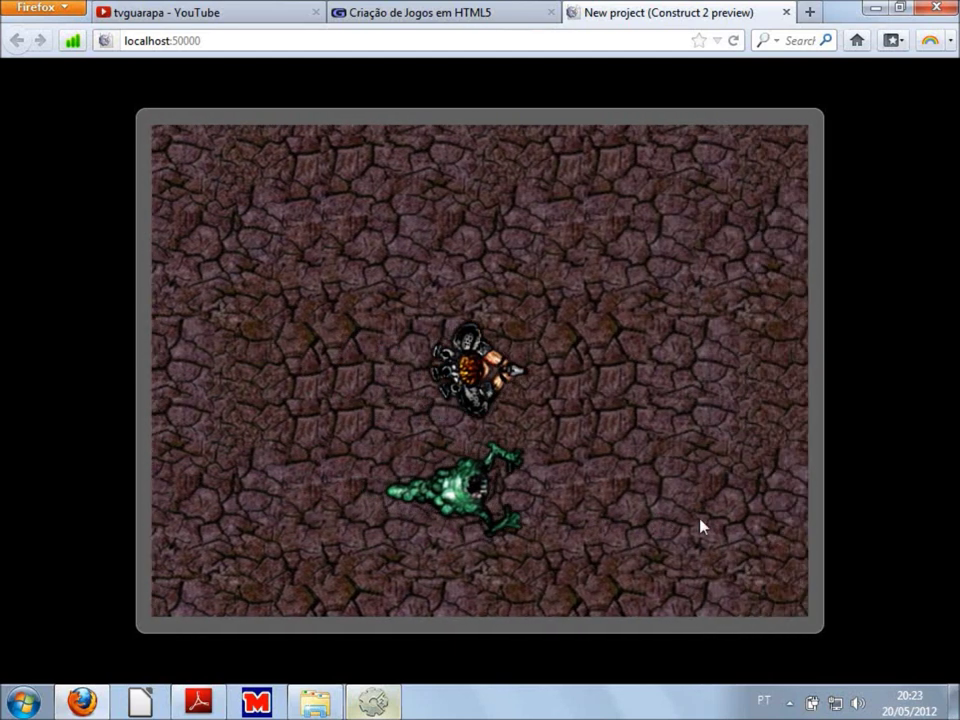
{"action": "key", "text": "Right"}
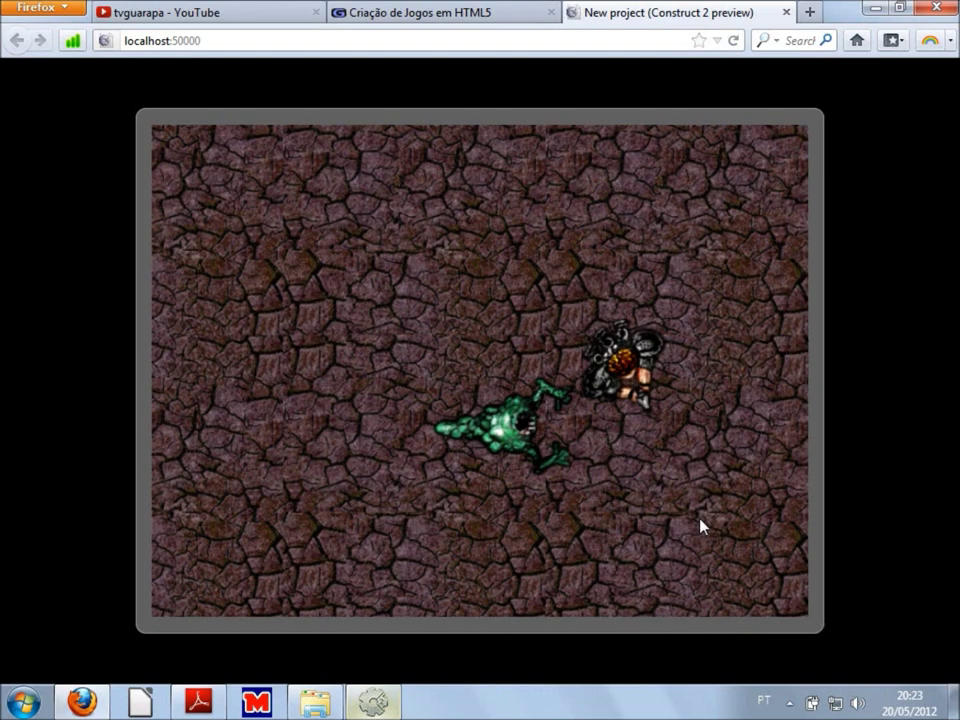
- Move the player down and up around the monster, follow it to the layout's edge, turn back, and return to Construct 2
{"action": "key", "text": "Down"}
{"action": "key", "text": "Down"}
{"action": "key", "text": "Up"}
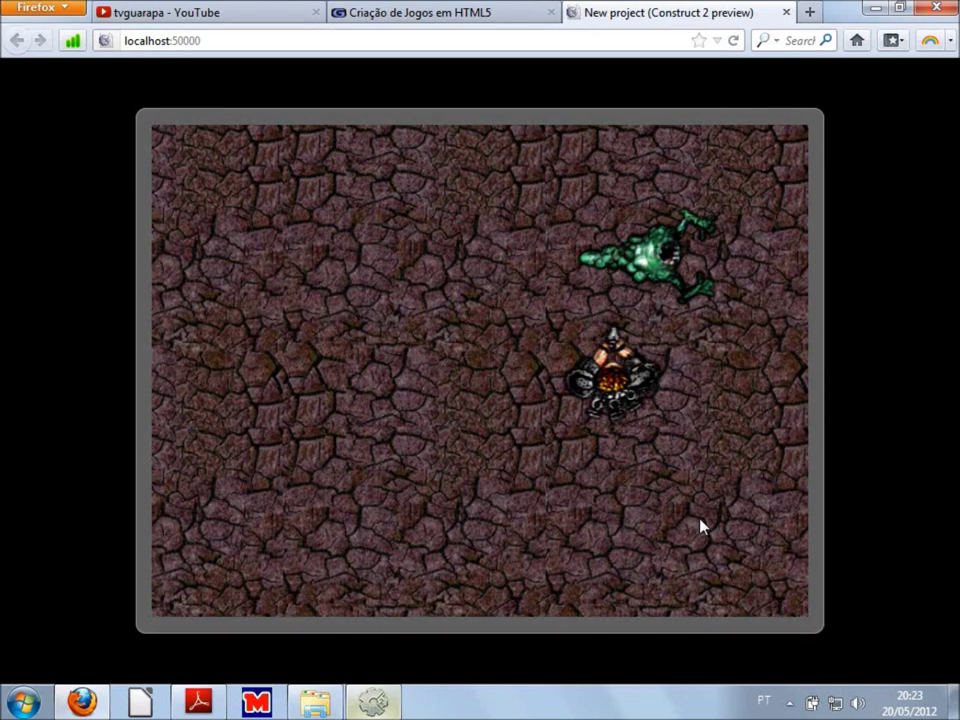
{"action": "key", "text": "Right"}
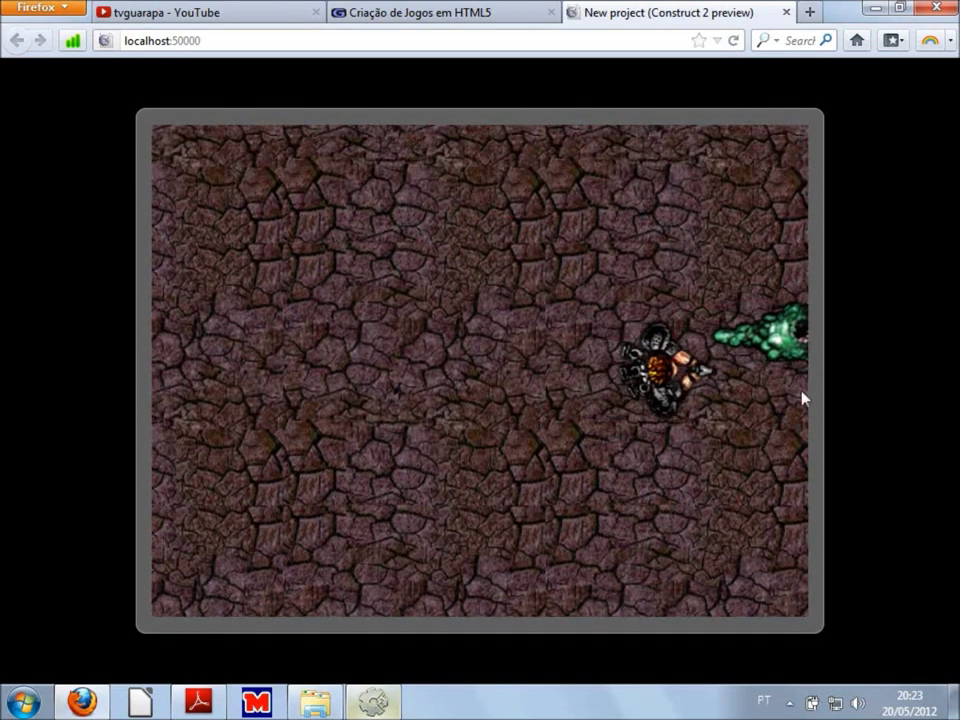
{"action": "key", "text": "Right"}
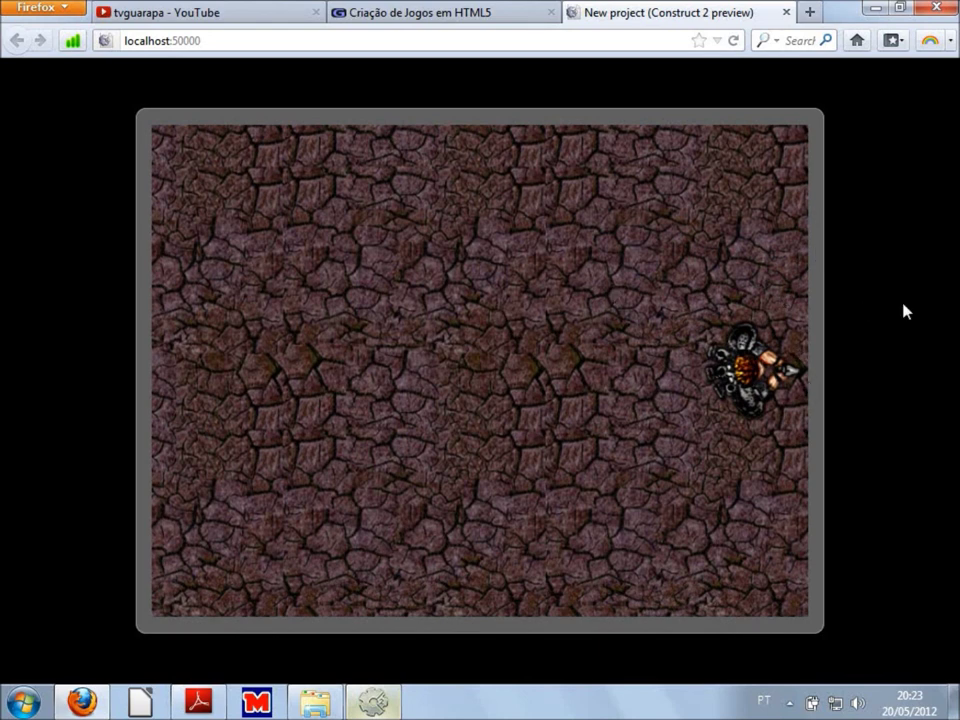
{"action": "key", "text": "Left"}
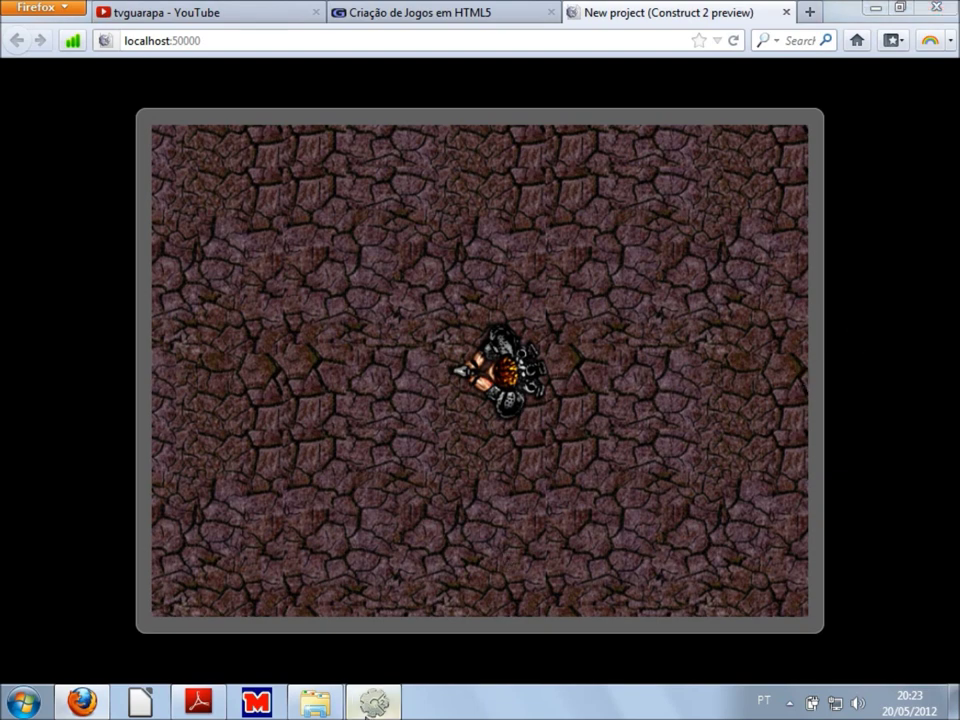
{"action": "key", "text": "alt+Tab"}
- View the whole layout at a smaller scale and examine the empty area beyond its far edge with nothing selected
{"action": "scroll", "coordinate": [576, 500], "scroll_direction": "down", "scroll_amount": 1, "text": "ctrl"}
{"action": "scroll", "coordinate": [576, 500], "scroll_direction": "down", "scroll_amount": 2, "text": "ctrl"}
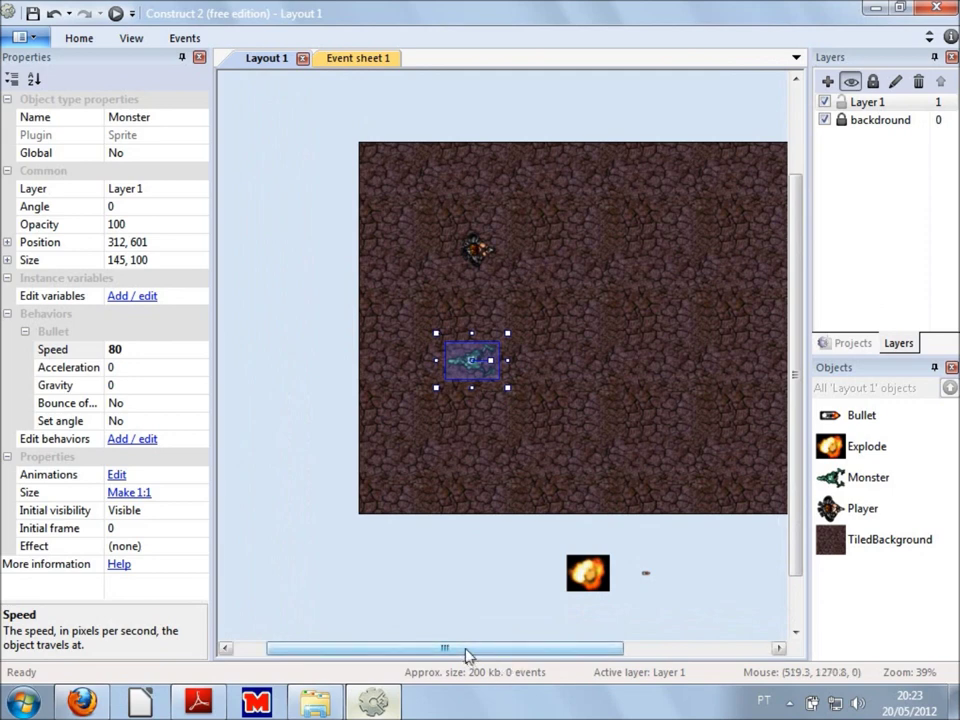
{"action": "left_click_drag", "start_coordinate": [467, 655], "coordinate": [574, 655]}
{"action": "left_click", "coordinate": [716, 426]}
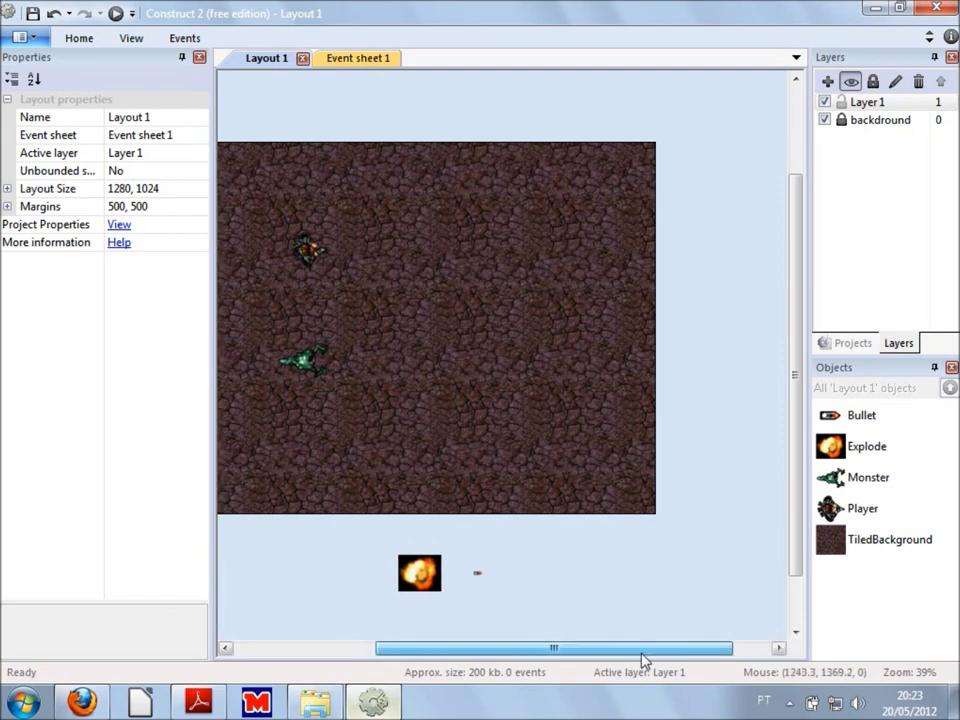
- Switch to the running preview in Firefox, move the player to the layout's right edge, and return to Construct 2
{"action": "scroll", "coordinate": [643, 655], "scroll_direction": "right", "scroll_amount": 1}
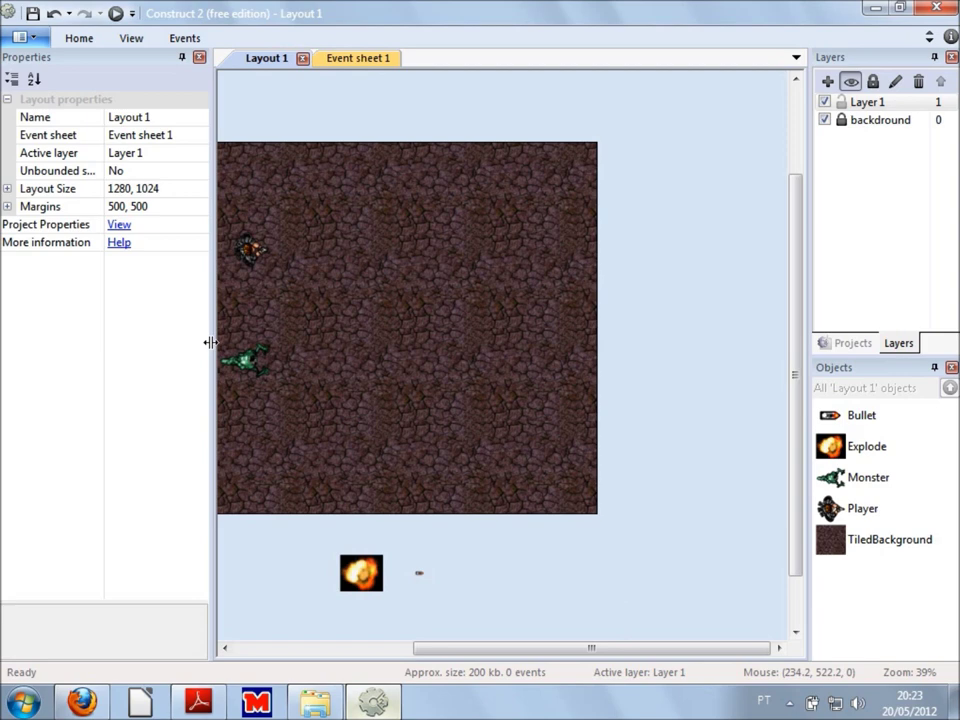
{"action": "left_click_drag", "start_coordinate": [508, 650], "coordinate": [439, 640]}
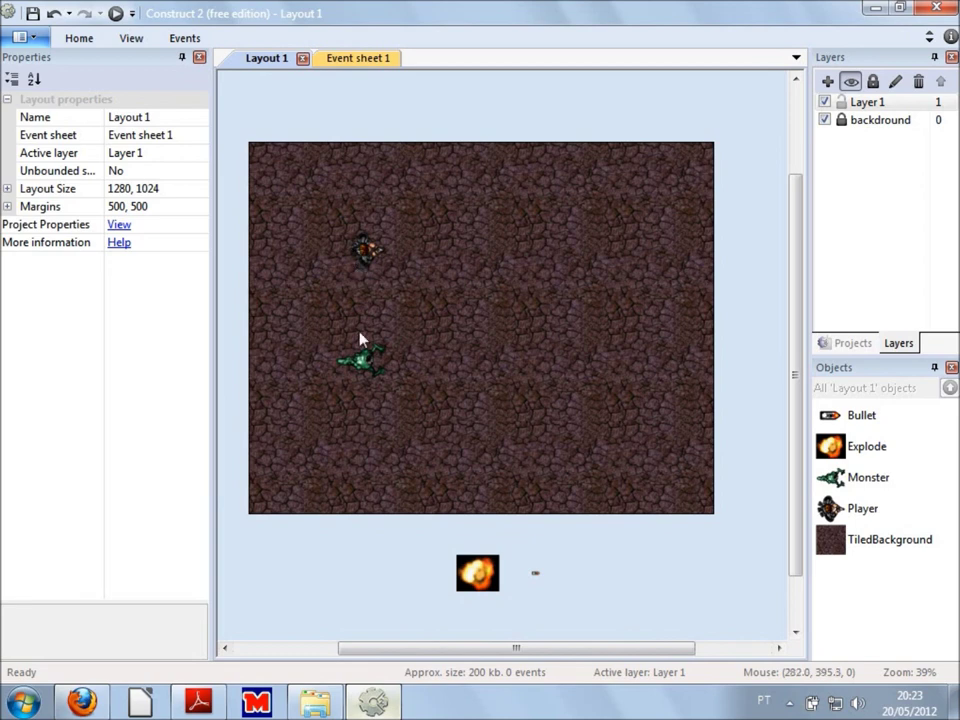
{"action": "left_click_drag", "start_coordinate": [514, 647], "coordinate": [466, 651]}
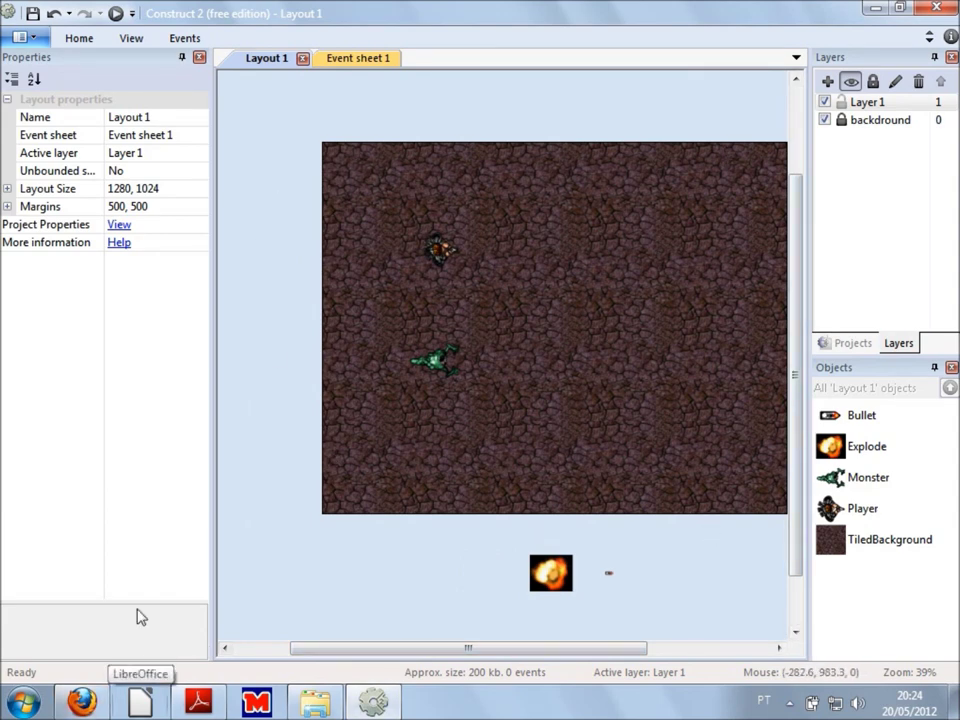
{"action": "left_click", "coordinate": [78, 704]}
{"action": "key", "text": "Right"}
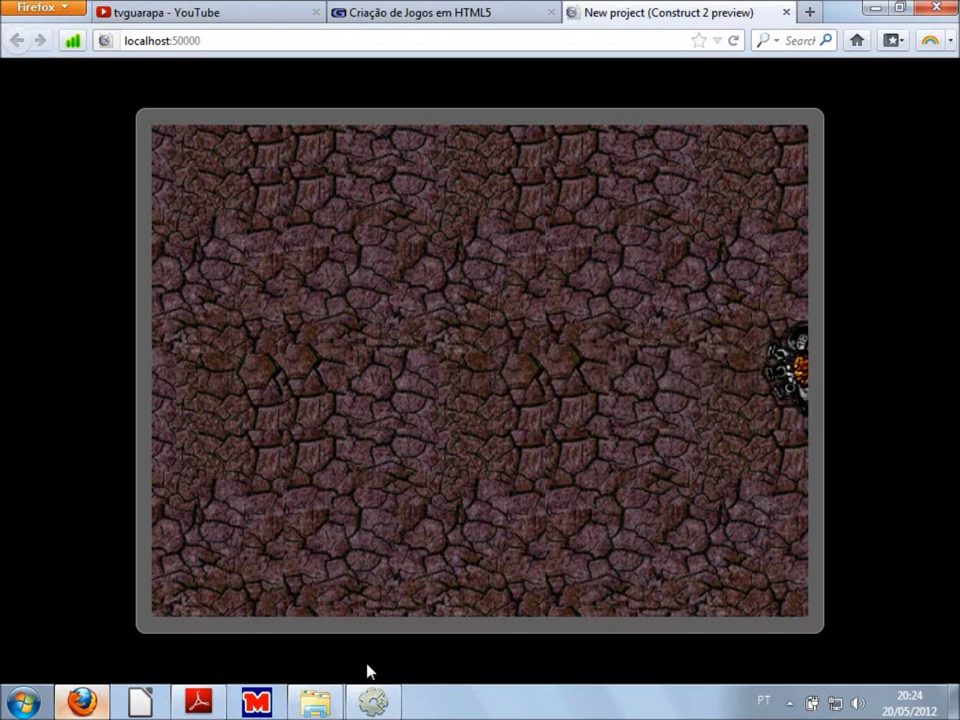
{"action": "left_click", "coordinate": [372, 704]}
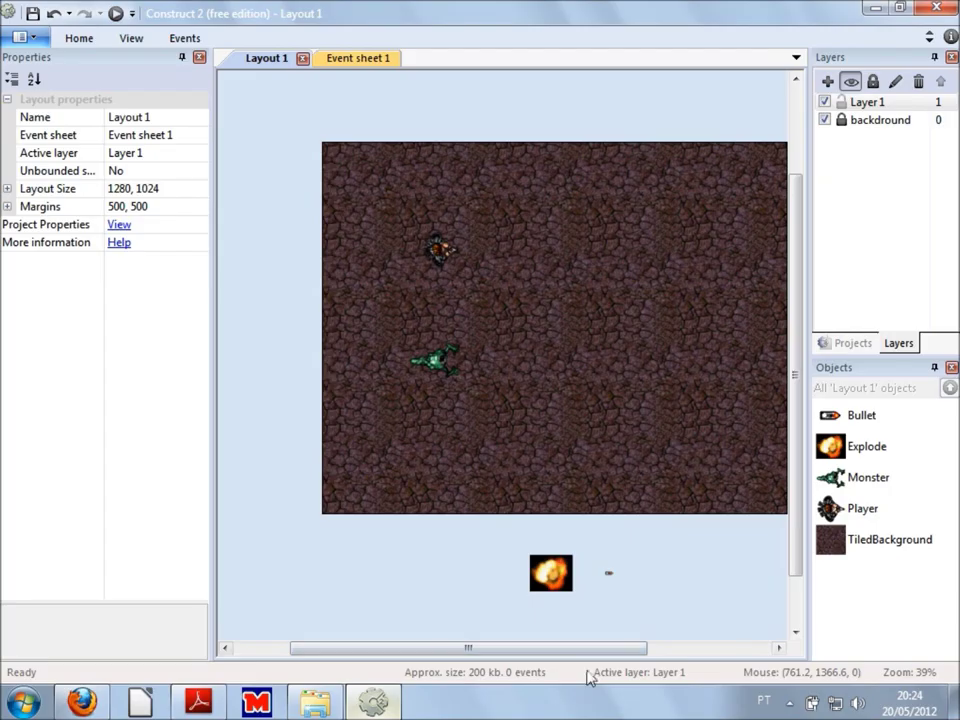
- Go back to the running preview, move the player off the layout's right edge and back inside, and return to Construct 2
{"action": "left_click_drag", "start_coordinate": [650, 649], "coordinate": [658, 647]}
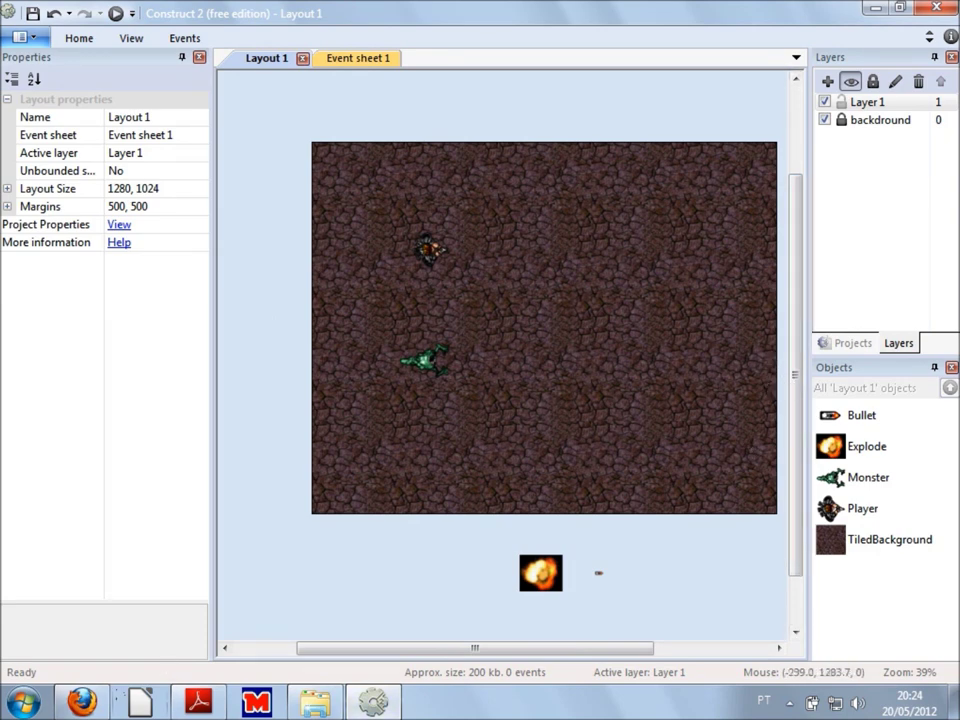
{"action": "left_click", "coordinate": [82, 703]}
{"action": "key", "text": "Left"}
{"action": "key", "text": "Right"}
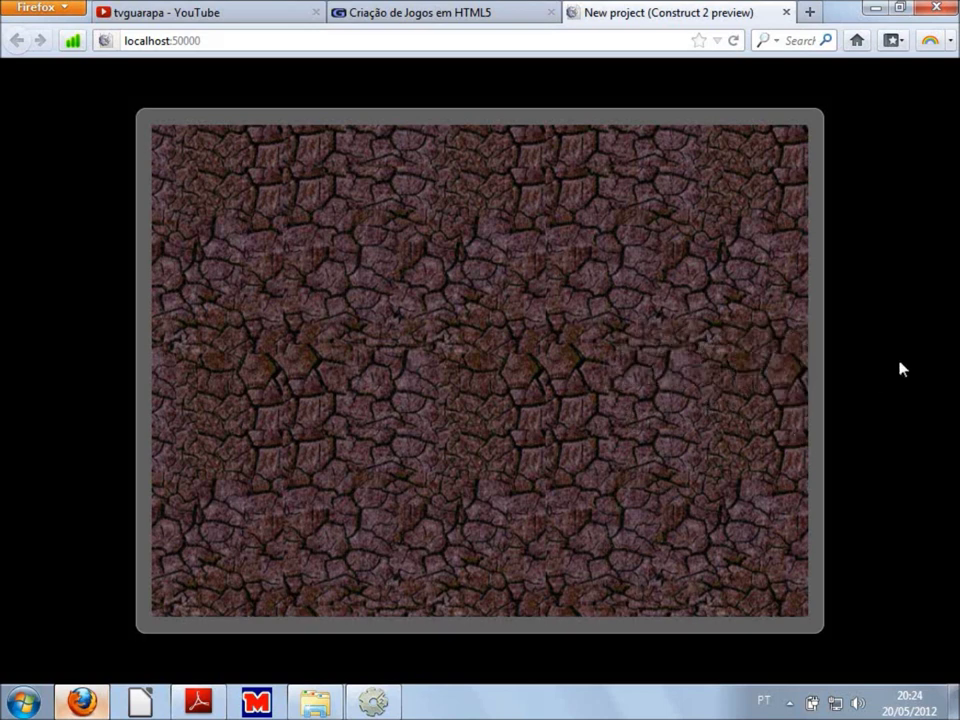
{"action": "key", "text": "Left"}
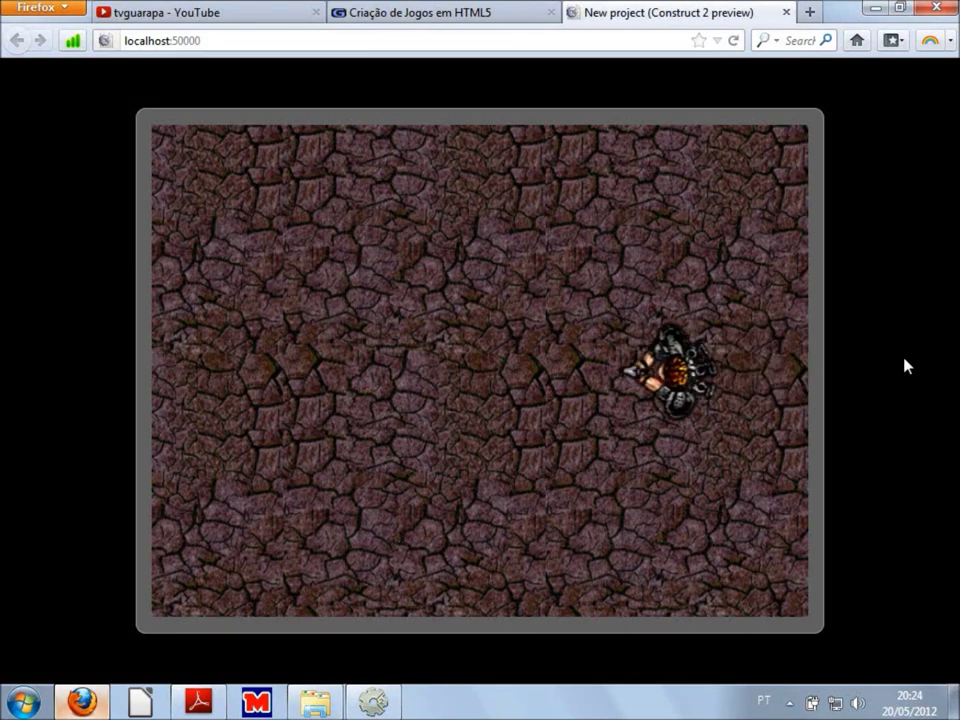
{"action": "key", "text": "Left"}
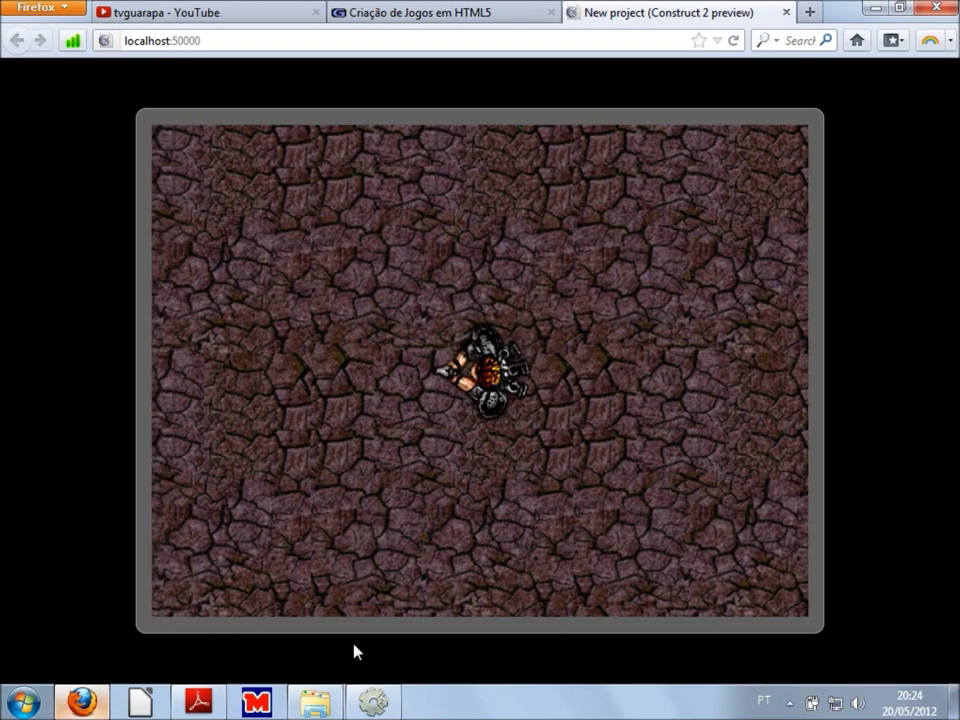
{"action": "left_click", "coordinate": [380, 699]}
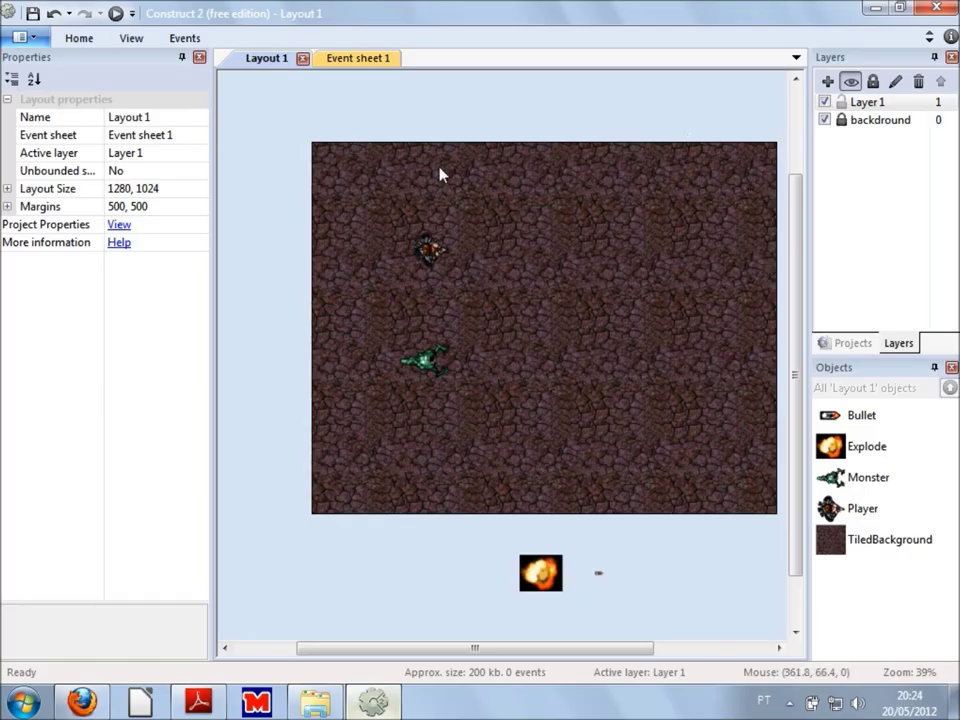
- Add the Bound to layout behavior to the Player sprite
{"action": "scroll", "coordinate": [407, 199], "scroll_direction": "up", "scroll_amount": 4, "text": "ctrl"}
{"action": "scroll", "coordinate": [322, 203], "scroll_direction": "up", "scroll_amount": 2, "text": "ctrl"}
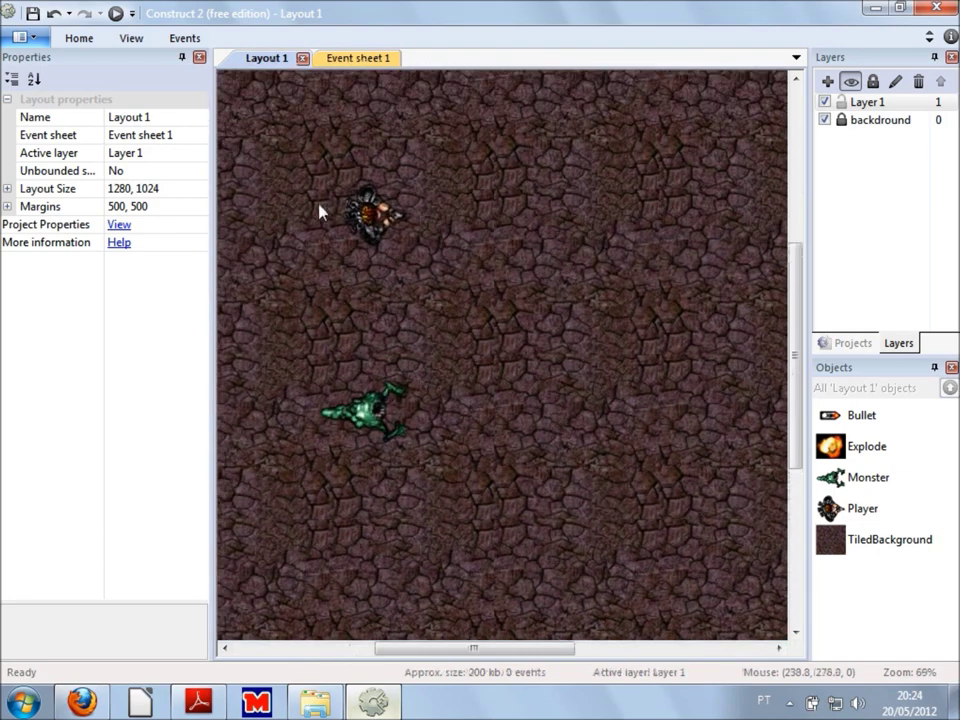
{"action": "left_click", "coordinate": [378, 226]}
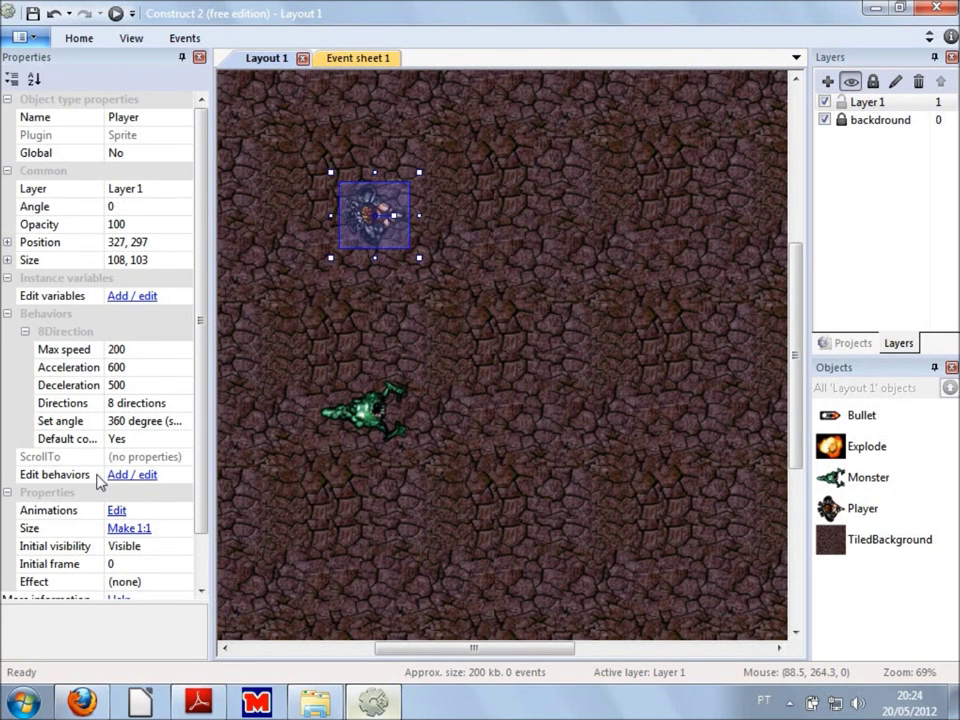
{"action": "left_click", "coordinate": [136, 476]}
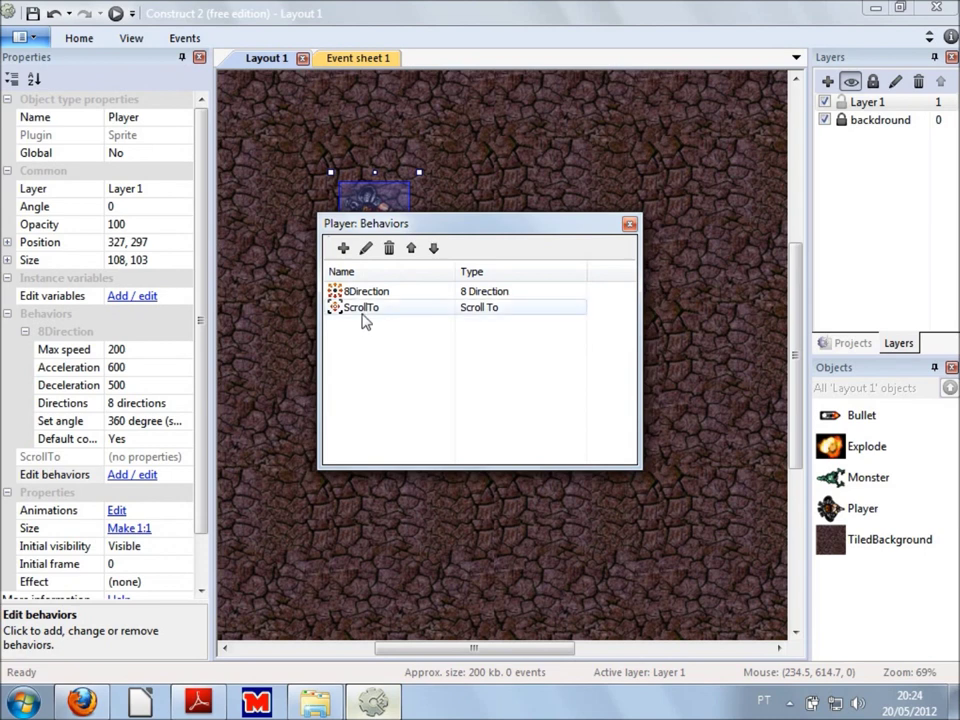
{"action": "left_click", "coordinate": [343, 248]}
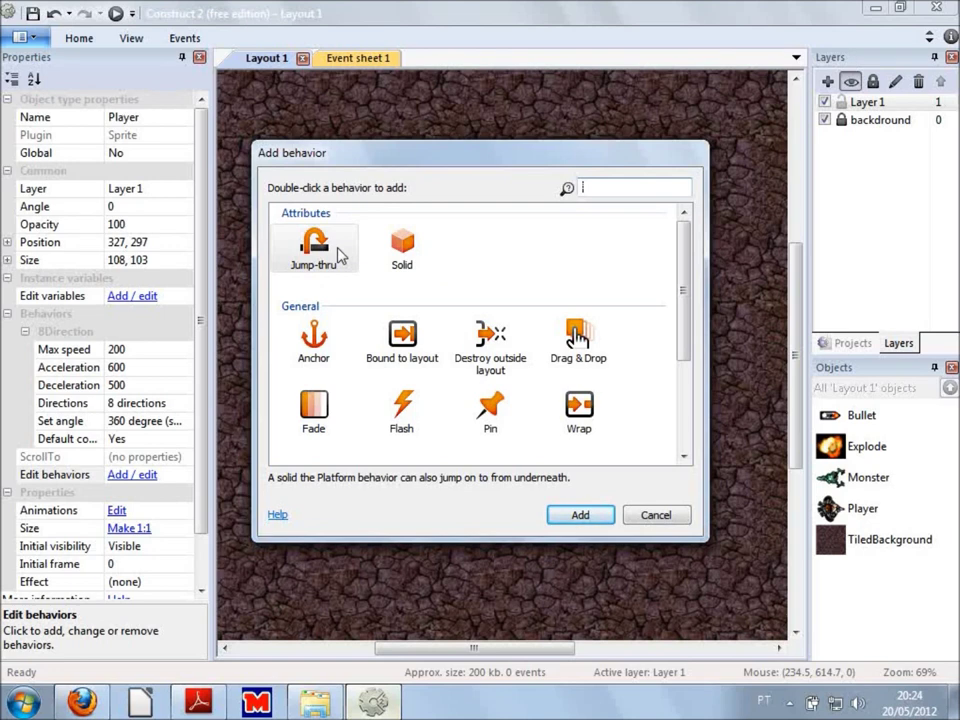
{"action": "left_click", "coordinate": [418, 338]}
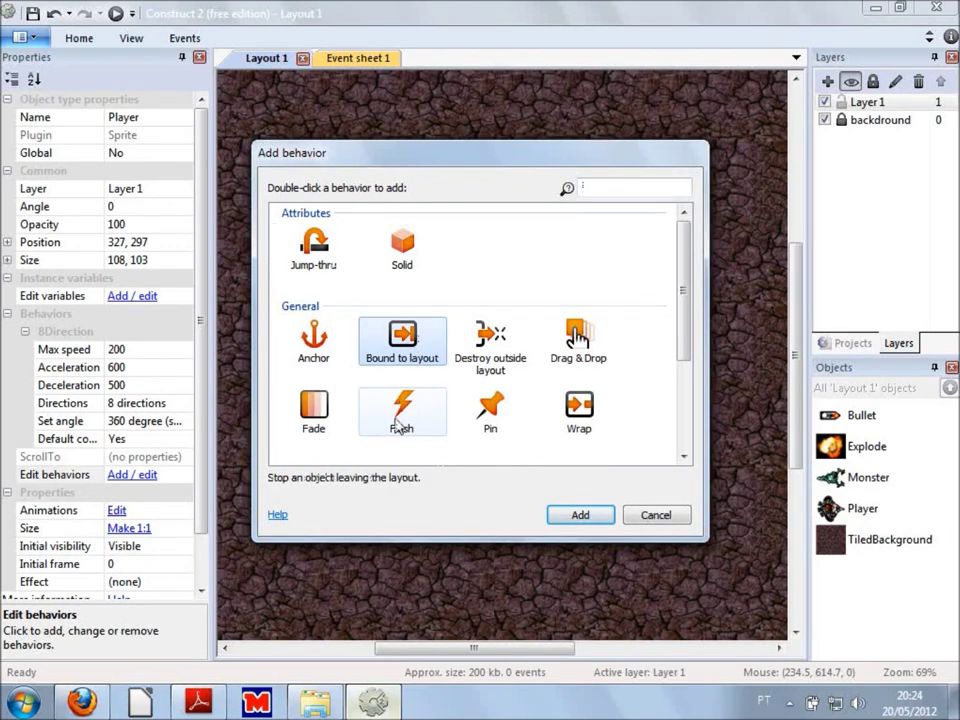
{"action": "left_click", "coordinate": [586, 518]}
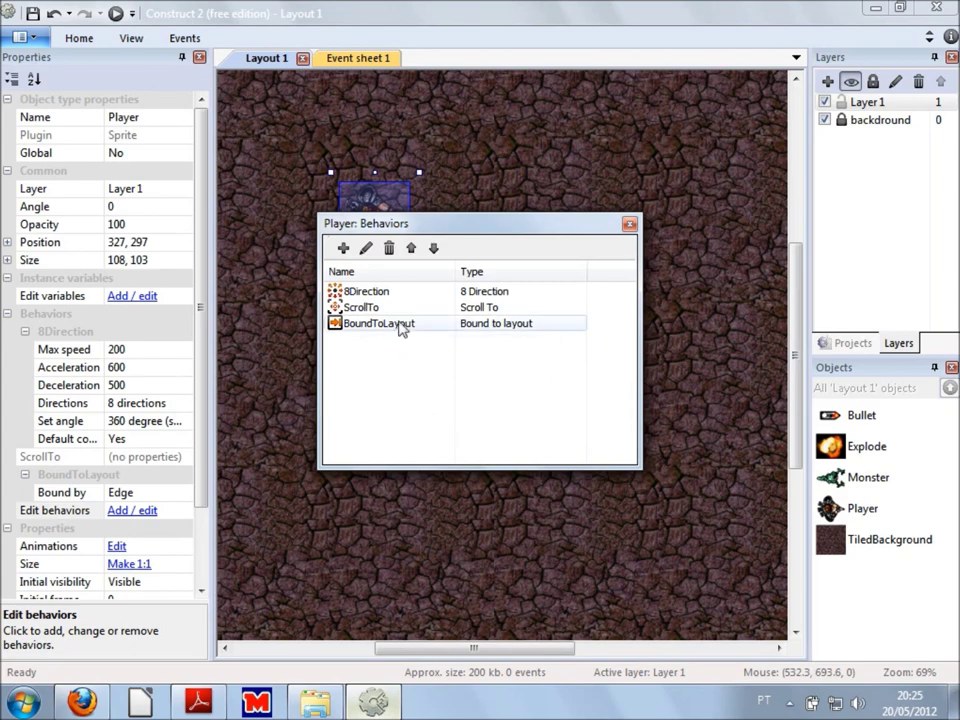
{"action": "left_click", "coordinate": [629, 224]}
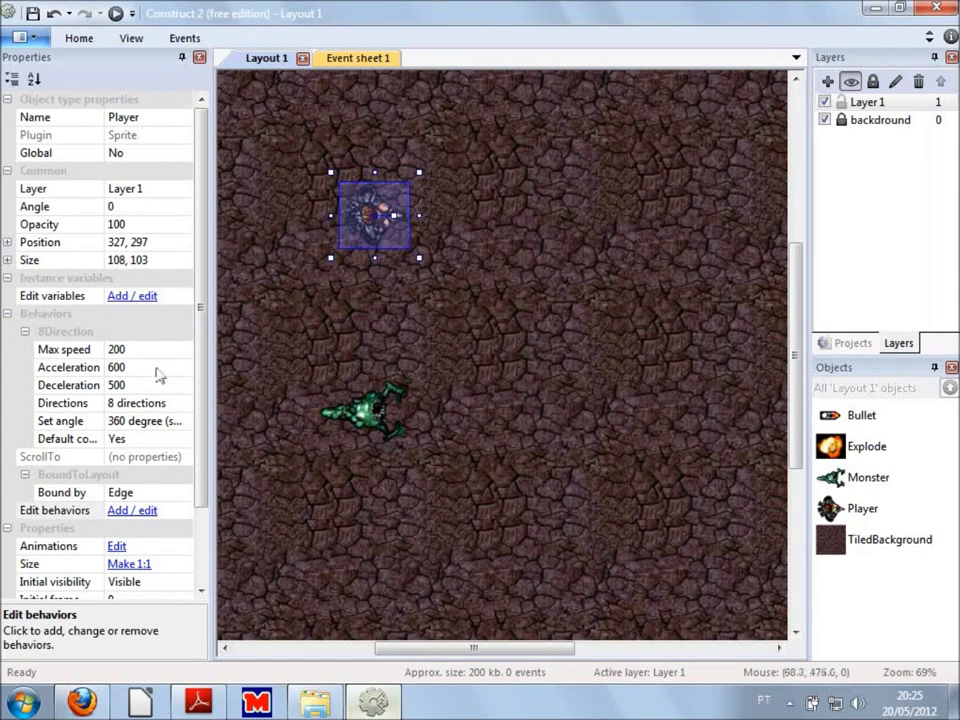
- Preview the layout and move the player past the monster toward the layout's right edge to test the boundary
{"action": "left_click", "coordinate": [114, 14]}
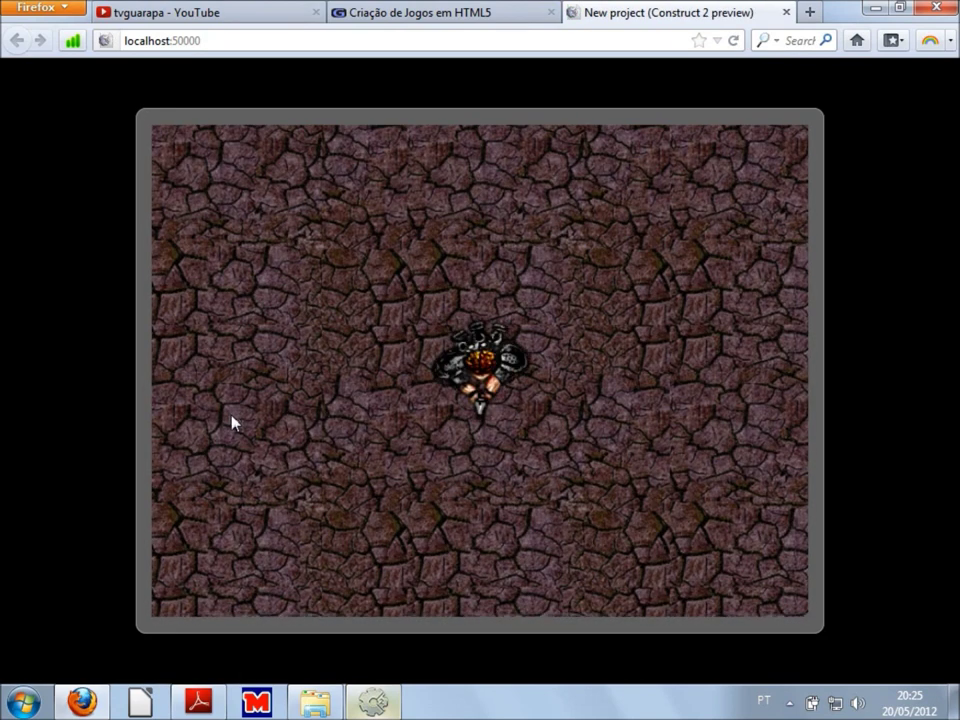
{"action": "key", "text": "Down"}
{"action": "key", "text": "Right"}
{"action": "key", "text": "Up"}
{"action": "key", "text": "Right"}
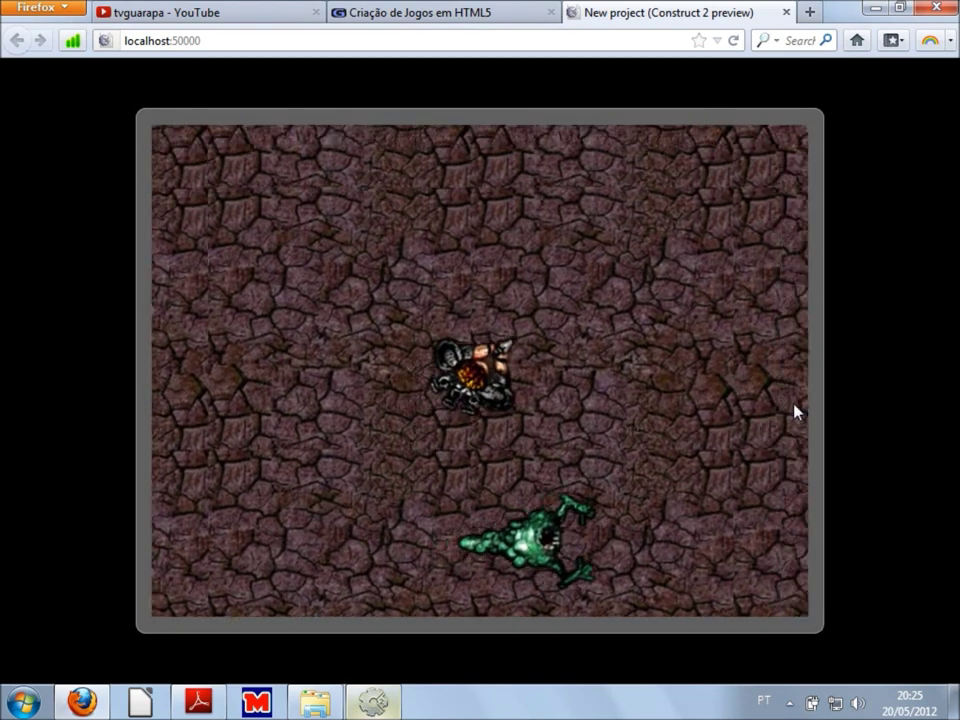
{"action": "key", "text": "Right"}
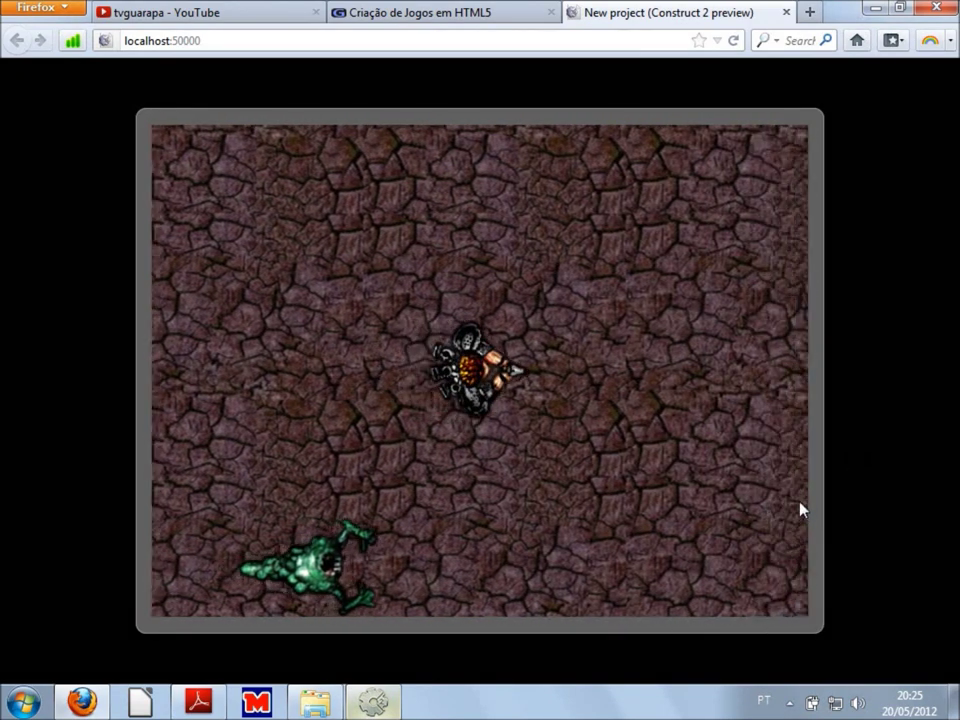
{"action": "key", "text": "Right"}
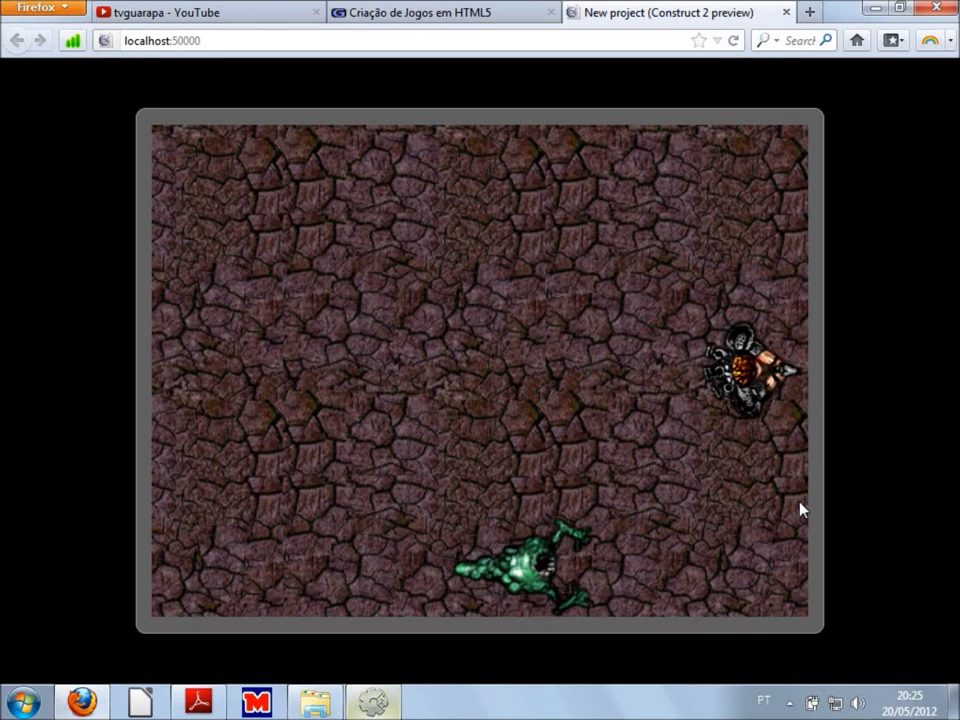
- Move the player up along the layout's right edge toward the upper corner, pushing outward against the boundary
{"action": "key", "text": "Up"}
{"action": "key", "text": "Up"}
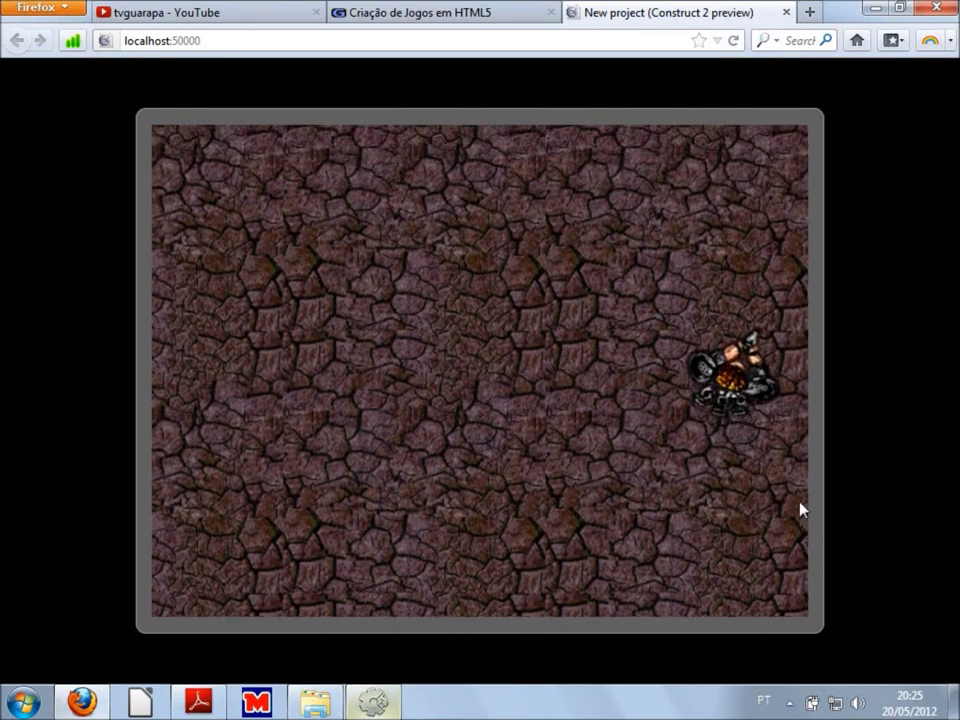
{"action": "key", "text": "Right"}
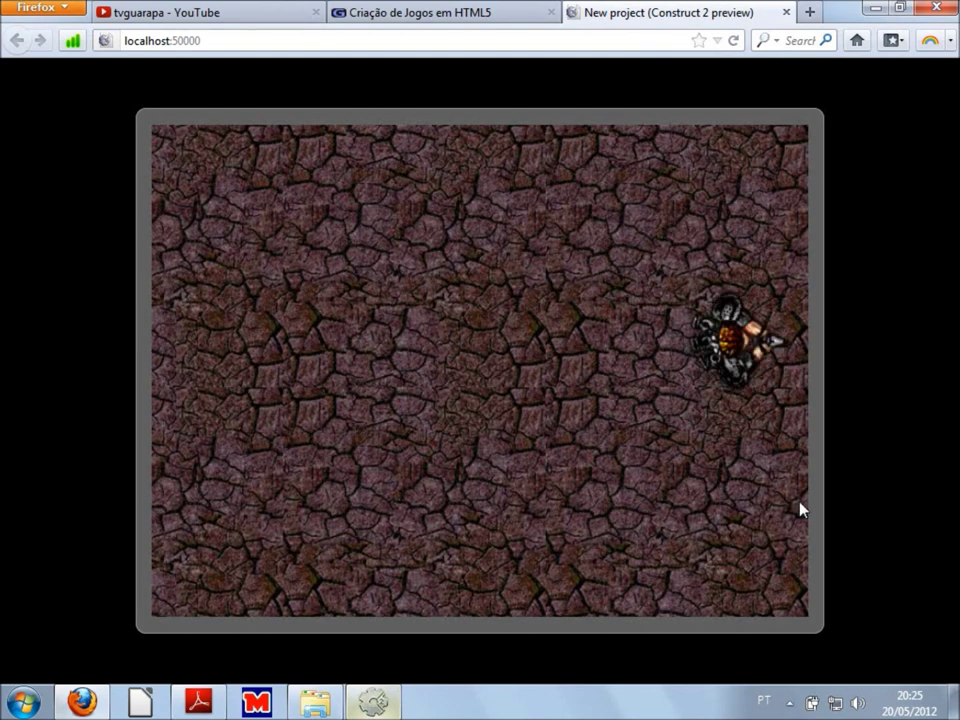
{"action": "key", "text": "Up"}
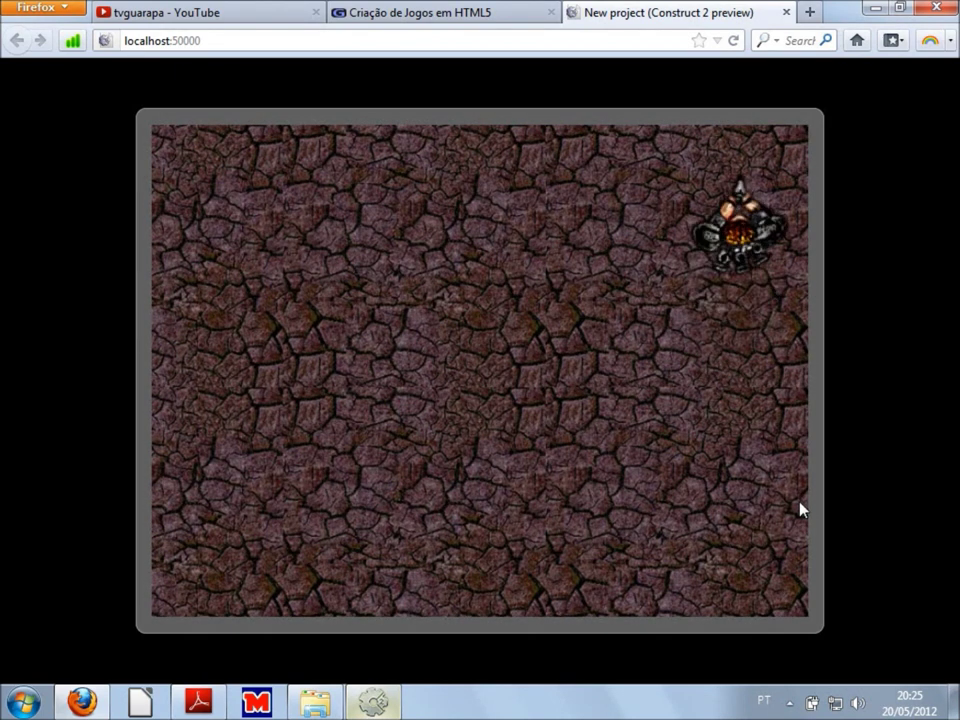
{"action": "key", "text": "Right"}
- Move the player down the right edge to the layout's lower part, turn back inward and up, and return to Construct 2
{"action": "key", "text": "Down"}
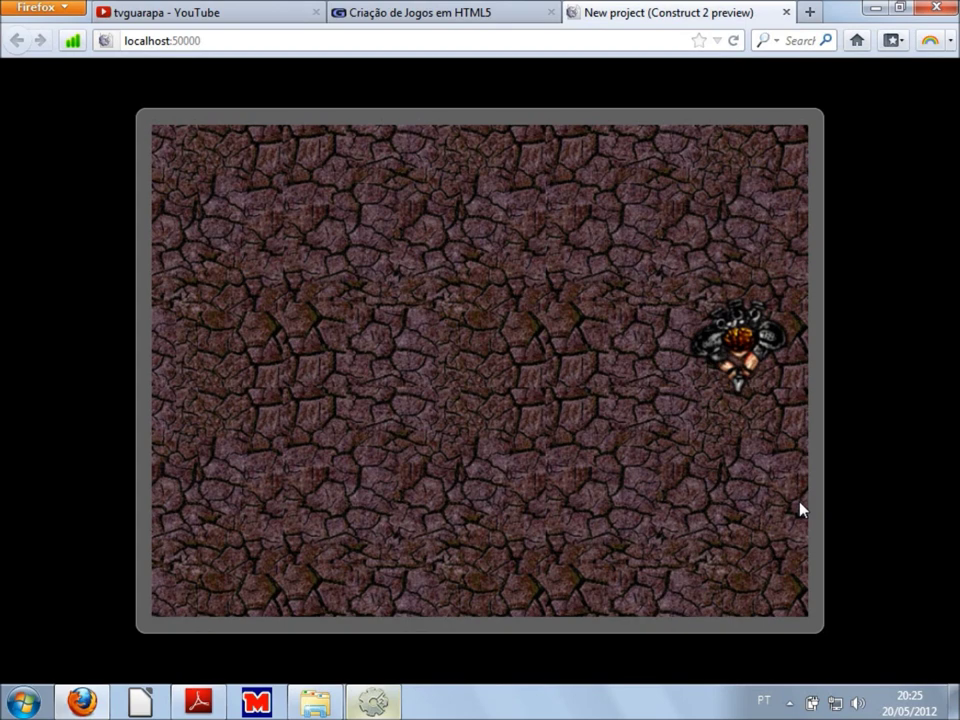
{"action": "key", "text": "Down"}
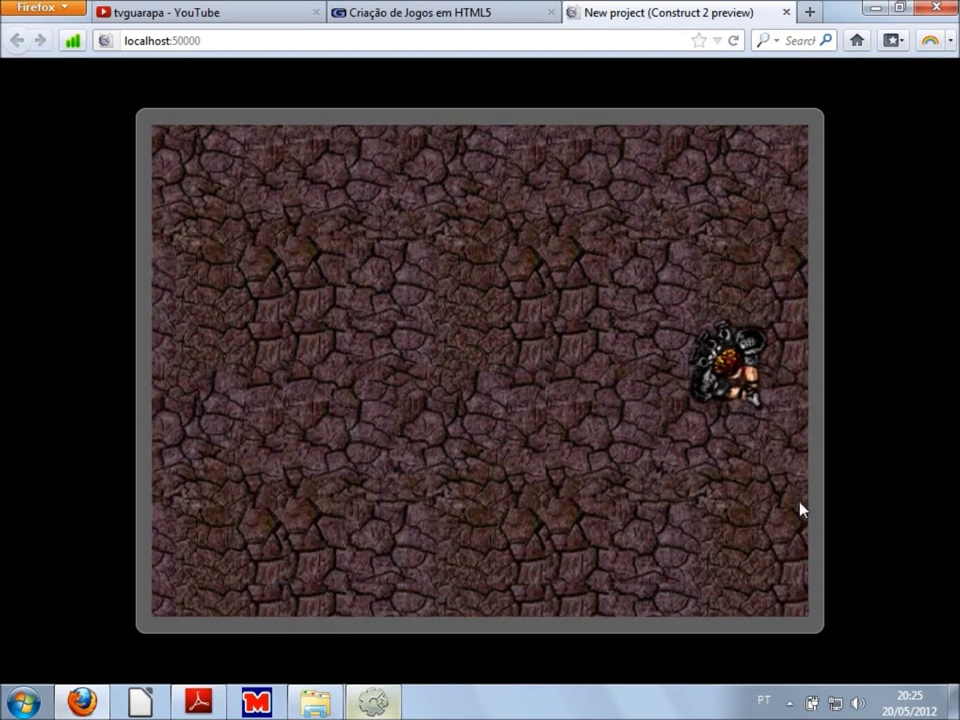
{"action": "key", "text": "Down"}
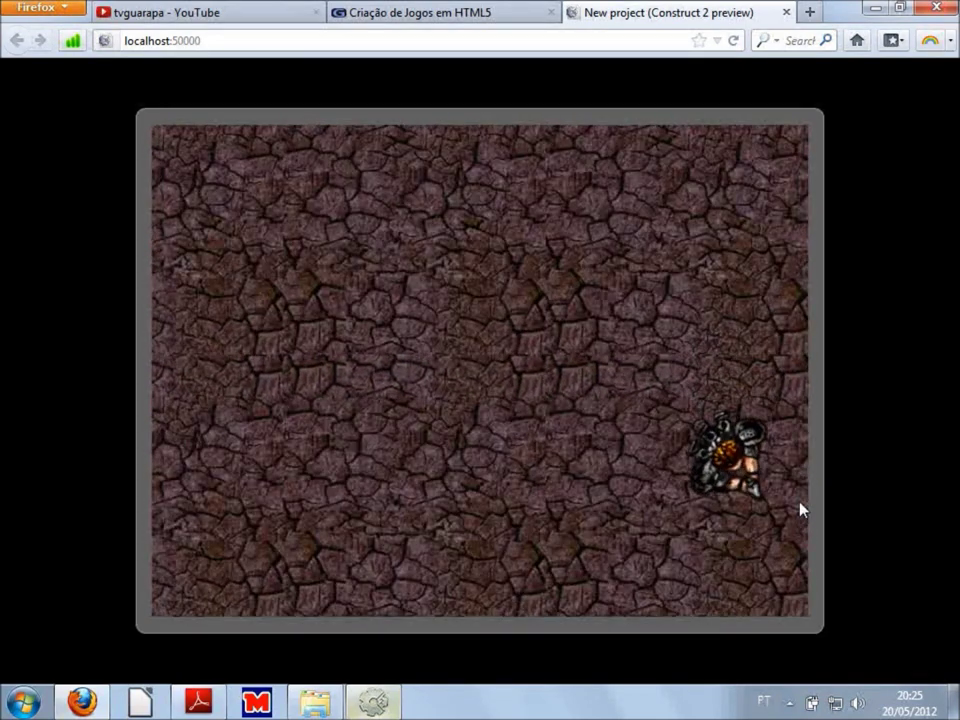
{"action": "key", "text": "Left"}
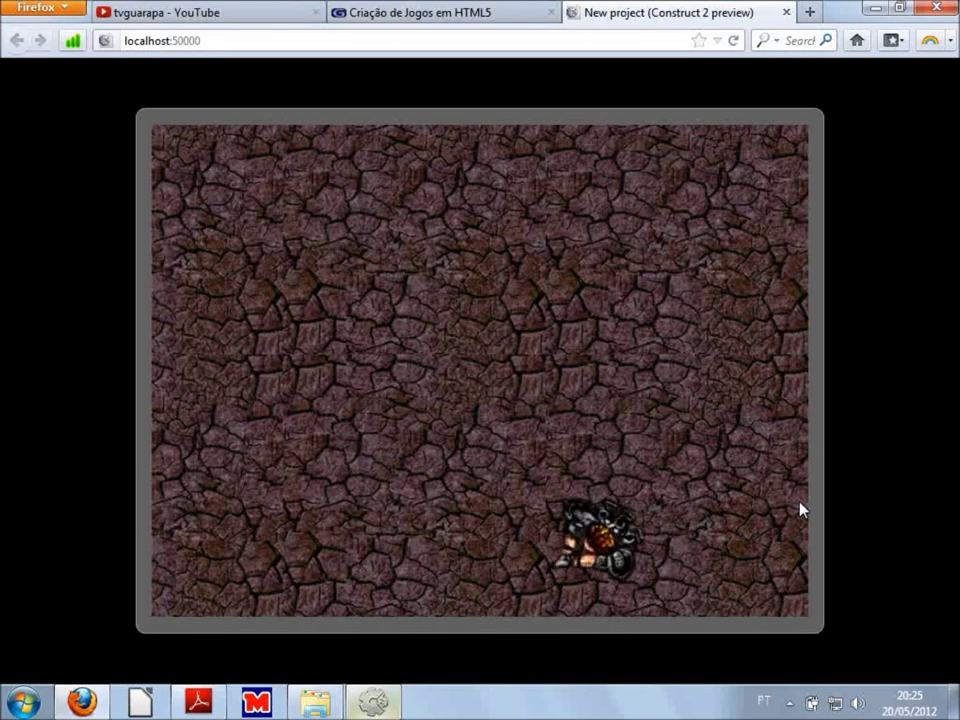
{"action": "key", "text": "Up"}
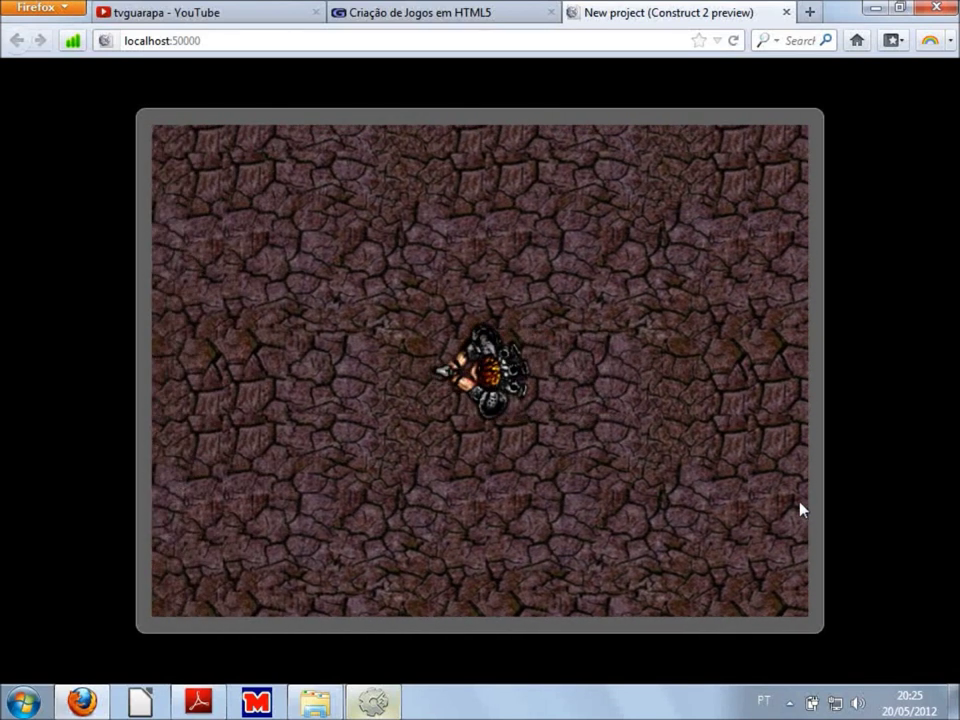
{"action": "key", "text": "Right"}
{"action": "left_click", "coordinate": [372, 700]}
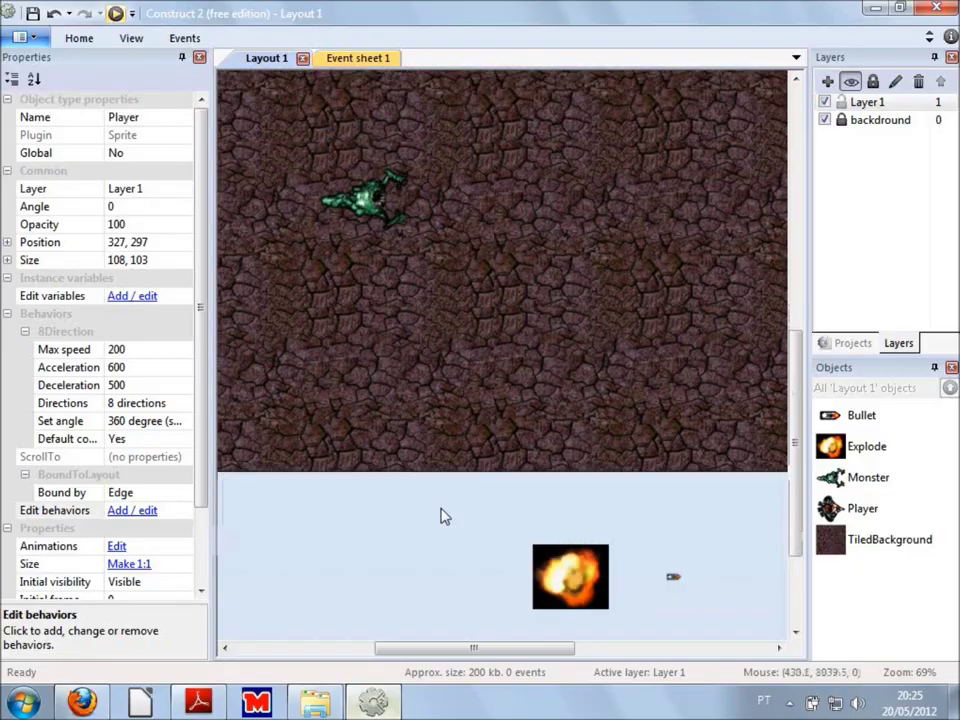
- Select the Bullet sprite below the layout and view its place relative to the whole layout
{"action": "left_click", "coordinate": [490, 572]}
{"action": "left_click", "coordinate": [673, 510]}
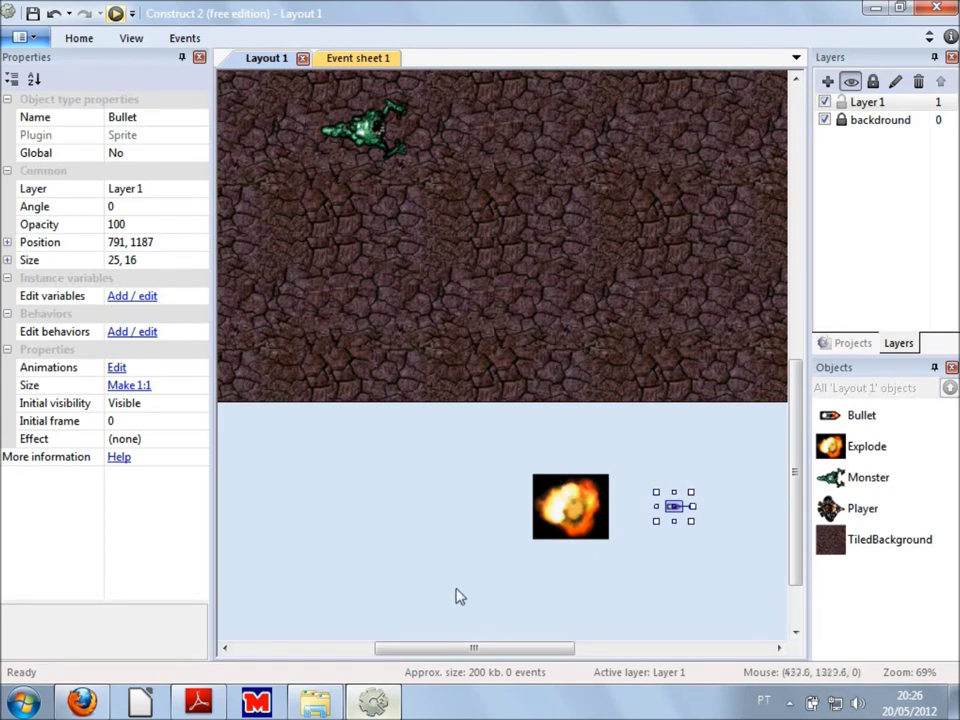
{"action": "left_click", "coordinate": [409, 580]}
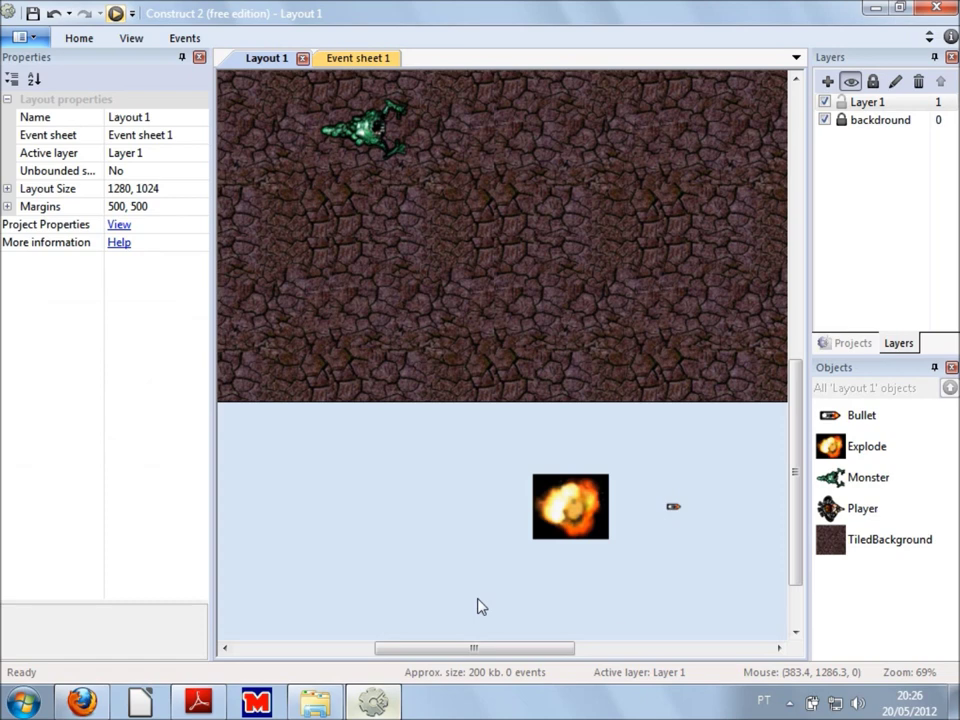
{"action": "left_click", "coordinate": [678, 507]}
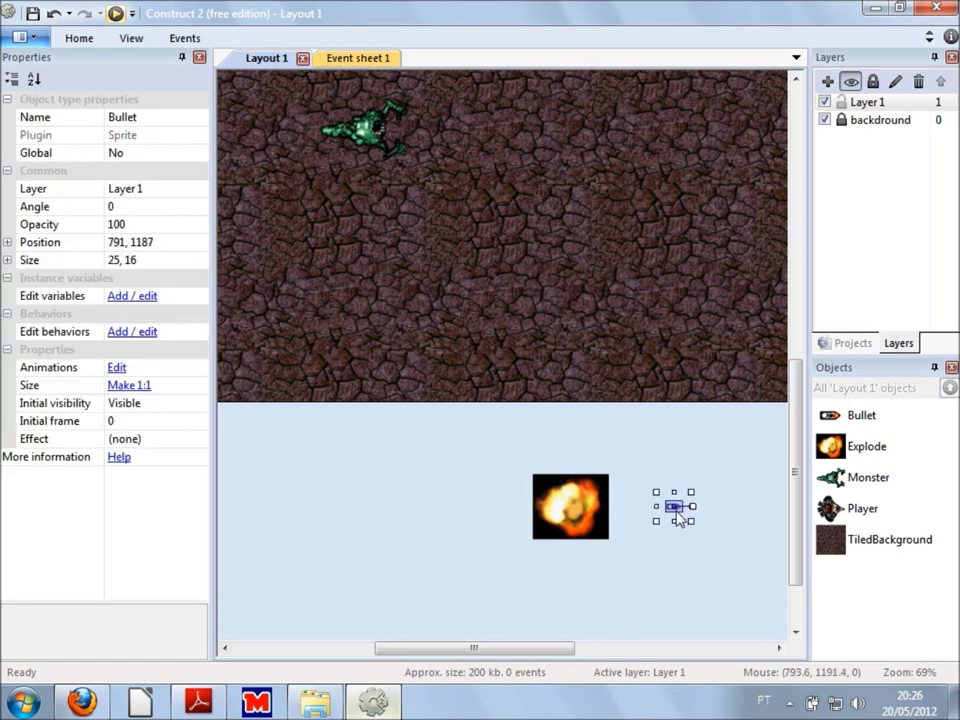
{"action": "scroll", "coordinate": [649, 311], "scroll_direction": "down", "scroll_amount": 6, "text": "ctrl"}
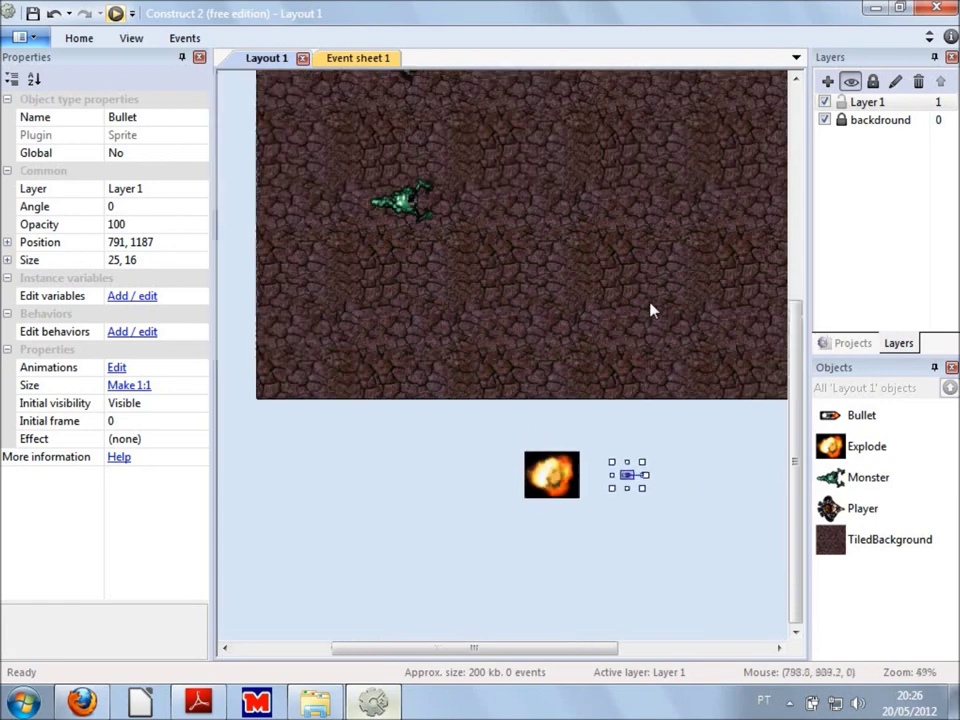
{"action": "scroll", "coordinate": [617, 252], "scroll_direction": "down", "scroll_amount": 1, "text": "ctrl"}
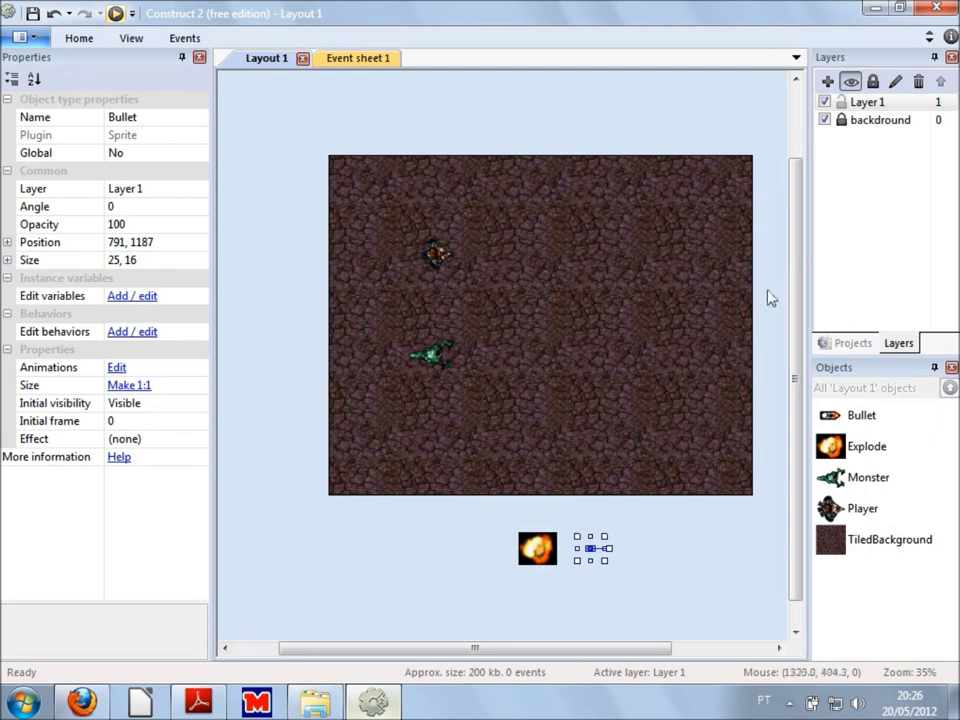
{"action": "left_click", "coordinate": [610, 602]}
{"action": "left_click", "coordinate": [537, 563]}
{"action": "left_click", "coordinate": [589, 583]}
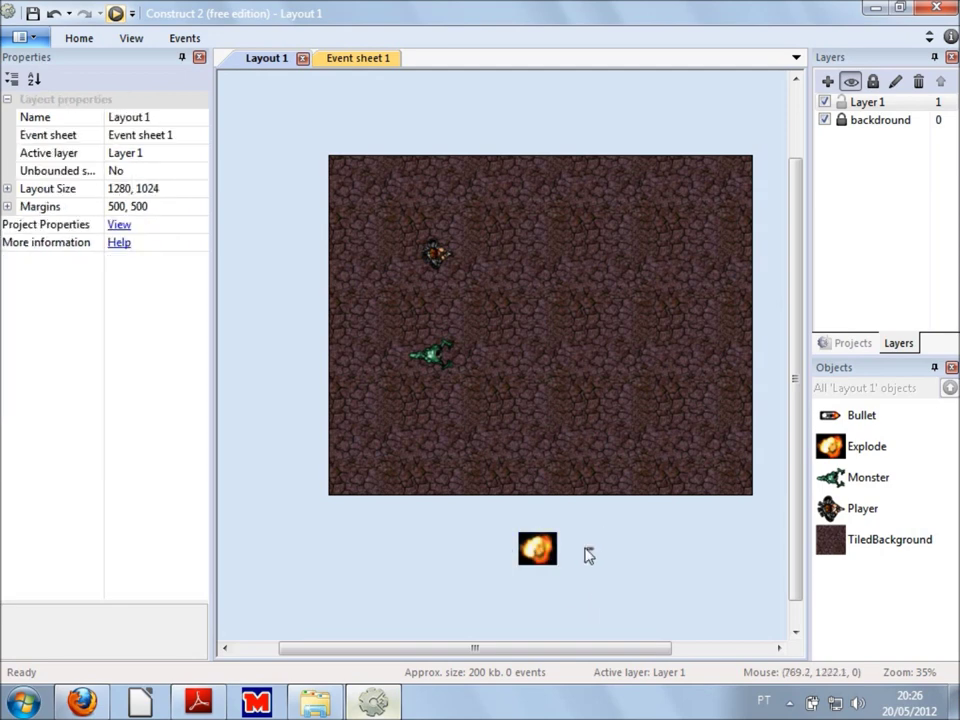
{"action": "left_click", "coordinate": [592, 551]}
{"action": "key", "text": "super"}
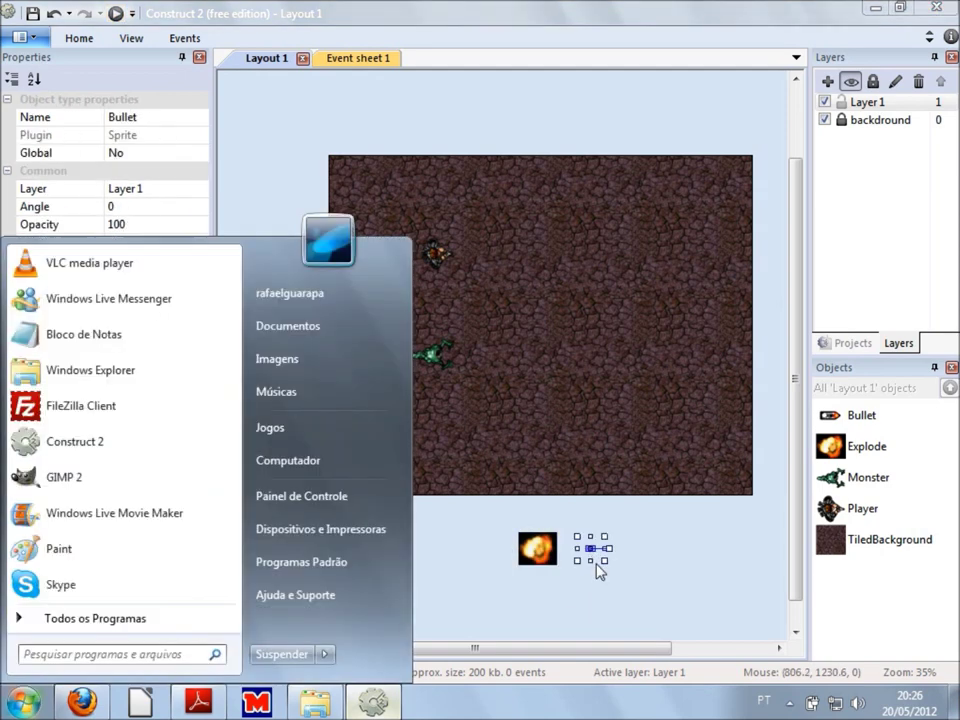
{"action": "key", "text": "super"}
{"action": "left_click", "coordinate": [597, 572]}
- Add the Bullet movement behavior to the Bullet sprite below the layout
{"action": "scroll", "coordinate": [598, 578], "scroll_direction": "up", "scroll_amount": 4, "text": "ctrl"}
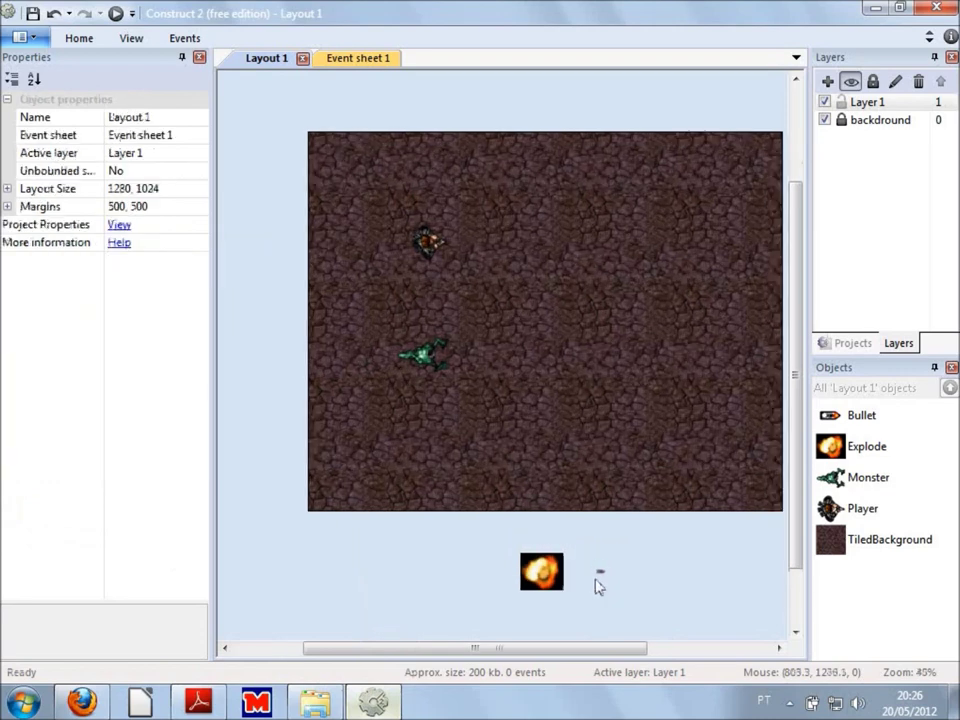
{"action": "left_click", "coordinate": [619, 543]}
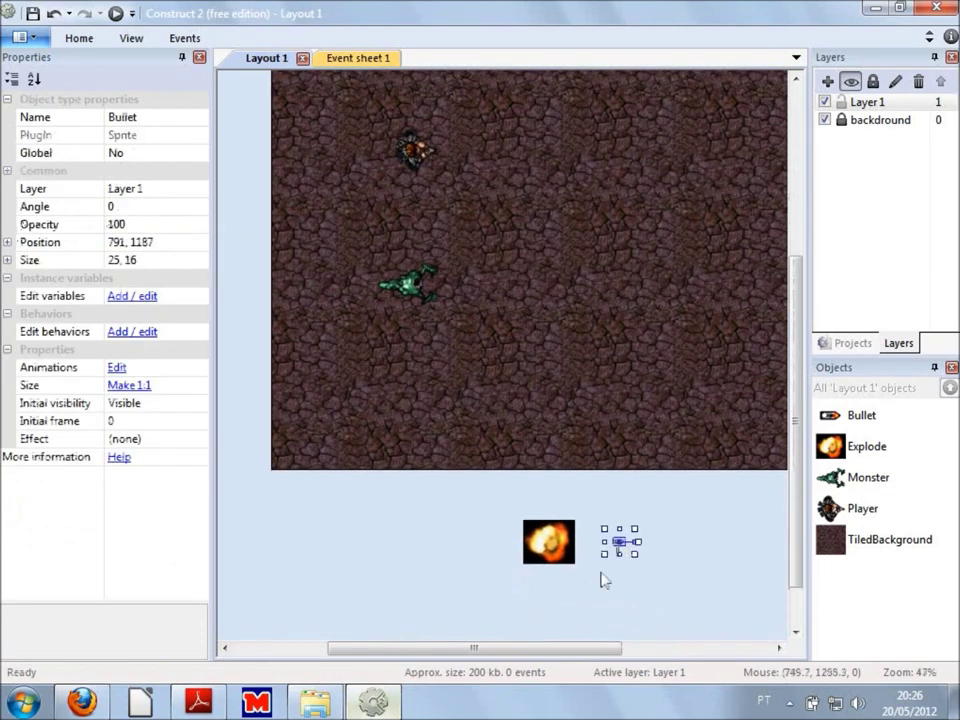
{"action": "left_click", "coordinate": [132, 333]}
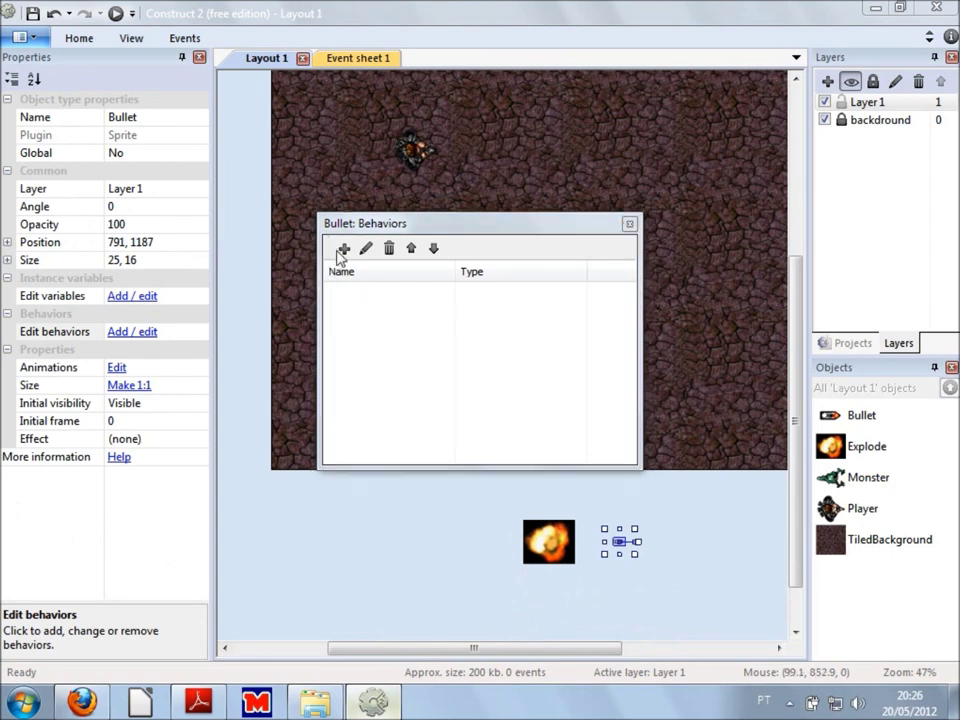
{"action": "left_click", "coordinate": [343, 248]}
{"action": "scroll", "coordinate": [638, 356], "scroll_direction": "down", "scroll_amount": 5}
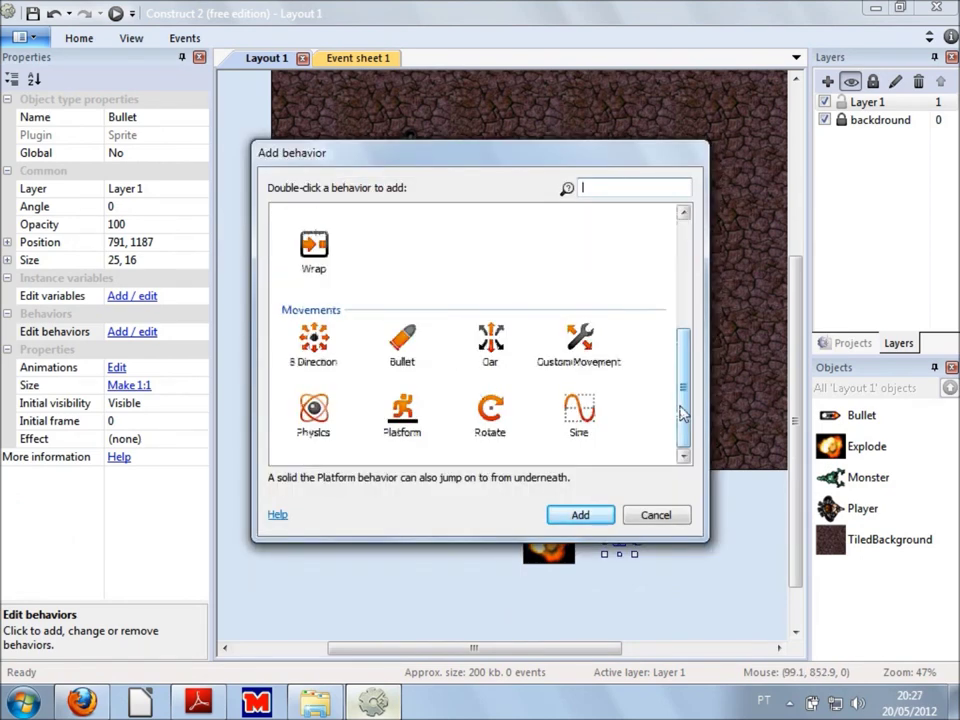
{"action": "left_click", "coordinate": [404, 345]}
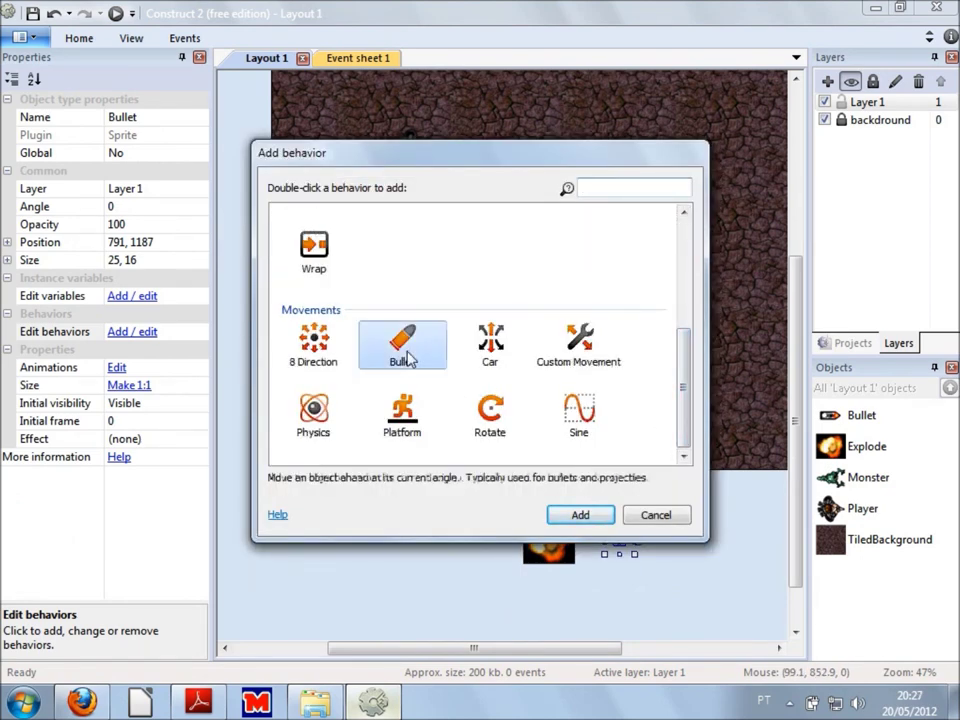
{"action": "left_click", "coordinate": [574, 516]}
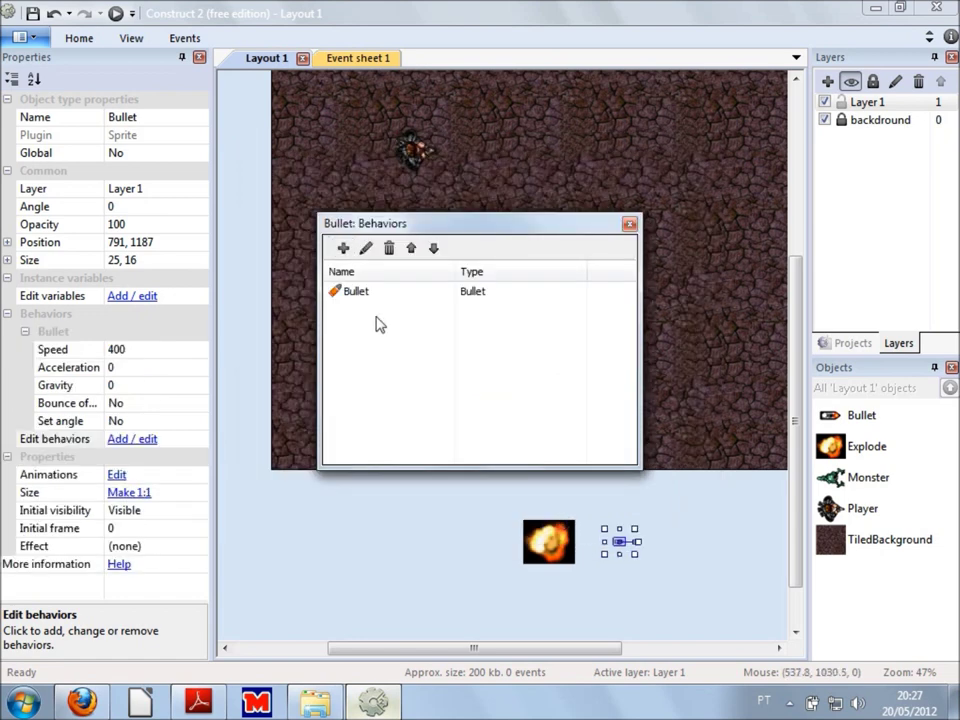
- Add the Destroy outside layout behavior to the Bullet sprite and finish editing its behaviors
{"action": "left_click", "coordinate": [343, 247]}
{"action": "mouse_move", "coordinate": [684, 300]}
{"action": "left_mouse_down"}
{"action": "mouse_move", "coordinate": [686, 418]}
{"action": "mouse_move", "coordinate": [682, 315]}
{"action": "left_mouse_up"}
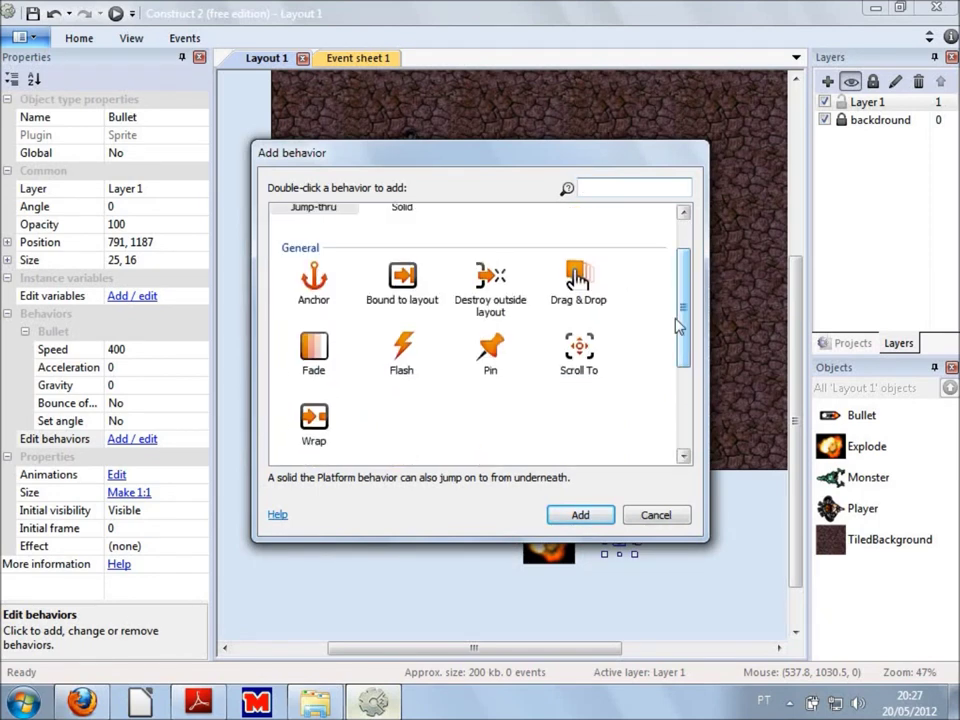
{"action": "left_click", "coordinate": [486, 328]}
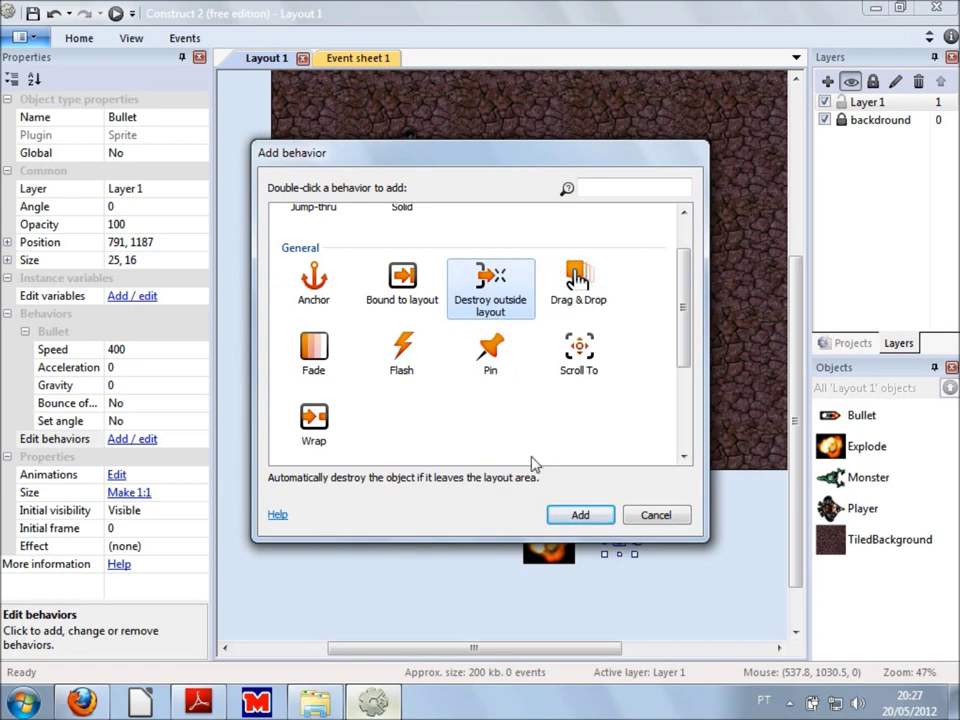
{"action": "left_click", "coordinate": [560, 512]}
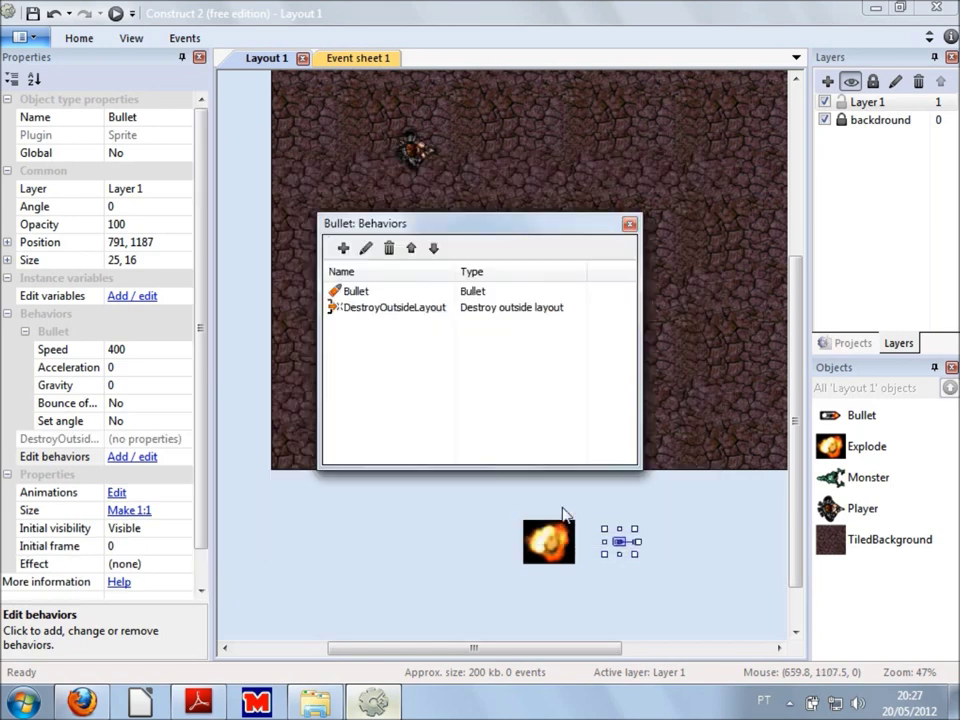
{"action": "left_click", "coordinate": [630, 225]}
{"action": "left_click", "coordinate": [652, 594]}
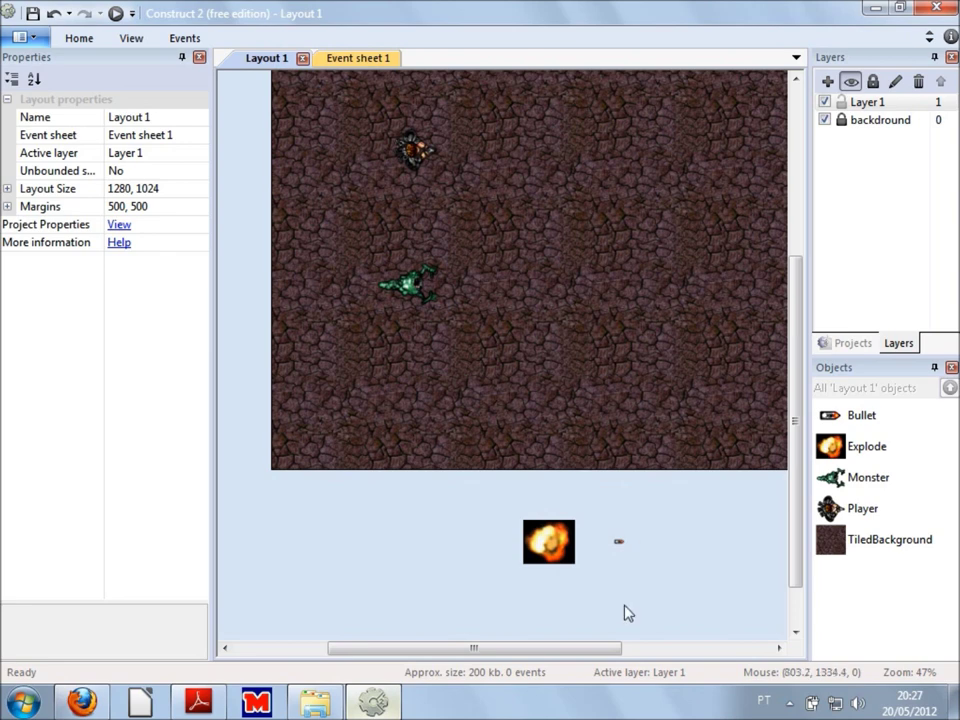
- Add the Fade behavior to the Explode sprite and finish editing its behaviors
{"action": "left_click", "coordinate": [545, 540]}
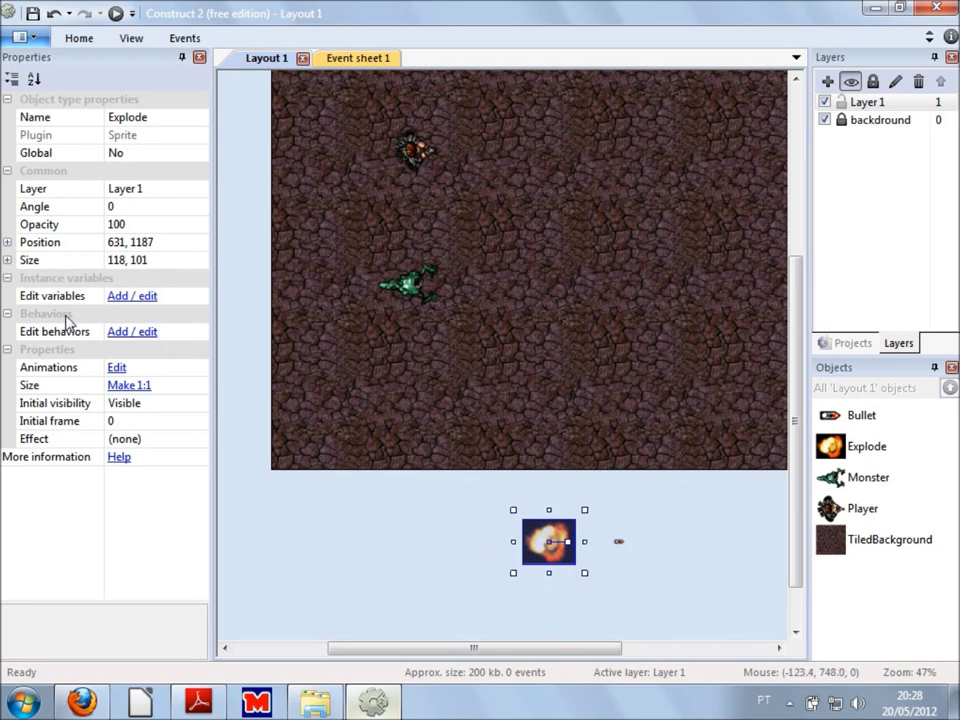
{"action": "left_click", "coordinate": [133, 332]}
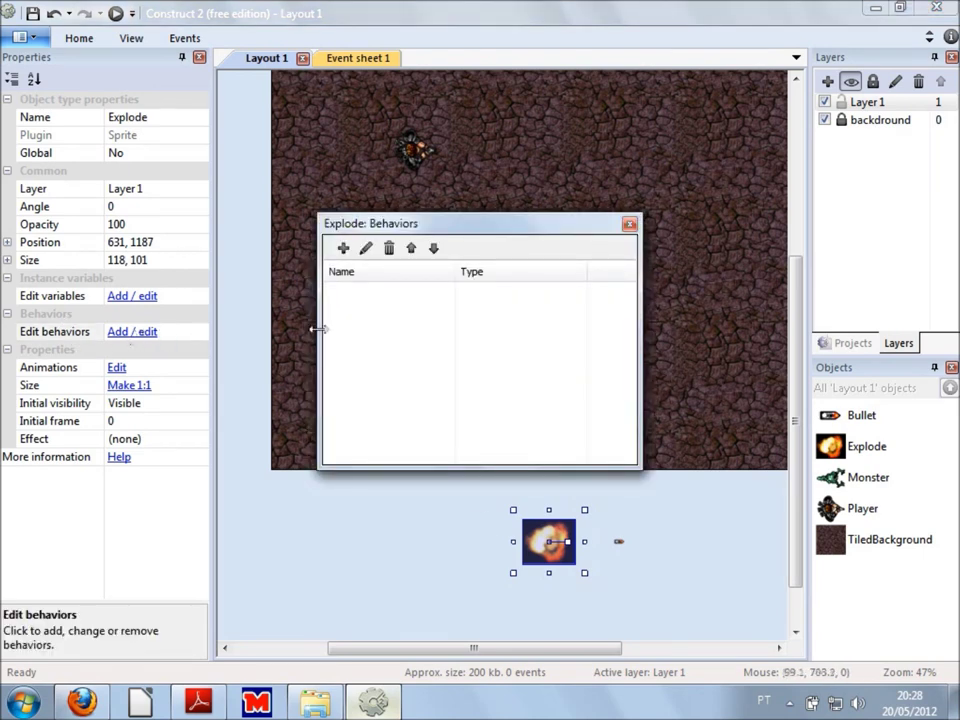
{"action": "left_click", "coordinate": [343, 248]}
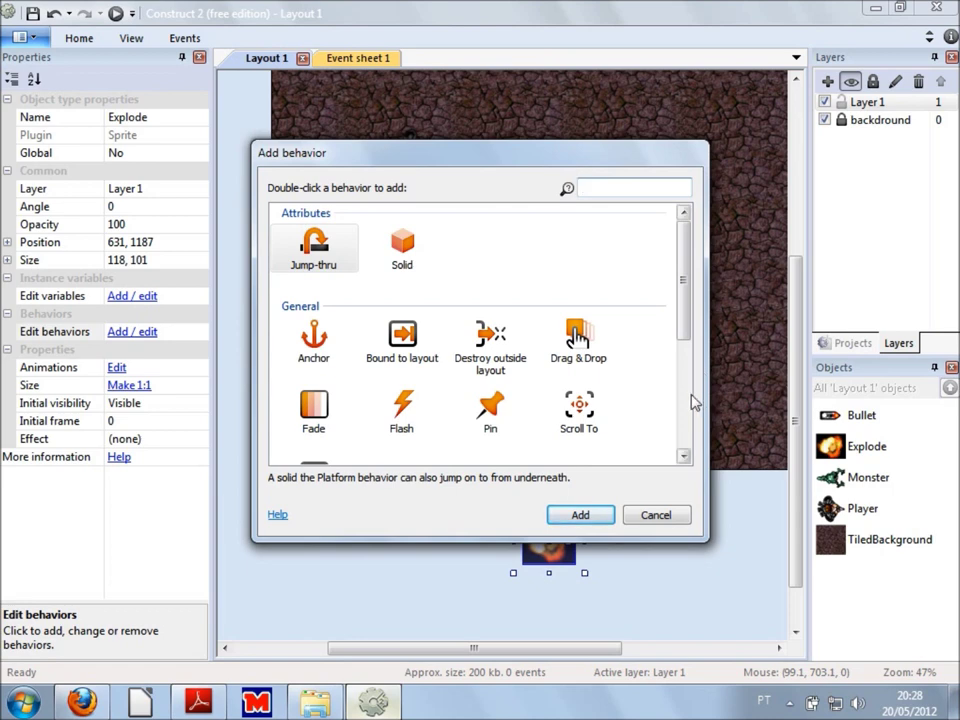
{"action": "left_click", "coordinate": [314, 410]}
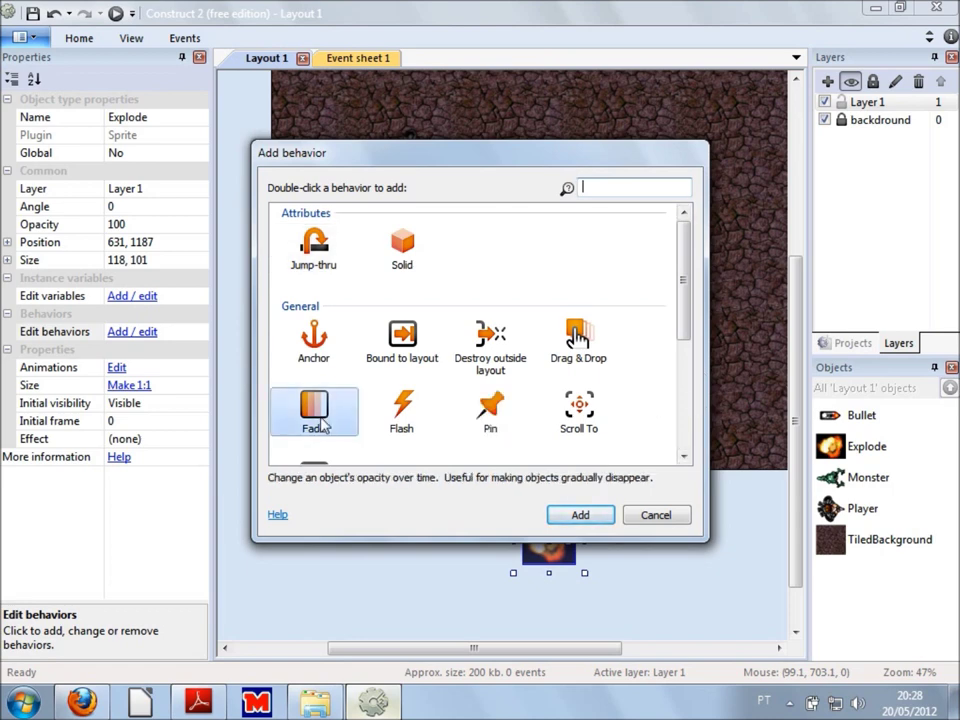
{"action": "left_click", "coordinate": [581, 515]}
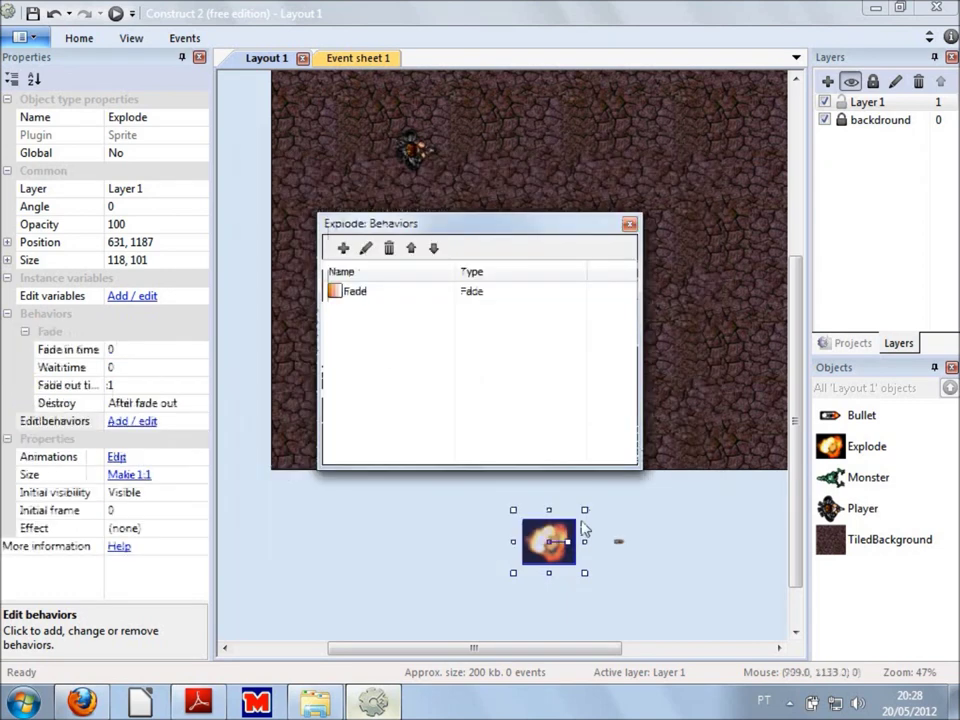
{"action": "left_click", "coordinate": [629, 223]}
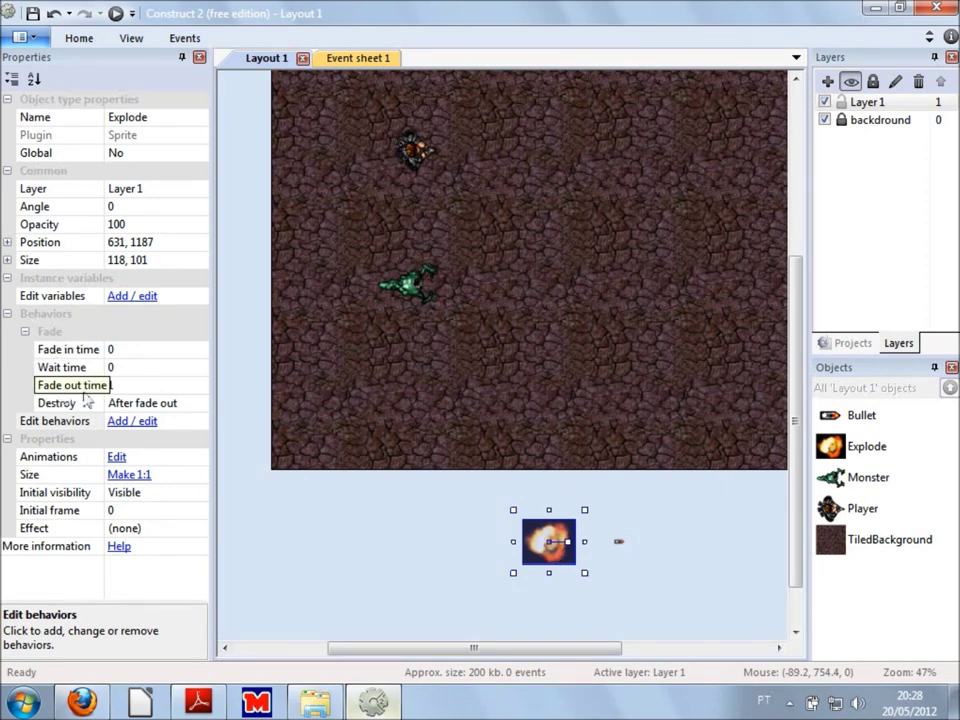
- Set the Explode sprite's Fade out time to 0.5 seconds and deselect the sprite
{"action": "left_click", "coordinate": [134, 386]}
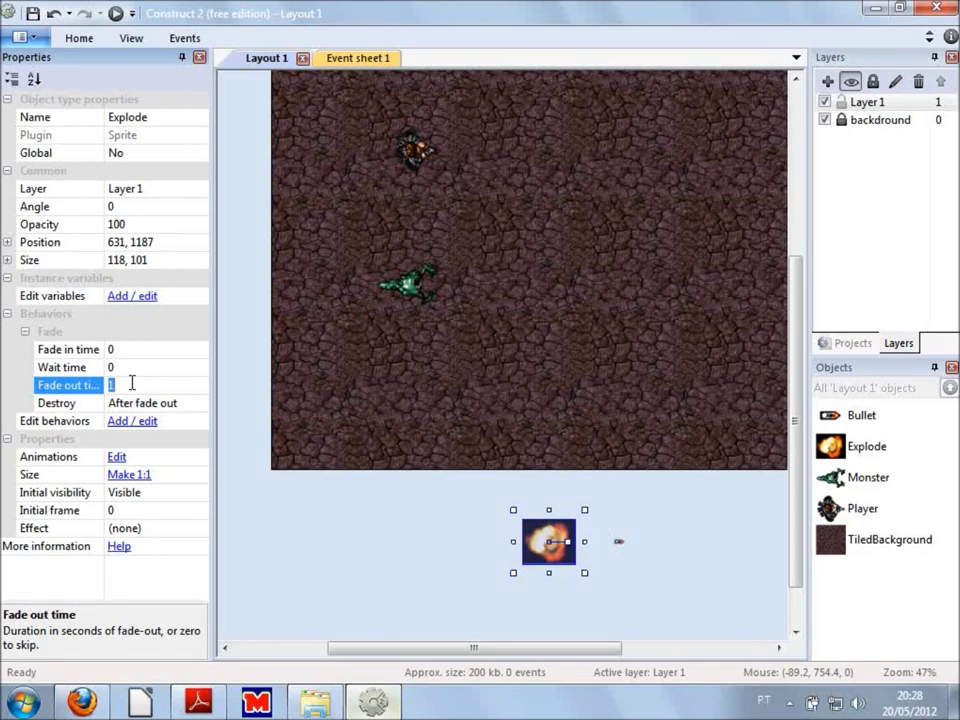
{"action": "type", "text": "0.5"}
{"action": "key", "text": "Return"}
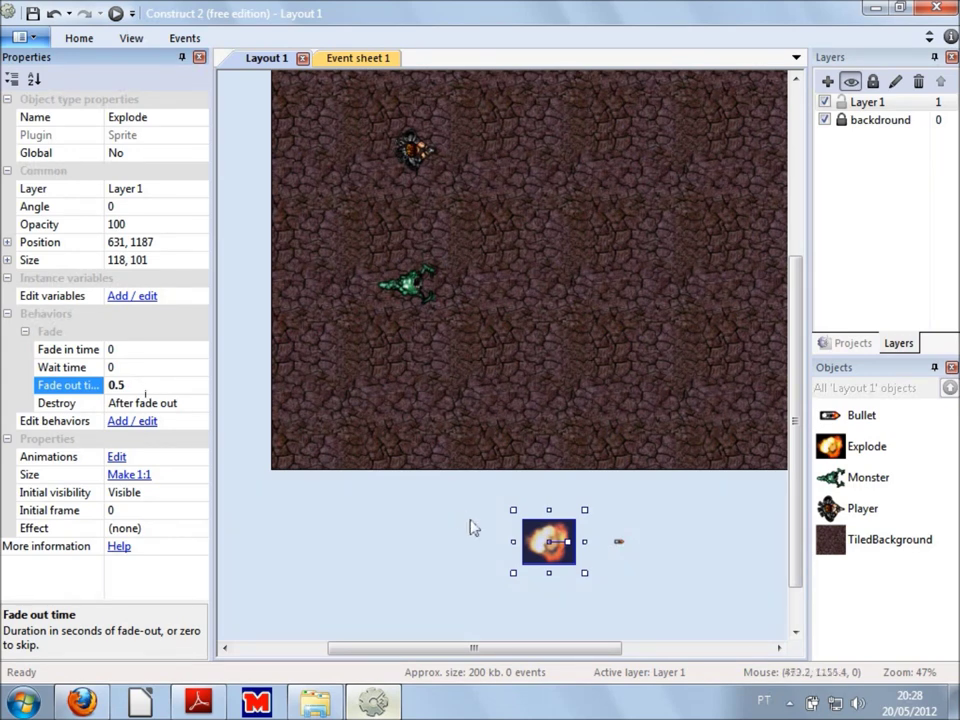
{"action": "left_click", "coordinate": [453, 560]}
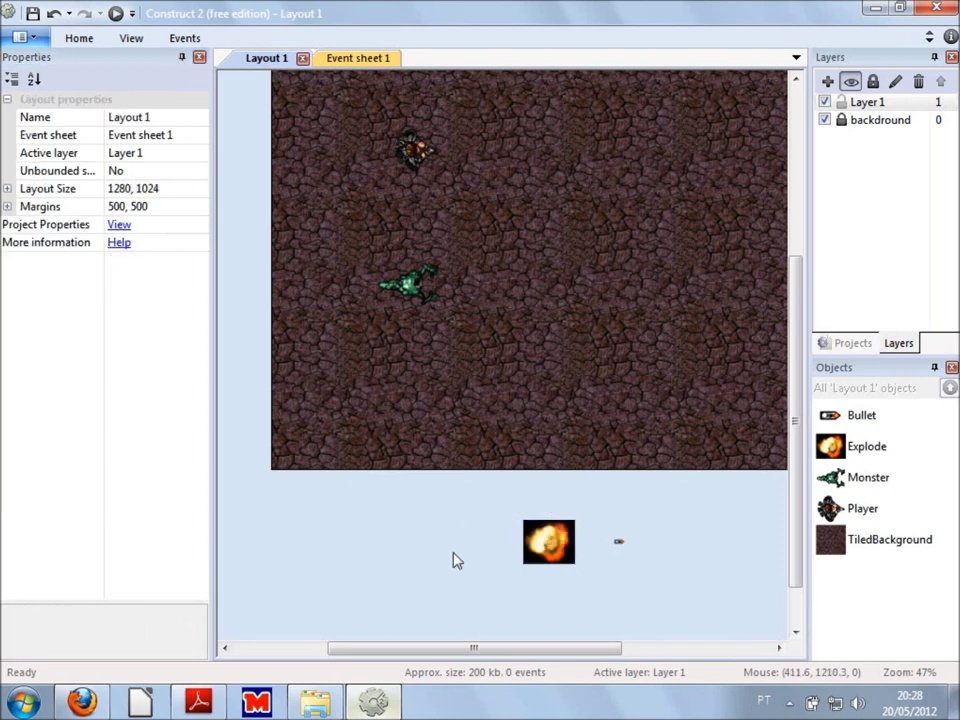
- Duplicate the Monster sprite, placing the second instance below and slightly left of the original at about 233, 762
{"action": "scroll", "coordinate": [482, 403], "scroll_direction": "up", "scroll_amount": 3}
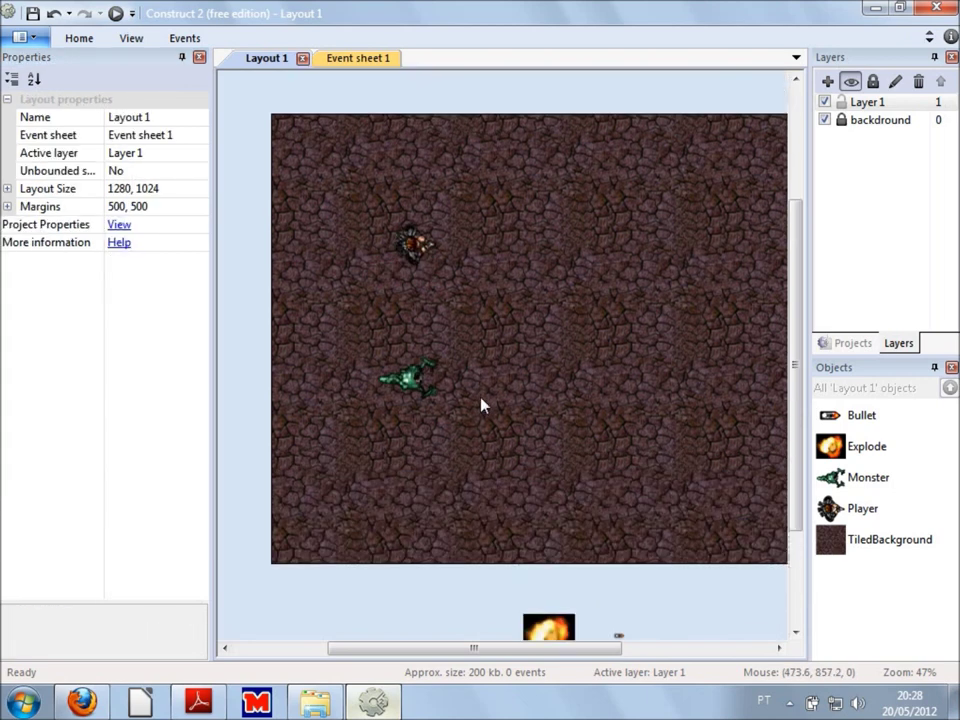
{"action": "scroll", "coordinate": [505, 507], "scroll_direction": "down", "scroll_amount": 2}
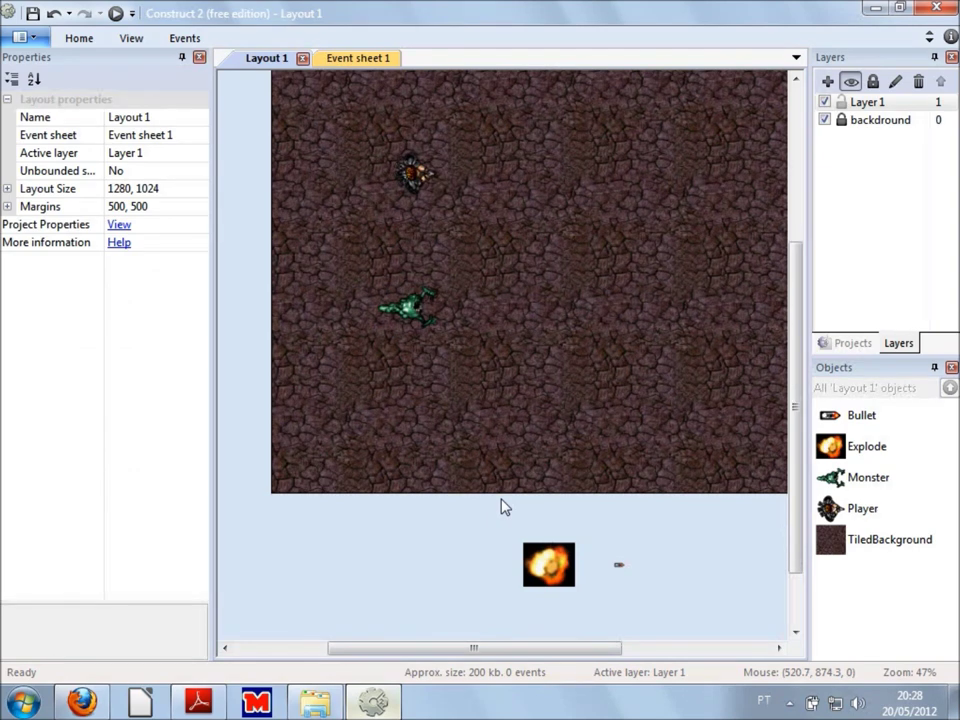
{"action": "scroll", "coordinate": [505, 507], "scroll_direction": "up", "scroll_amount": 3}
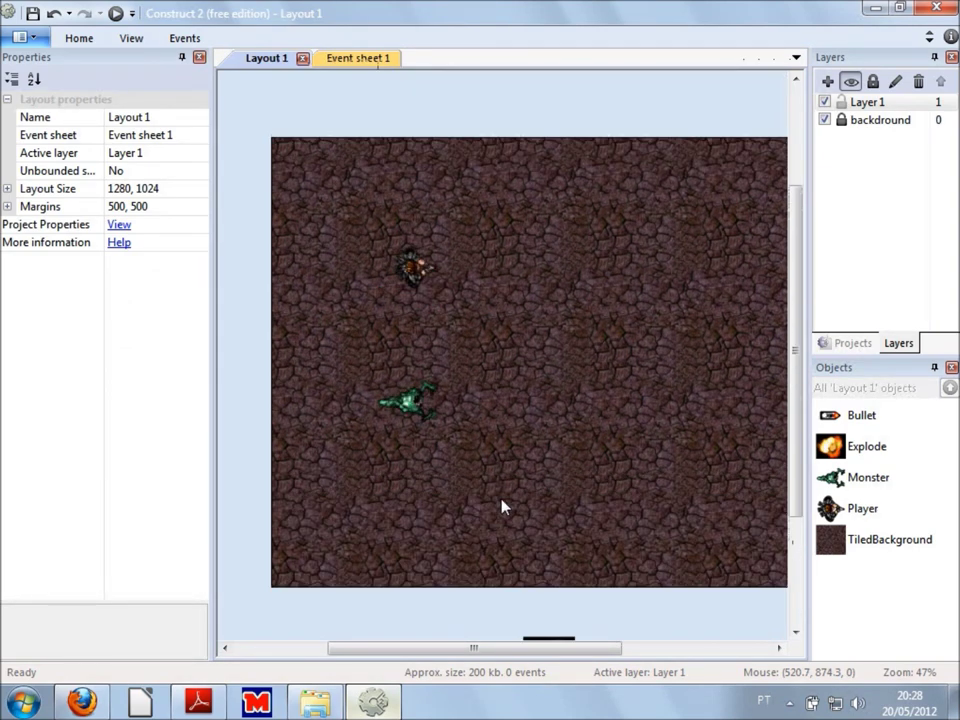
{"action": "scroll", "coordinate": [505, 507], "scroll_direction": "up", "scroll_amount": 2}
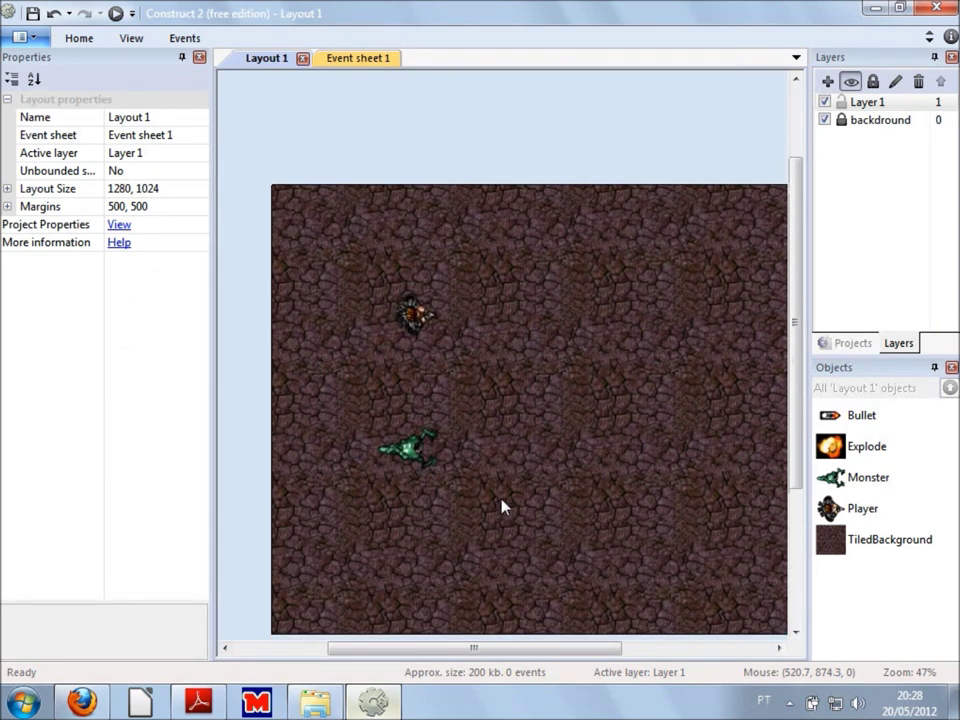
{"action": "left_click", "coordinate": [413, 465]}
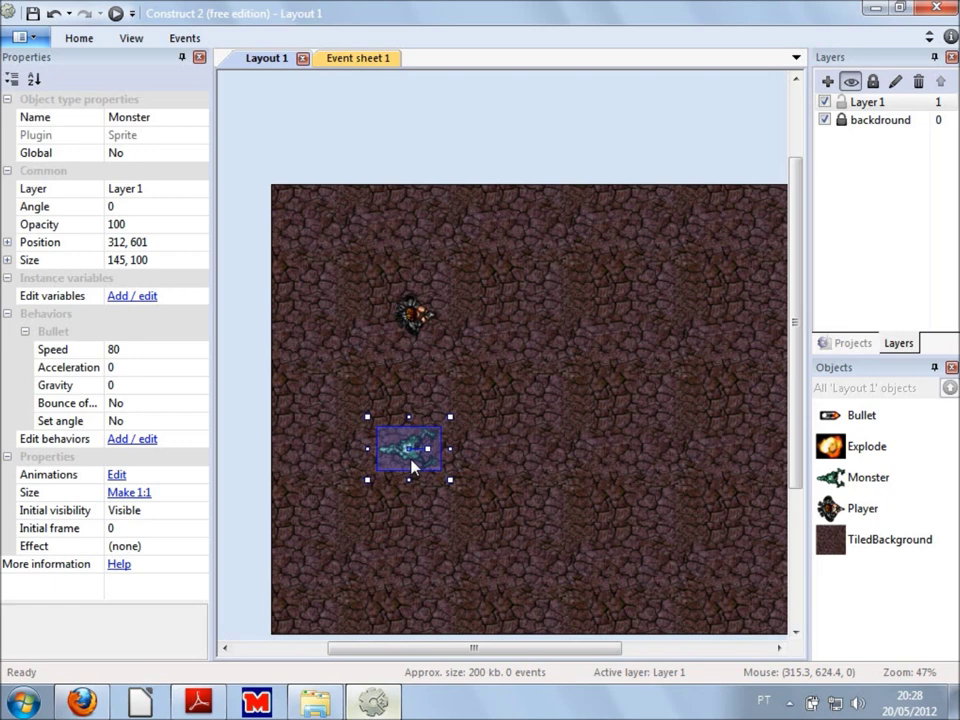
{"action": "scroll", "coordinate": [413, 465], "scroll_direction": "down", "scroll_amount": 1}
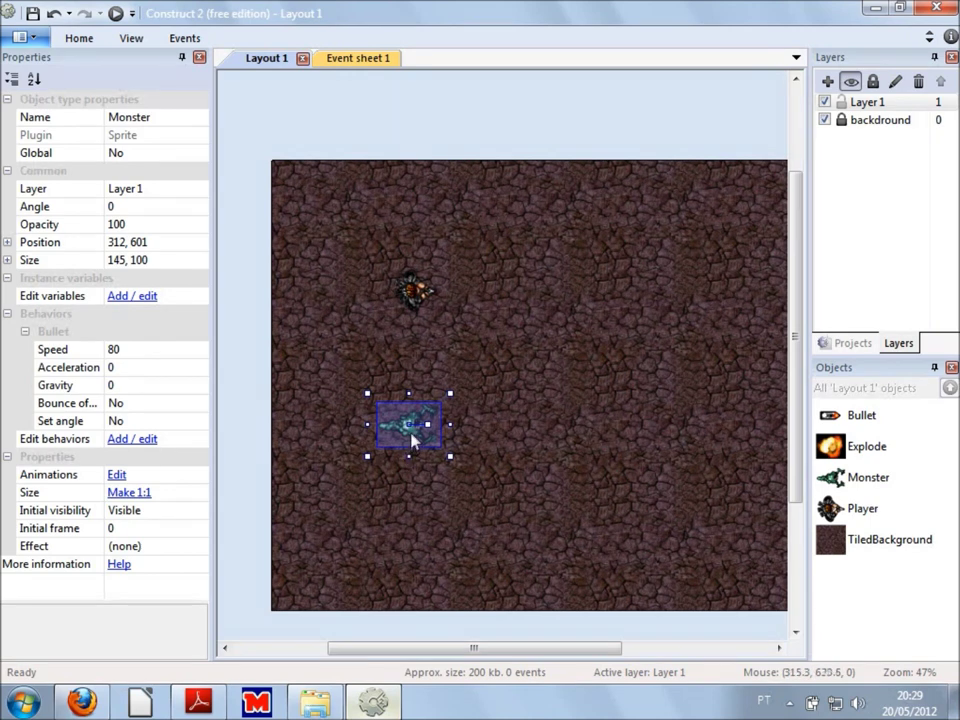
{"action": "left_click", "coordinate": [442, 468]}
{"action": "left_click", "coordinate": [418, 430]}
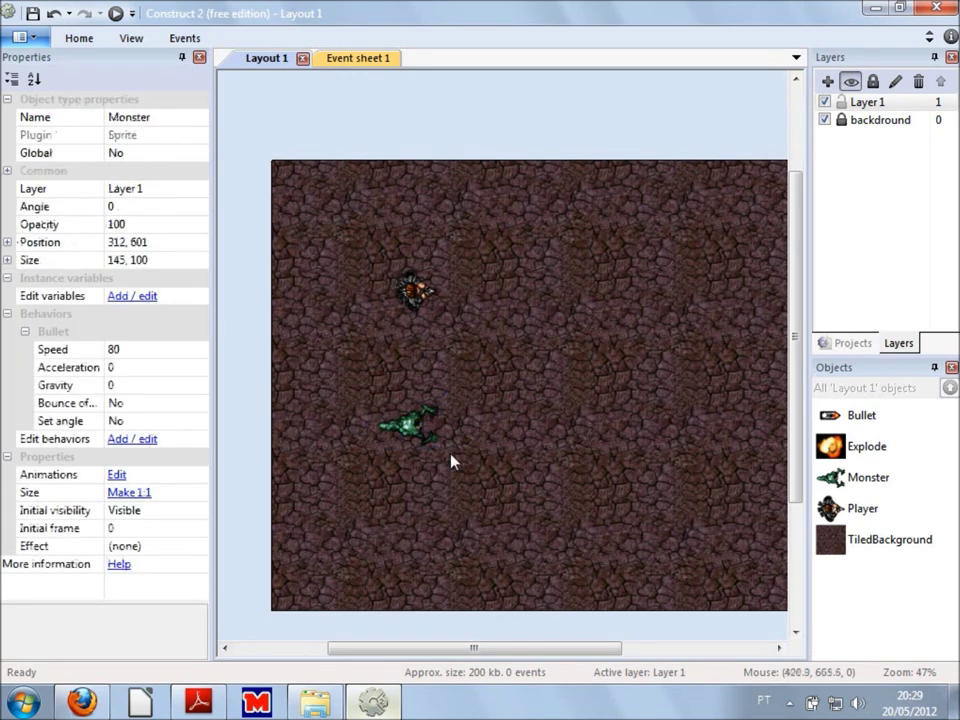
{"action": "left_click_drag", "start_coordinate": [405, 431], "coordinate": [378, 508]}
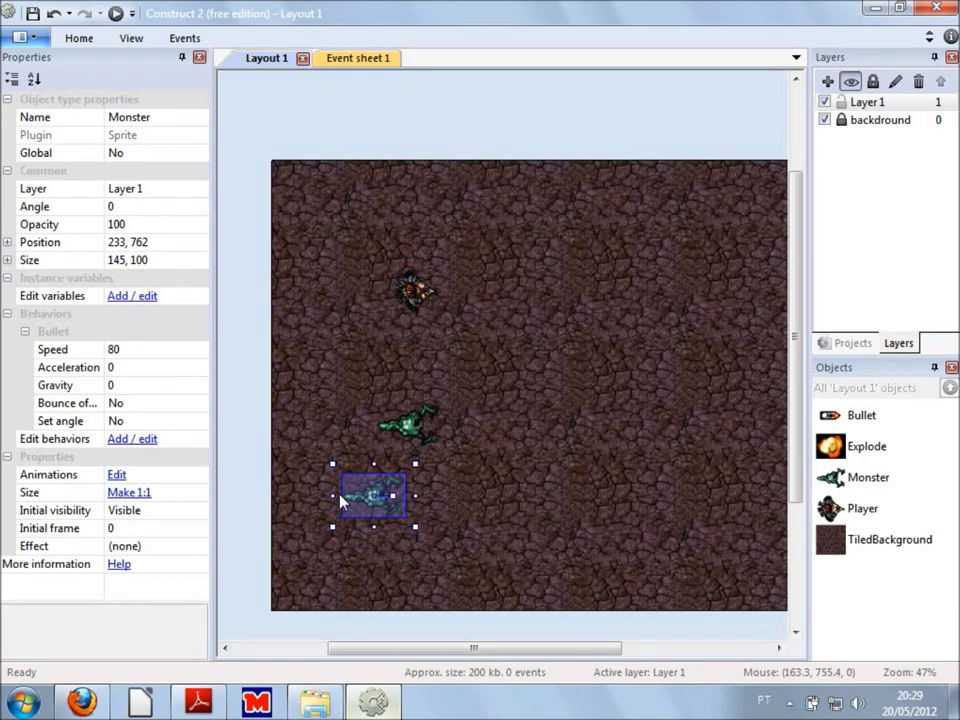
{"action": "left_click", "coordinate": [298, 497]}
- Copy the lower Monster and paste a third instance to its right at about 417, 814
{"action": "scroll", "coordinate": [310, 526], "scroll_direction": "down", "scroll_amount": 2}
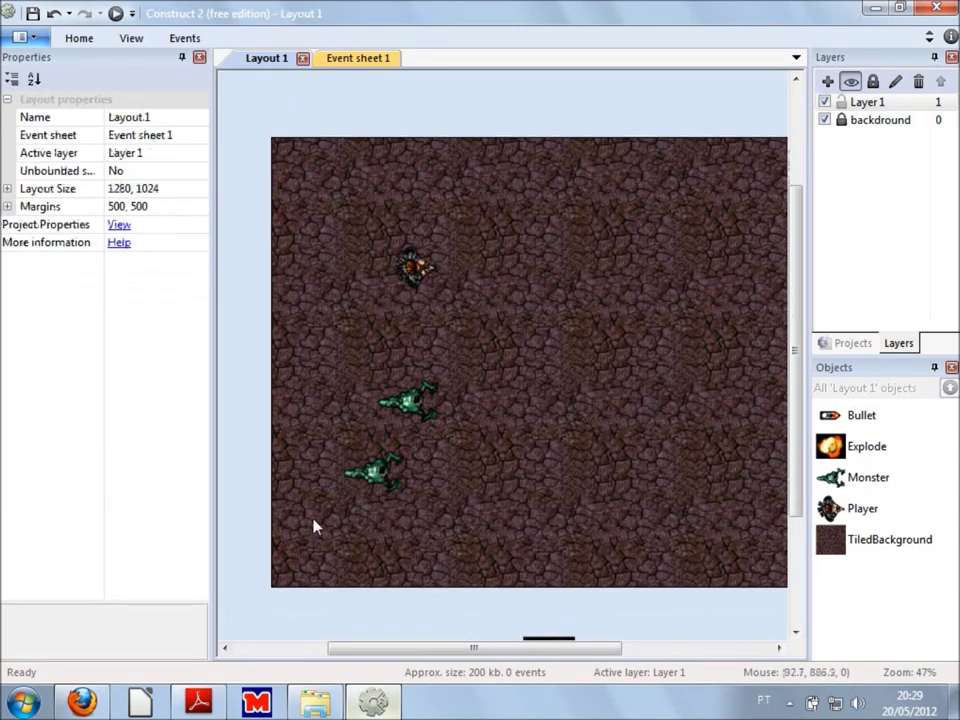
{"action": "scroll", "coordinate": [313, 527], "scroll_direction": "up", "scroll_amount": 4, "text": "ctrl"}
{"action": "scroll", "coordinate": [335, 550], "scroll_direction": "down", "scroll_amount": 2}
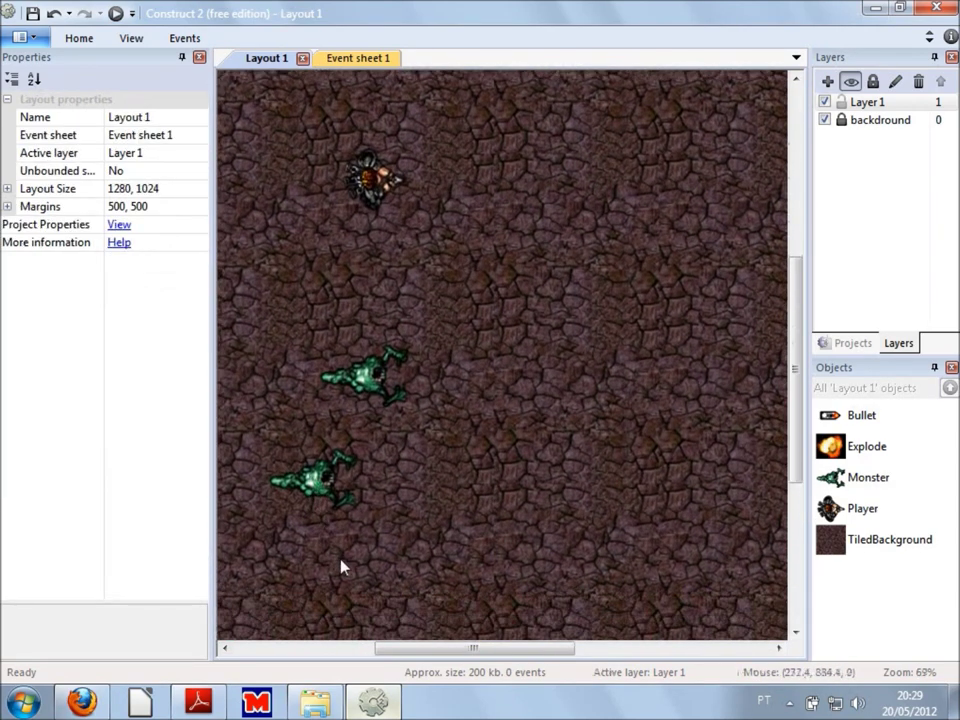
{"action": "left_click", "coordinate": [326, 499]}
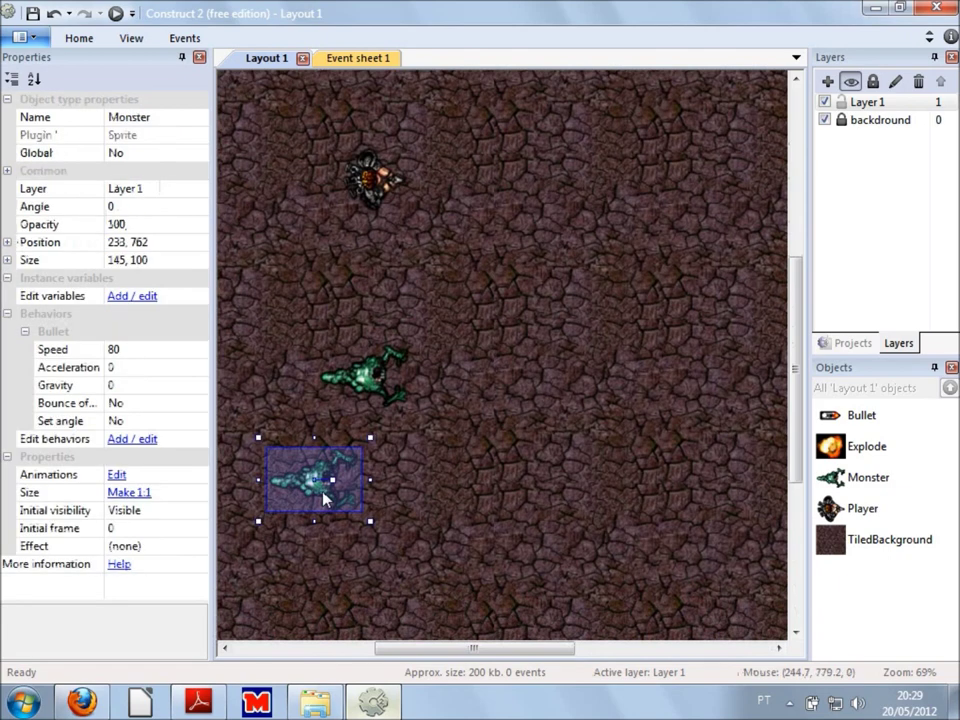
{"action": "left_click", "coordinate": [381, 399]}
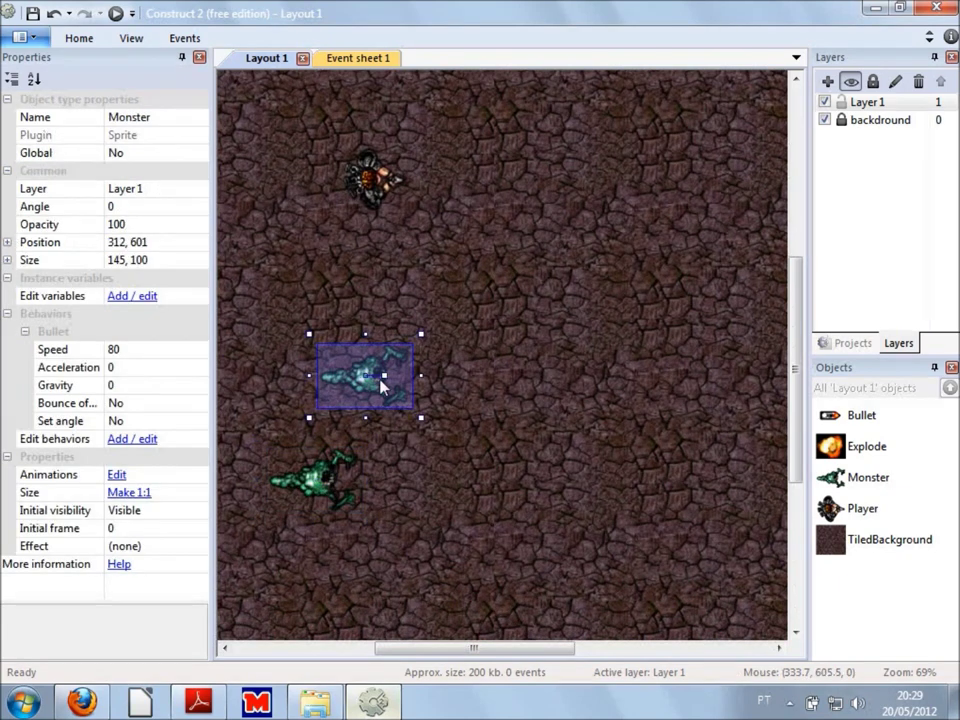
{"action": "left_click", "coordinate": [343, 490]}
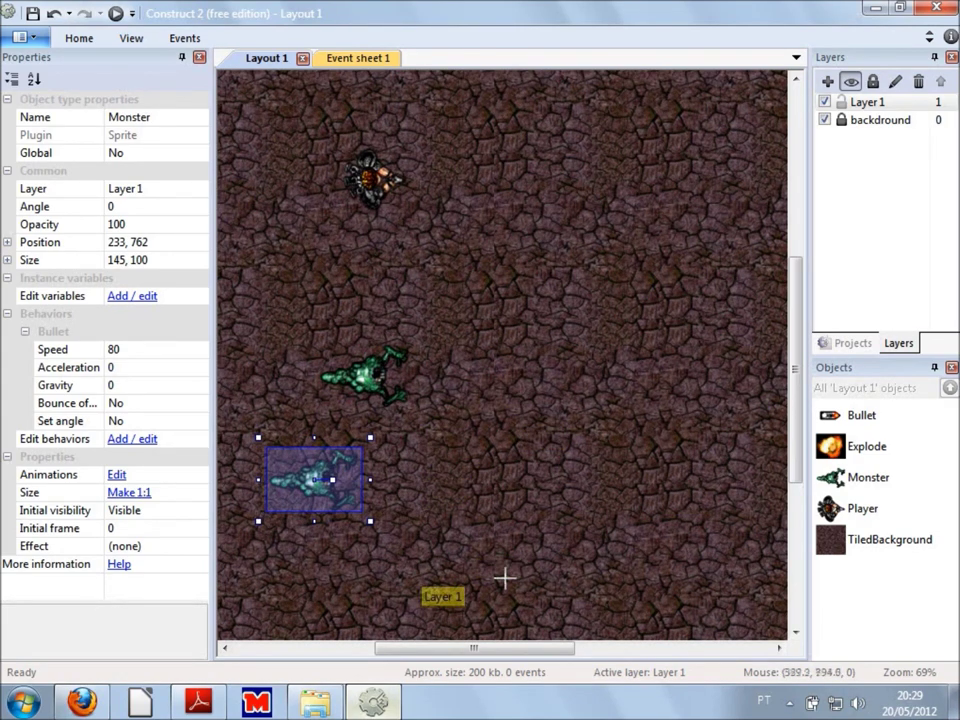
{"action": "key", "text": "ctrl+v"}
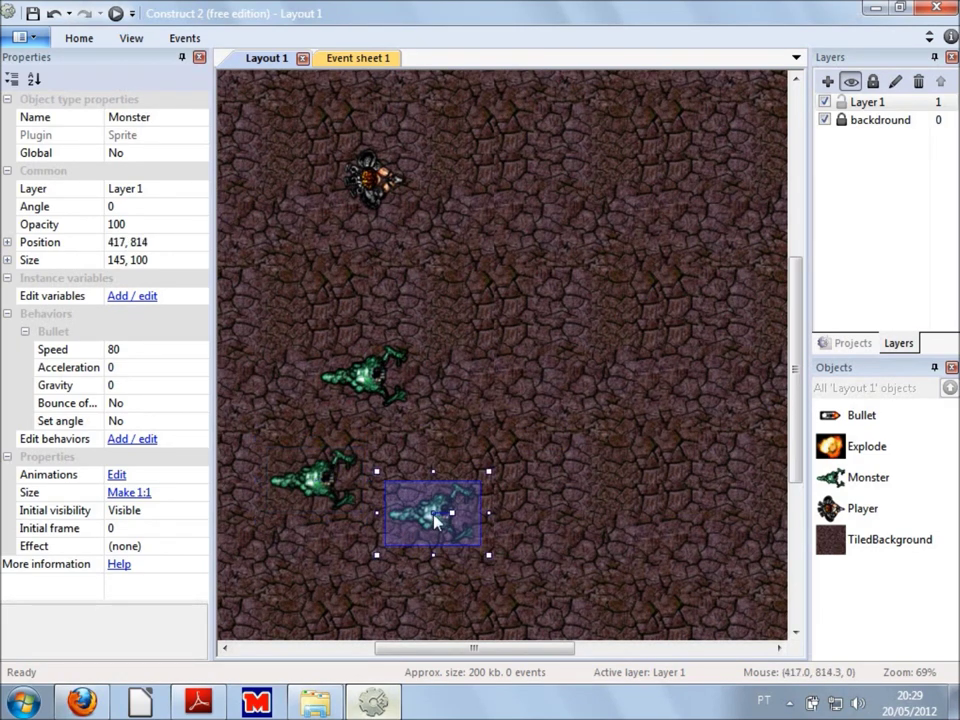
- Paste two more Monster instances to the right of the existing ones, at 617, 686 and 737, 823
{"action": "key", "text": "ctrl+v"}
{"action": "left_click", "coordinate": [561, 431]}
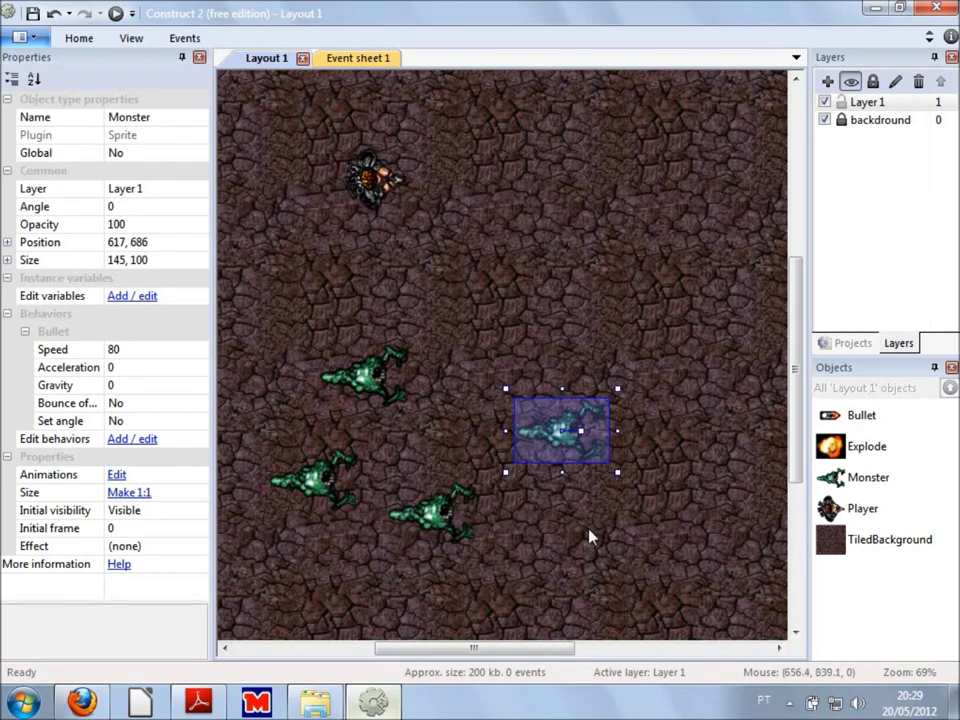
{"action": "key", "text": "ctrl+v"}
{"action": "left_click", "coordinate": [639, 519]}
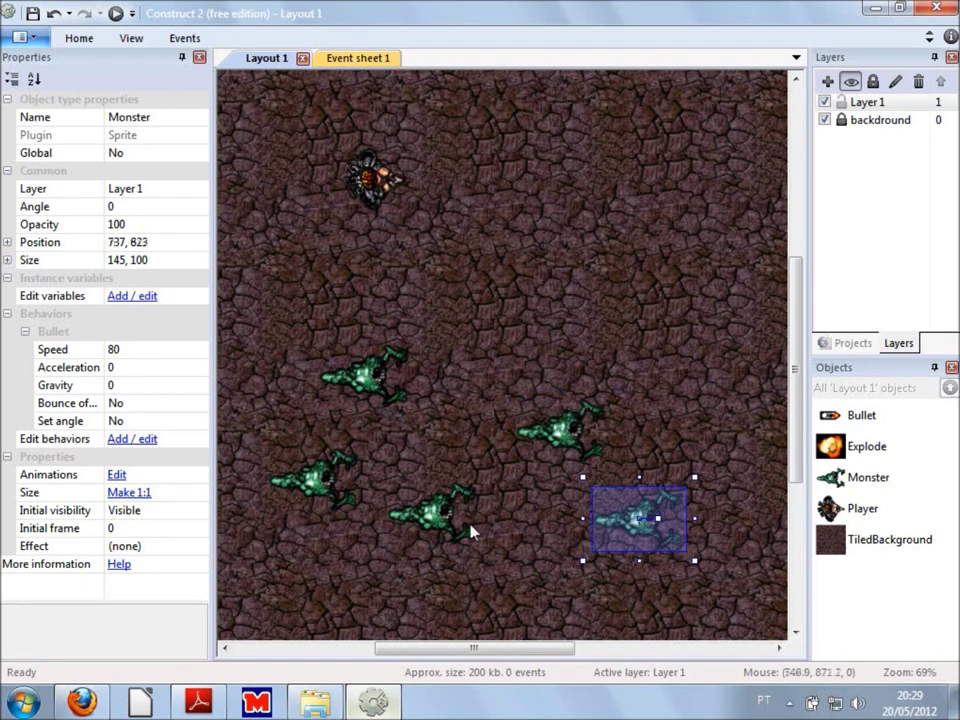
- Paste four more Monsters in a row along the layout's upper edge, from 189, 28 through 646, 96 to 867, 107
{"action": "scroll", "coordinate": [476, 358], "scroll_direction": "up", "scroll_amount": 5}
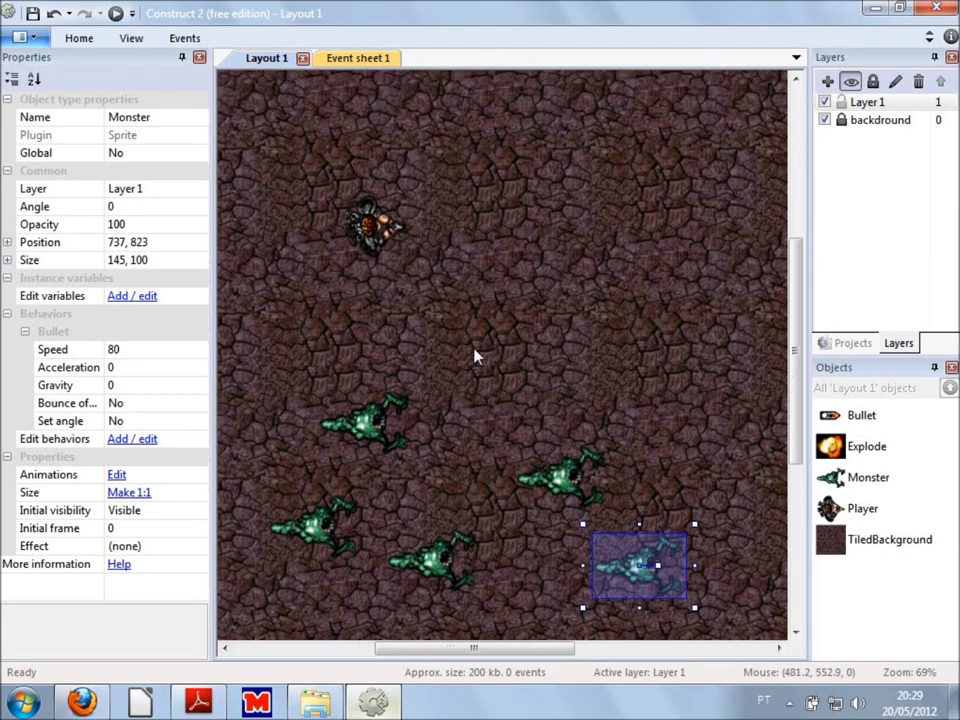
{"action": "scroll", "coordinate": [480, 380], "scroll_direction": "up", "scroll_amount": 3}
{"action": "key", "text": "ctrl+v"}
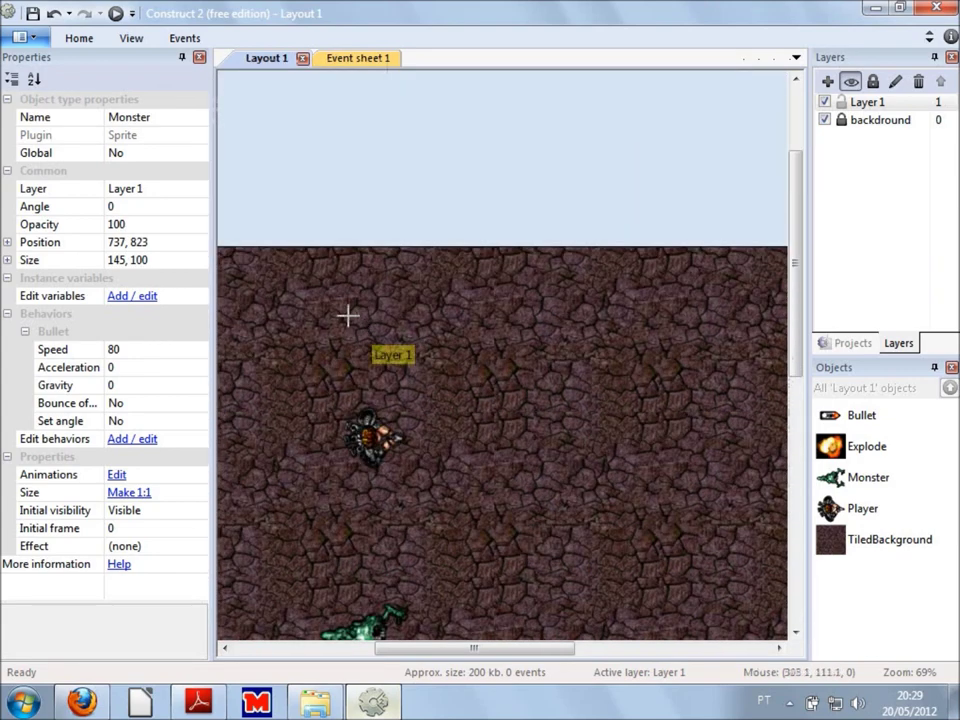
{"action": "left_click", "coordinate": [286, 264]}
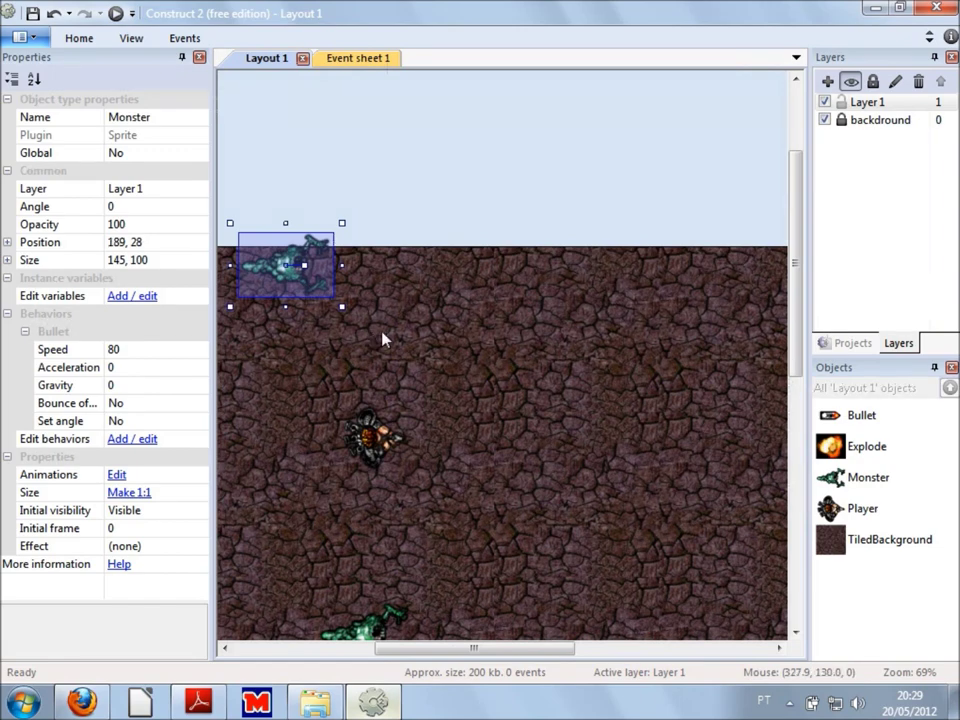
{"action": "key", "text": "ctrl+v"}
{"action": "double_click", "coordinate": [444, 283]}
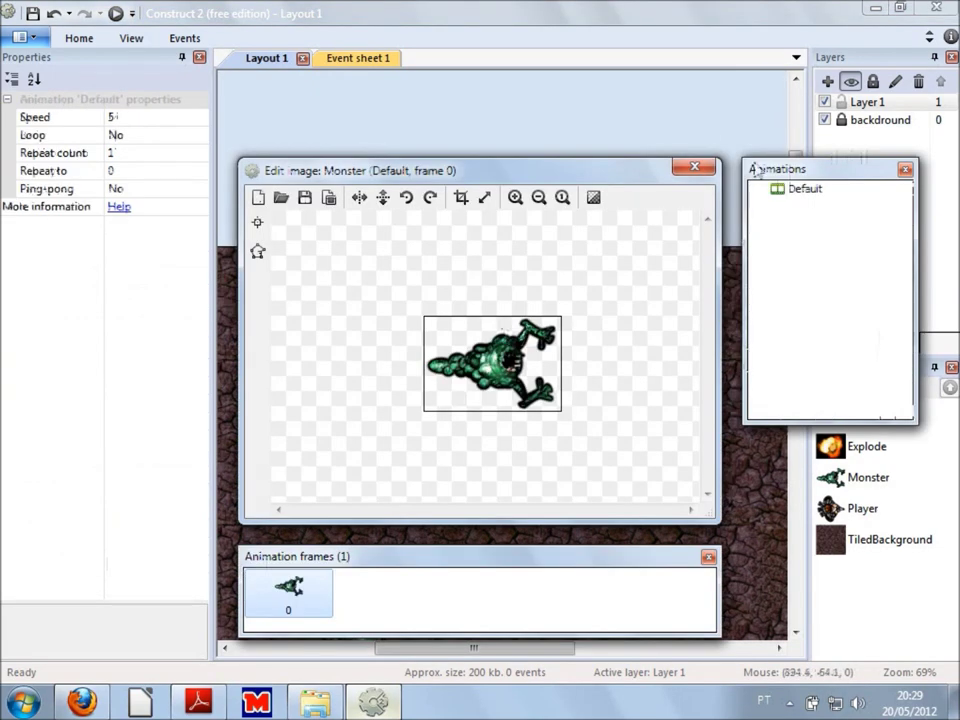
{"action": "left_click", "coordinate": [694, 166]}
{"action": "key", "text": "ctrl+v"}
{"action": "left_click", "coordinate": [579, 309]}
{"action": "key", "text": "ctrl+v"}
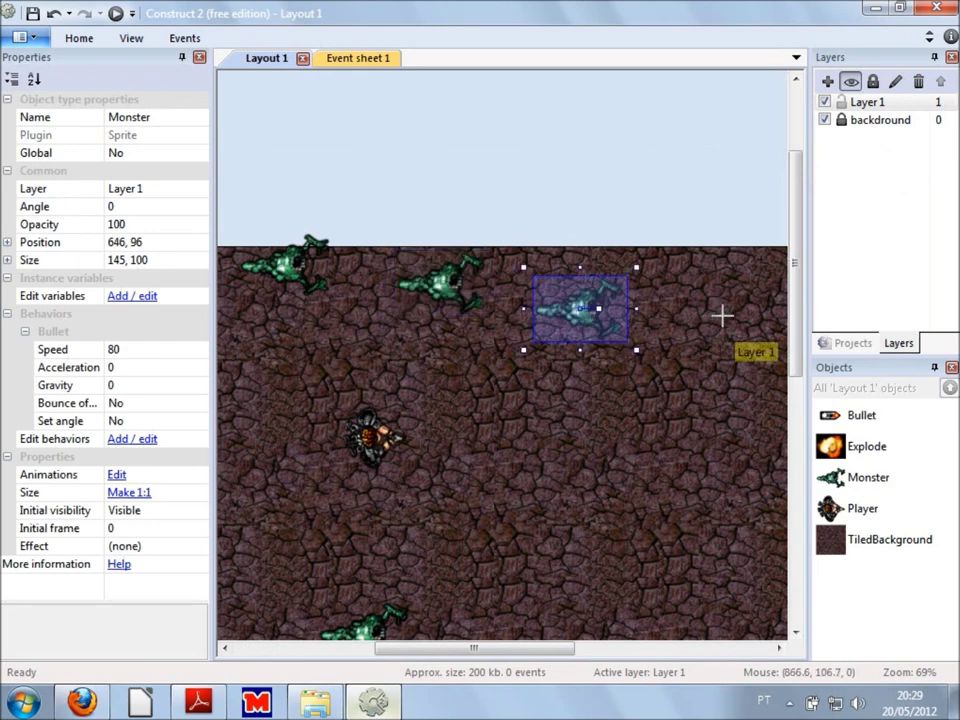
{"action": "left_click", "coordinate": [713, 316]}
- Paste four more Monsters below the upper row, one at 1075, 201, two beside the Player, and one at 694, 253
{"action": "scroll", "coordinate": [722, 330], "scroll_direction": "down", "scroll_amount": 4, "text": "ctrl"}
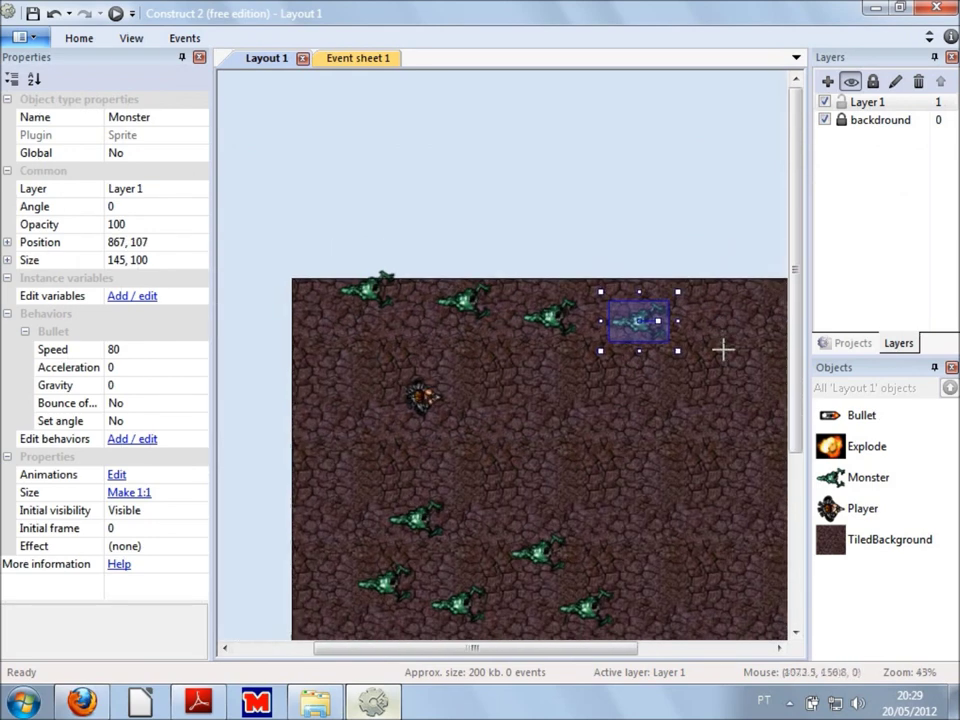
{"action": "left_click", "coordinate": [723, 358]}
{"action": "key", "text": "ctrl+v"}
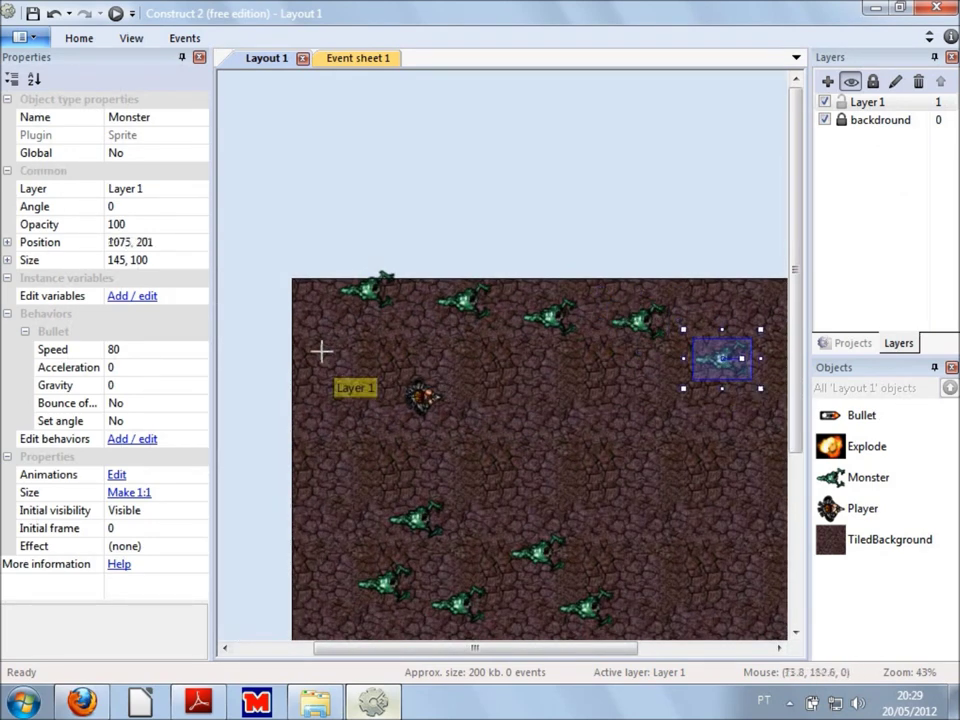
{"action": "left_click", "coordinate": [321, 350]}
{"action": "key", "text": "ctrl+v"}
{"action": "left_click", "coordinate": [450, 361]}
{"action": "key", "text": "ctrl+v"}
{"action": "left_click", "coordinate": [570, 381]}
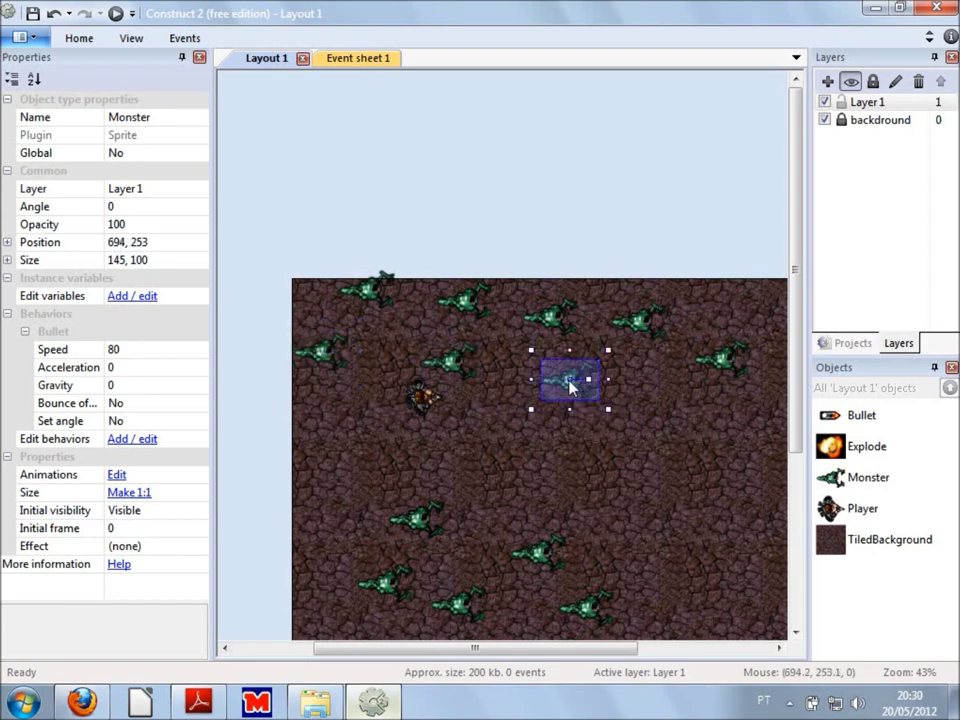
- Move the Player sprite down and right to 537, 439, between the two Monster groups, and deselect it
{"action": "left_click", "coordinate": [420, 418]}
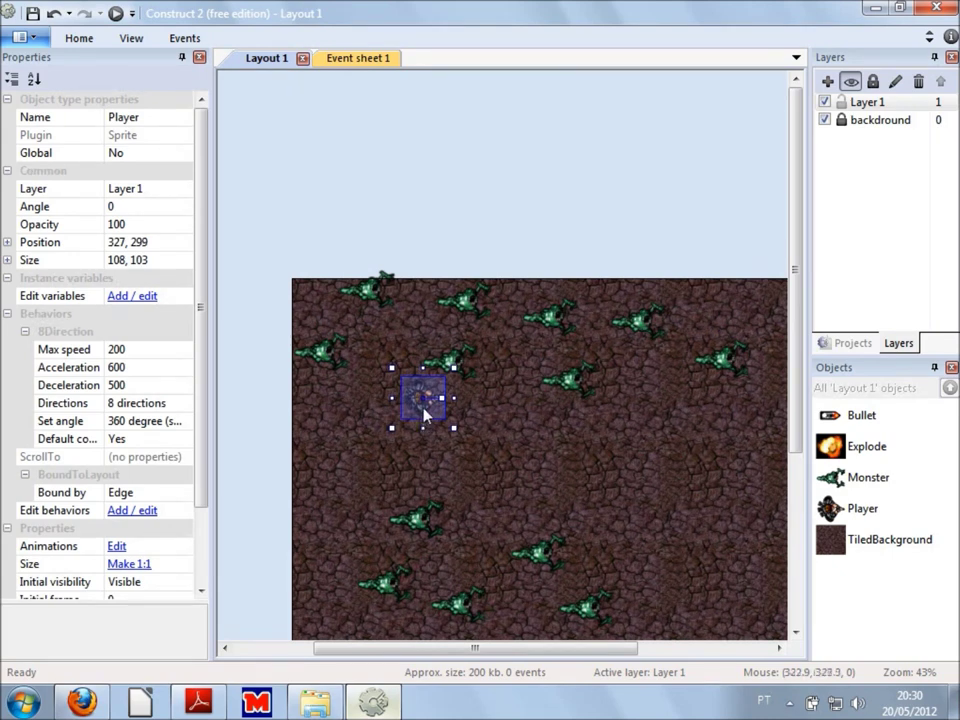
{"action": "key", "text": "shift+Down"}
{"action": "key", "text": "shift+Down"}
{"action": "key", "text": "shift+Down"}
{"action": "key", "text": "shift+Down"}
{"action": "key", "text": "shift+Down"}
{"action": "key", "text": "shift+Down"}
{"action": "key", "text": "shift+Down"}
{"action": "key", "text": "shift+Down"}
{"action": "key", "text": "shift+Down"}
{"action": "key", "text": "shift+Down"}
{"action": "key", "text": "shift+Down"}
{"action": "key", "text": "shift+Down"}
{"action": "key", "text": "shift+Down"}
{"action": "key", "text": "shift+Down"}
{"action": "key", "text": "shift+Right"}
{"action": "key", "text": "shift+Right"}
{"action": "key", "text": "shift+Right"}
{"action": "key", "text": "shift+Right"}
{"action": "key", "text": "shift+Right"}
{"action": "key", "text": "shift+Right"}
{"action": "key", "text": "shift+Right"}
{"action": "key", "text": "shift+Right"}
{"action": "key", "text": "shift+Right"}
{"action": "key", "text": "shift+Right"}
{"action": "key", "text": "shift+Right"}
{"action": "key", "text": "shift+Right"}
{"action": "key", "text": "shift+Right"}
{"action": "key", "text": "shift+Right"}
{"action": "key", "text": "shift+Right"}
{"action": "key", "text": "shift+Right"}
{"action": "key", "text": "shift+Right"}
{"action": "key", "text": "shift+Right"}
{"action": "key", "text": "shift+Right"}
{"action": "key", "text": "shift+Right"}
{"action": "key", "text": "shift+Right"}
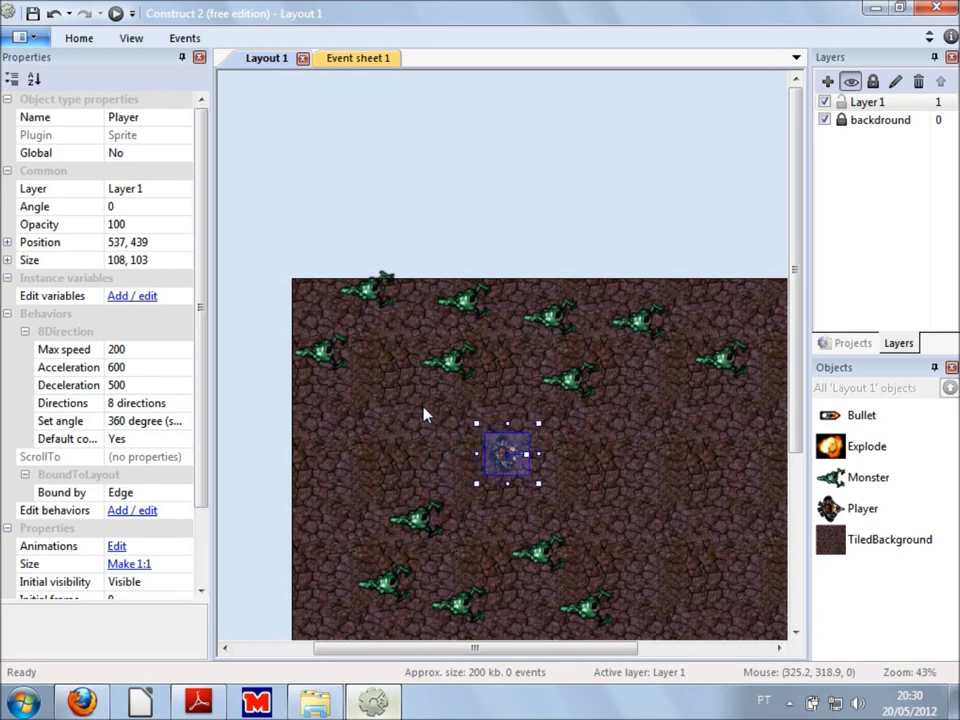
{"action": "scroll", "coordinate": [422, 416], "scroll_direction": "down", "scroll_amount": 3}
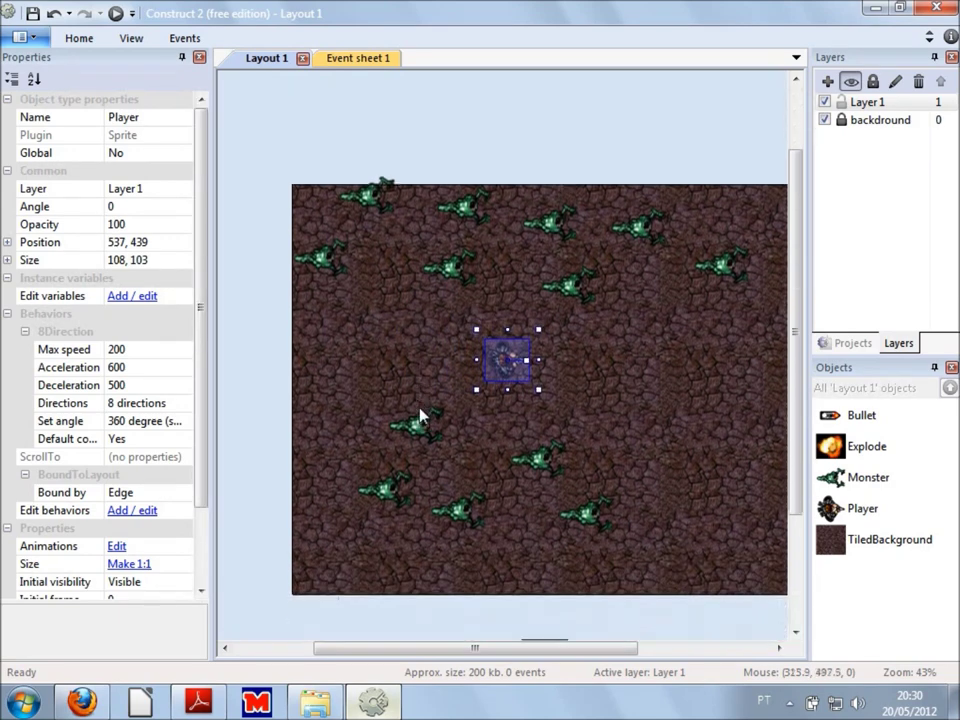
{"action": "left_click", "coordinate": [593, 141]}
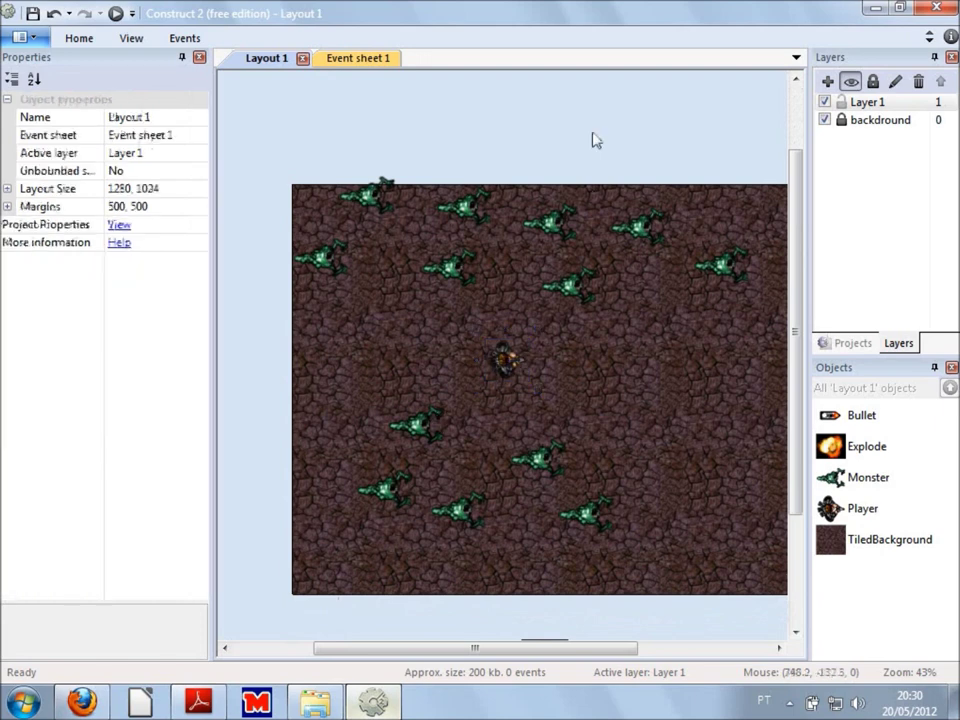
- Run the layout in the browser preview and steer the Player left, right, up and down to test its movement
{"action": "left_click", "coordinate": [116, 14]}
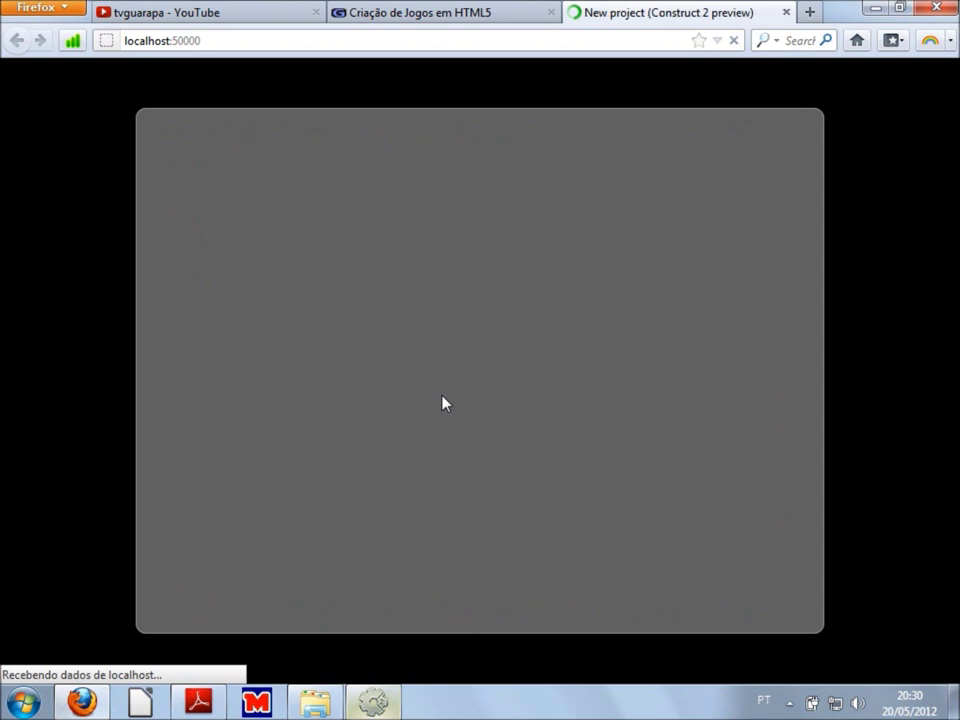
{"action": "key", "text": "Left"}
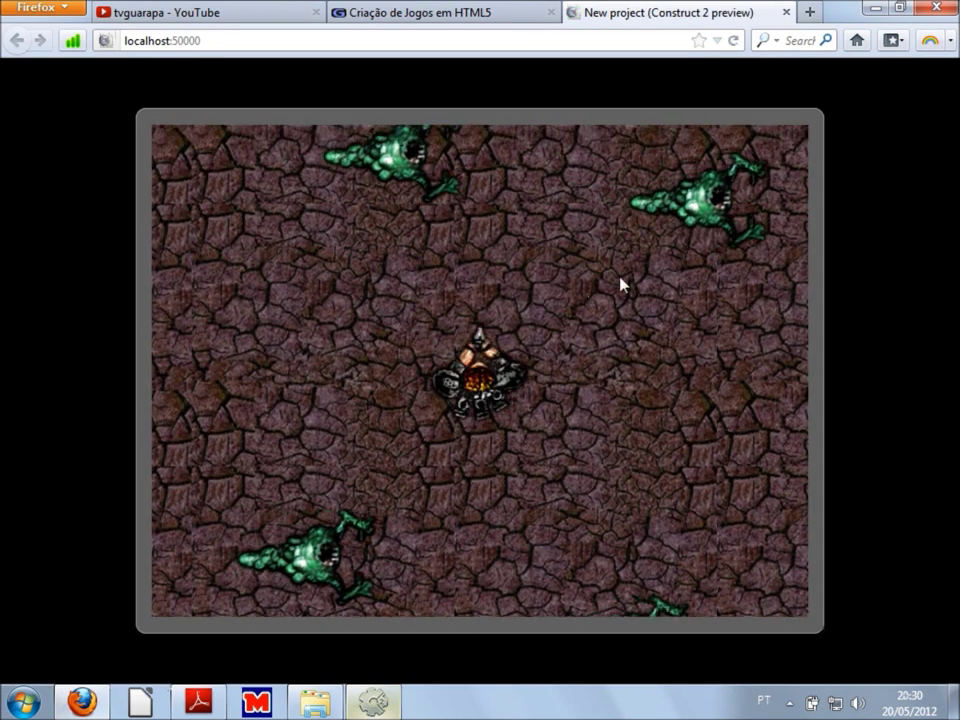
{"action": "key", "text": "Right"}
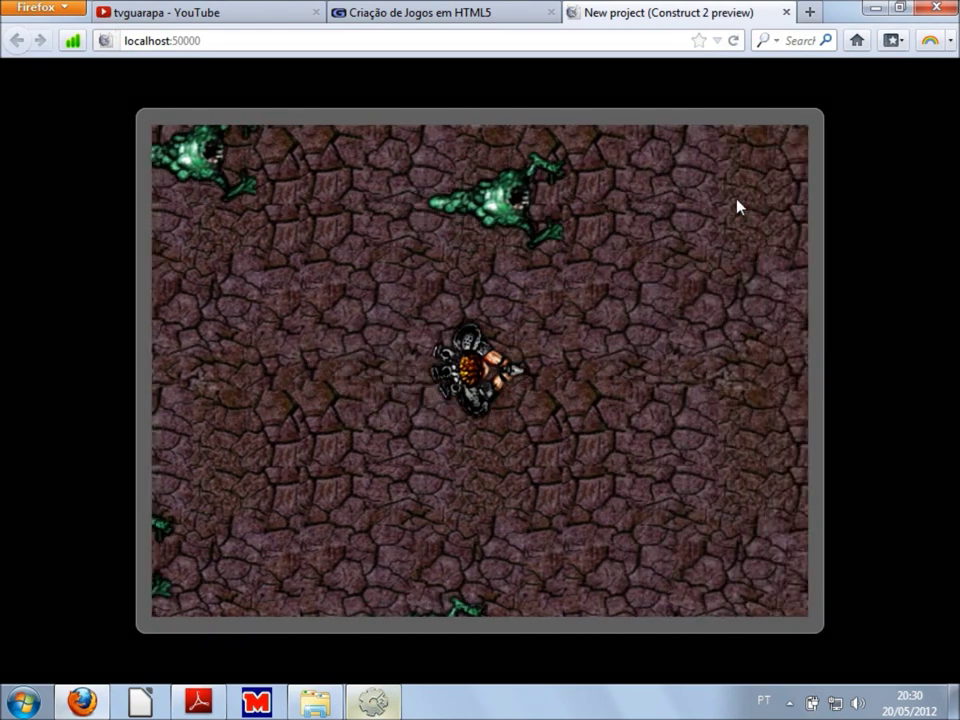
{"action": "key", "text": "Up"}
{"action": "key", "text": "Down"}
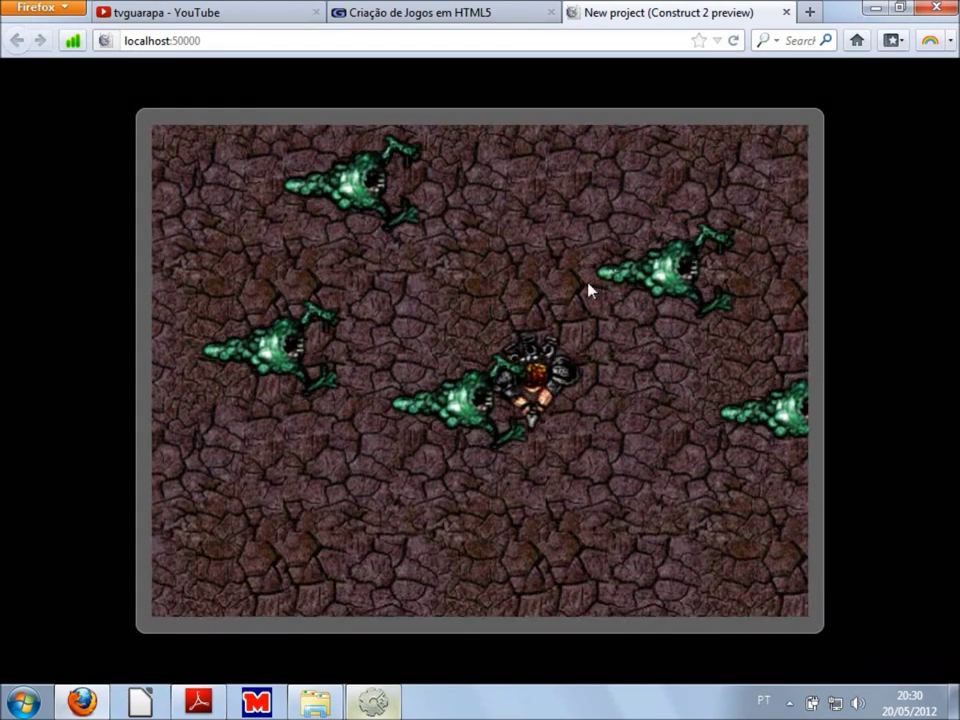
{"action": "key", "text": "Left"}
{"action": "key", "text": "Left"}
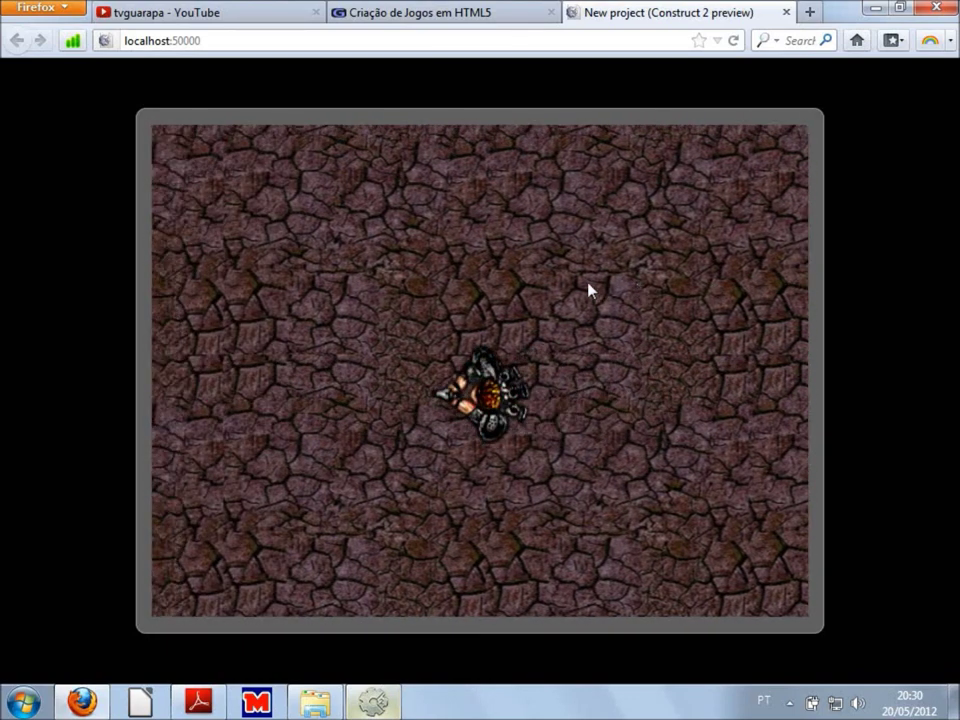
{"action": "key", "text": "Up"}
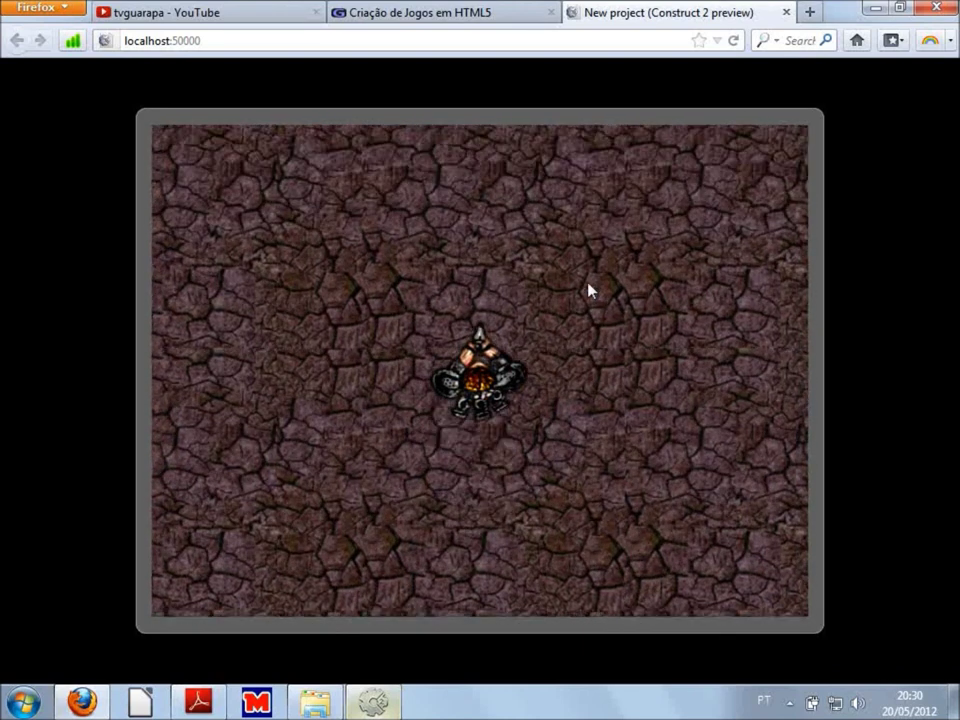
{"action": "key", "text": "Right"}
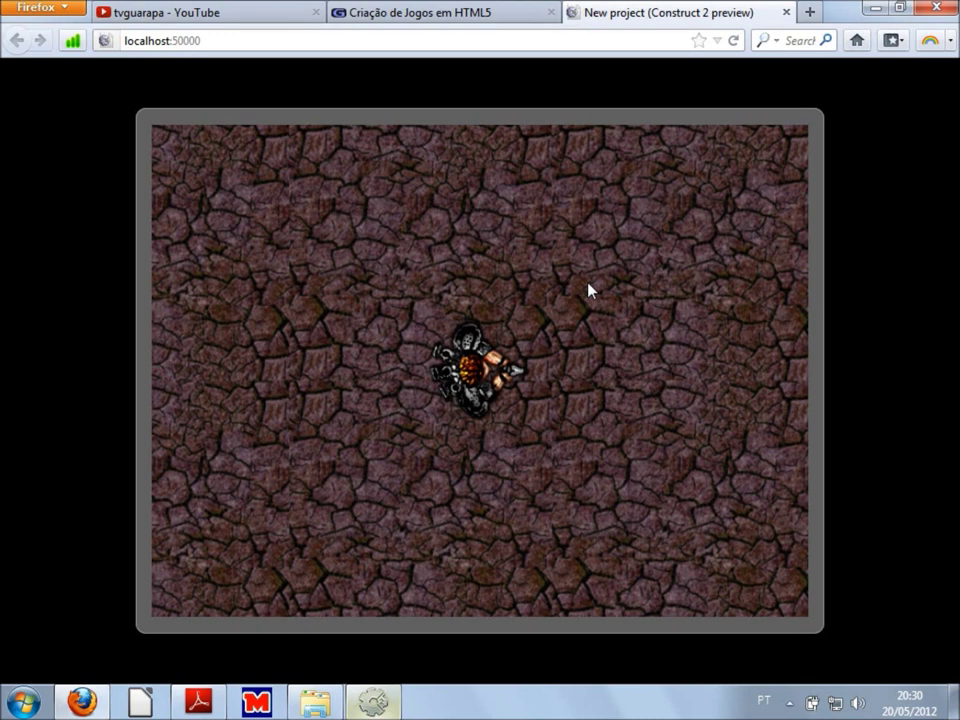
- Switch to Construct 2 and back to the Firefox preview, and steer the Player up, right and left again
{"action": "left_click", "coordinate": [390, 703]}
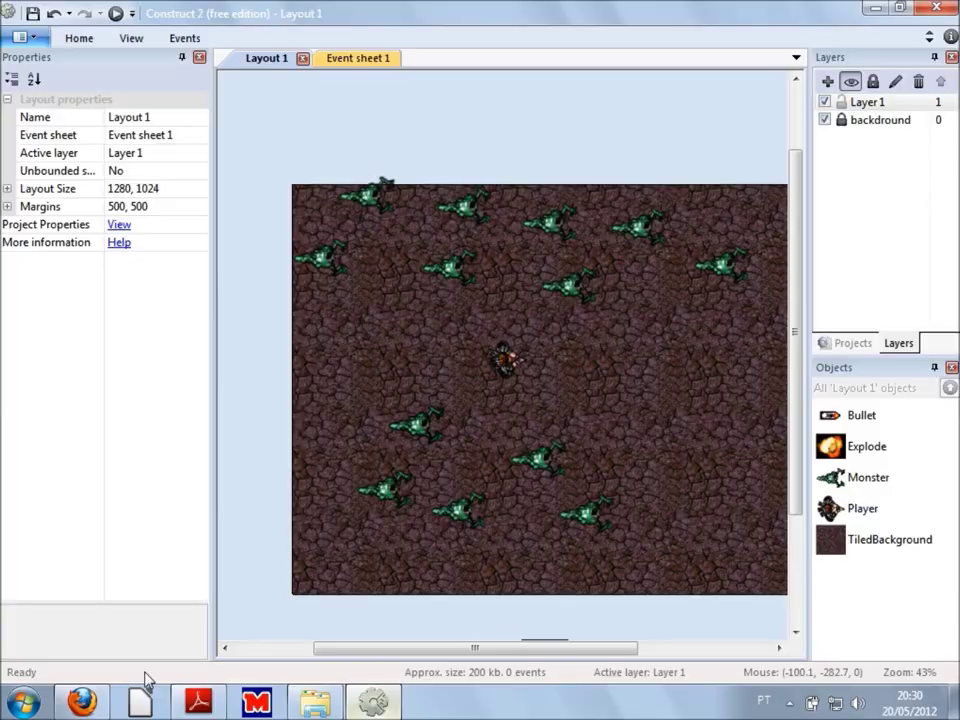
{"action": "left_click", "coordinate": [83, 703]}
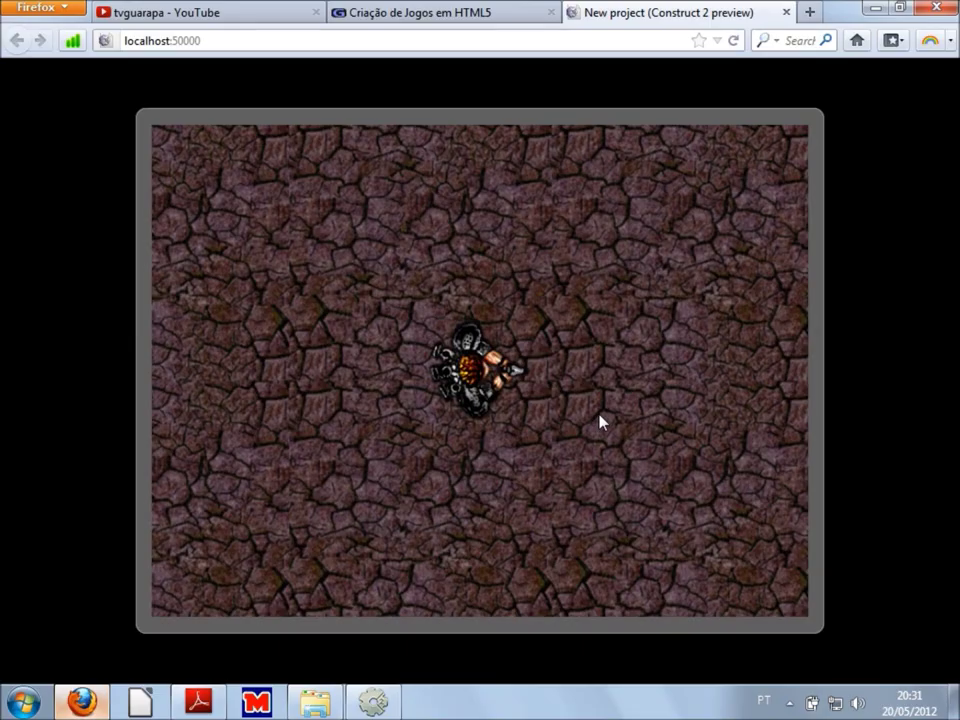
{"action": "key", "text": "Up"}
{"action": "key", "text": "Right"}
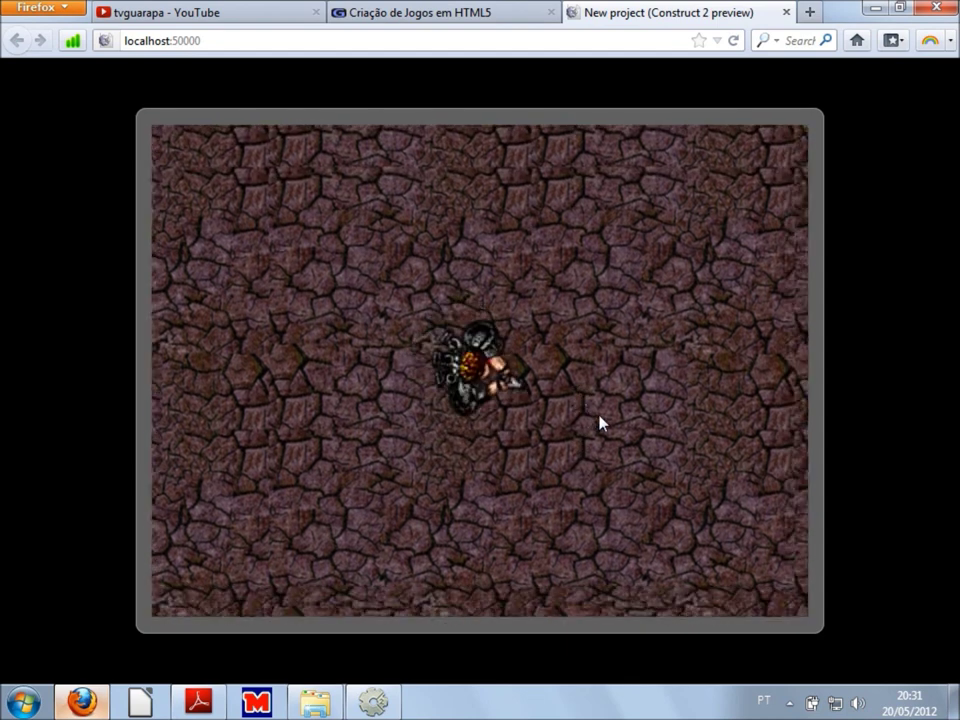
{"action": "key", "text": "Left"}
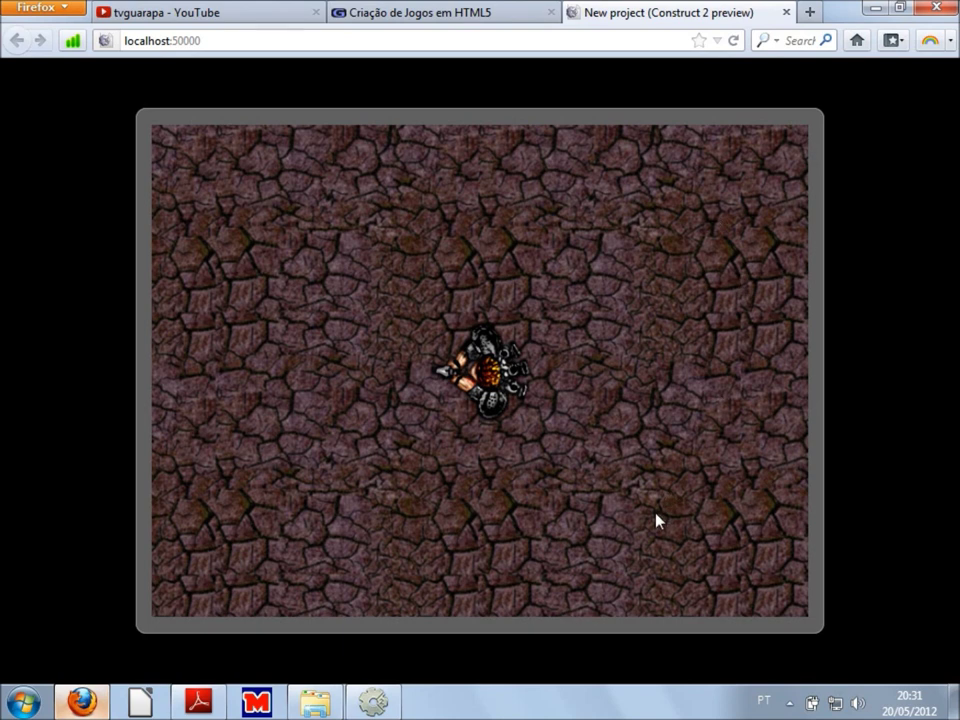
- Switch back to Construct 2, dismiss inserting a new object, and open Event sheet 1
{"action": "left_click", "coordinate": [386, 705]}
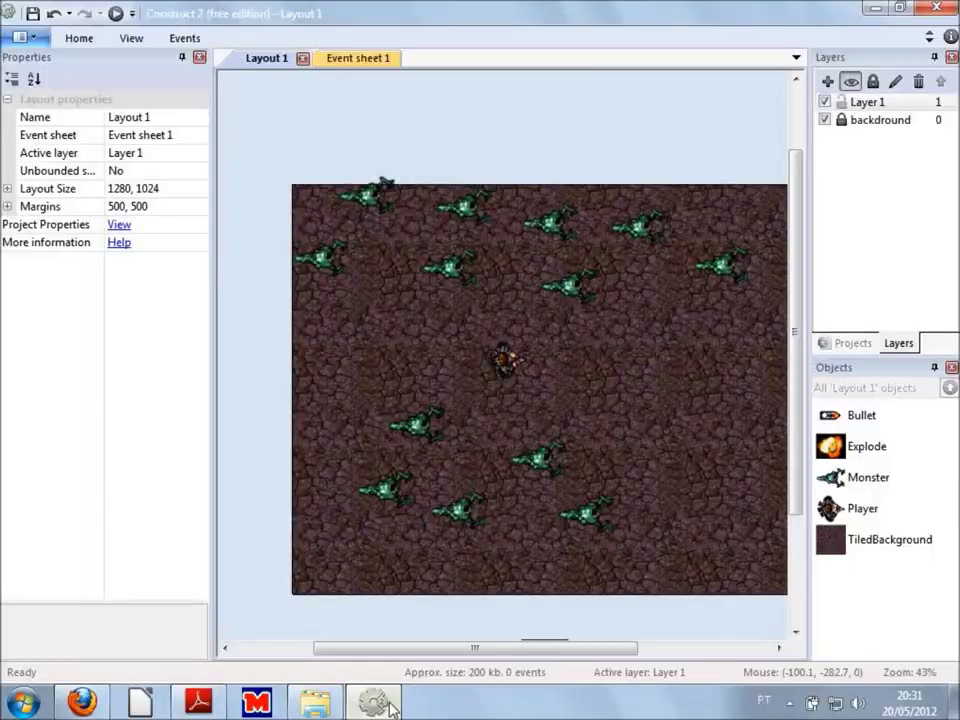
{"action": "double_click", "coordinate": [257, 191]}
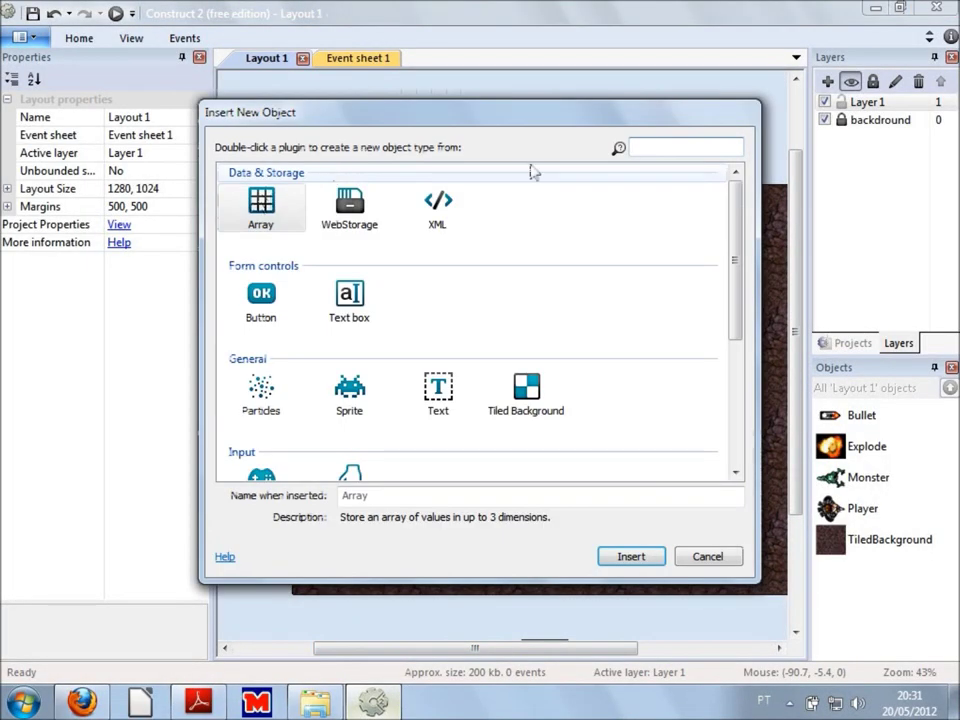
{"action": "left_click", "coordinate": [706, 556]}
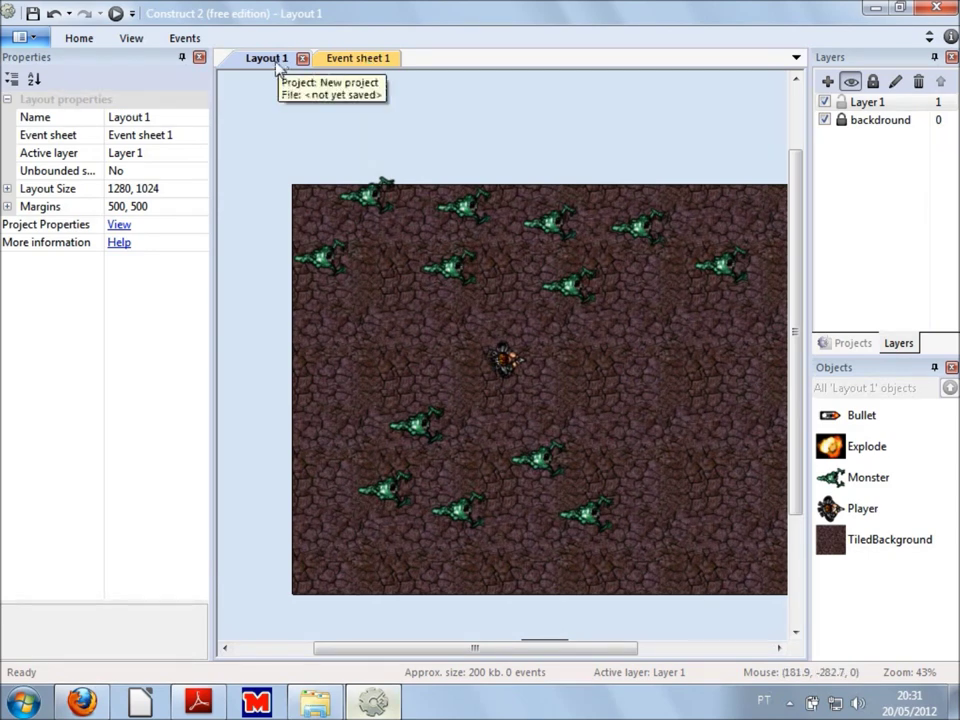
{"action": "left_click", "coordinate": [378, 62]}
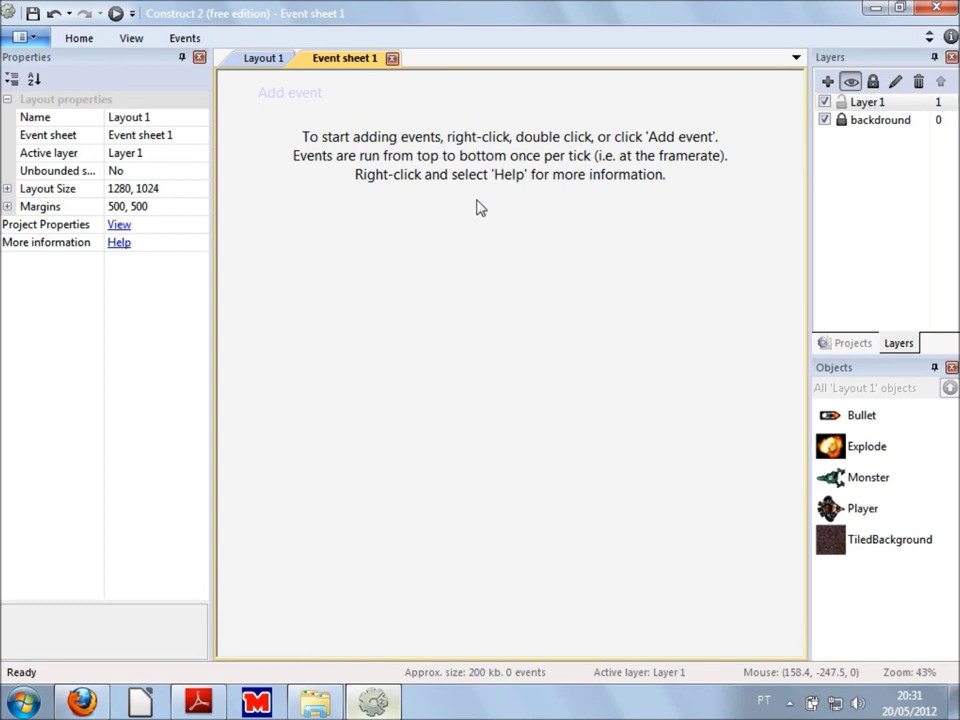
{"action": "double_click", "coordinate": [460, 158]}
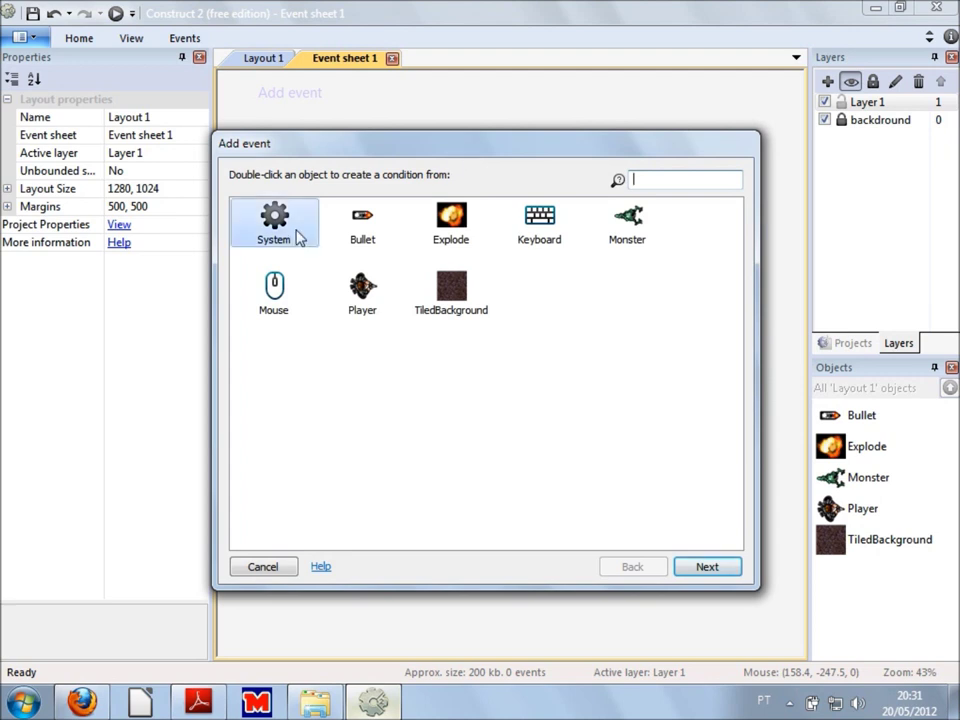
{"action": "left_click", "coordinate": [684, 575]}
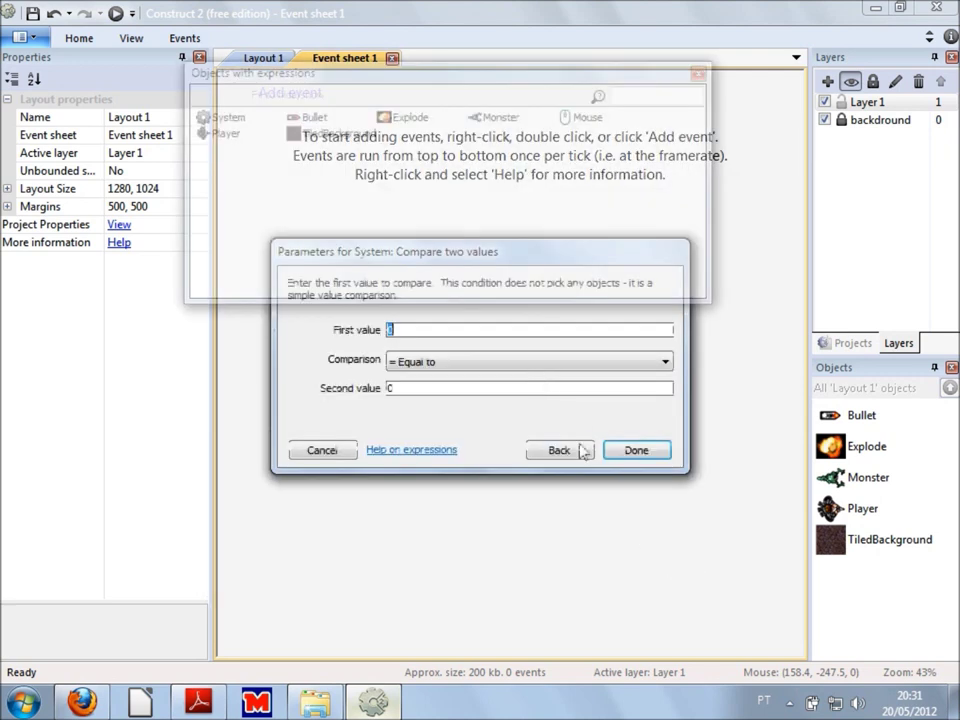
{"action": "left_click", "coordinate": [322, 450]}
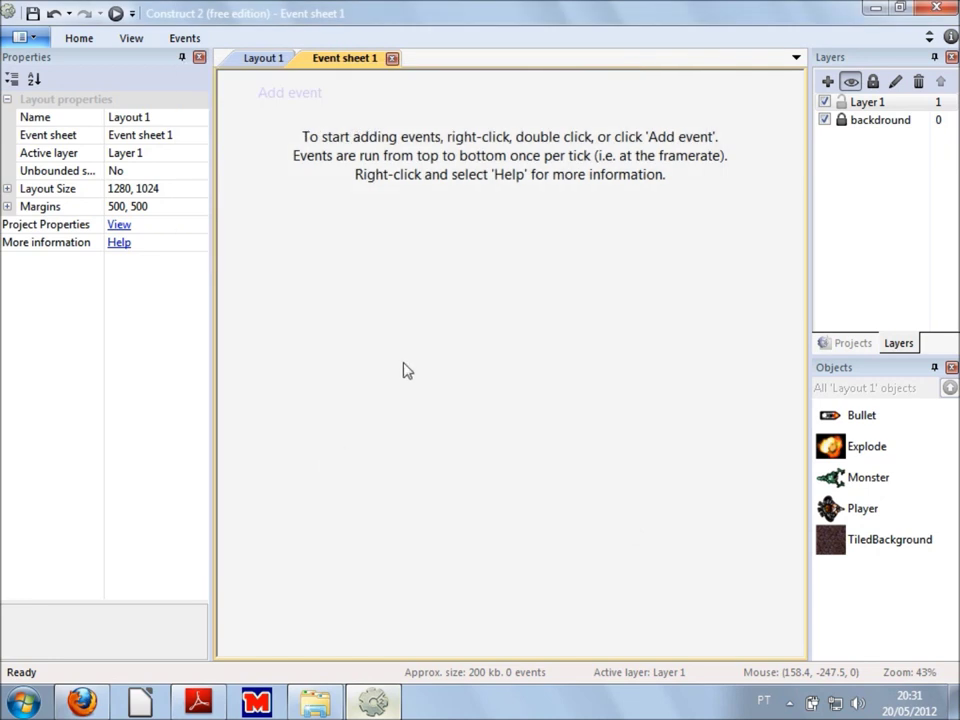
- Add a new event with the System condition Every tick to the empty event sheet
{"action": "double_click", "coordinate": [430, 210]}
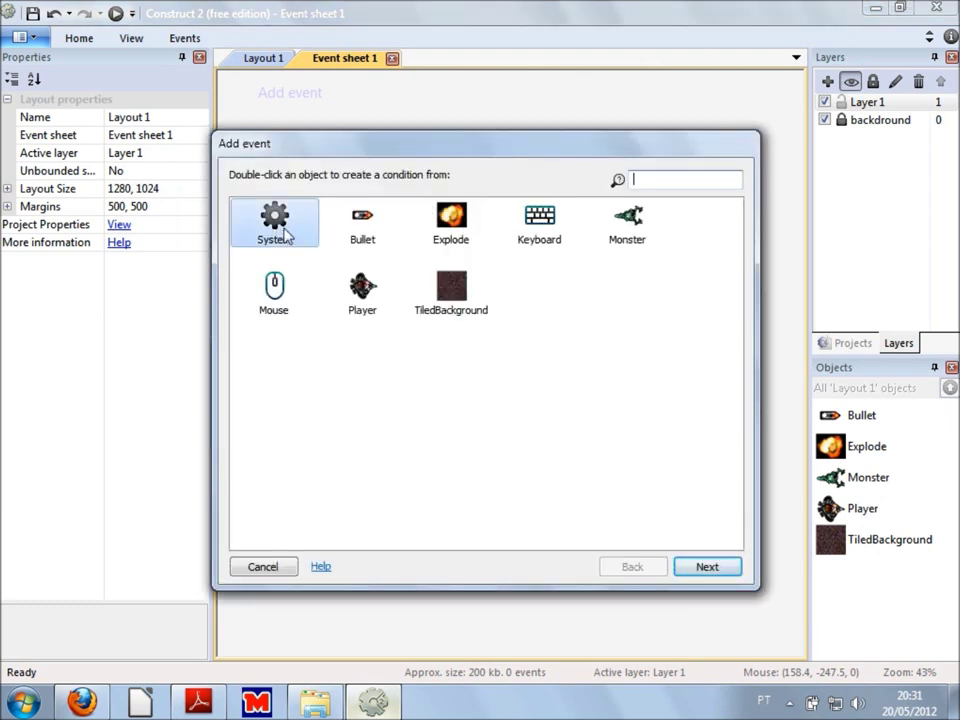
{"action": "left_click", "coordinate": [707, 569]}
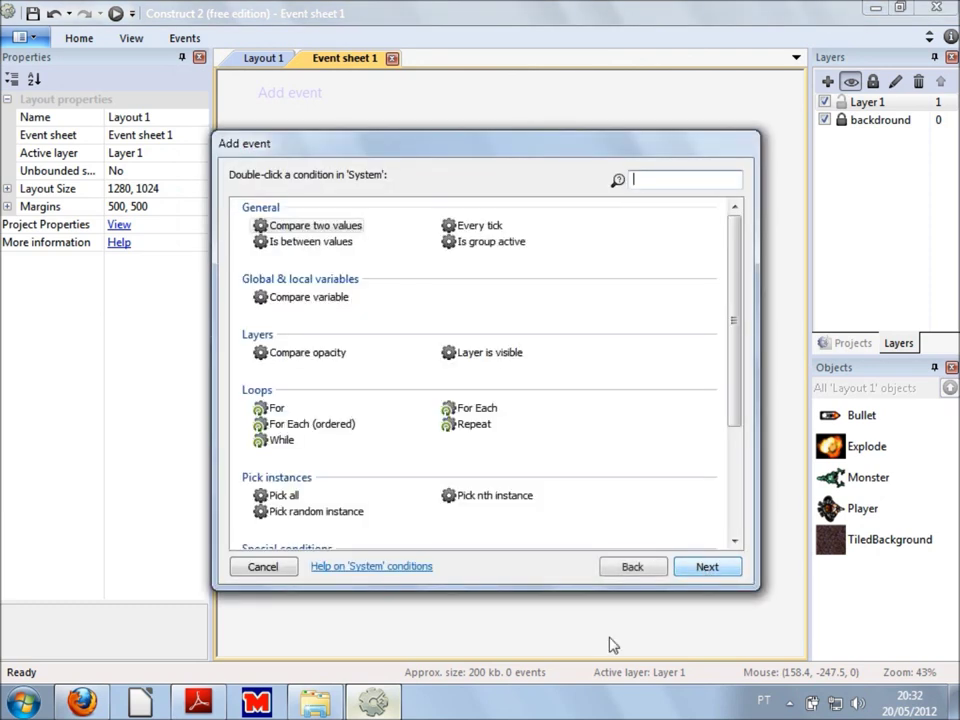
{"action": "left_click", "coordinate": [488, 230]}
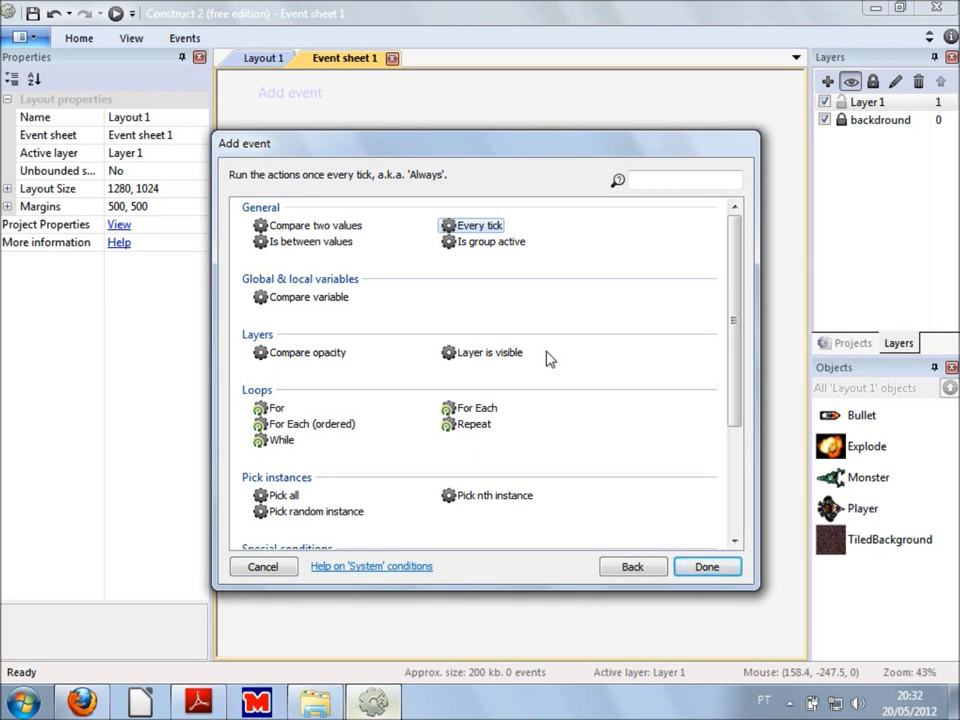
{"action": "double_click", "coordinate": [484, 229]}
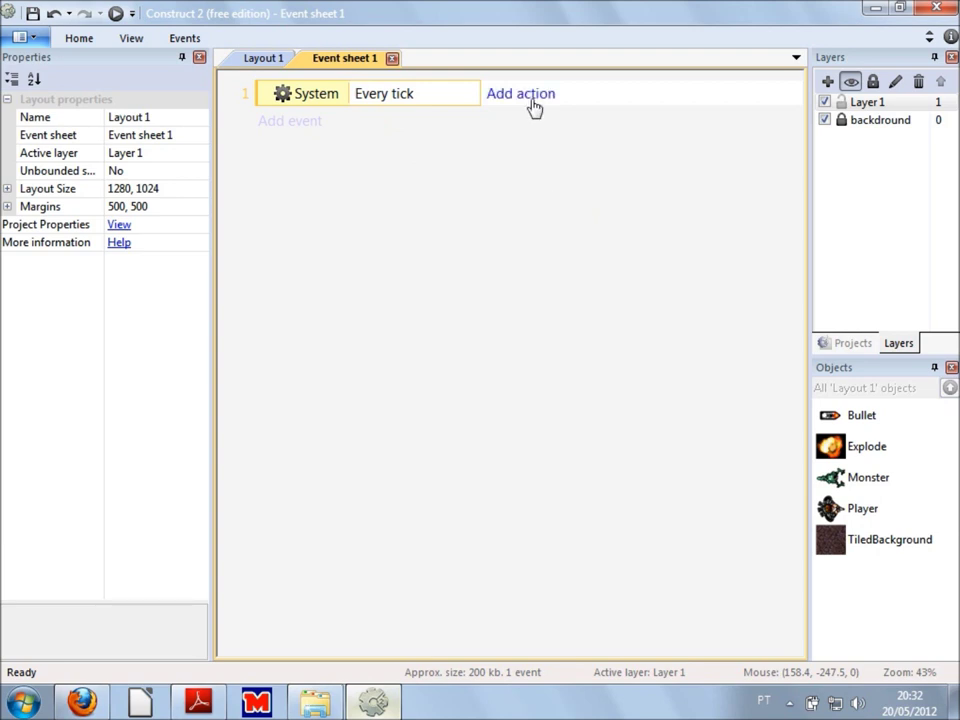
- Start a Player action of type Set angle toward position for the Every tick event
{"action": "left_click", "coordinate": [532, 104]}
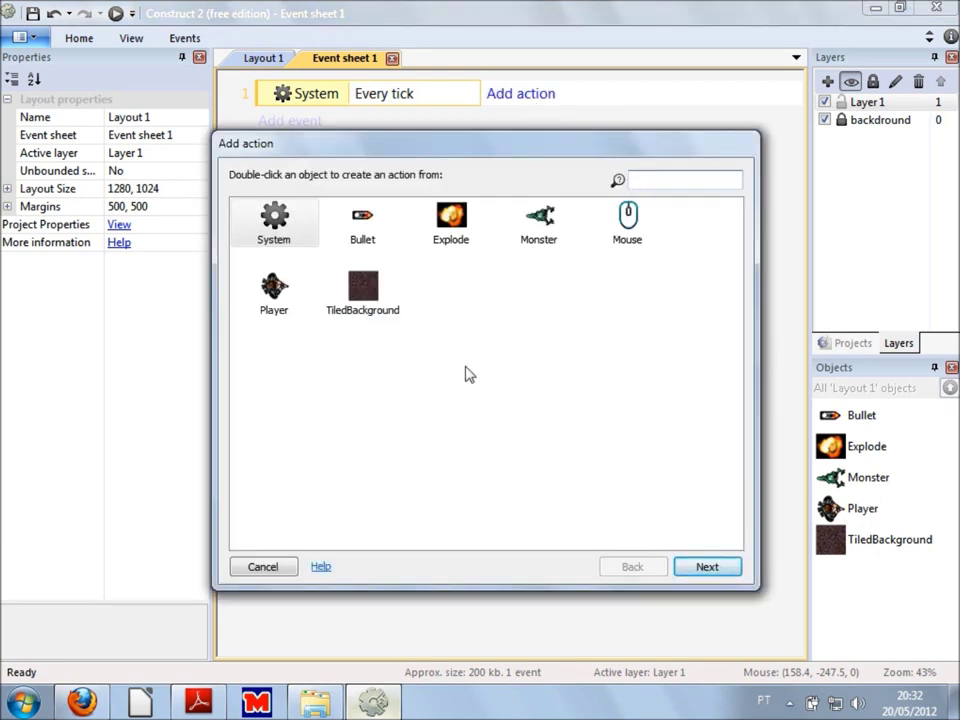
{"action": "left_click", "coordinate": [284, 310]}
{"action": "double_click", "coordinate": [284, 310]}
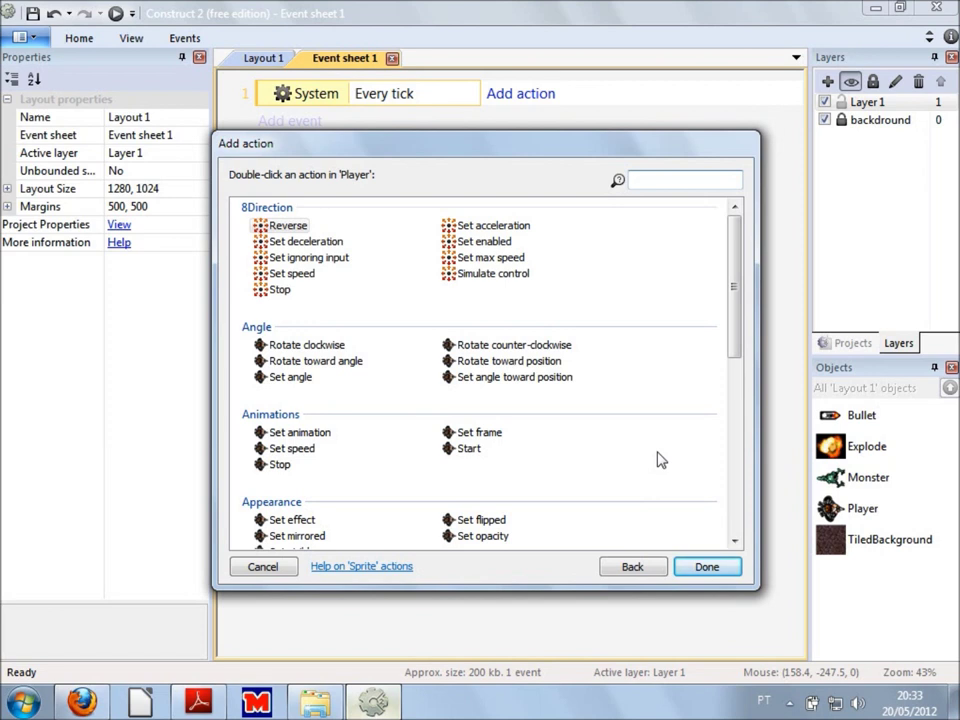
{"action": "left_click", "coordinate": [556, 386]}
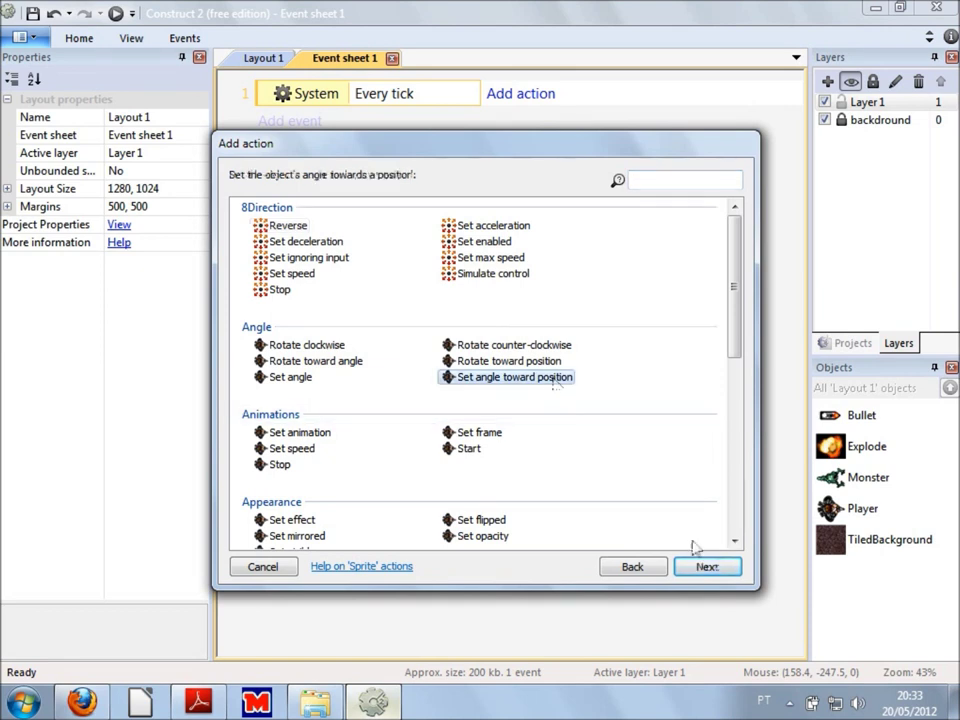
{"action": "left_click", "coordinate": [712, 569]}
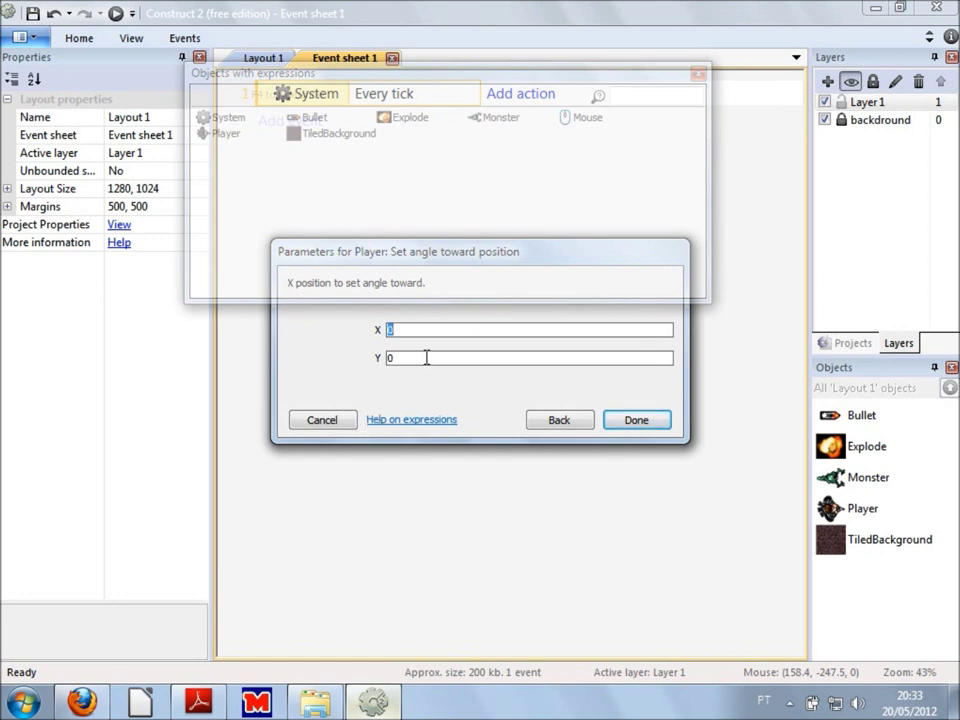
- Set the X position that the Player's angle turns toward to Mouse.X
{"action": "left_click", "coordinate": [444, 330]}
{"action": "key", "text": "Tab"}
{"action": "key", "text": "shift+Tab"}
{"action": "key", "text": "BackSpace"}
{"action": "type", "text": "Mouse."}
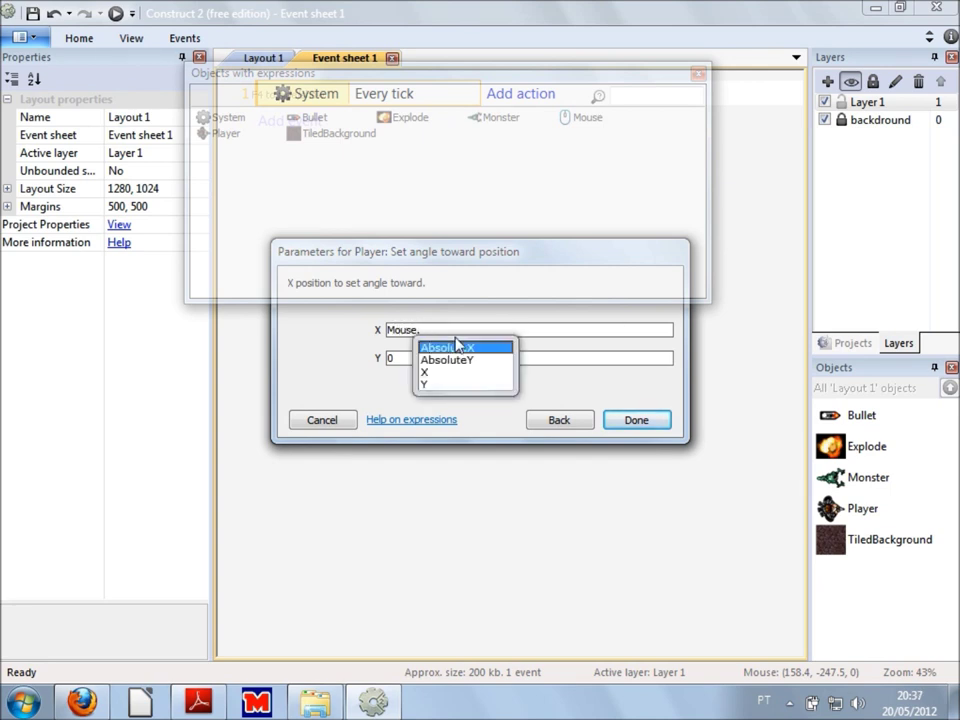
{"action": "type", "text": "X"}
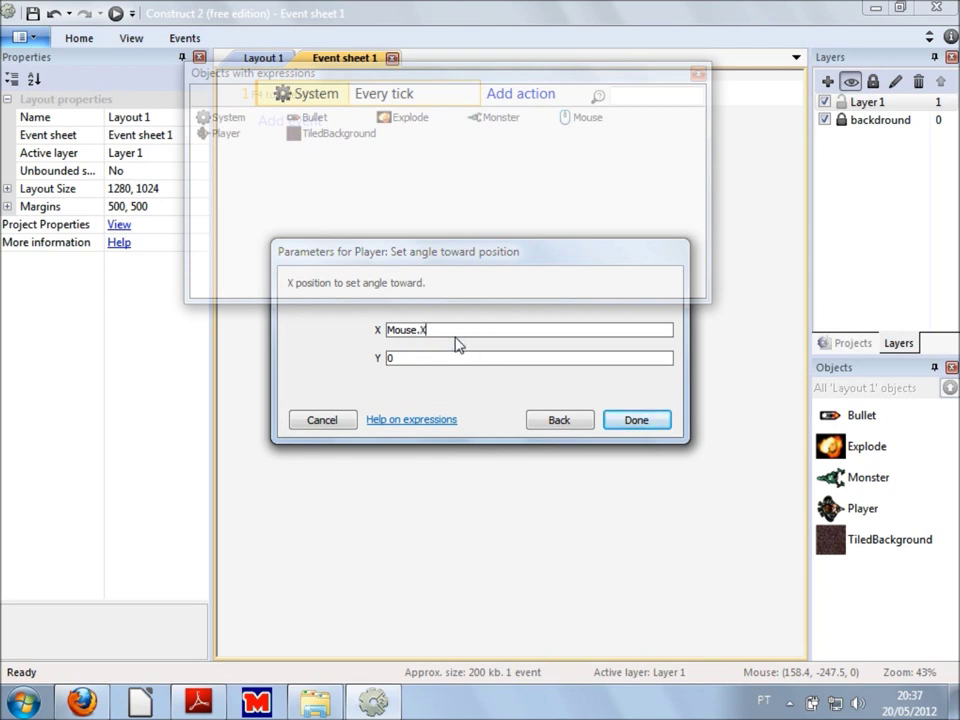
- Set the Y position that the Player's angle turns toward to Mouse.Y and finish the action
{"action": "left_click", "coordinate": [427, 352]}
{"action": "key", "text": "BackSpace"}
{"action": "type", "text": "m"}
{"action": "key", "text": "BackSpace"}
{"action": "type", "text": "Mouse."}
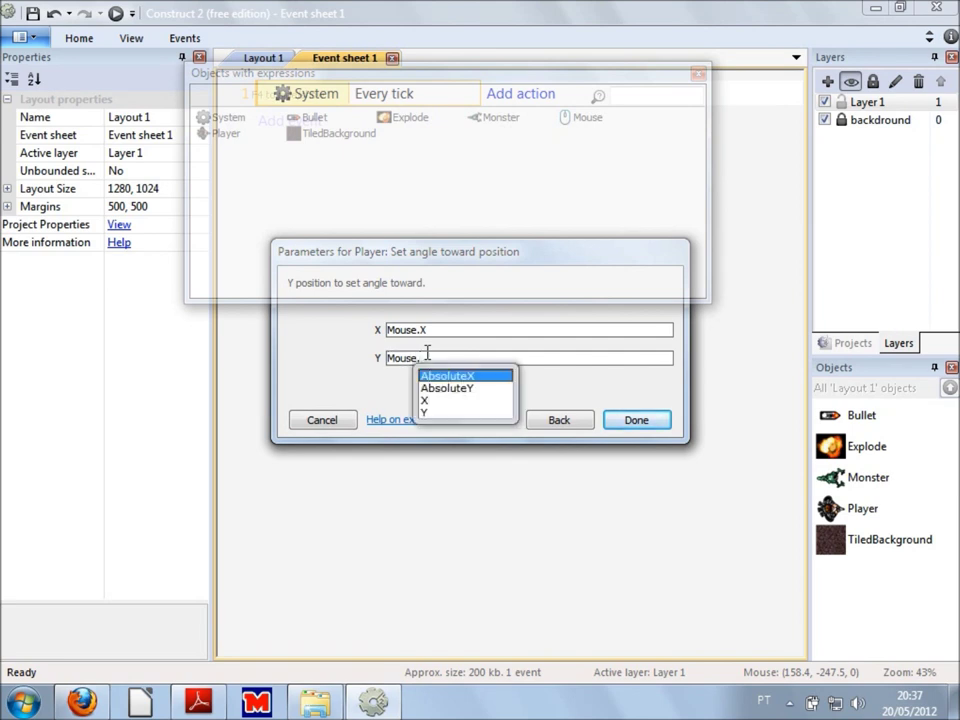
{"action": "type", "text": "Y"}
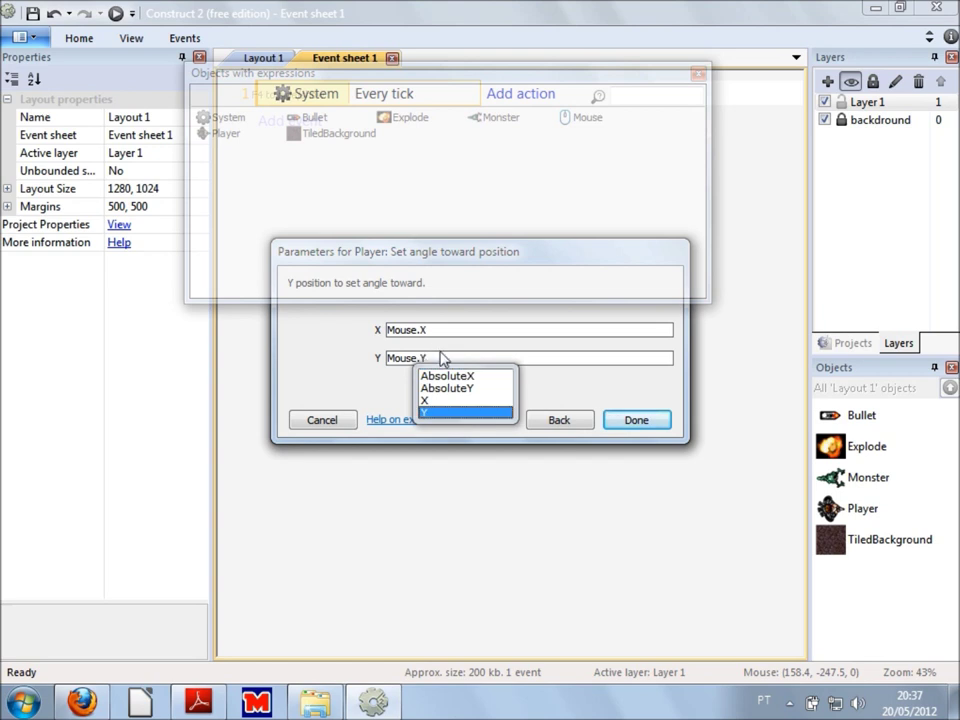
{"action": "left_click", "coordinate": [465, 325]}
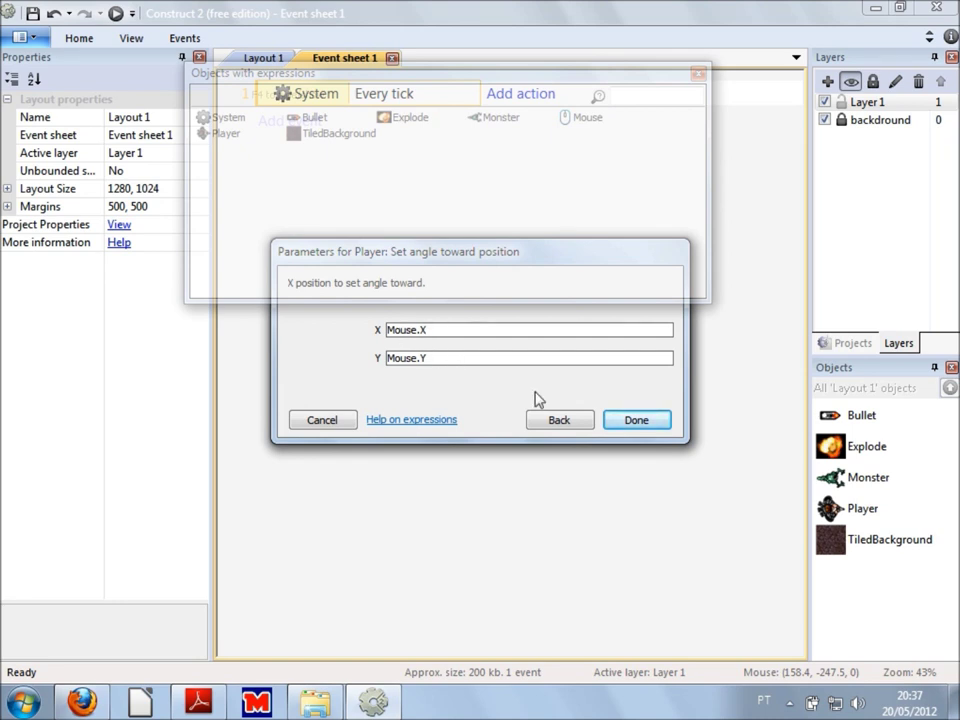
{"action": "left_click", "coordinate": [634, 421]}
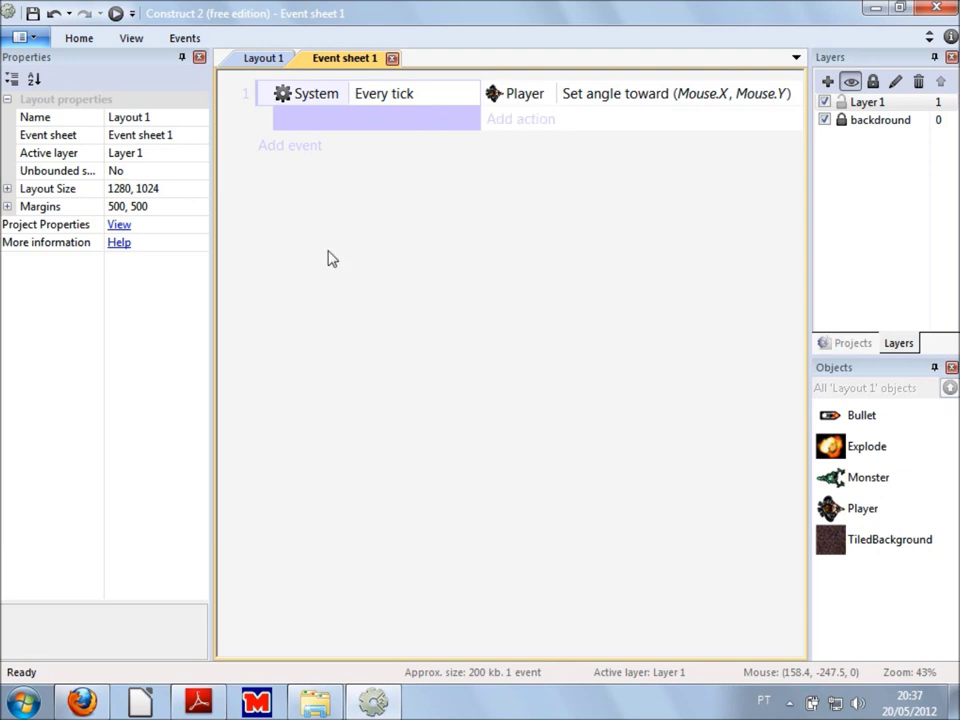
- Run the layout in the browser preview and steer the Player up and right to test how it faces the pointer
{"action": "left_click", "coordinate": [116, 15]}
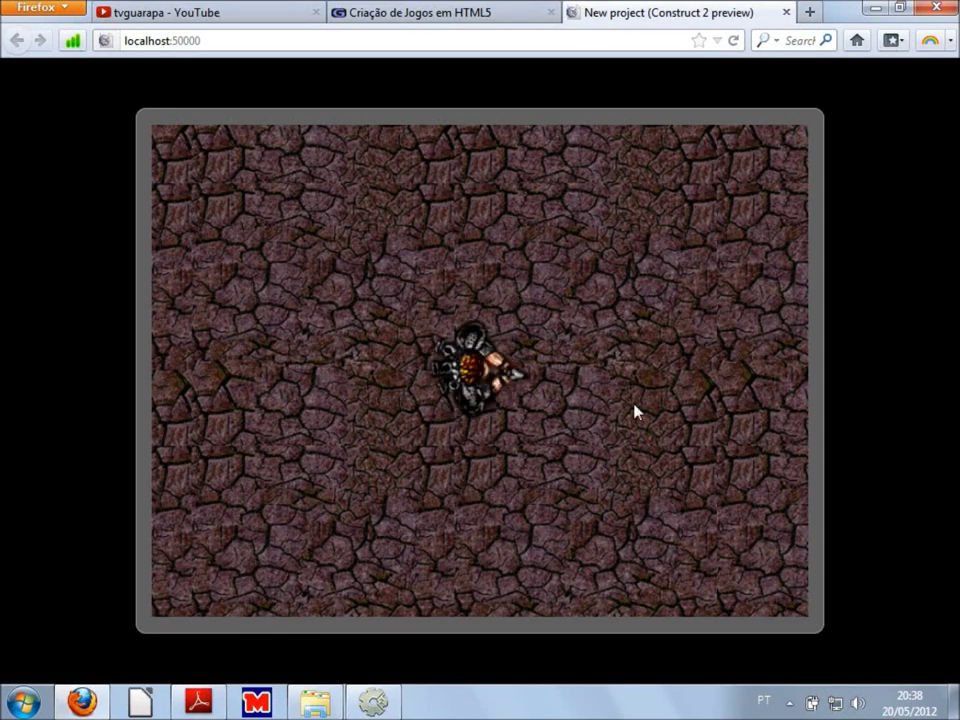
{"action": "key", "text": "Up"}
{"action": "key", "text": "Right"}
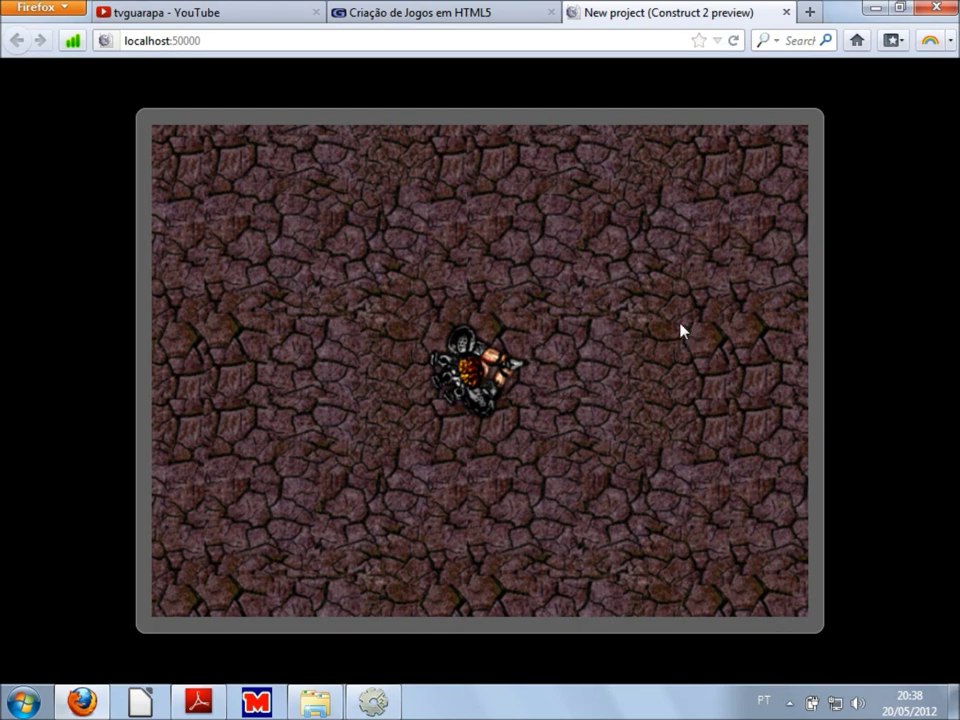
- Switch to the Criação de Jogos em HTML5 course page, examine its Requisitos section and check the system date and time
{"action": "left_click", "coordinate": [470, 6]}
{"action": "scroll", "coordinate": [489, 369], "scroll_direction": "up", "scroll_amount": 12}
{"action": "scroll", "coordinate": [489, 369], "scroll_direction": "up", "scroll_amount": 15}
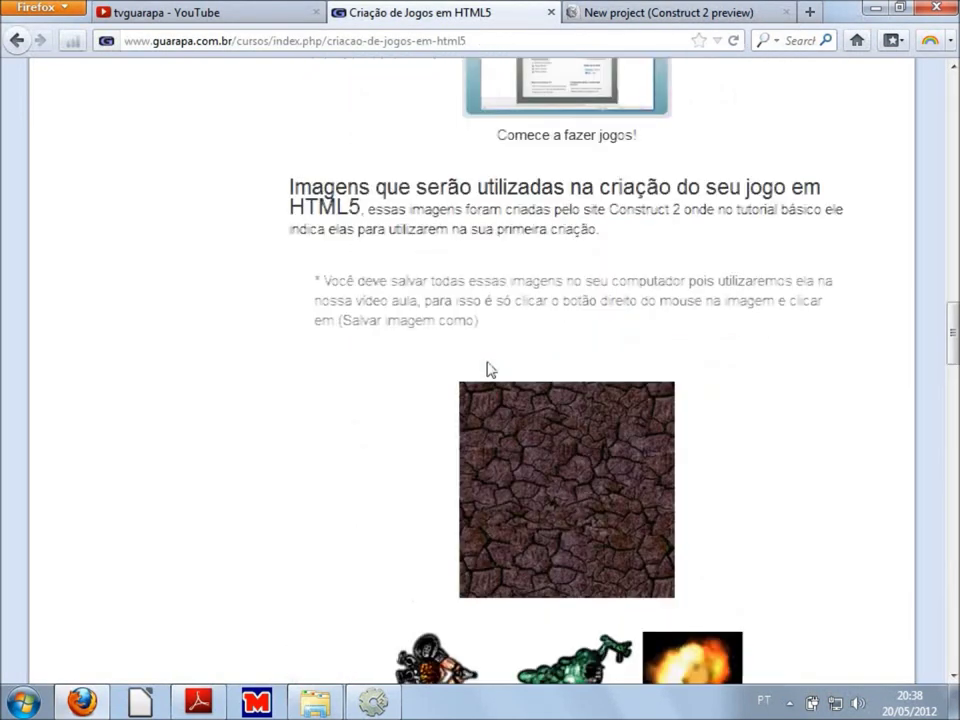
{"action": "scroll", "coordinate": [489, 369], "scroll_direction": "up", "scroll_amount": 5}
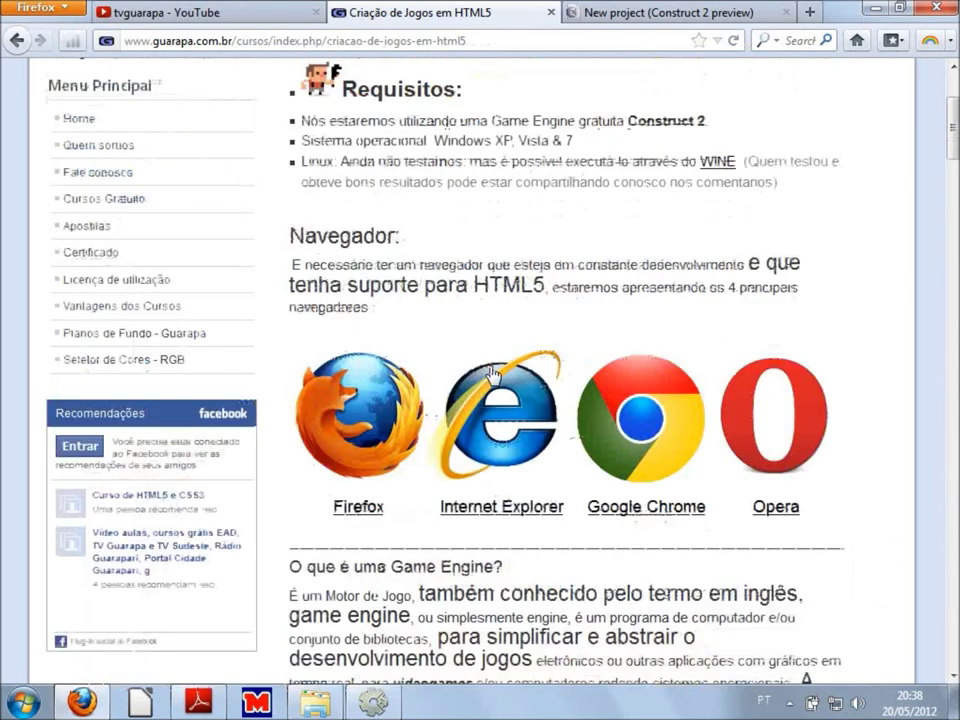
{"action": "scroll", "coordinate": [491, 373], "scroll_direction": "up", "scroll_amount": 3}
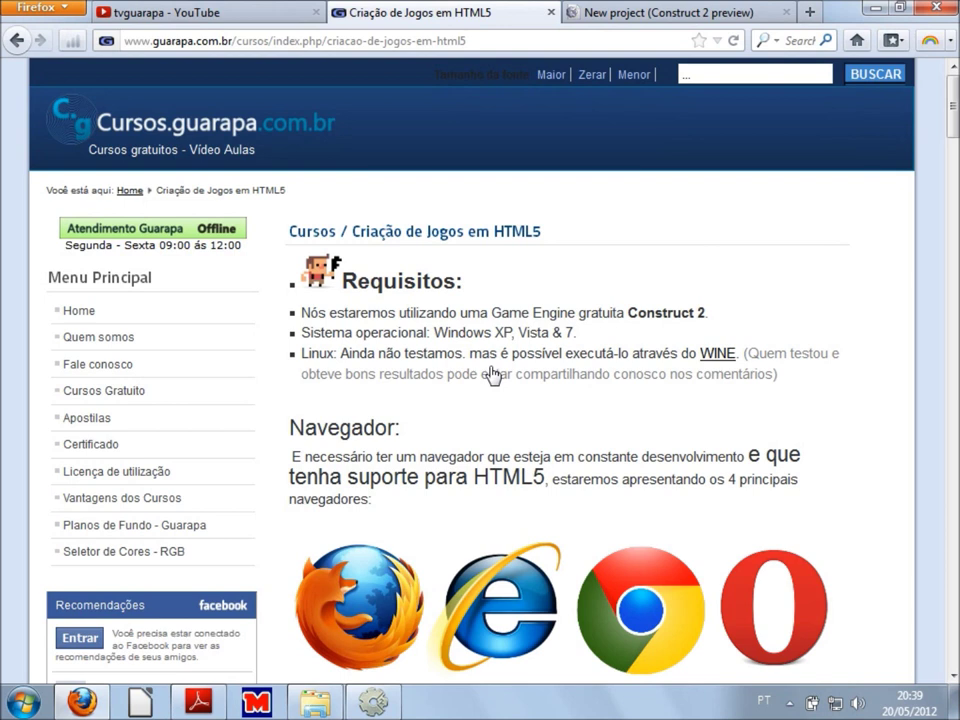
{"action": "left_click", "coordinate": [920, 710]}
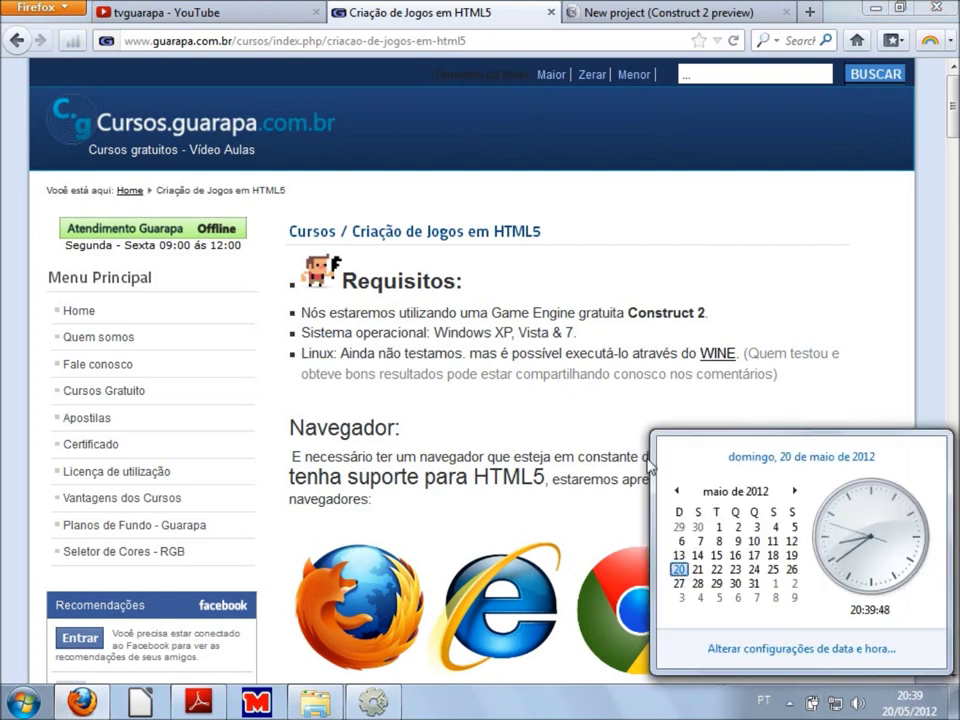
{"action": "left_click", "coordinate": [548, 372]}
{"action": "double_click", "coordinate": [548, 372]}
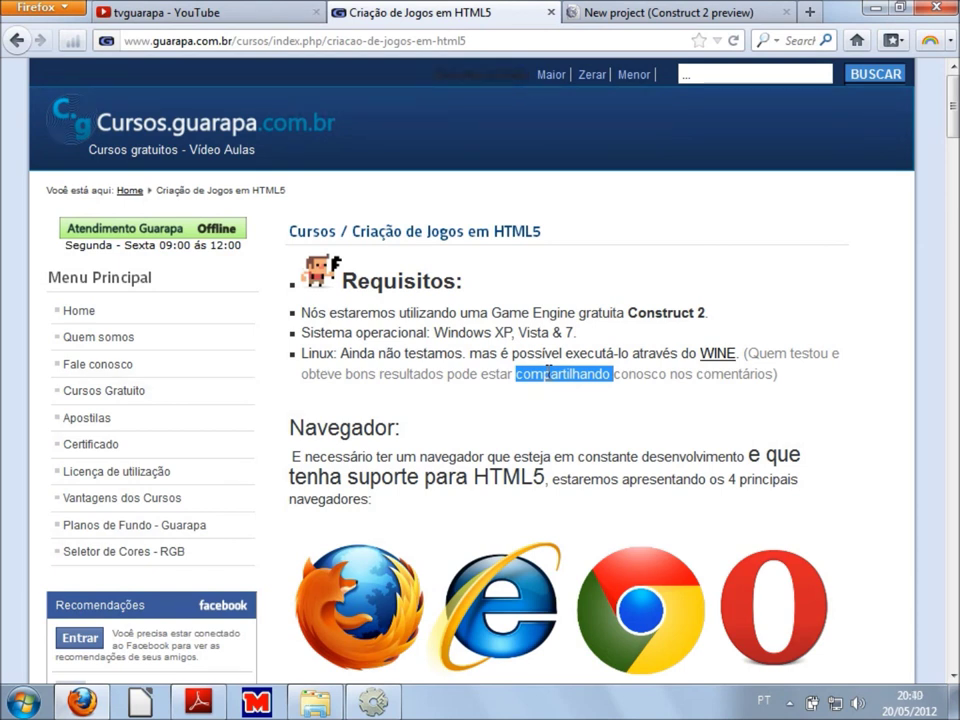
- Go down the course page to the Adicionar comentário form and look at its name and comment fields
{"action": "scroll", "coordinate": [585, 380], "scroll_direction": "down", "scroll_amount": 5}
{"action": "scroll", "coordinate": [585, 385], "scroll_direction": "down", "scroll_amount": 20}
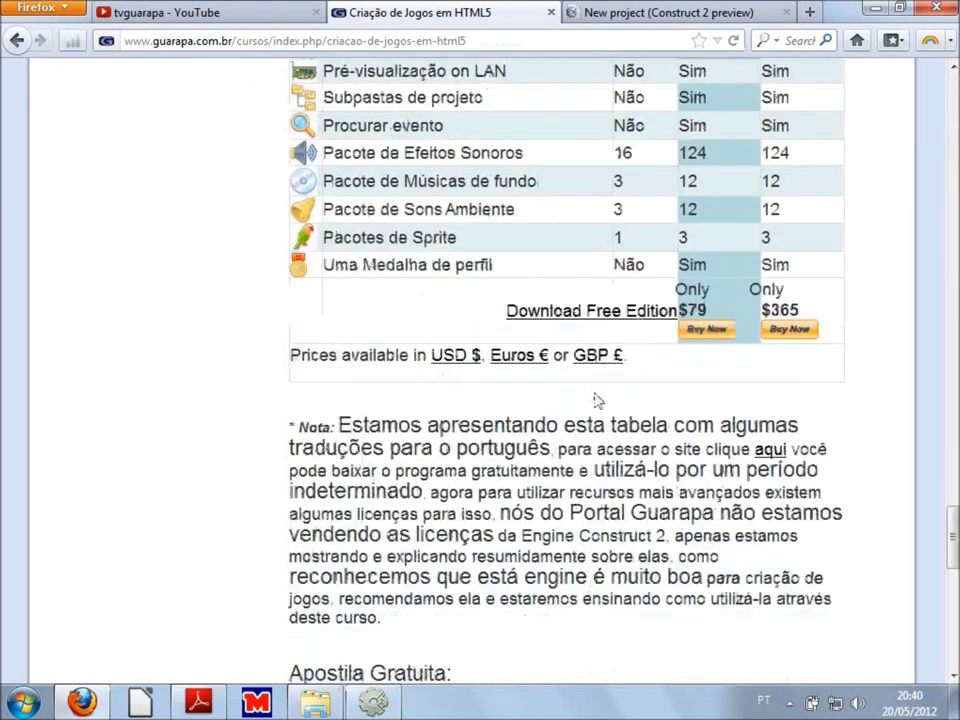
{"action": "scroll", "coordinate": [597, 400], "scroll_direction": "down", "scroll_amount": 6}
{"action": "scroll", "coordinate": [600, 399], "scroll_direction": "up", "scroll_amount": 1}
{"action": "scroll", "coordinate": [605, 410], "scroll_direction": "down", "scroll_amount": 2}
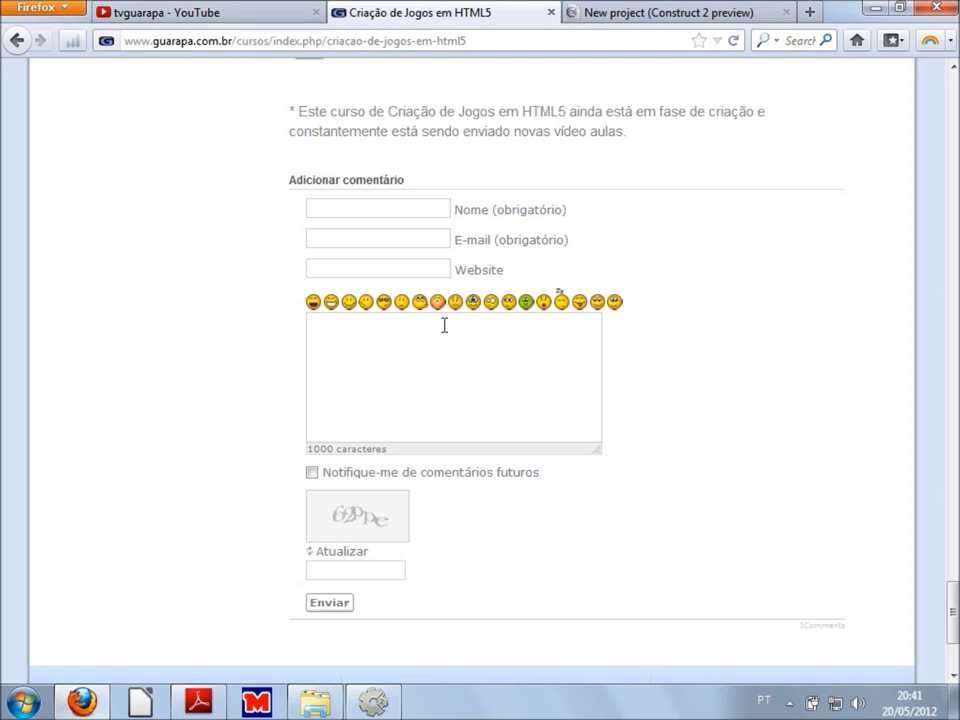
{"action": "left_click", "coordinate": [437, 213]}
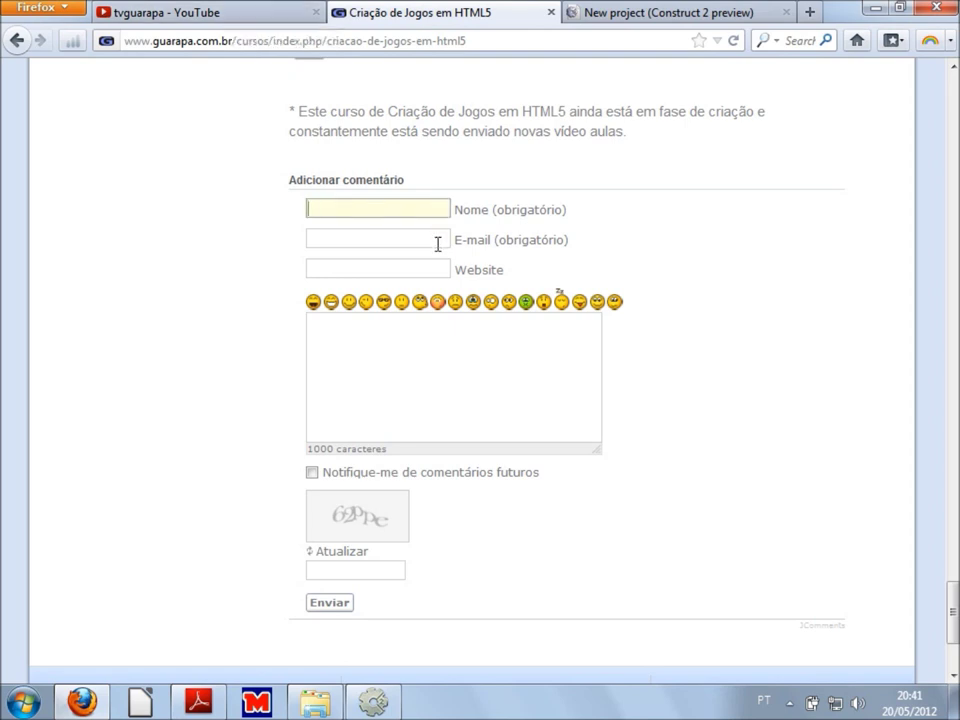
{"action": "left_click", "coordinate": [389, 393]}
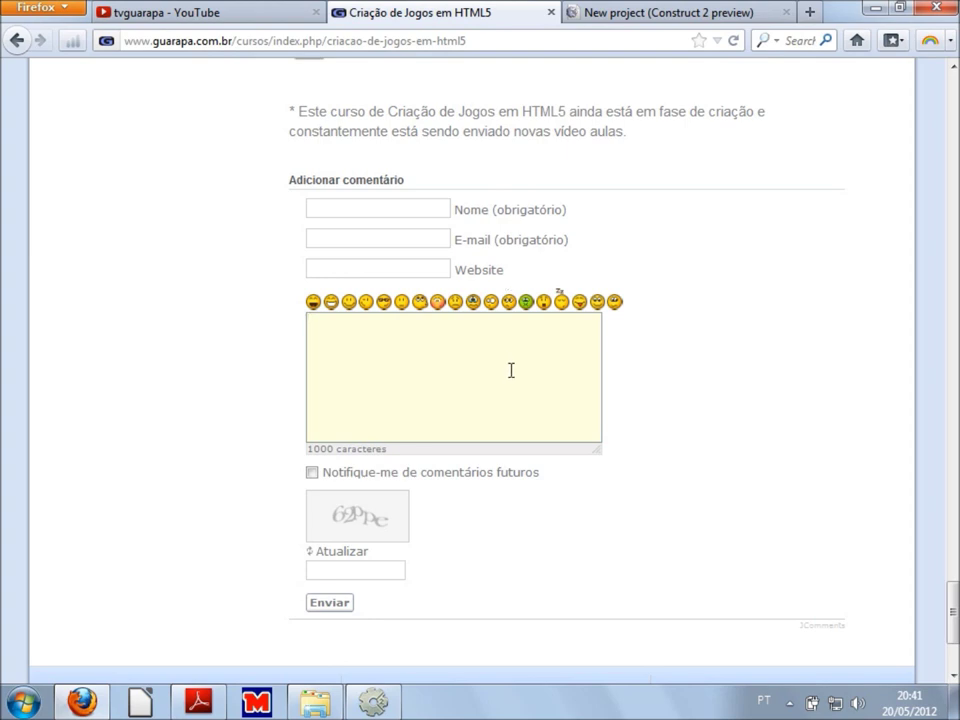
- Review the Construct 2 licence comparison table, the note below it and the Apostila Gratuita section on the course page
{"action": "scroll", "coordinate": [604, 423], "scroll_direction": "up", "scroll_amount": 10}
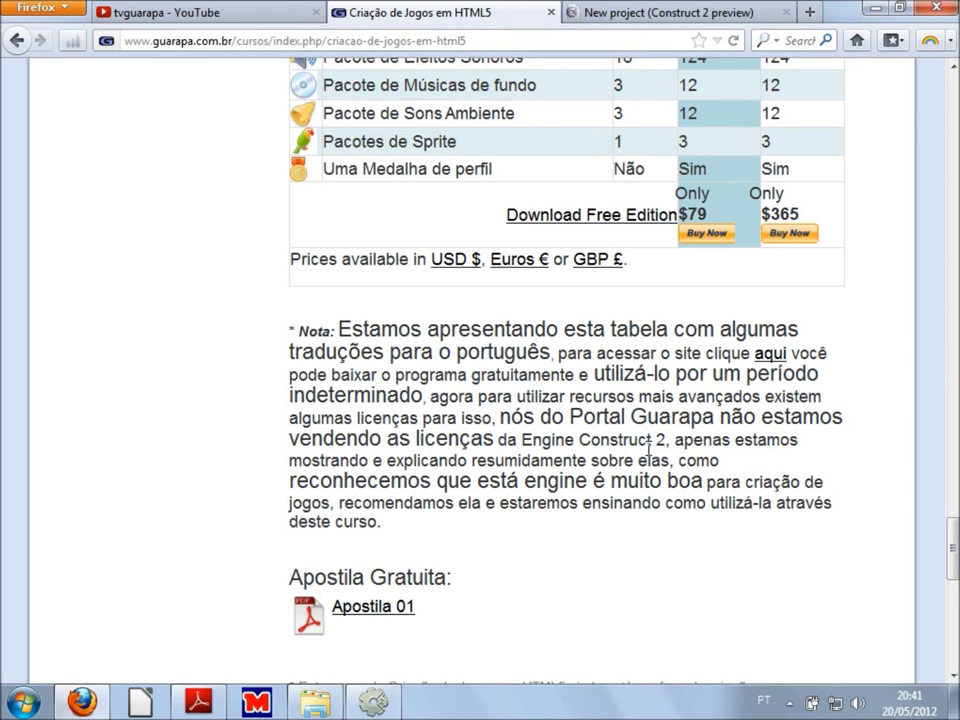
{"action": "scroll", "coordinate": [648, 445], "scroll_direction": "down", "scroll_amount": 5}
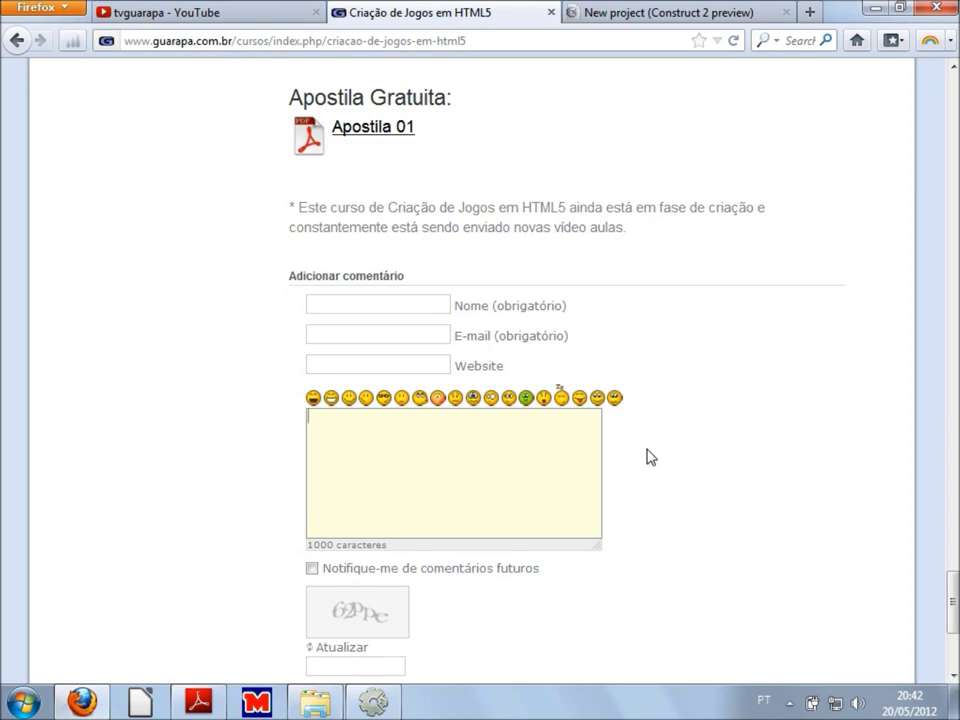
{"action": "scroll", "coordinate": [665, 475], "scroll_direction": "up", "scroll_amount": 8}
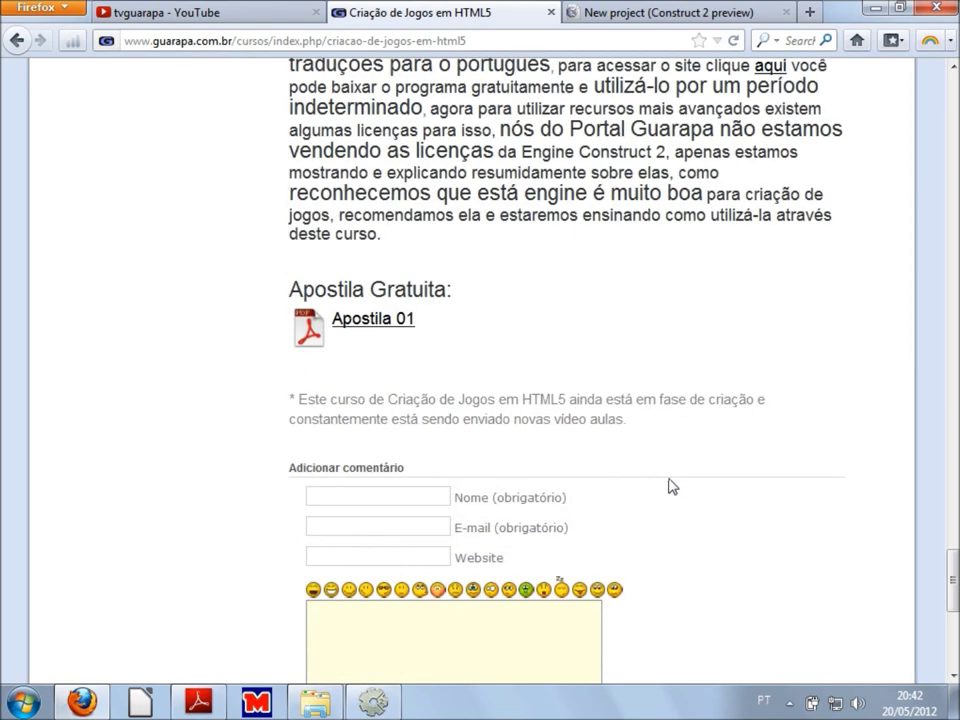
{"action": "scroll", "coordinate": [669, 480], "scroll_direction": "up", "scroll_amount": 5}
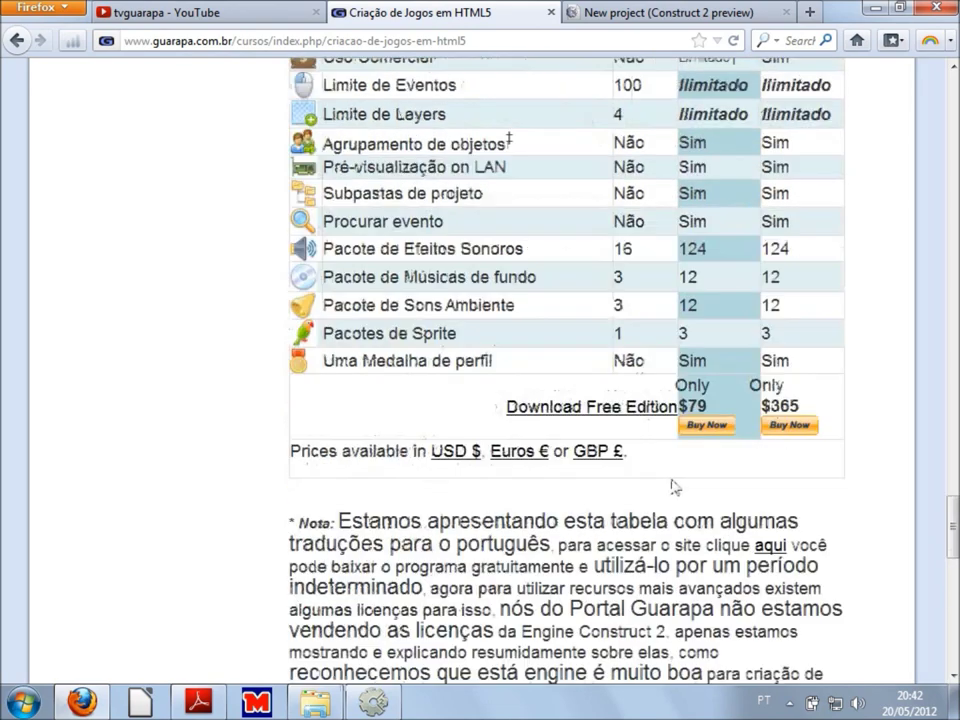
- Return to the Construct 2 game preview and steer the Player down, left and right while aiming it at the pointer
{"action": "left_click", "coordinate": [637, 12]}
{"action": "key", "text": "Down"}
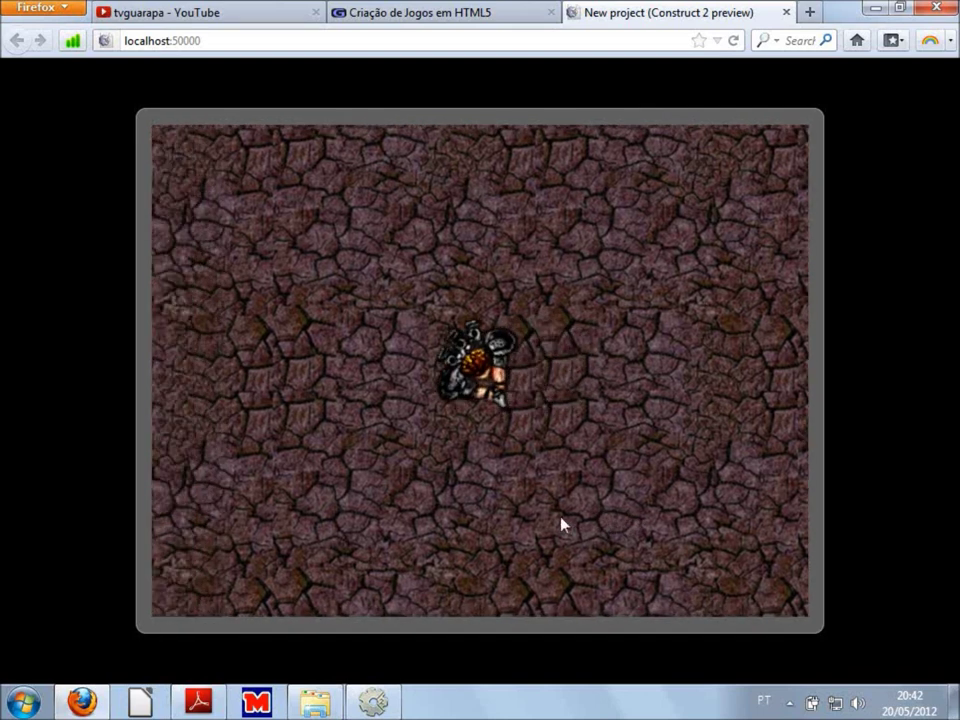
{"action": "key", "text": "Left"}
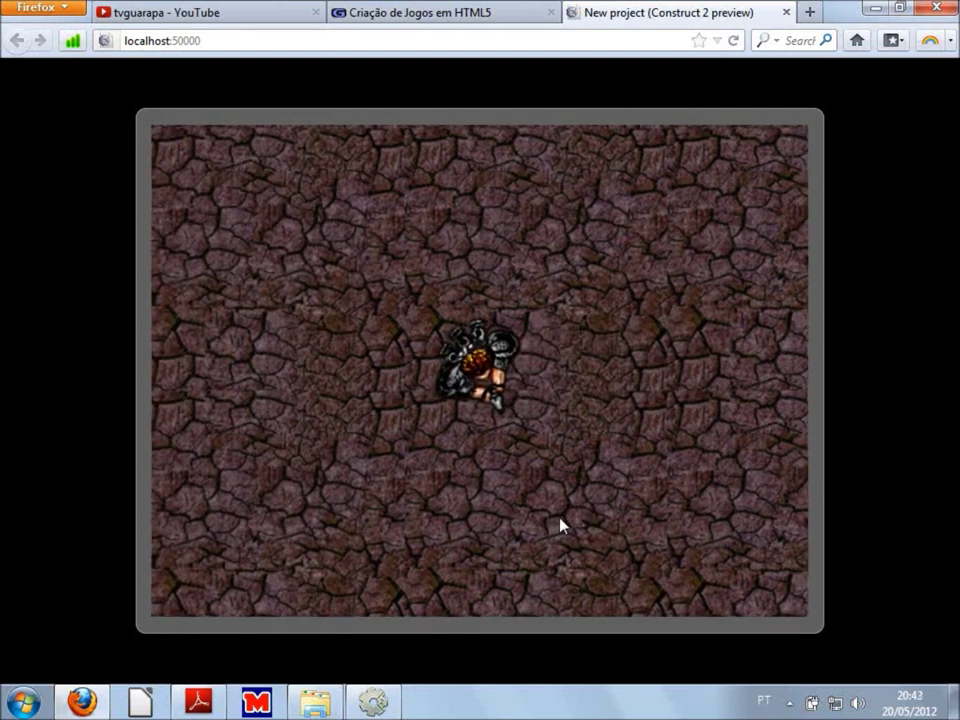
{"action": "key", "text": "Right"}
{"action": "key", "text": "Right"}
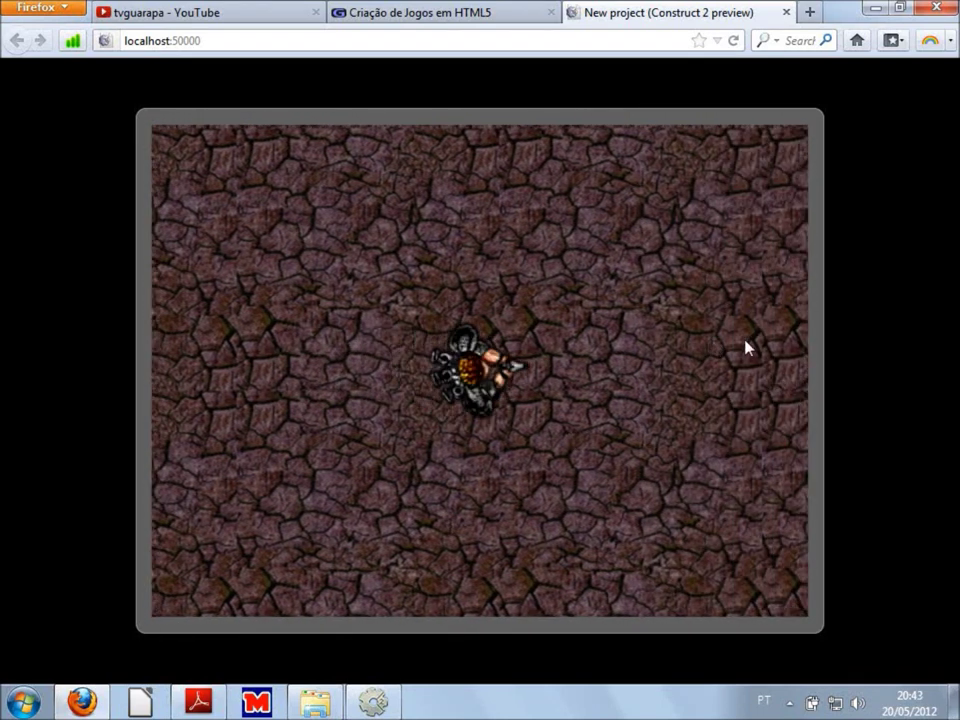
{"action": "key", "text": "Right"}
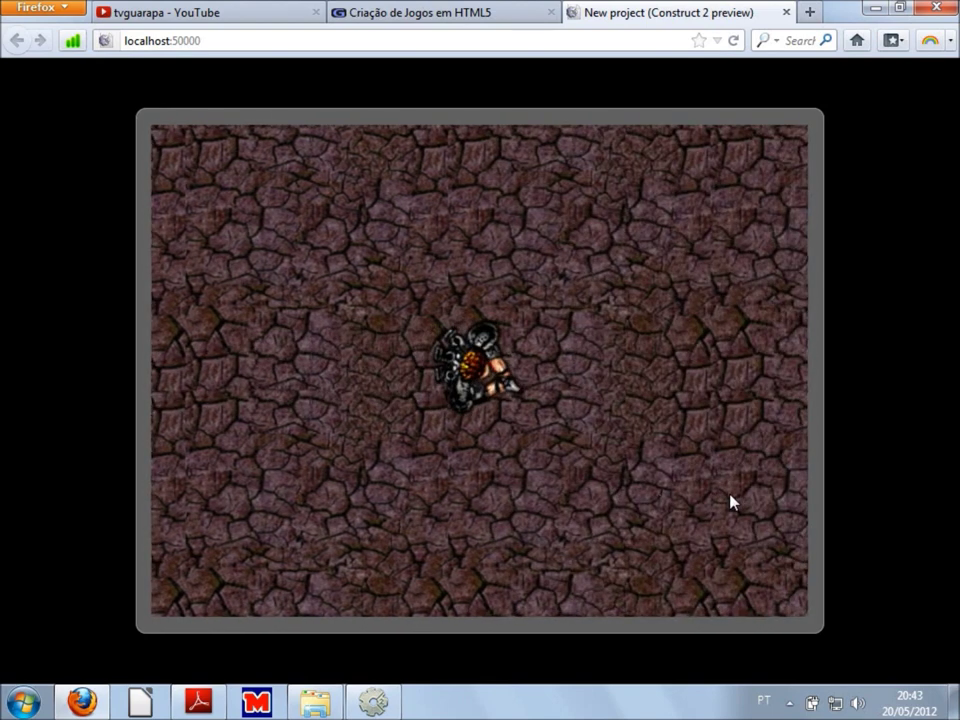